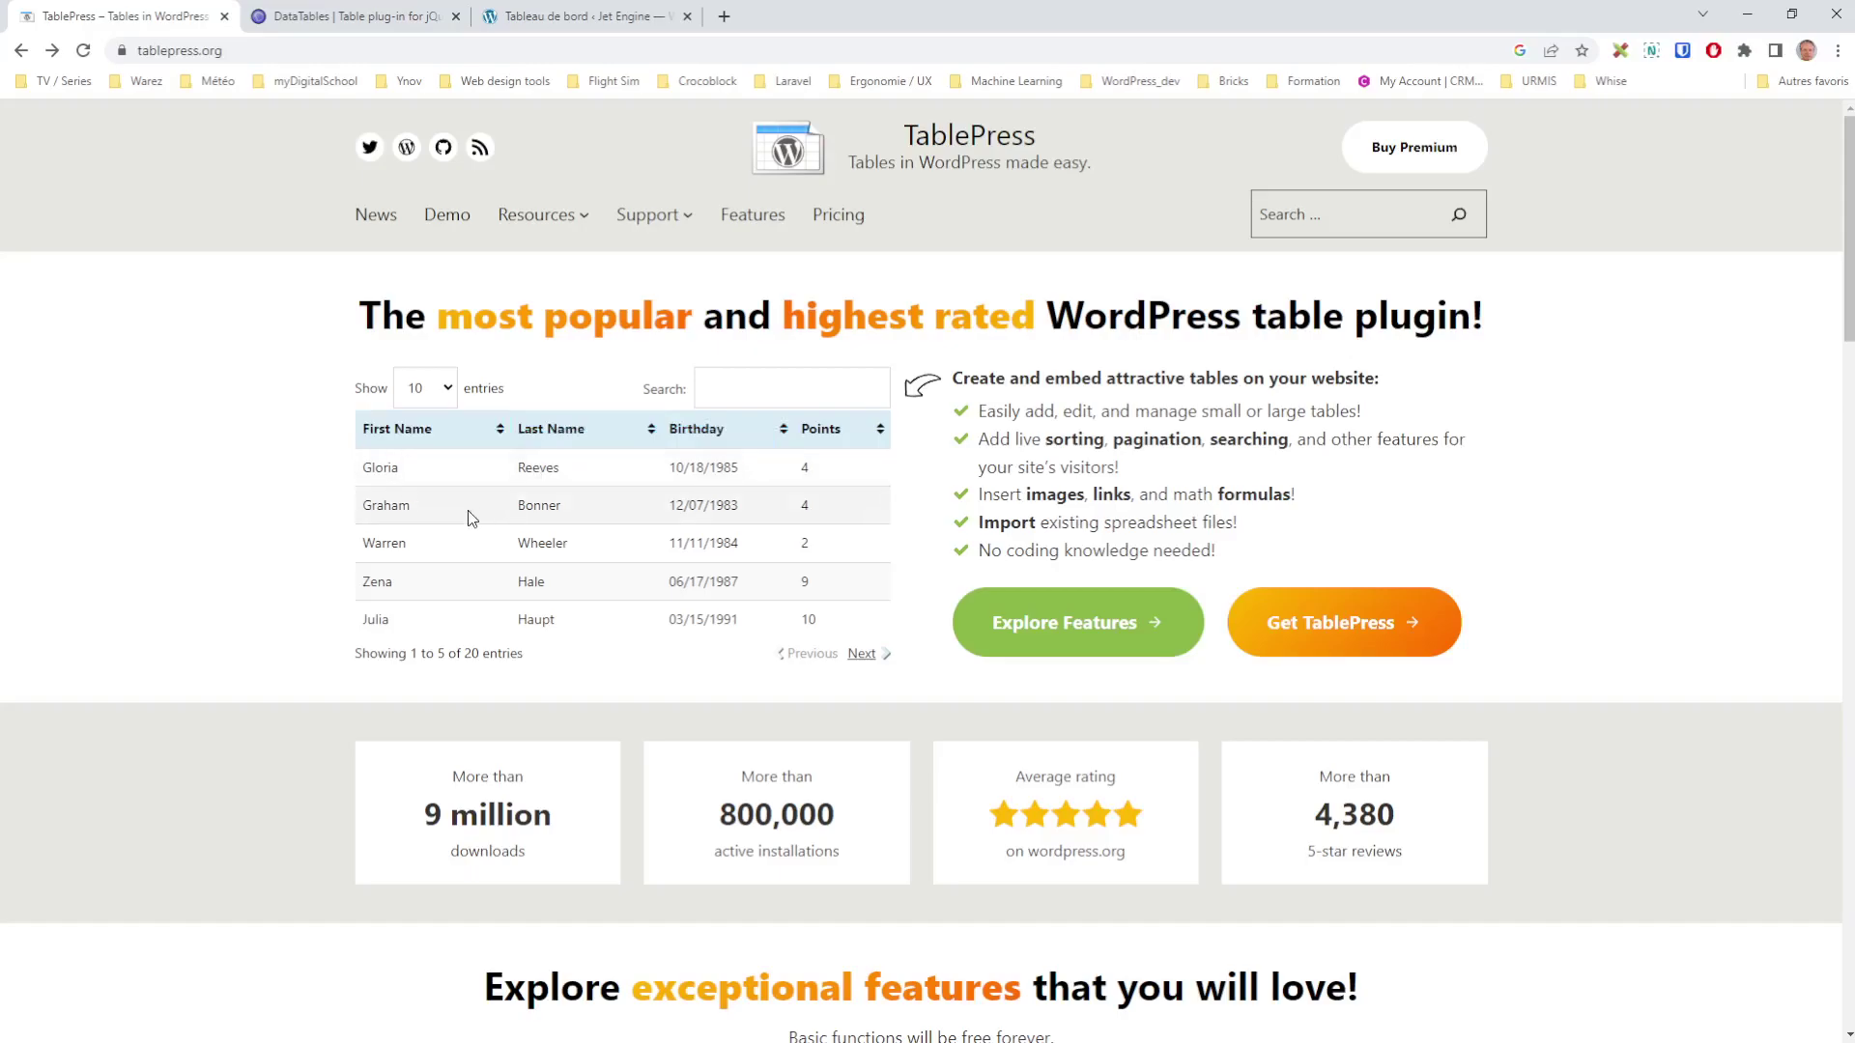
Try several entries-per-page settings on the TablePress demo table, including 50, and finish with 5 entries
{"action": "left_click", "coordinate": [425, 391]}
{"action": "left_click", "coordinate": [439, 454]}
{"action": "left_click", "coordinate": [441, 396]}
{"action": "left_click", "coordinate": [433, 476]}
{"action": "left_click", "coordinate": [441, 396]}
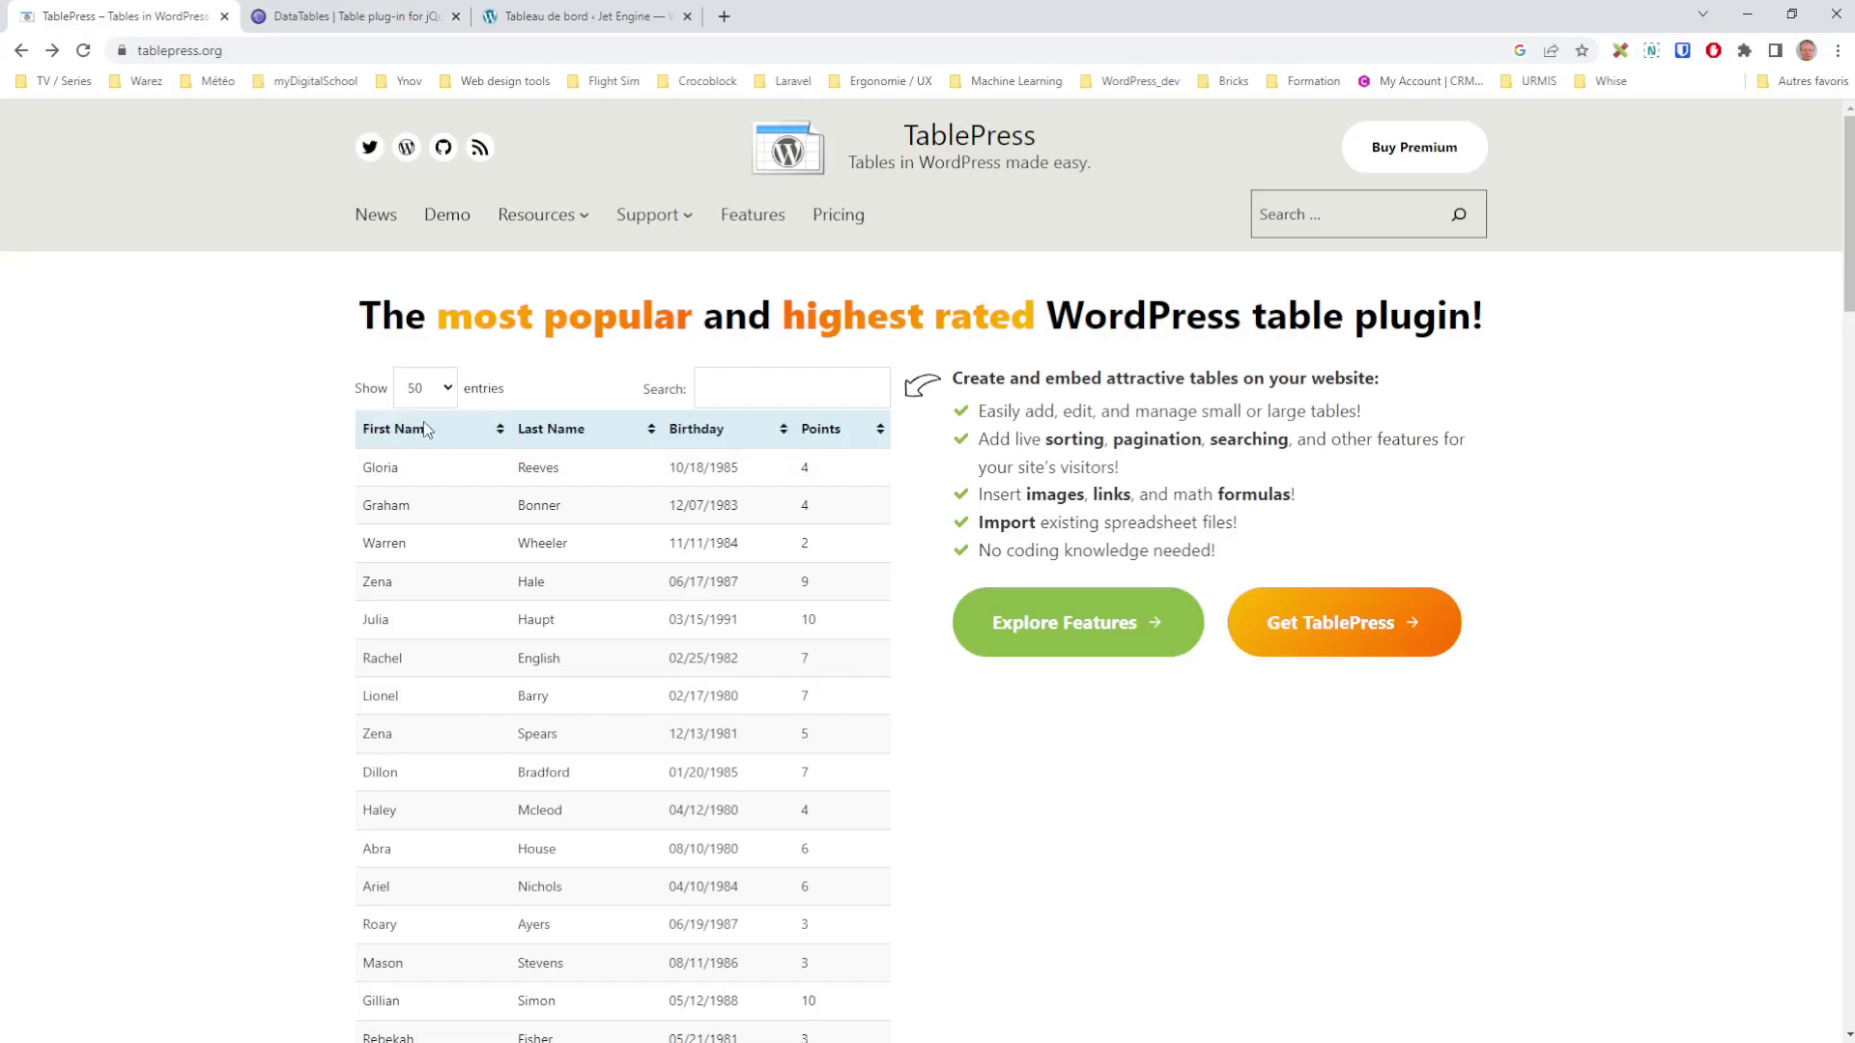
{"action": "left_click", "coordinate": [432, 413]}
Filter the demo table by a person's first name
{"action": "left_click", "coordinate": [741, 388]}
{"action": "type", "text": "G"}
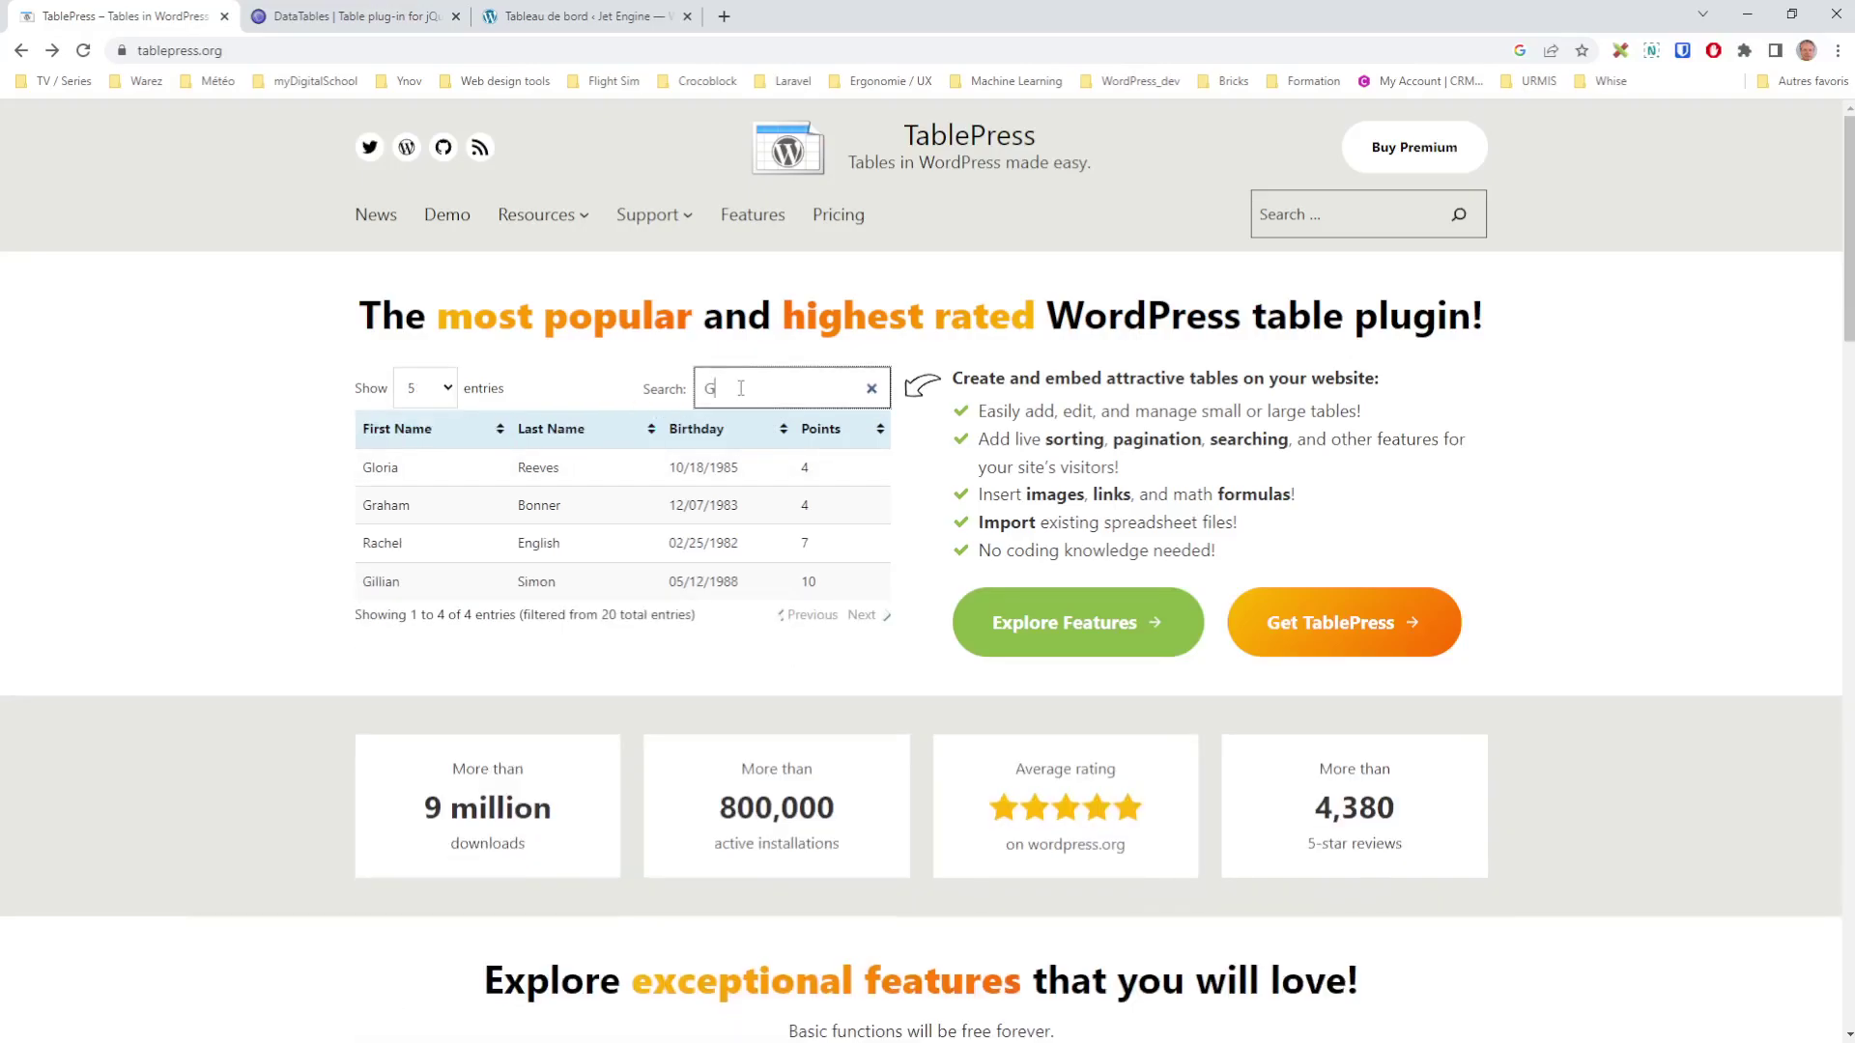
{"action": "type", "text": "loria"}
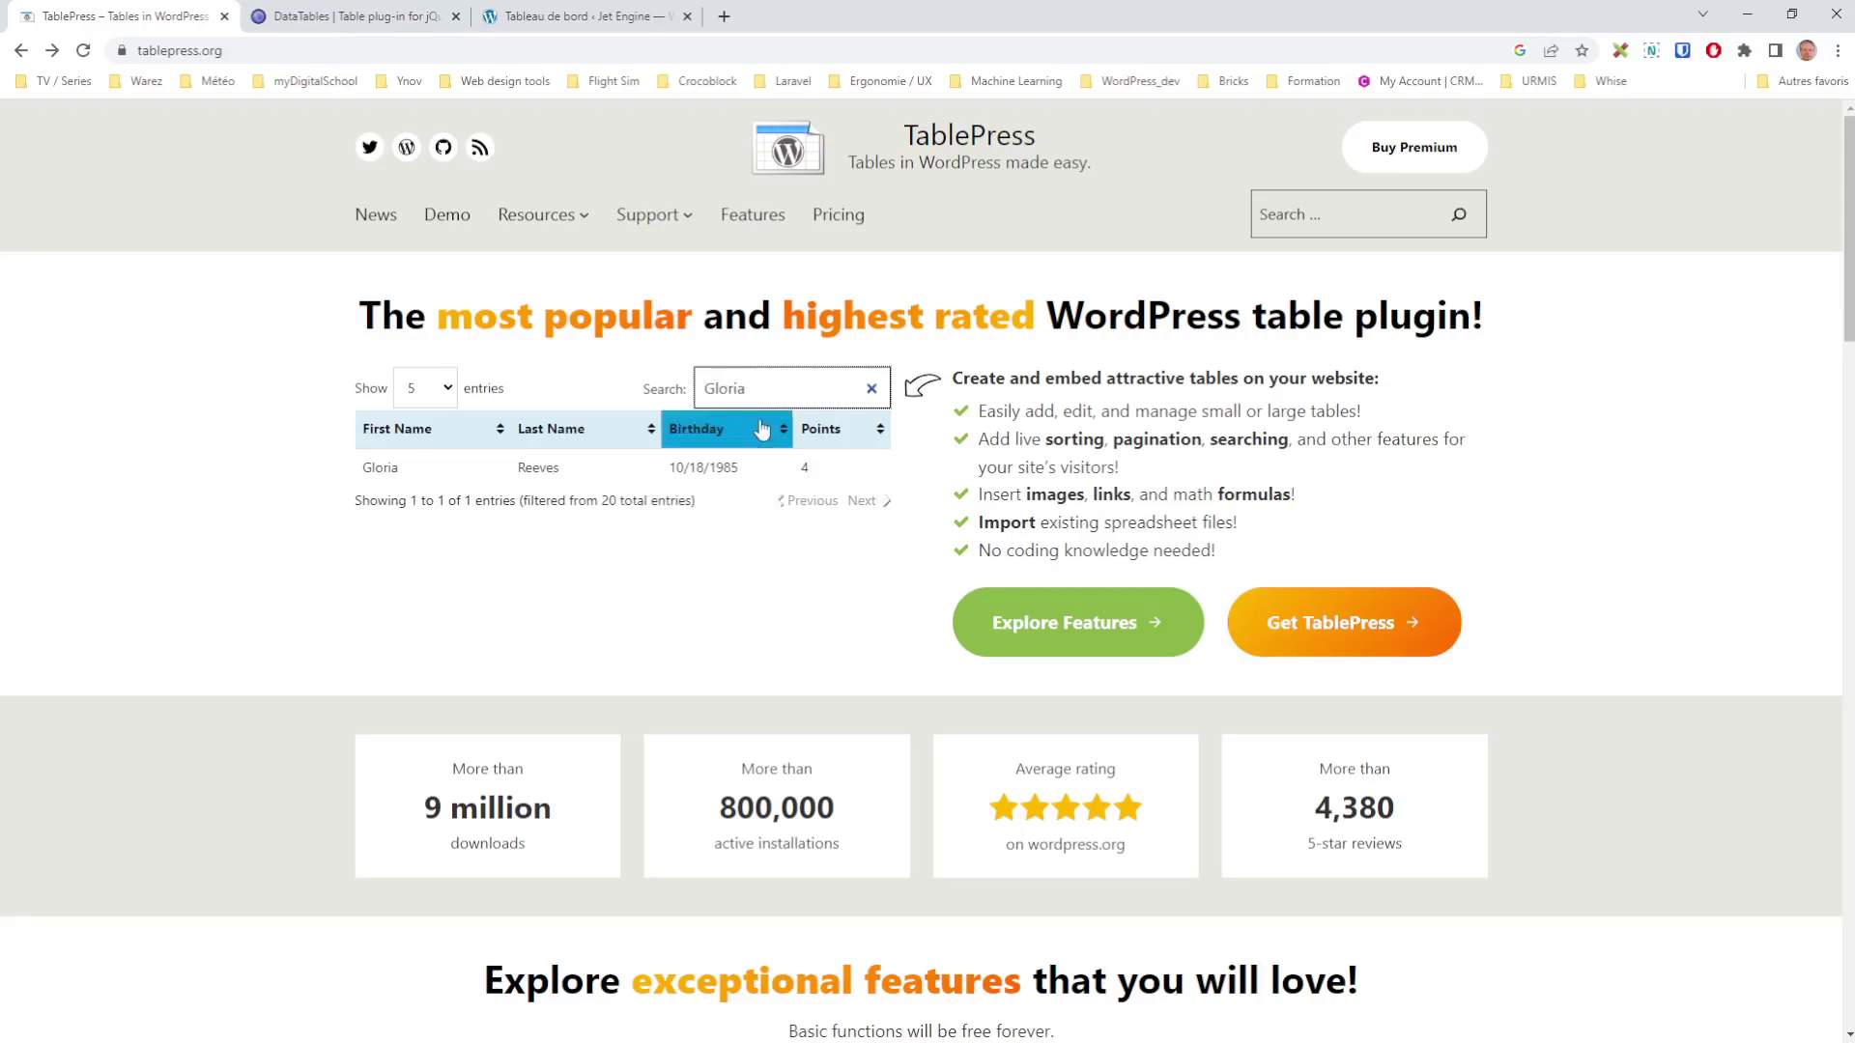
Sort the filtered demo table by Points, Birthday and finally Last Name
{"action": "left_click", "coordinate": [821, 435]}
{"action": "left_click", "coordinate": [686, 437]}
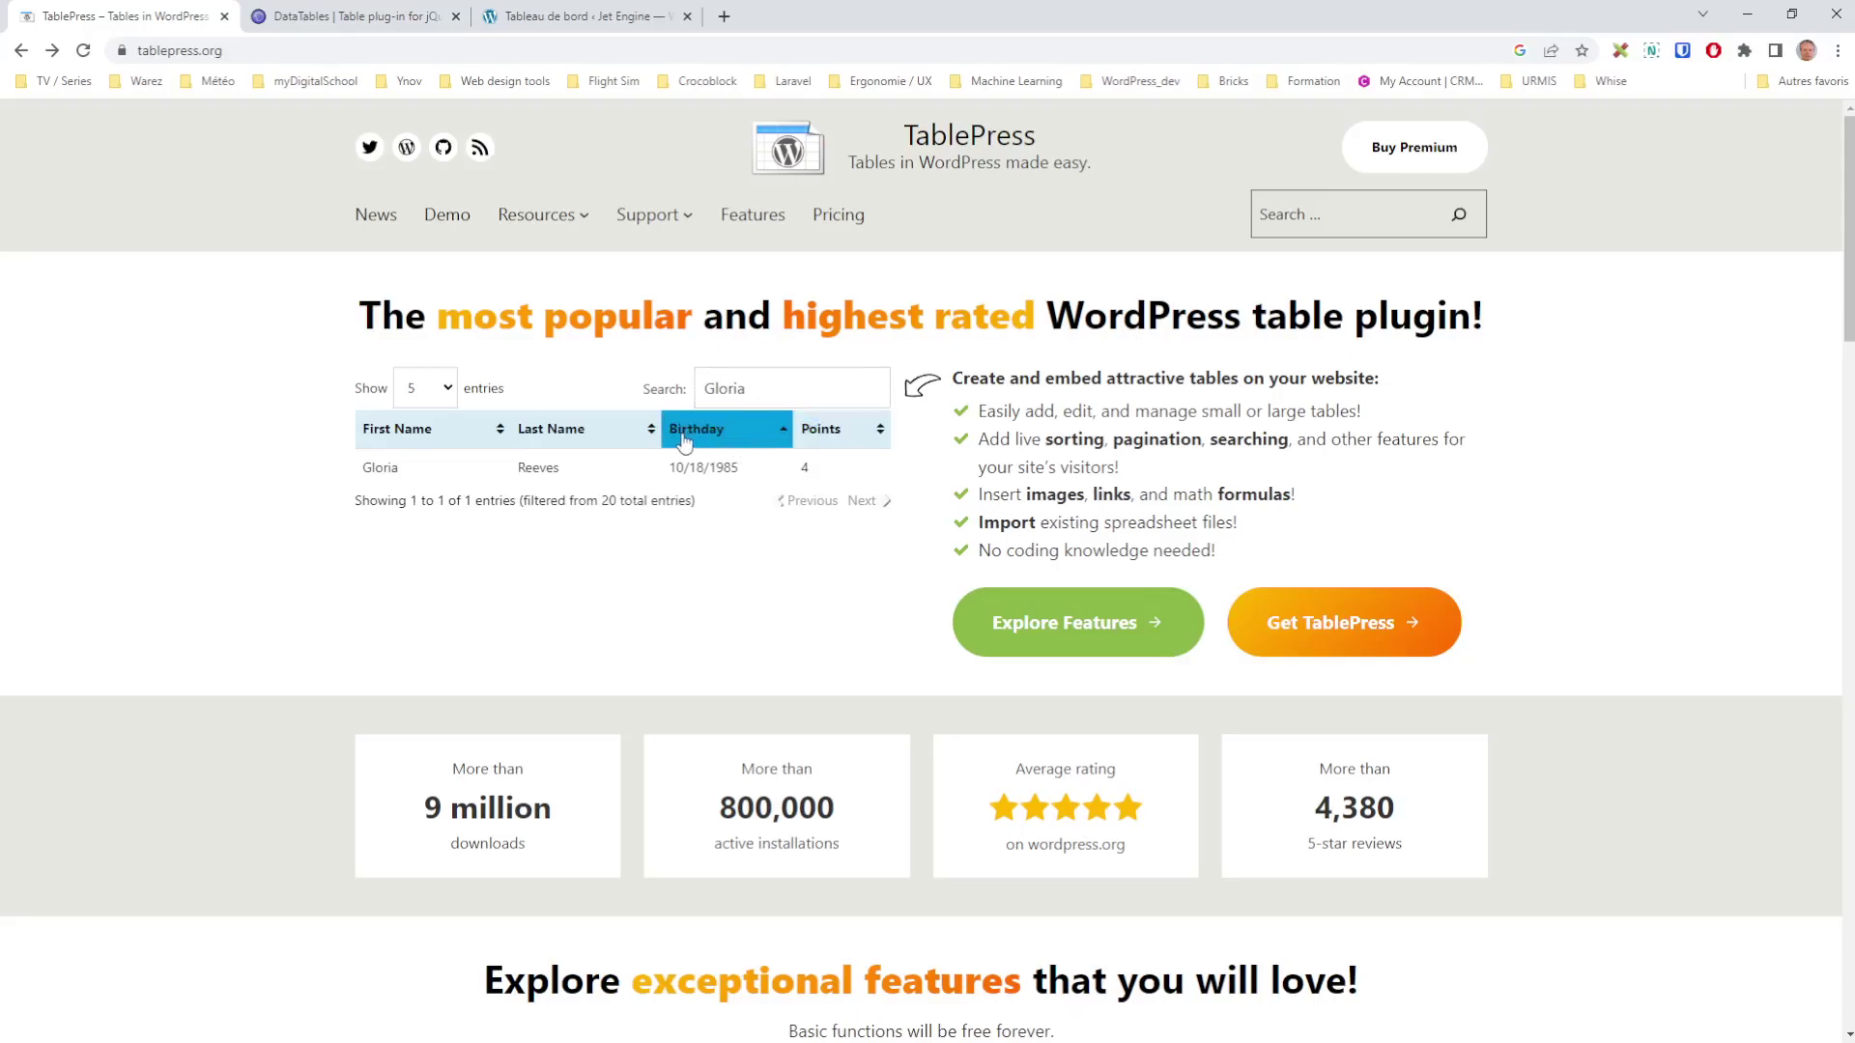
{"action": "left_click", "coordinate": [544, 440]}
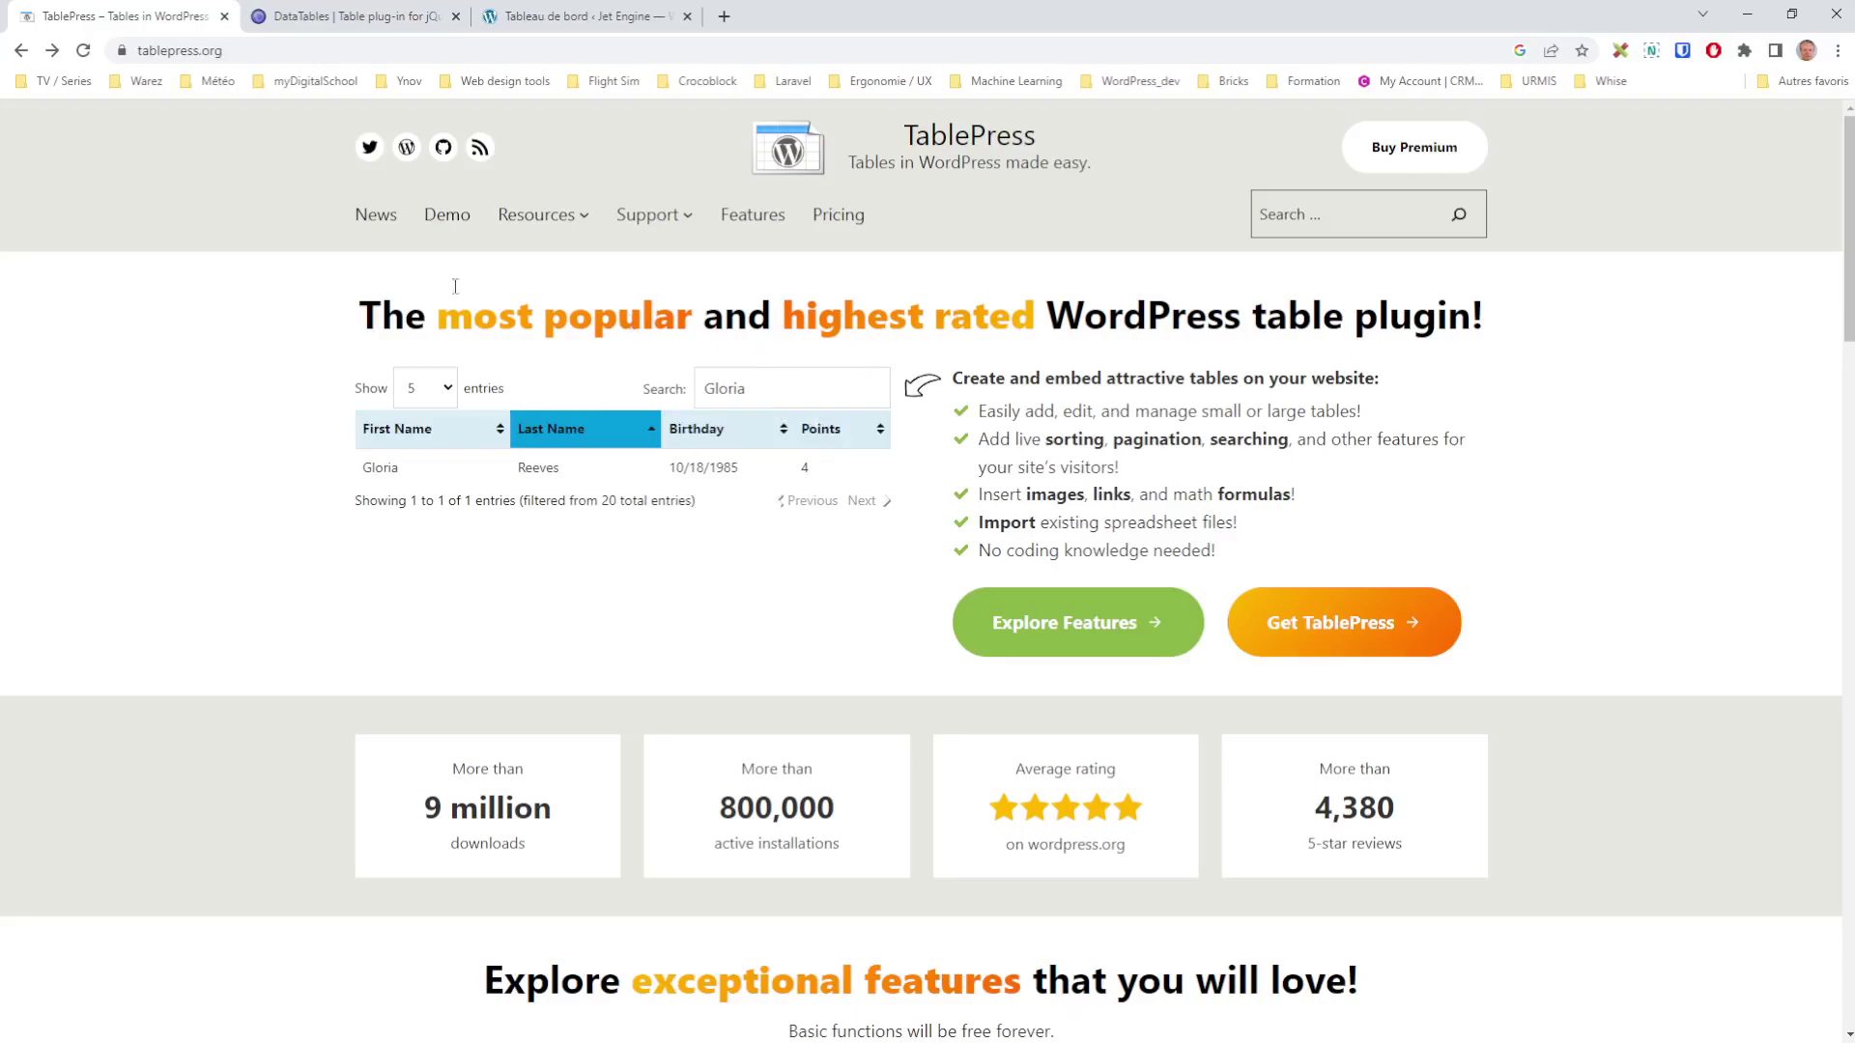
Go forward to the TablePress Premium page and examine the comparison of Free, Pro and Max features
{"action": "left_click", "coordinate": [53, 52]}
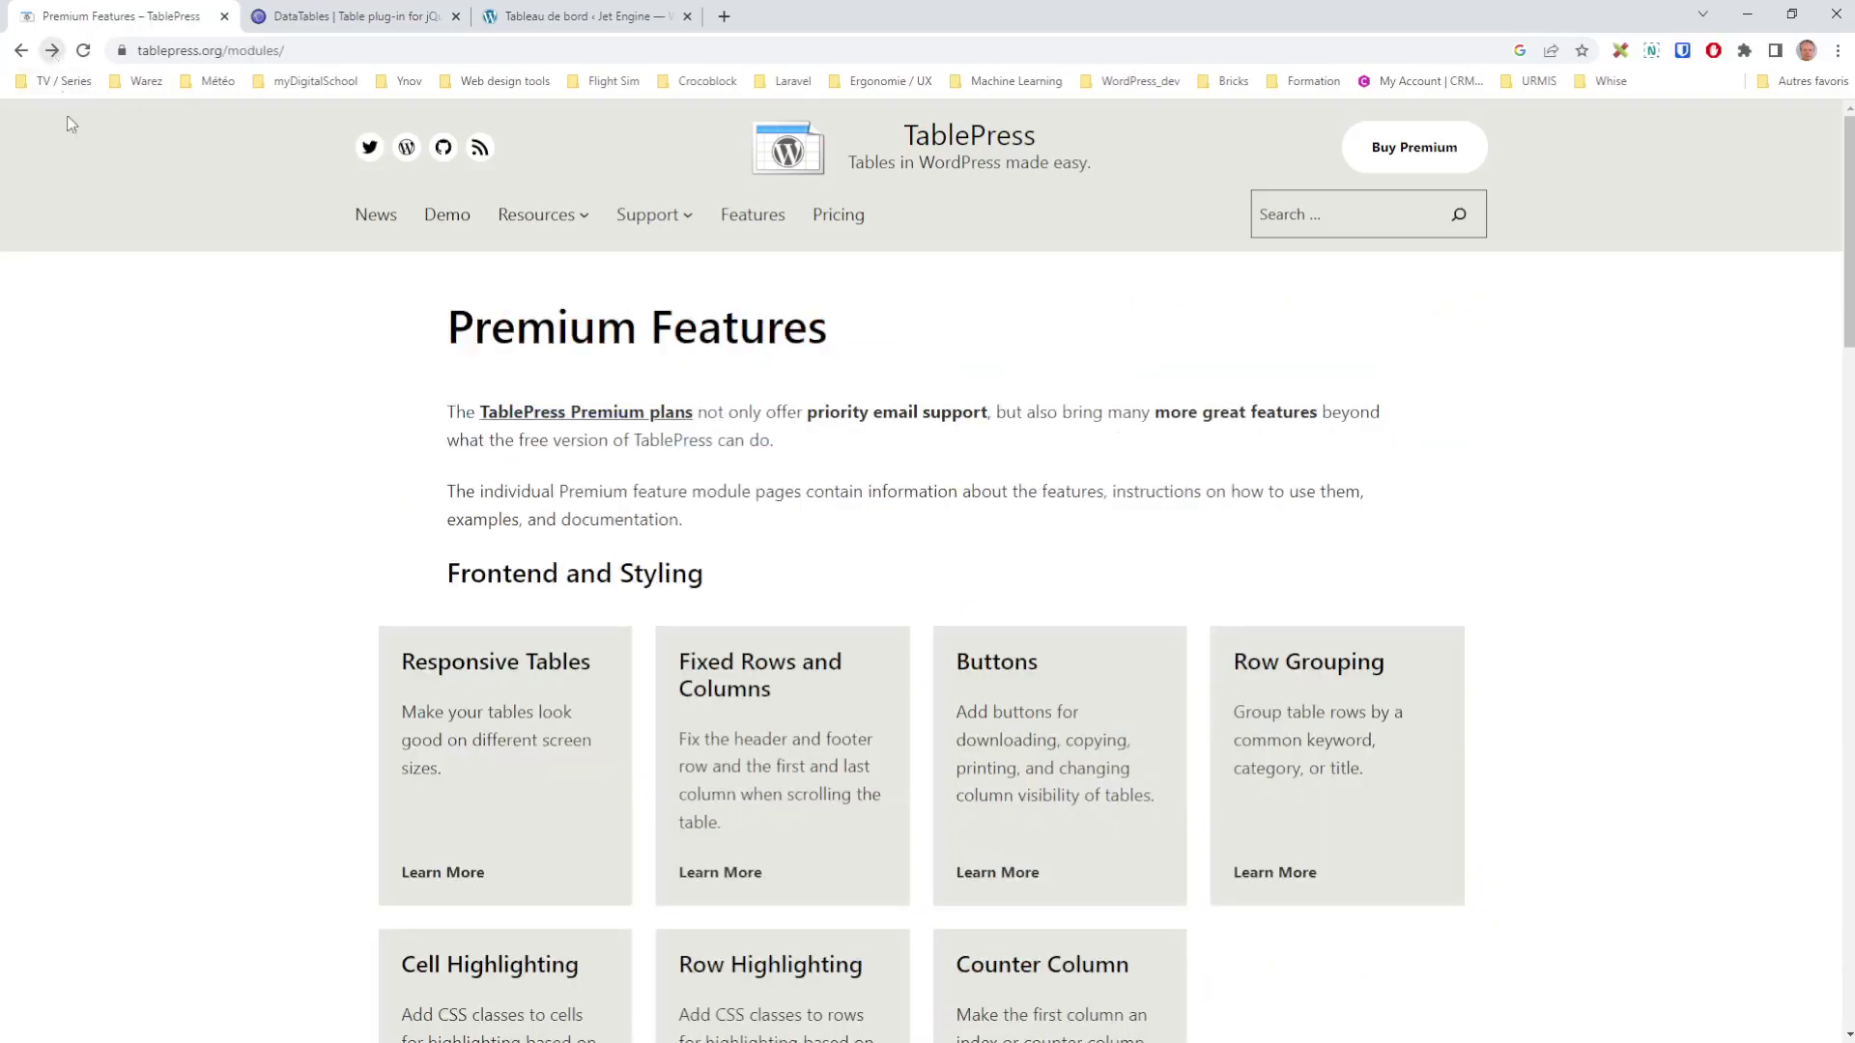
{"action": "left_click", "coordinate": [53, 52]}
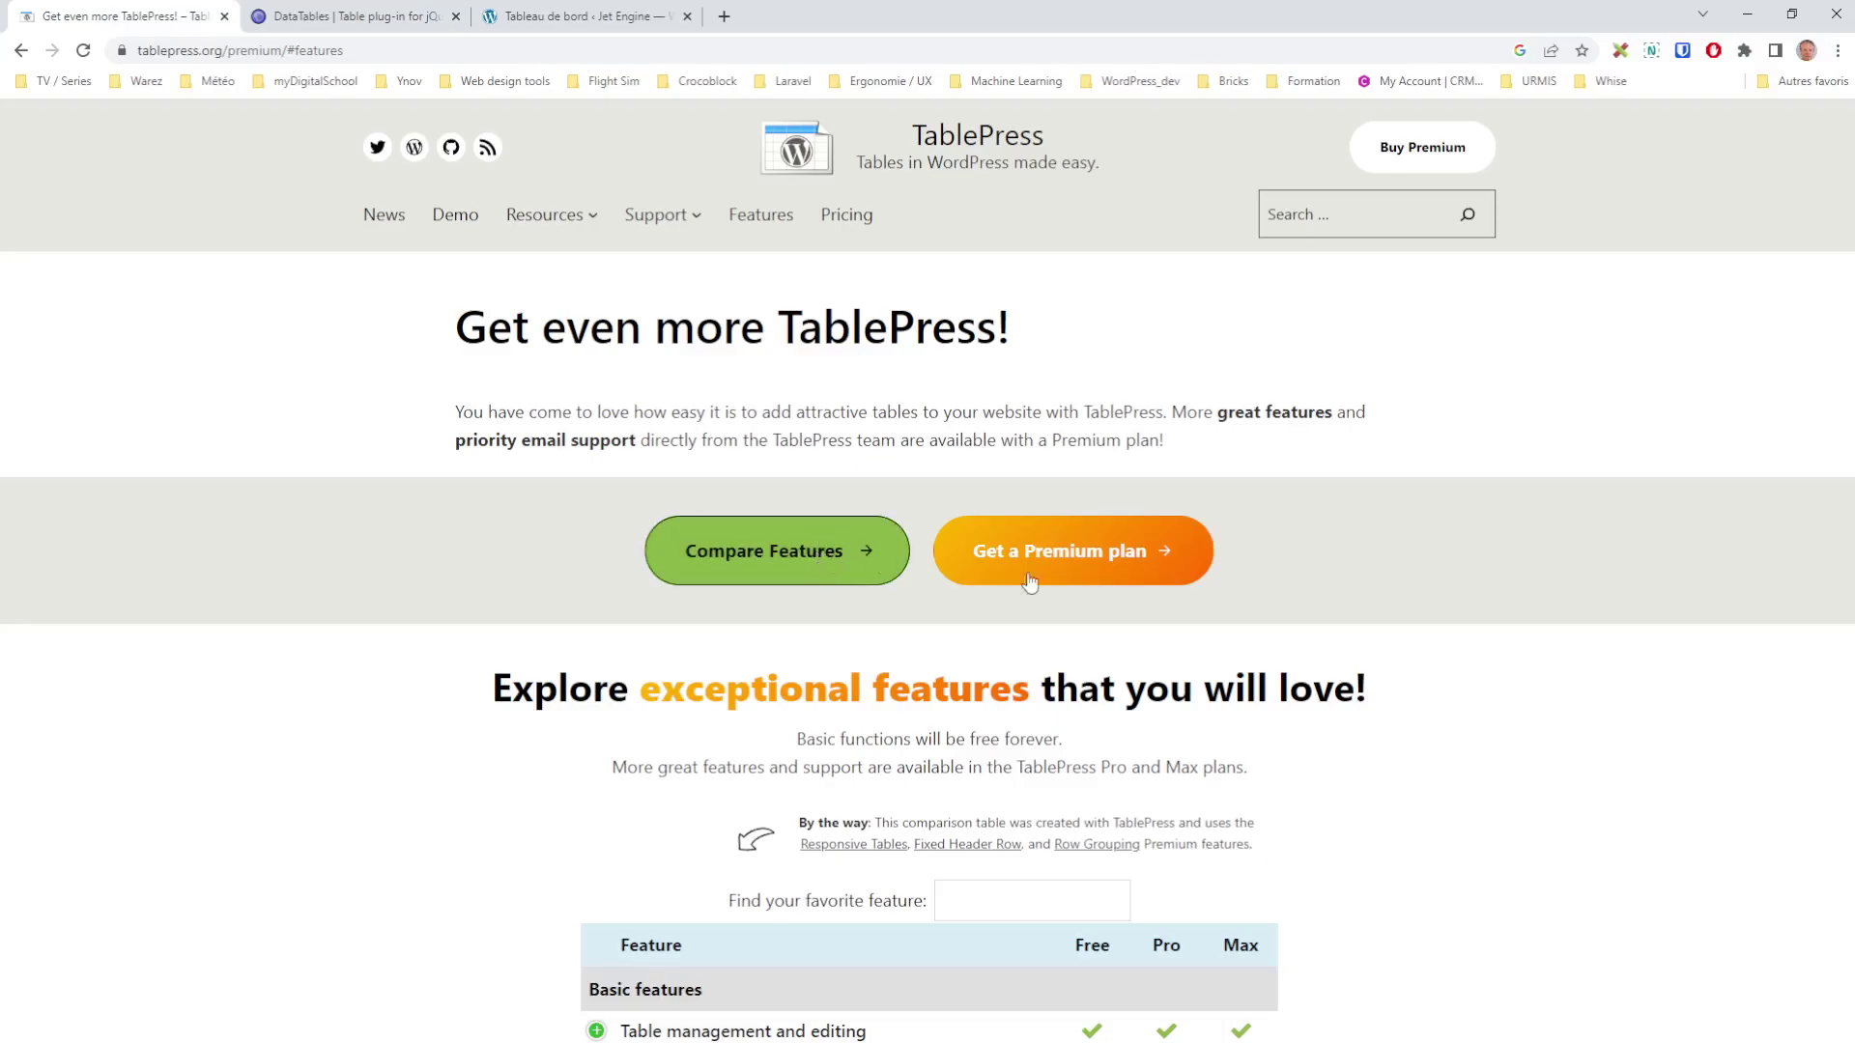
{"action": "scroll", "coordinate": [1517, 712], "scroll_direction": "down", "scroll_amount": 5}
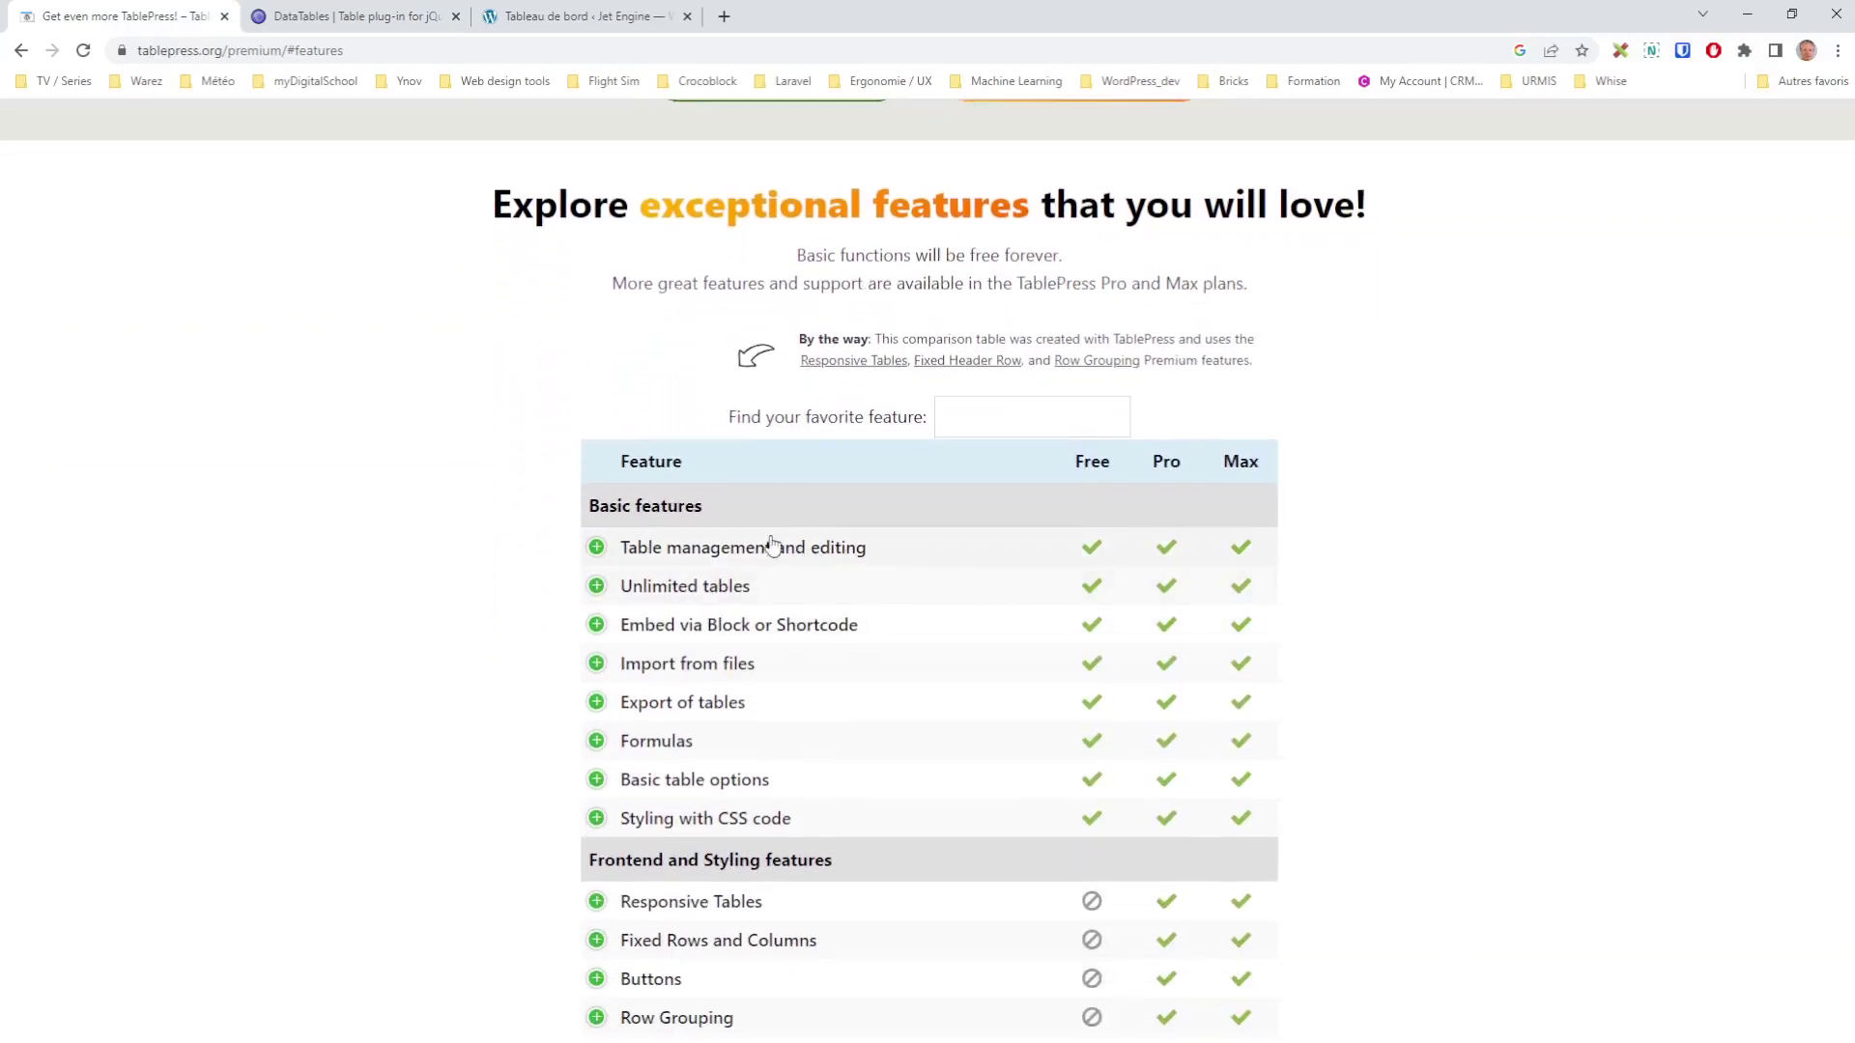
{"action": "left_click_drag", "start_coordinate": [706, 517], "coordinate": [571, 512]}
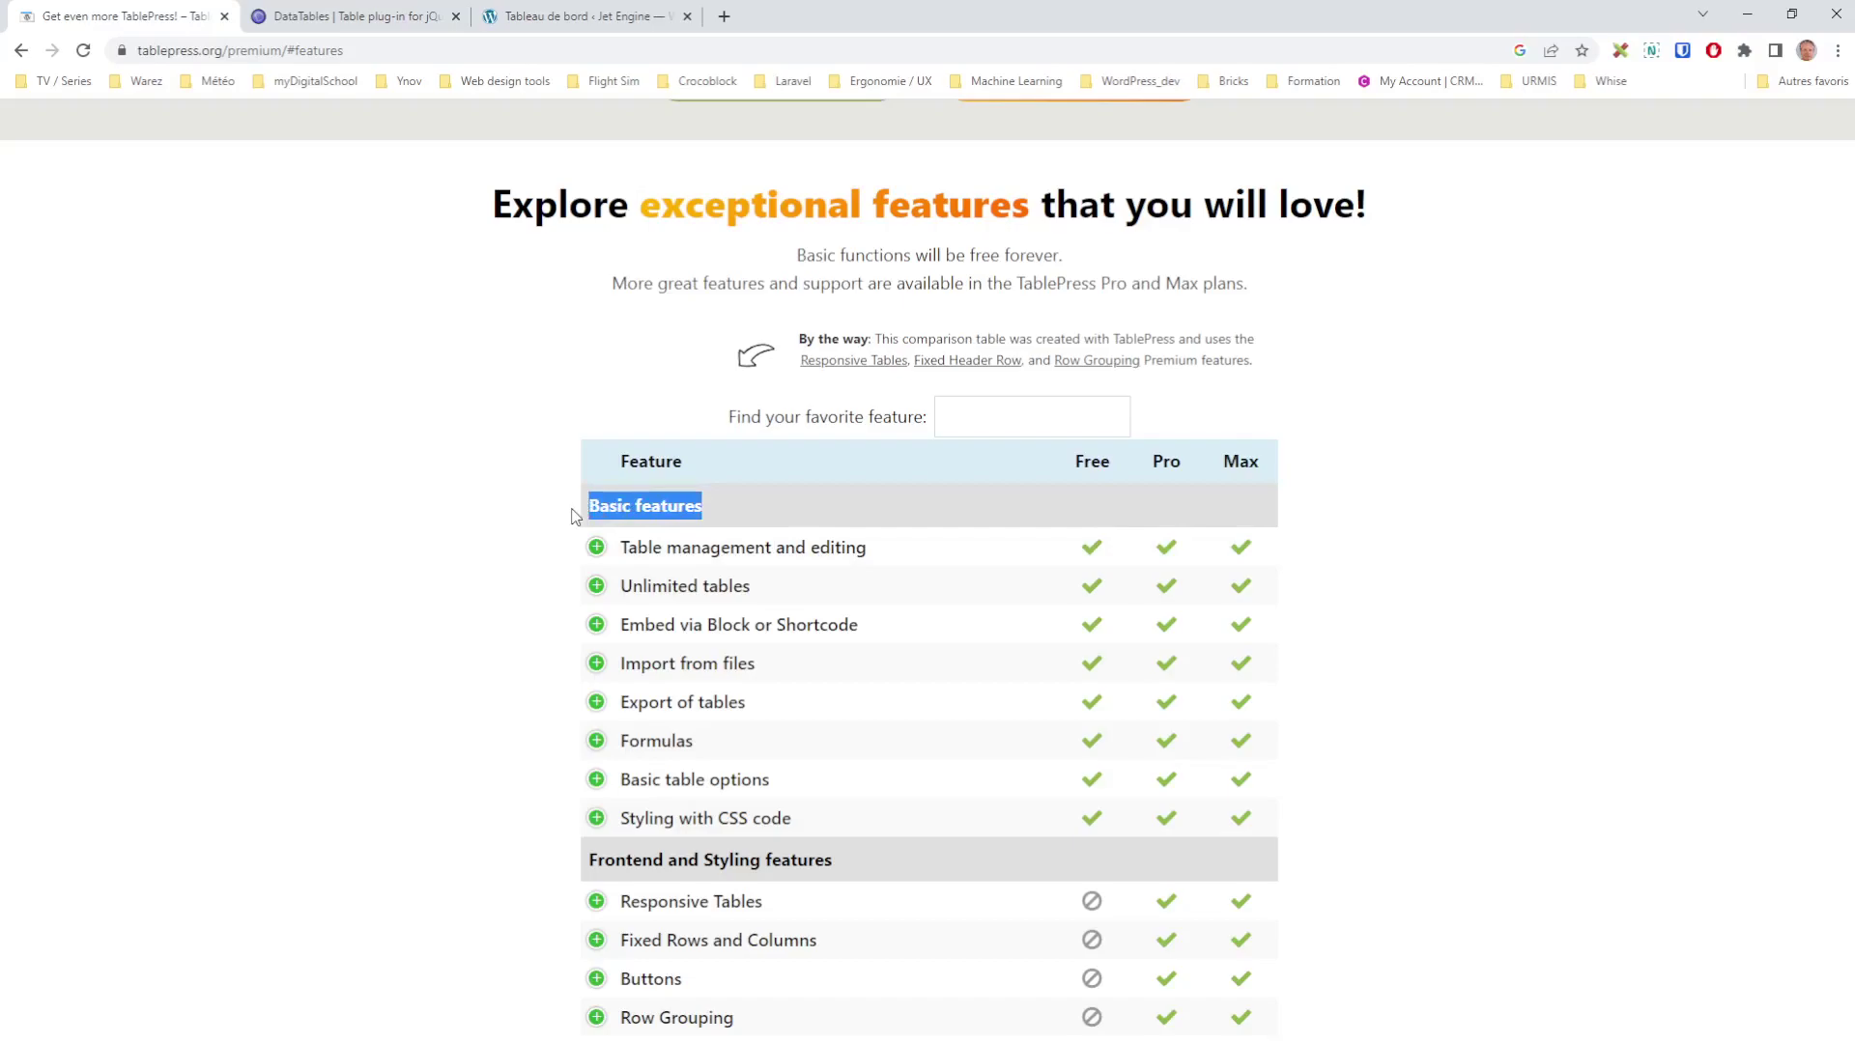
{"action": "left_click", "coordinate": [1426, 503]}
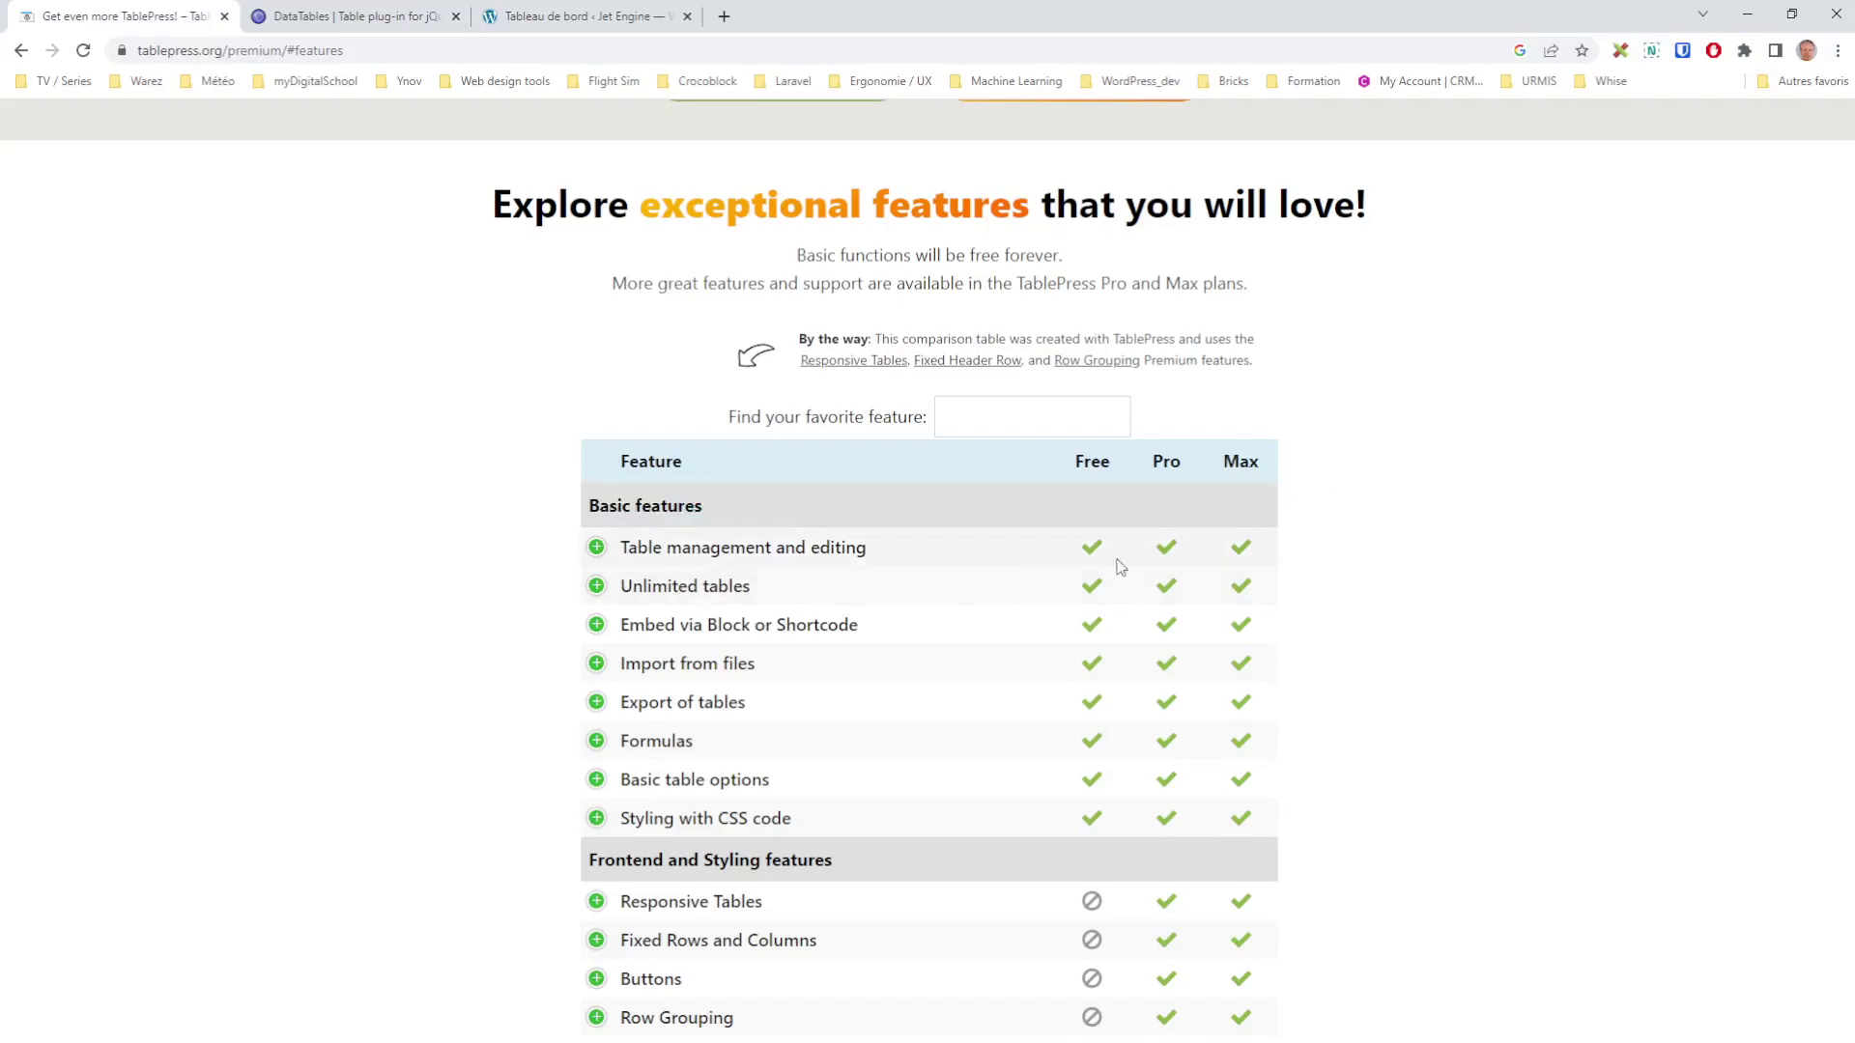
{"action": "scroll", "coordinate": [998, 560], "scroll_direction": "down", "scroll_amount": 3}
{"action": "scroll", "coordinate": [1068, 830], "scroll_direction": "down", "scroll_amount": 1}
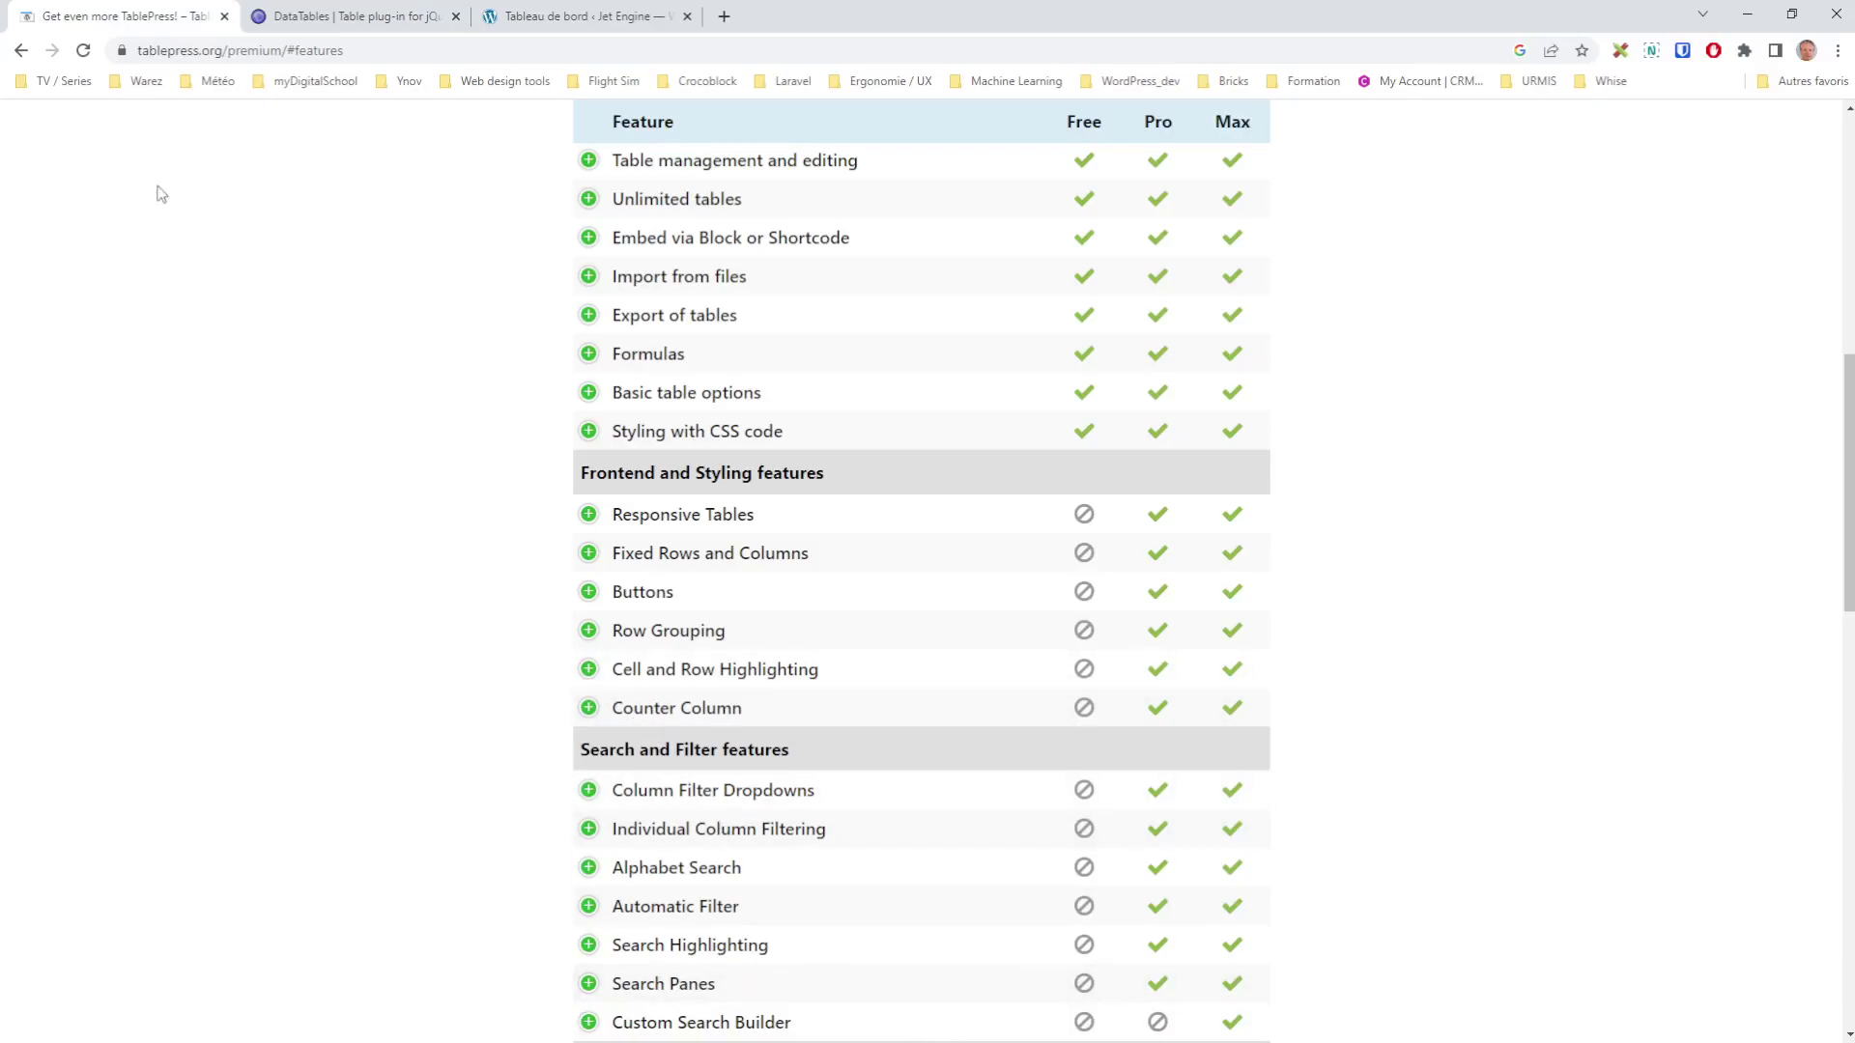
Switch to the WordPress admin site and review the list of all articles
{"action": "left_click", "coordinate": [517, 13]}
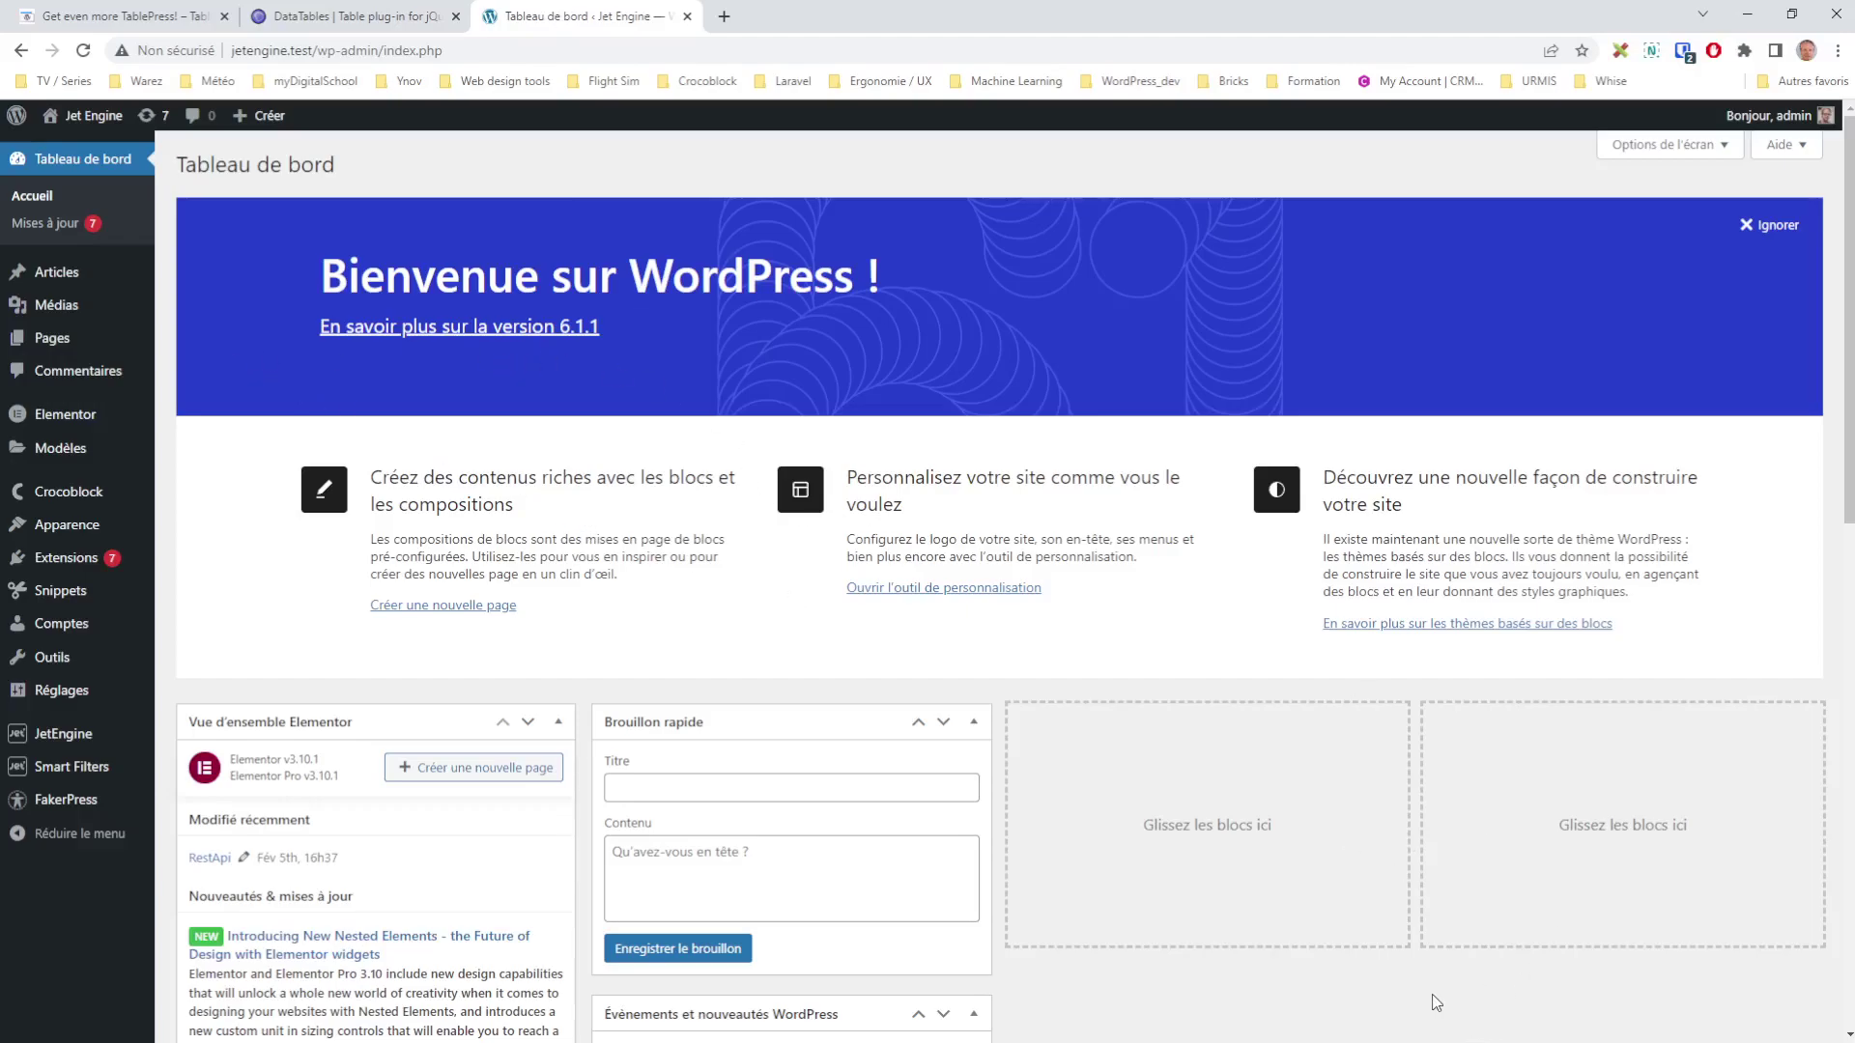
{"action": "left_click", "coordinate": [56, 272]}
{"action": "scroll", "coordinate": [580, 338], "scroll_direction": "down", "scroll_amount": 1}
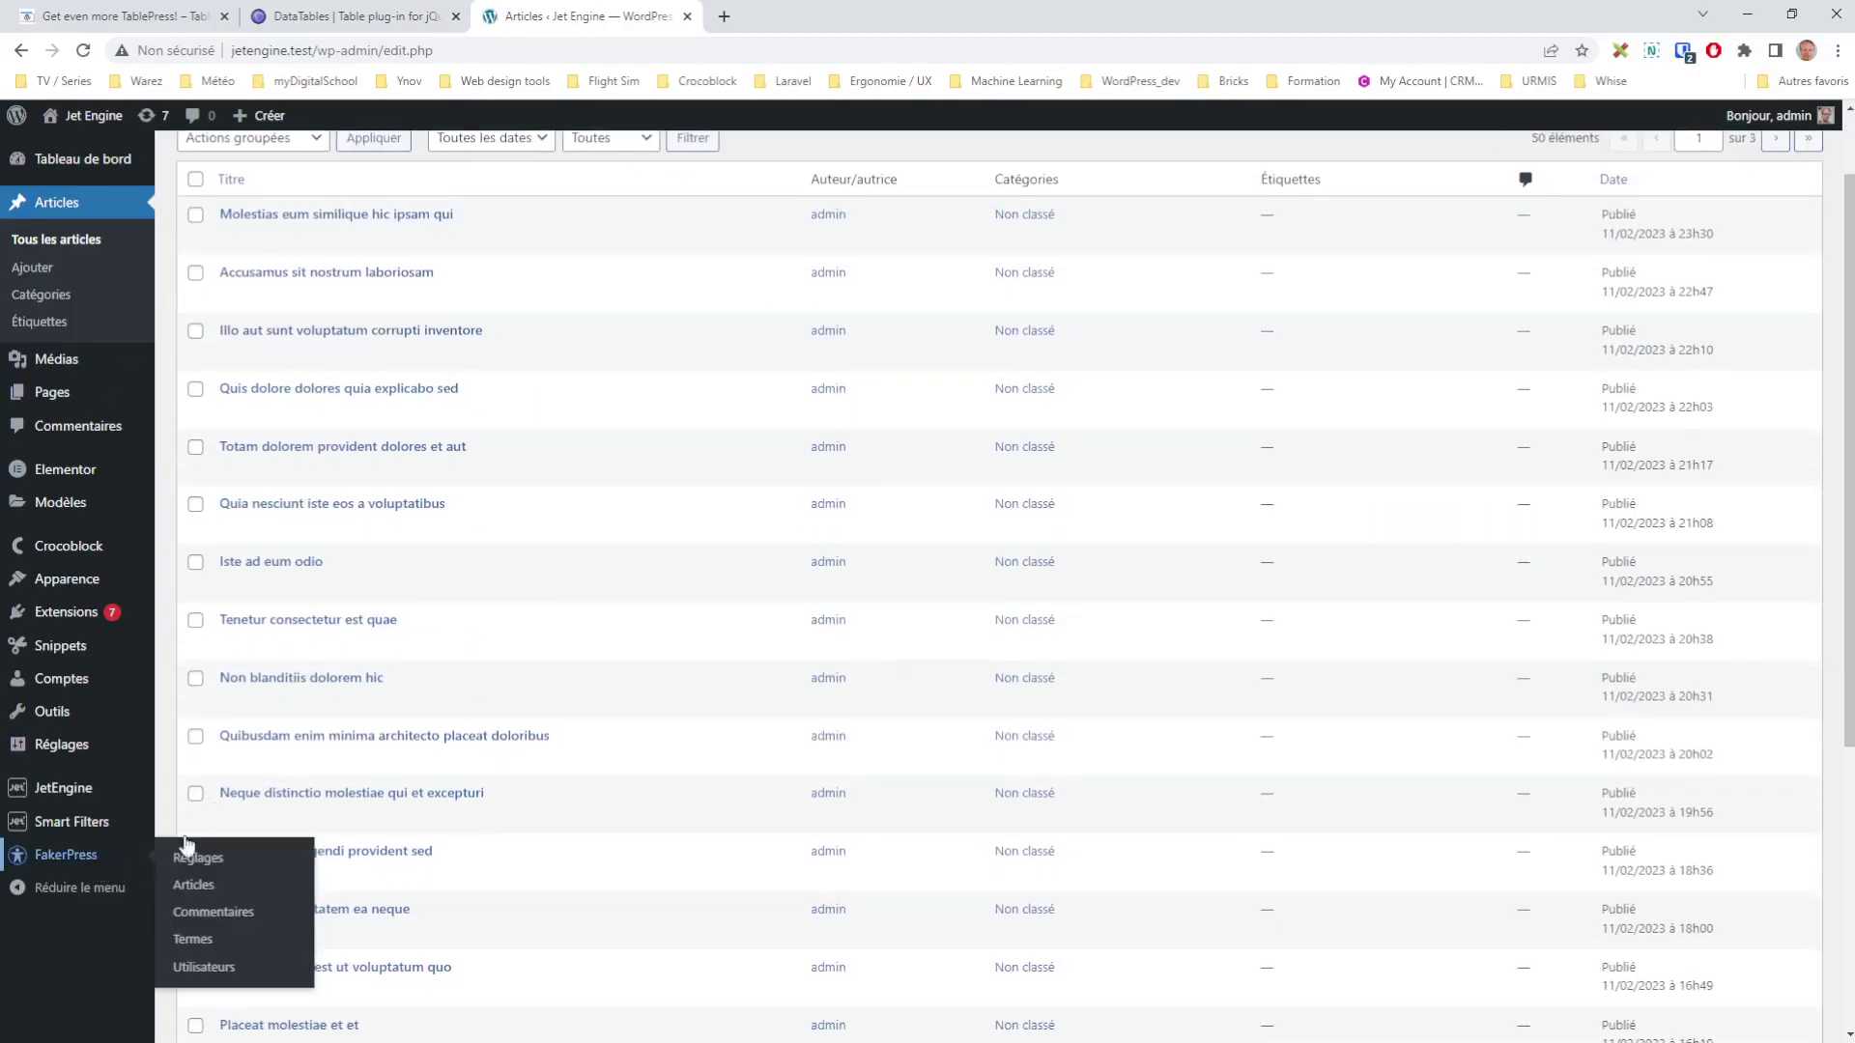
{"action": "scroll", "coordinate": [523, 353], "scroll_direction": "up", "scroll_amount": 1}
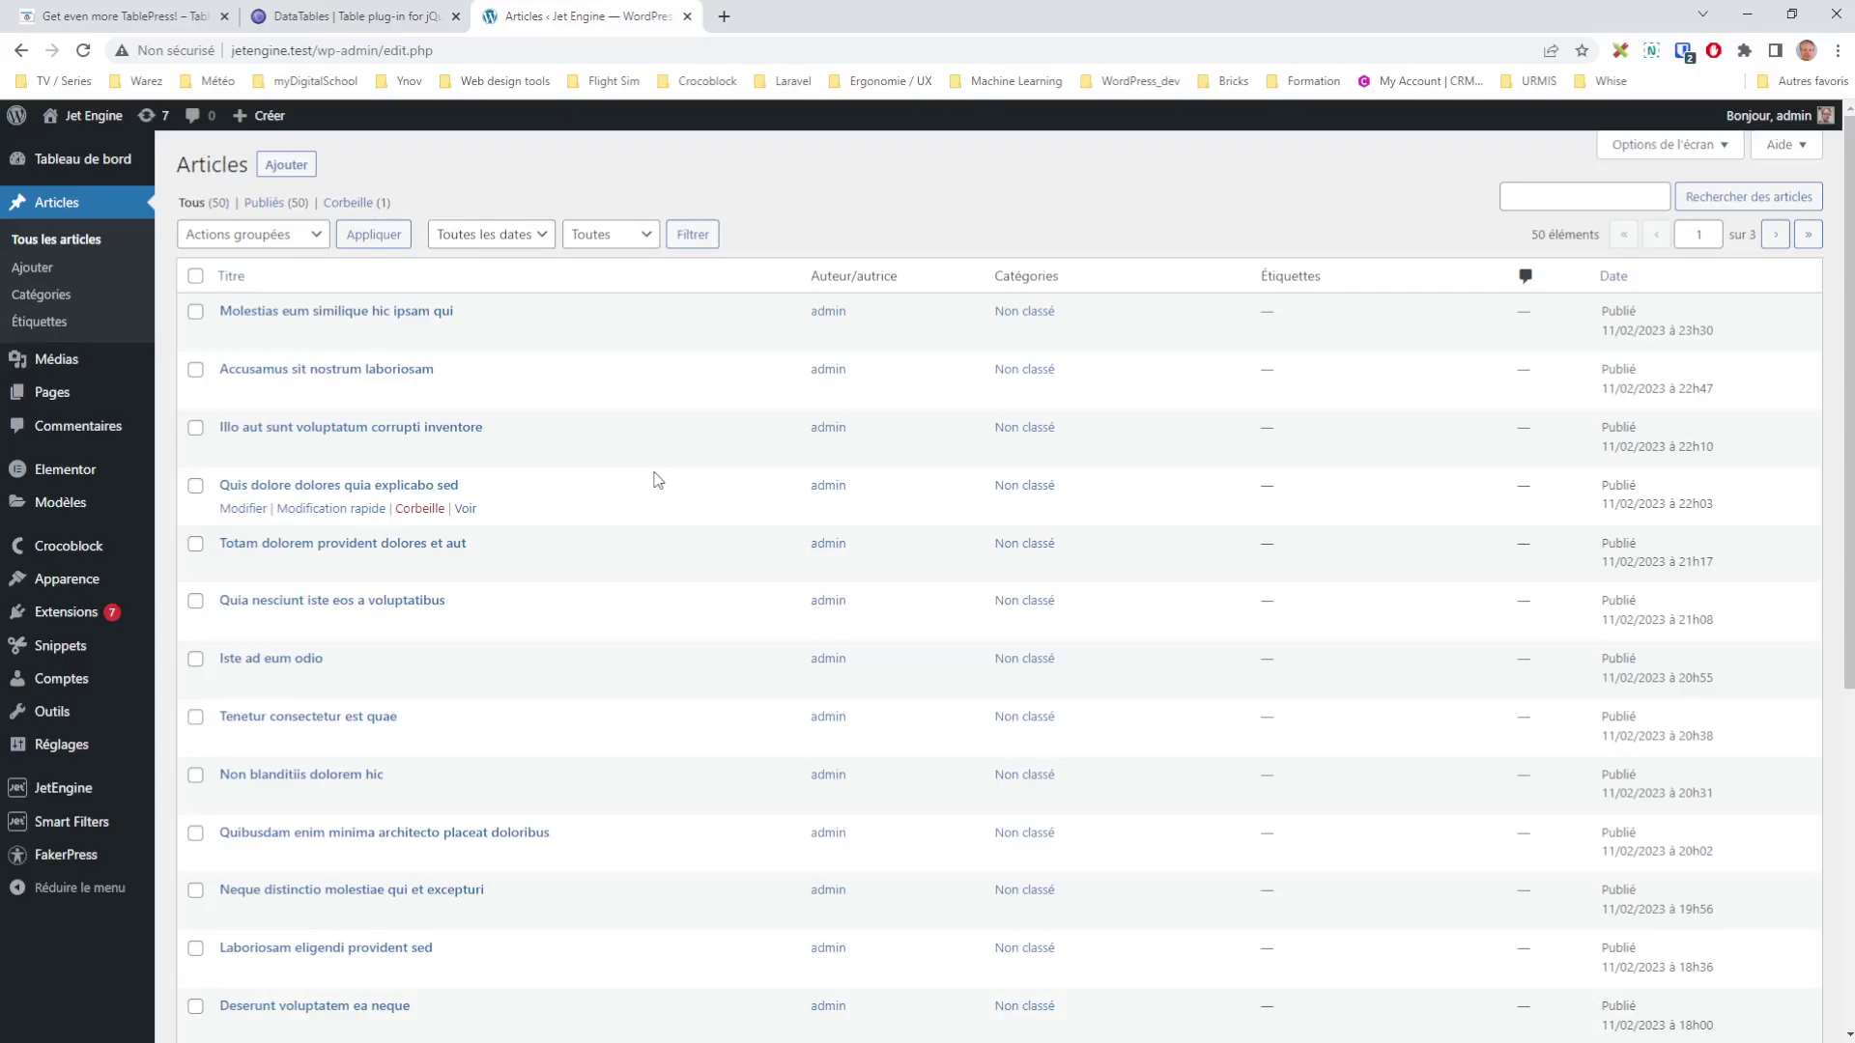
Check in the JetEngine settings which external modules are active, such as Dynamic Tables Builder
{"action": "mouse_move", "coordinate": [89, 790]}
{"action": "left_click", "coordinate": [235, 746]}
{"action": "scroll", "coordinate": [870, 773], "scroll_direction": "down", "scroll_amount": 3}
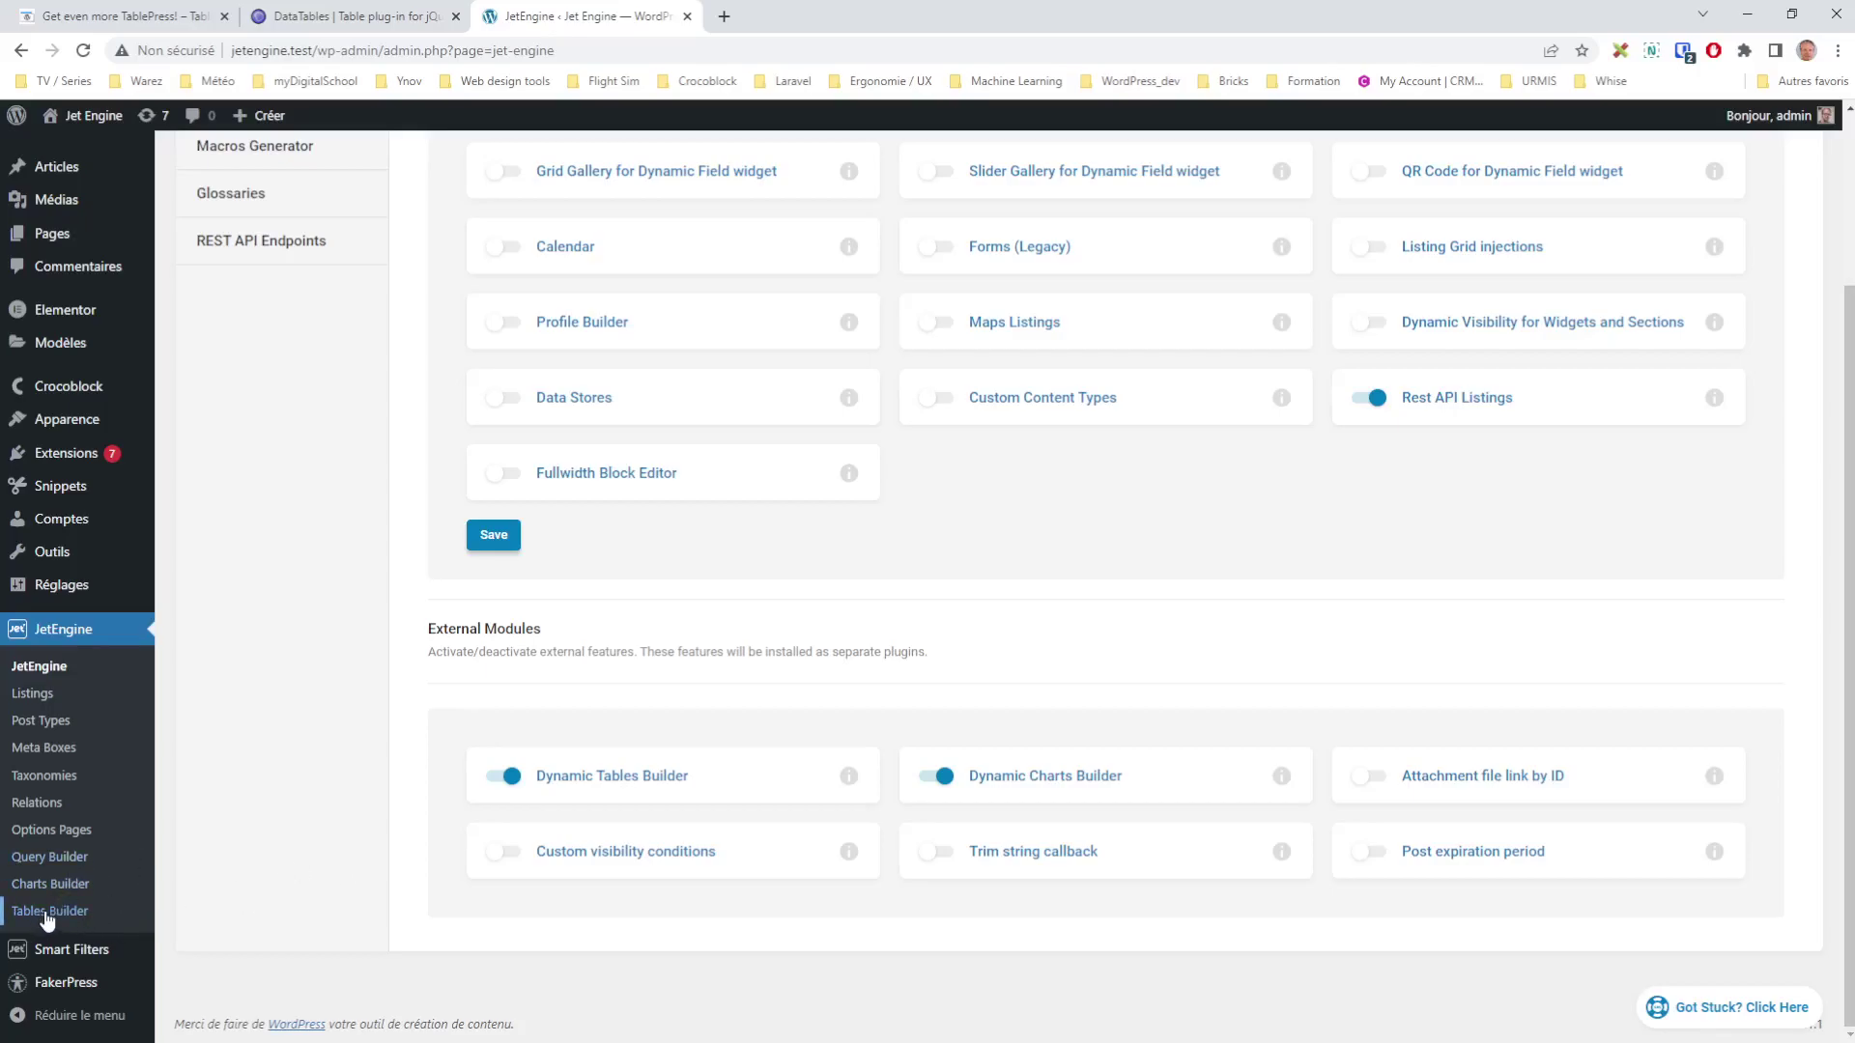
Start a new JetEngine query named "Posts Query" with the Posts Query type and Articles as its post type
{"action": "left_click", "coordinate": [64, 863]}
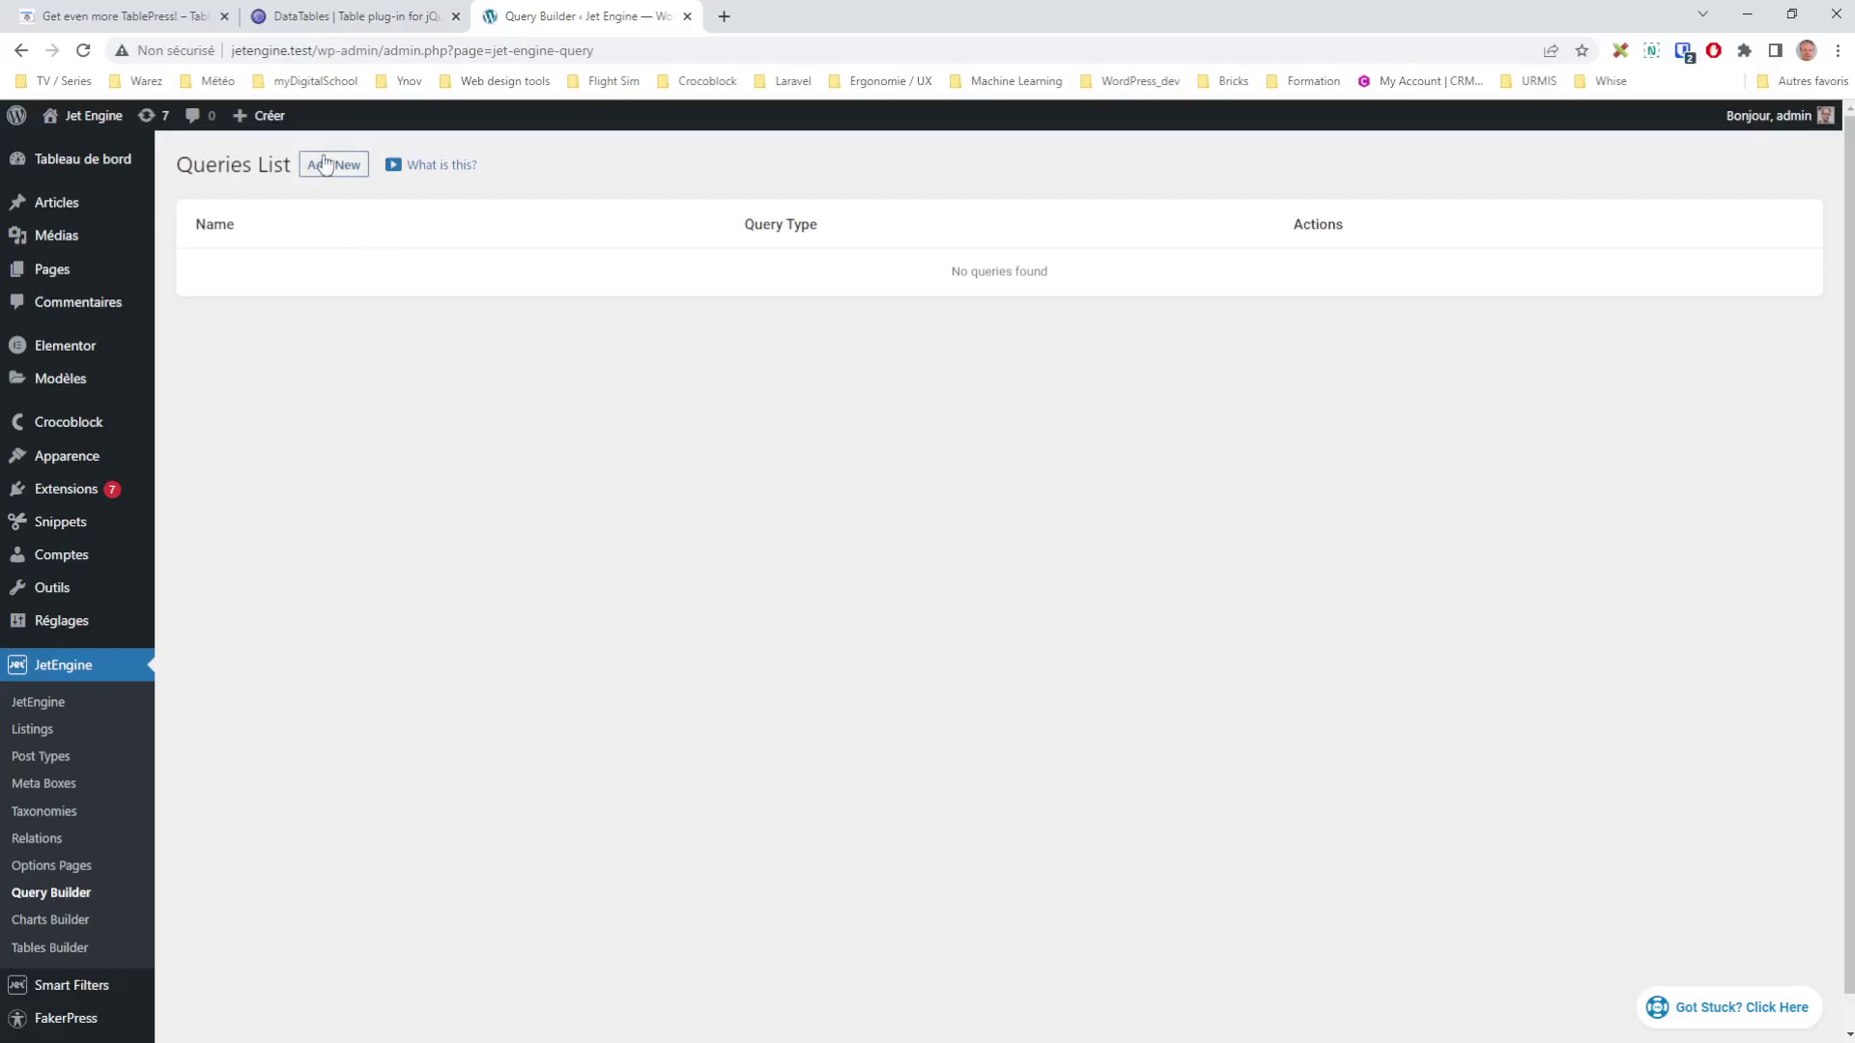
{"action": "left_click", "coordinate": [325, 164]}
{"action": "left_click", "coordinate": [861, 302]}
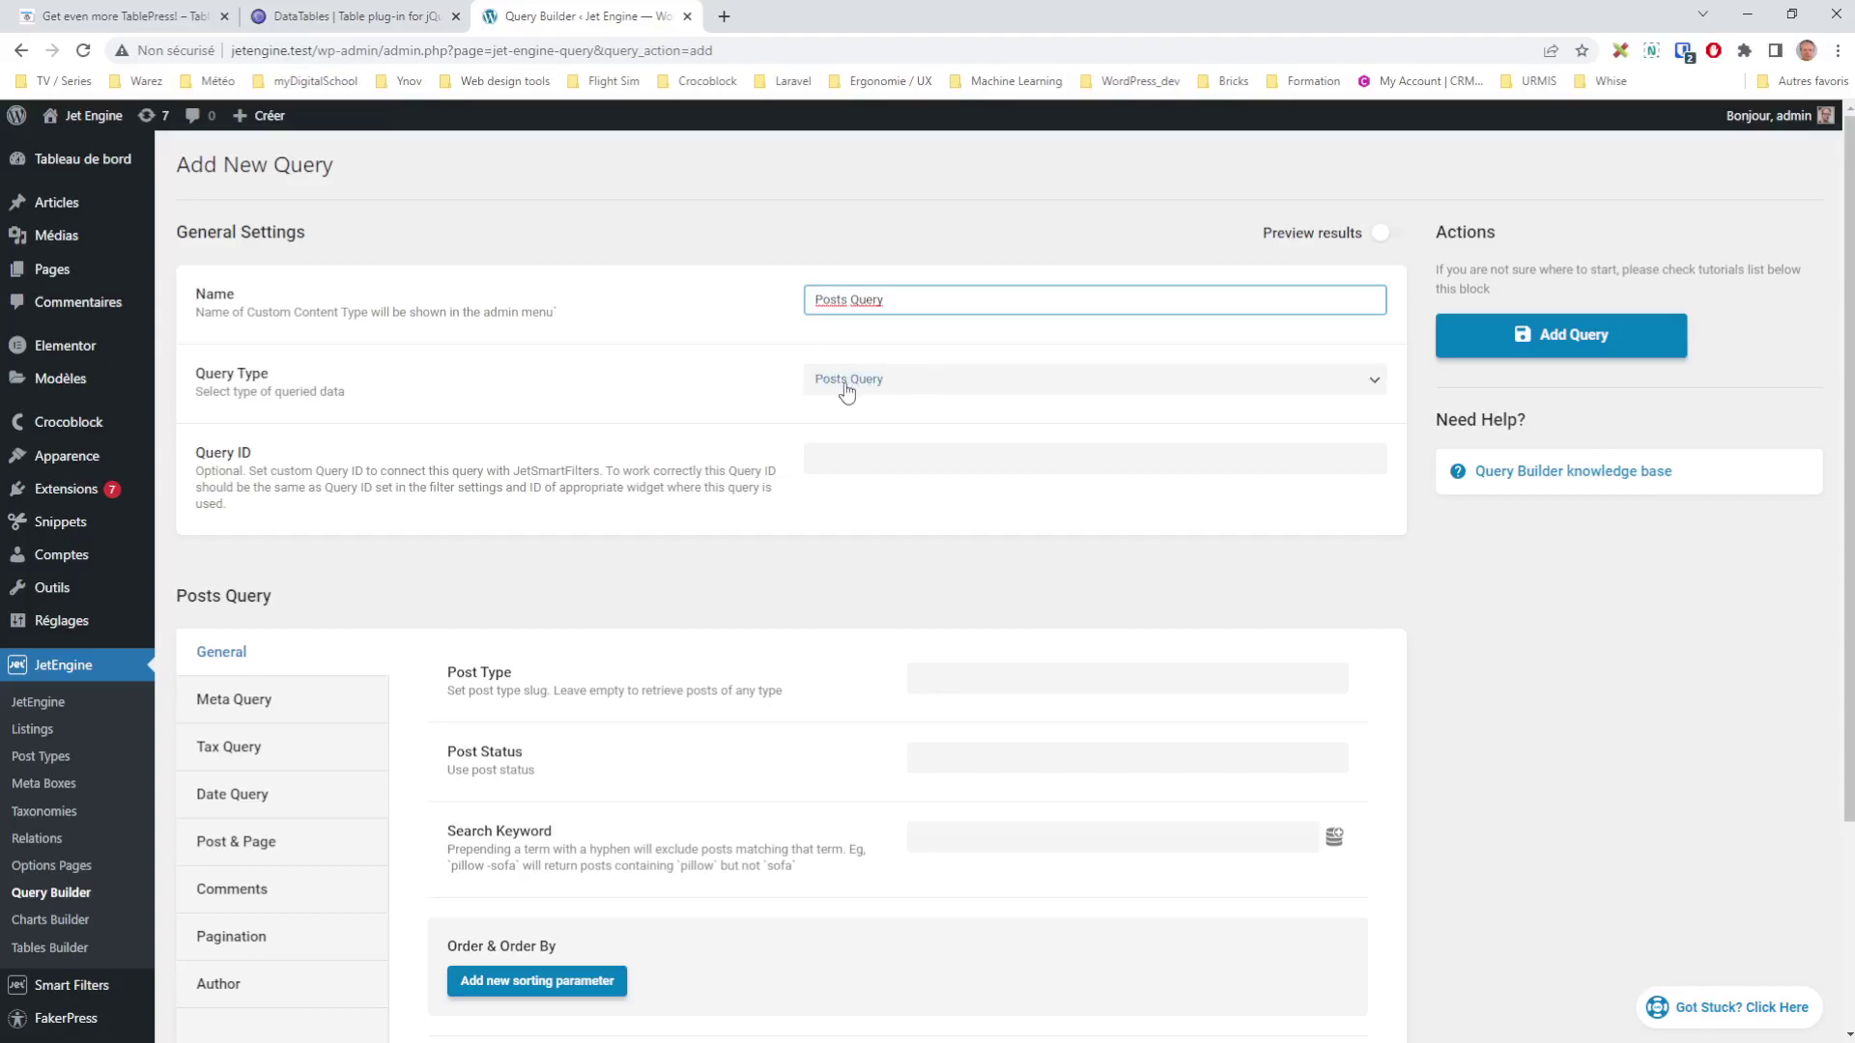
{"action": "left_click", "coordinate": [988, 682]}
{"action": "left_click", "coordinate": [971, 722]}
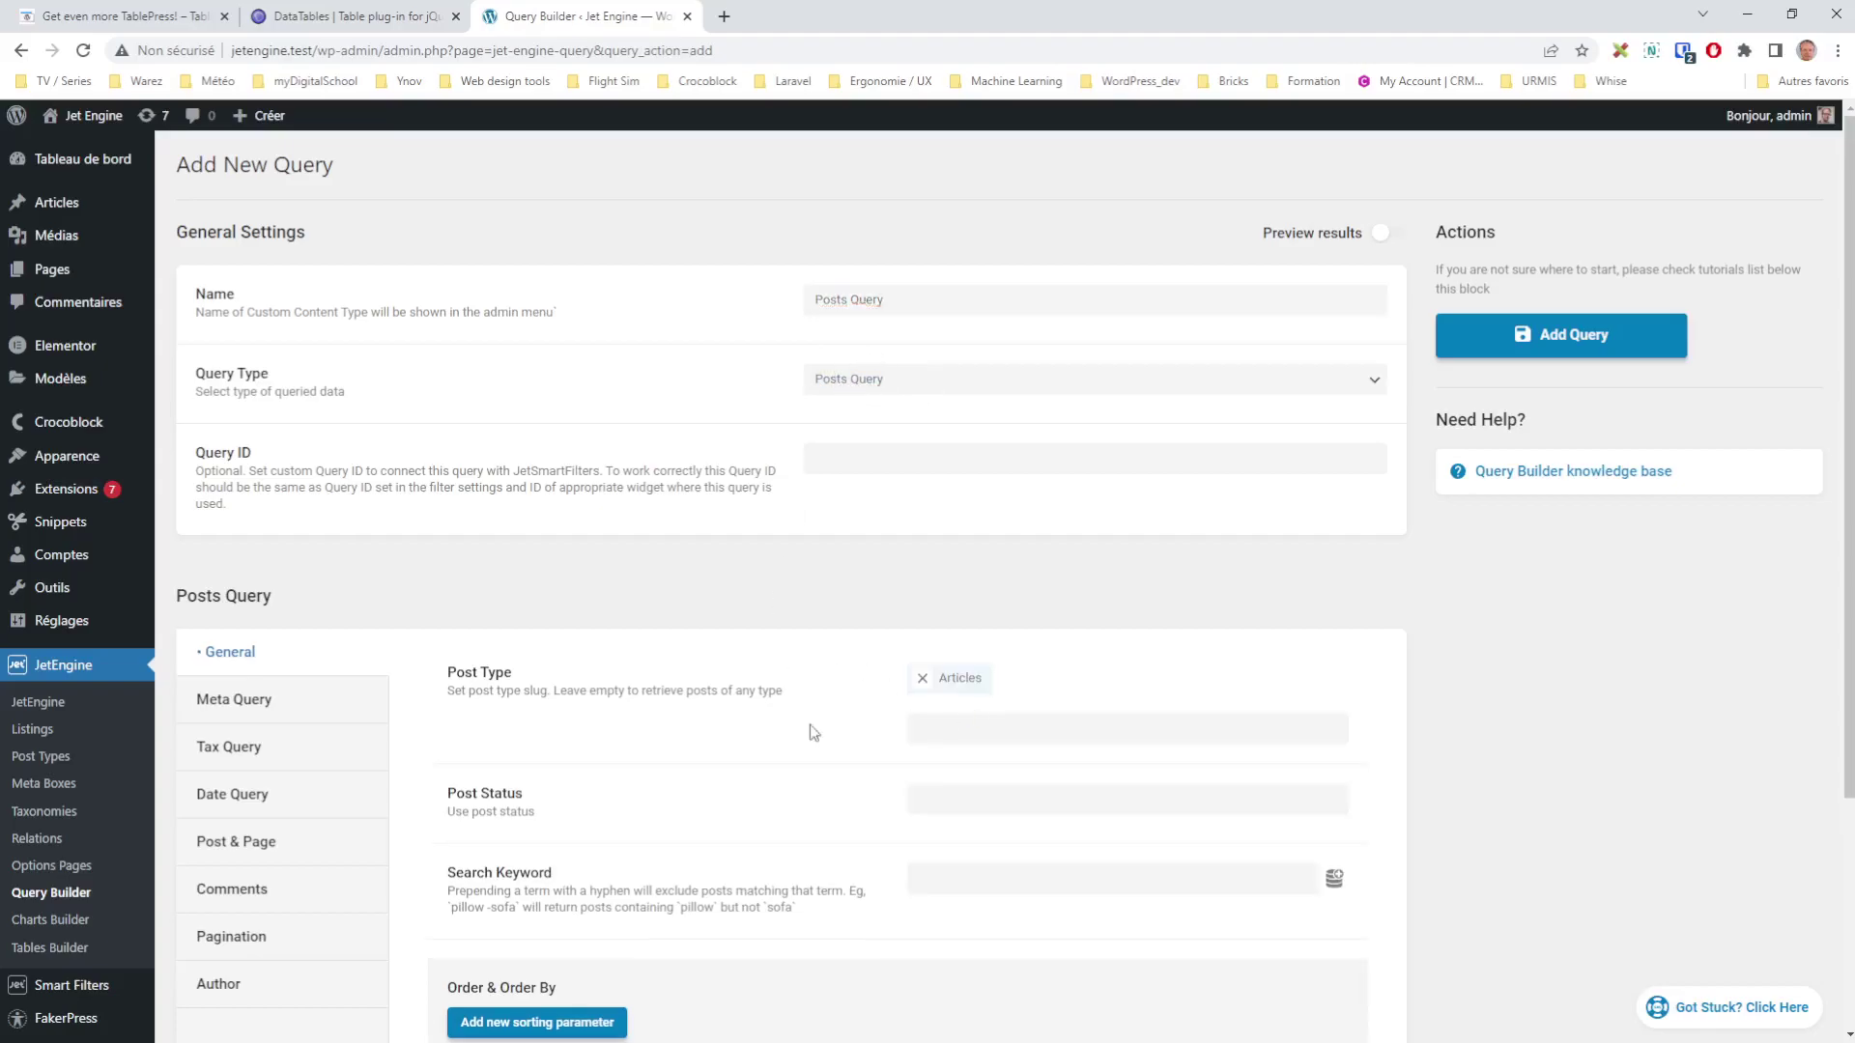
Restrict the query to the Publish post status, then preview its results and add the query
{"action": "scroll", "coordinate": [699, 726], "scroll_direction": "down", "scroll_amount": 3}
{"action": "left_click", "coordinate": [969, 508]}
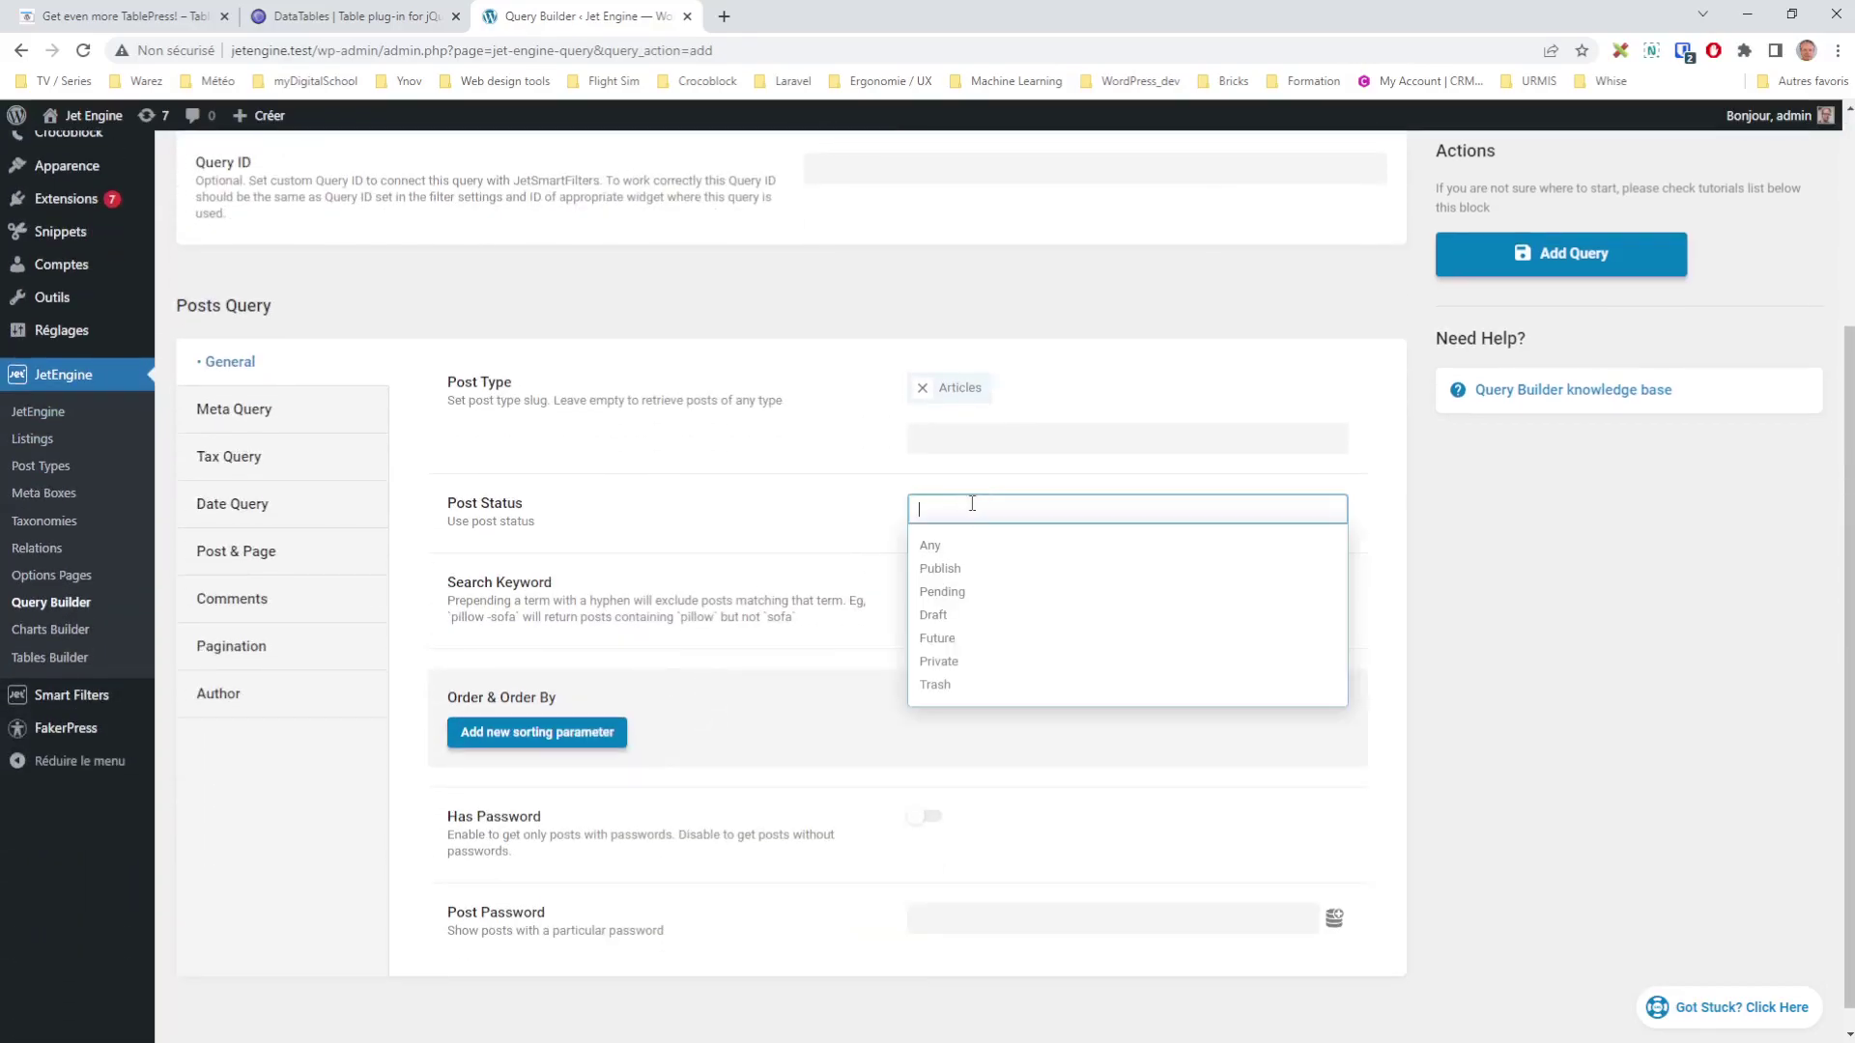
{"action": "left_click", "coordinate": [969, 572]}
{"action": "scroll", "coordinate": [1195, 447], "scroll_direction": "up", "scroll_amount": 3}
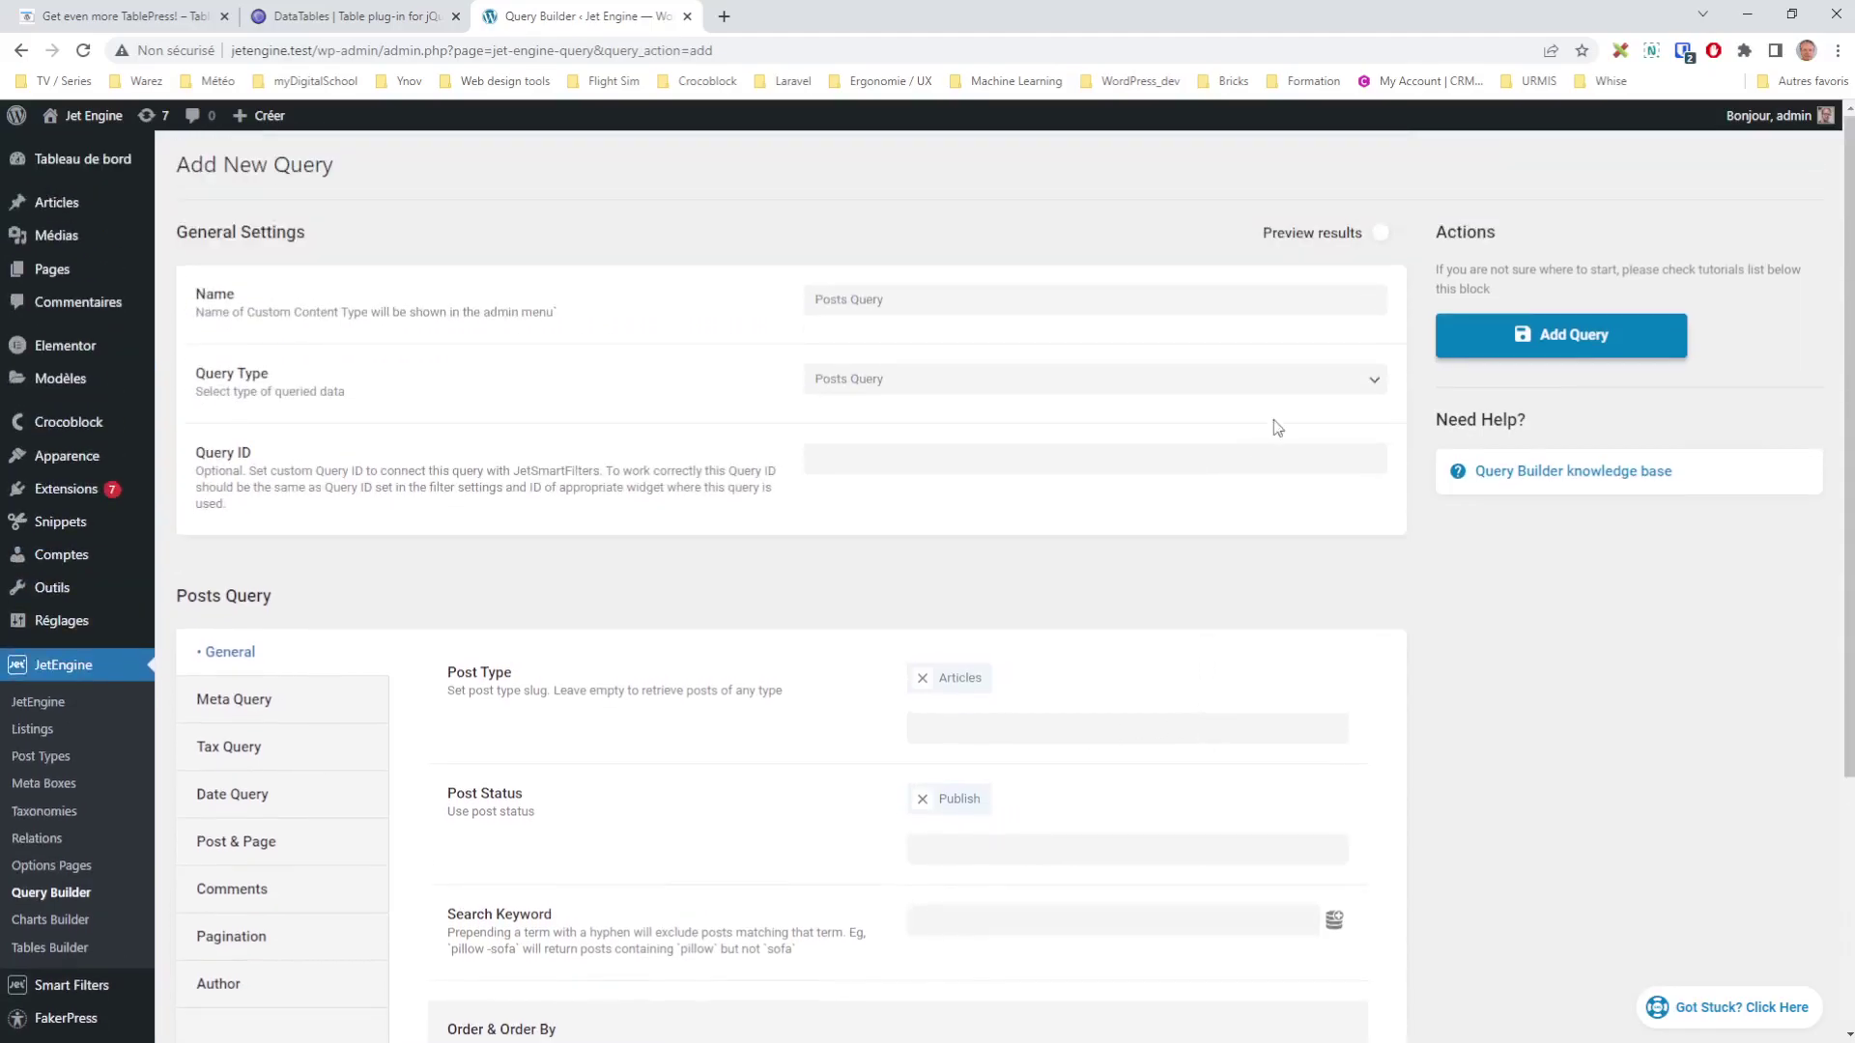
{"action": "left_click", "coordinate": [1391, 233]}
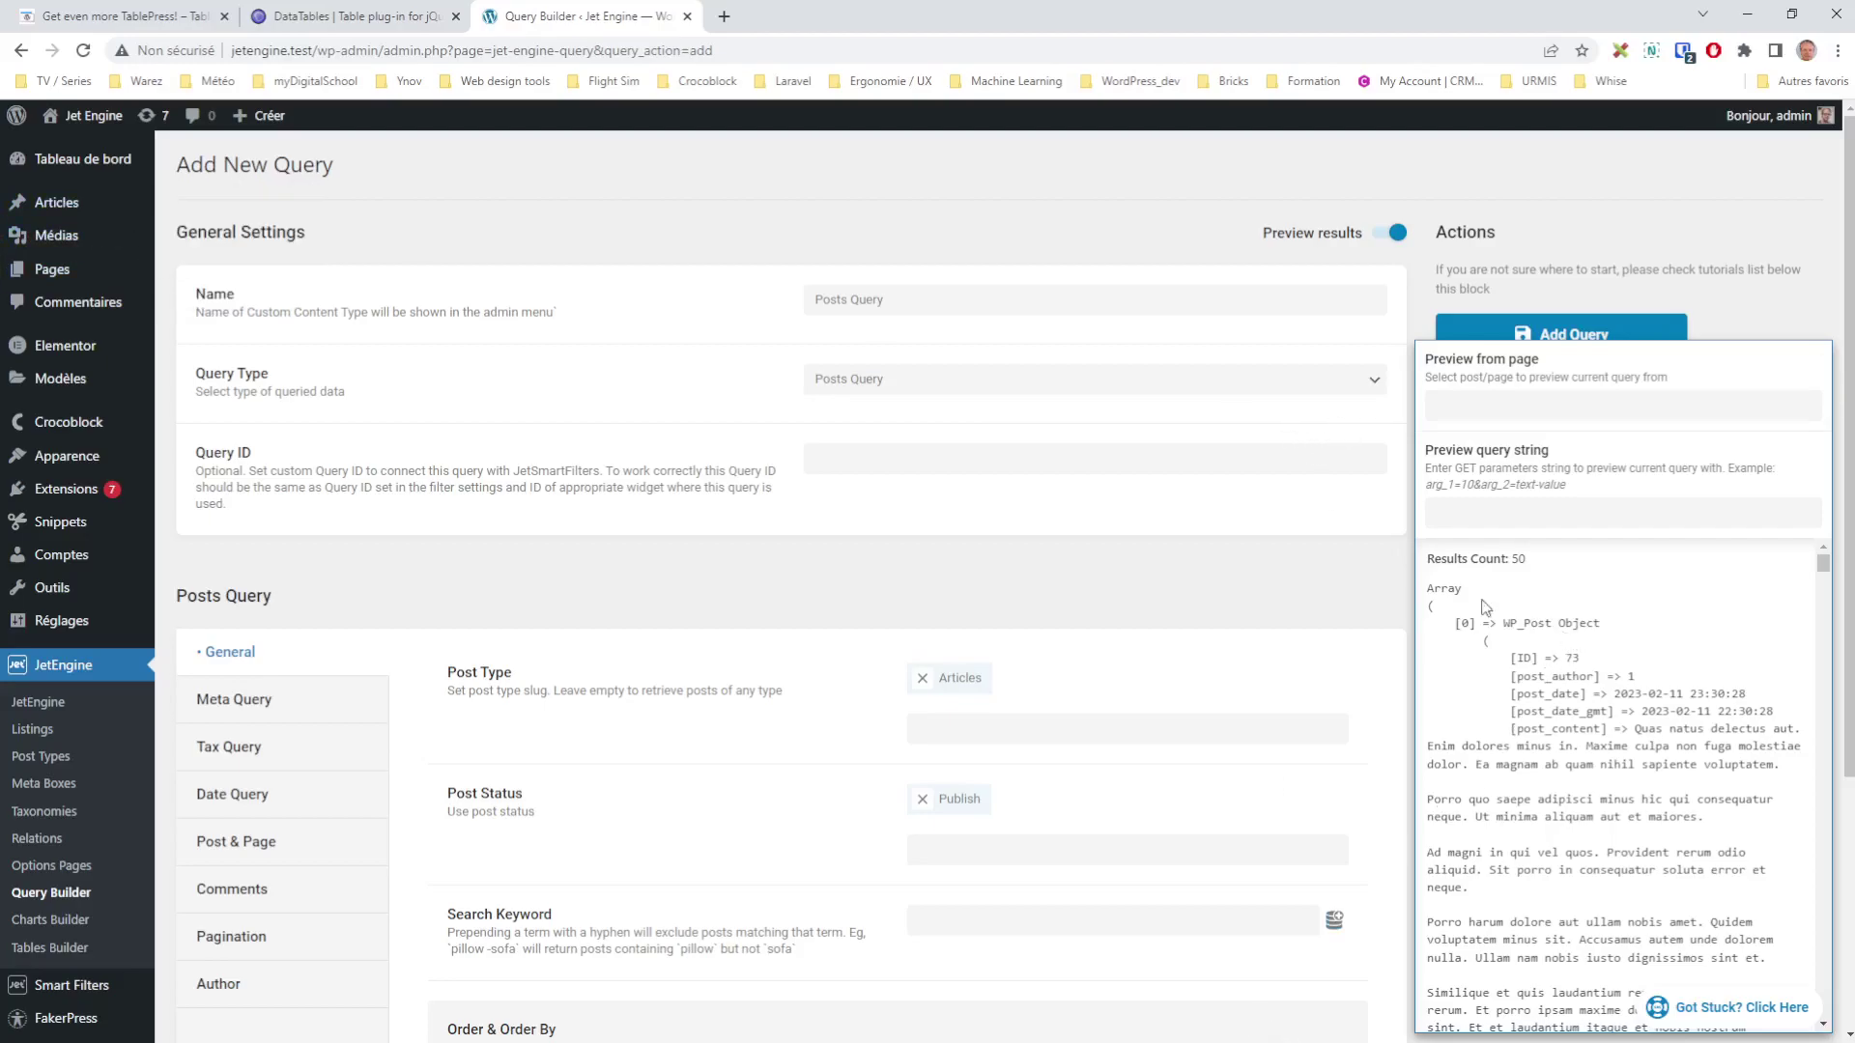
{"action": "left_click", "coordinate": [1577, 327]}
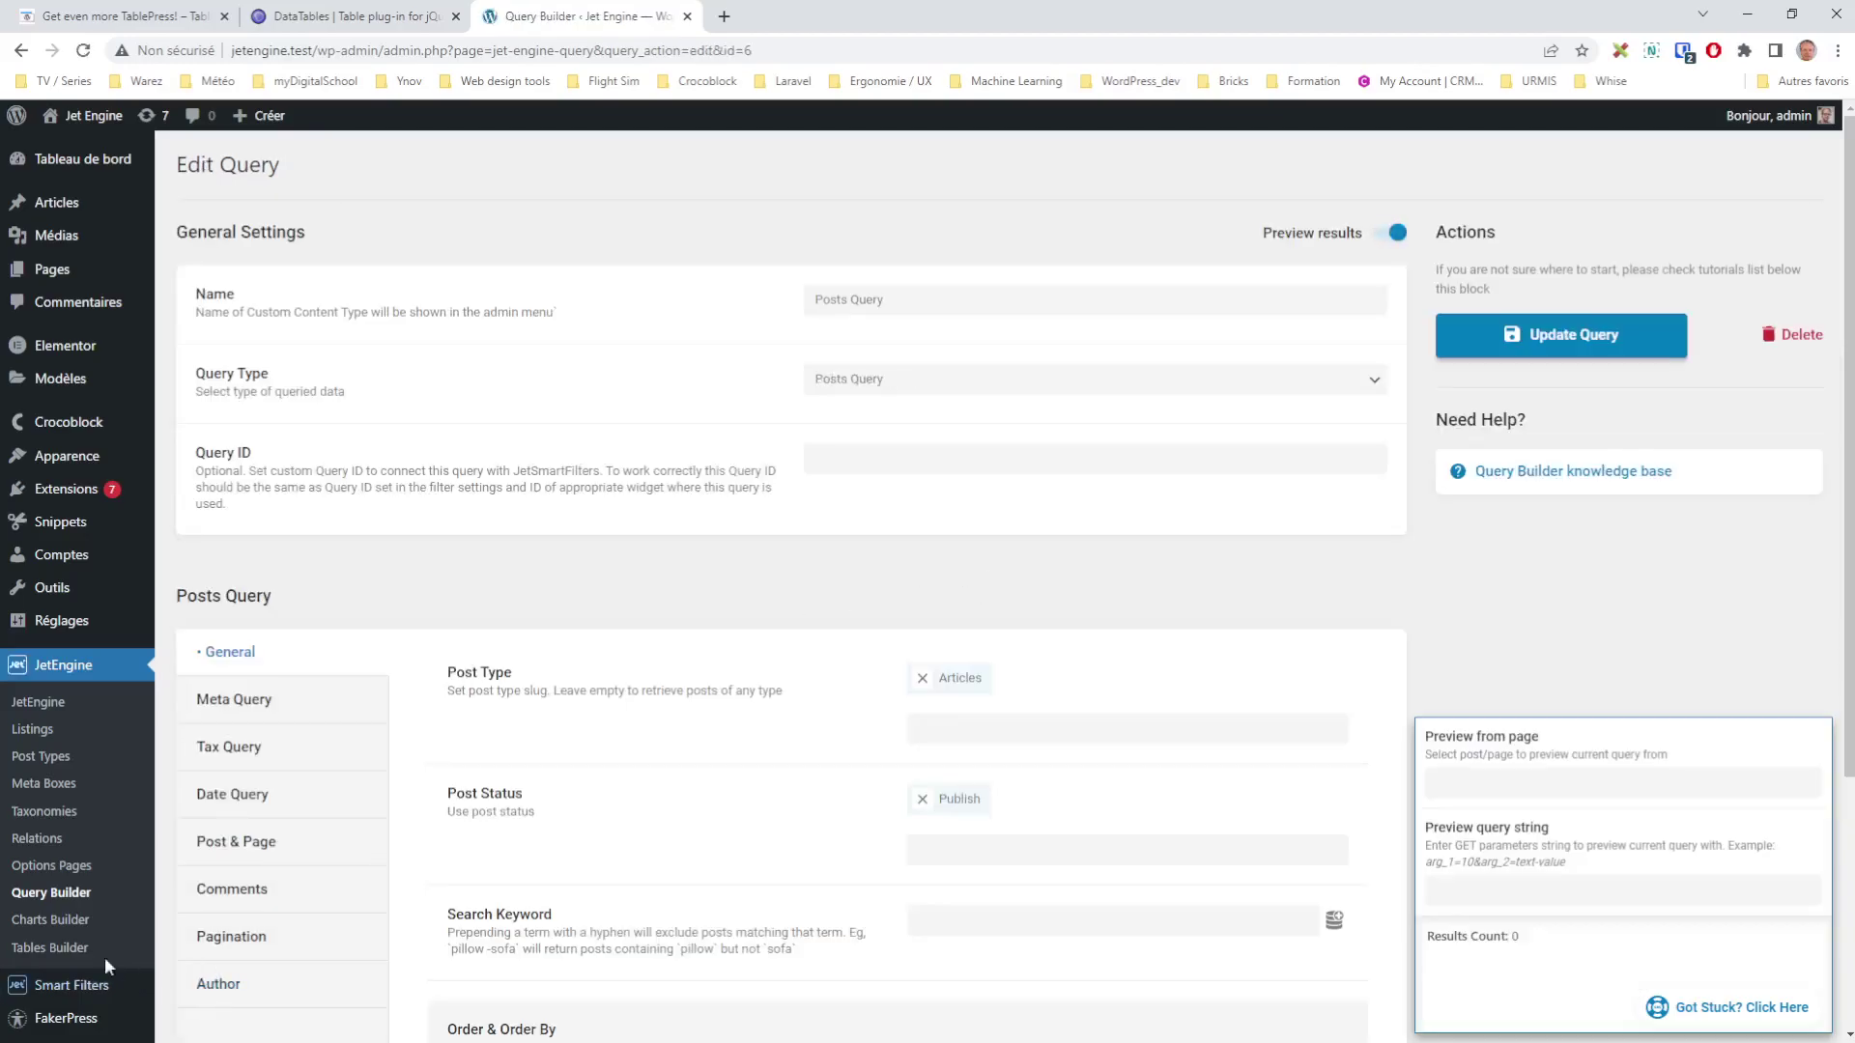
Start a new JetEngine table named "Table des articles" using Posts Query as data query, and fetch its data
{"action": "left_click", "coordinate": [83, 951]}
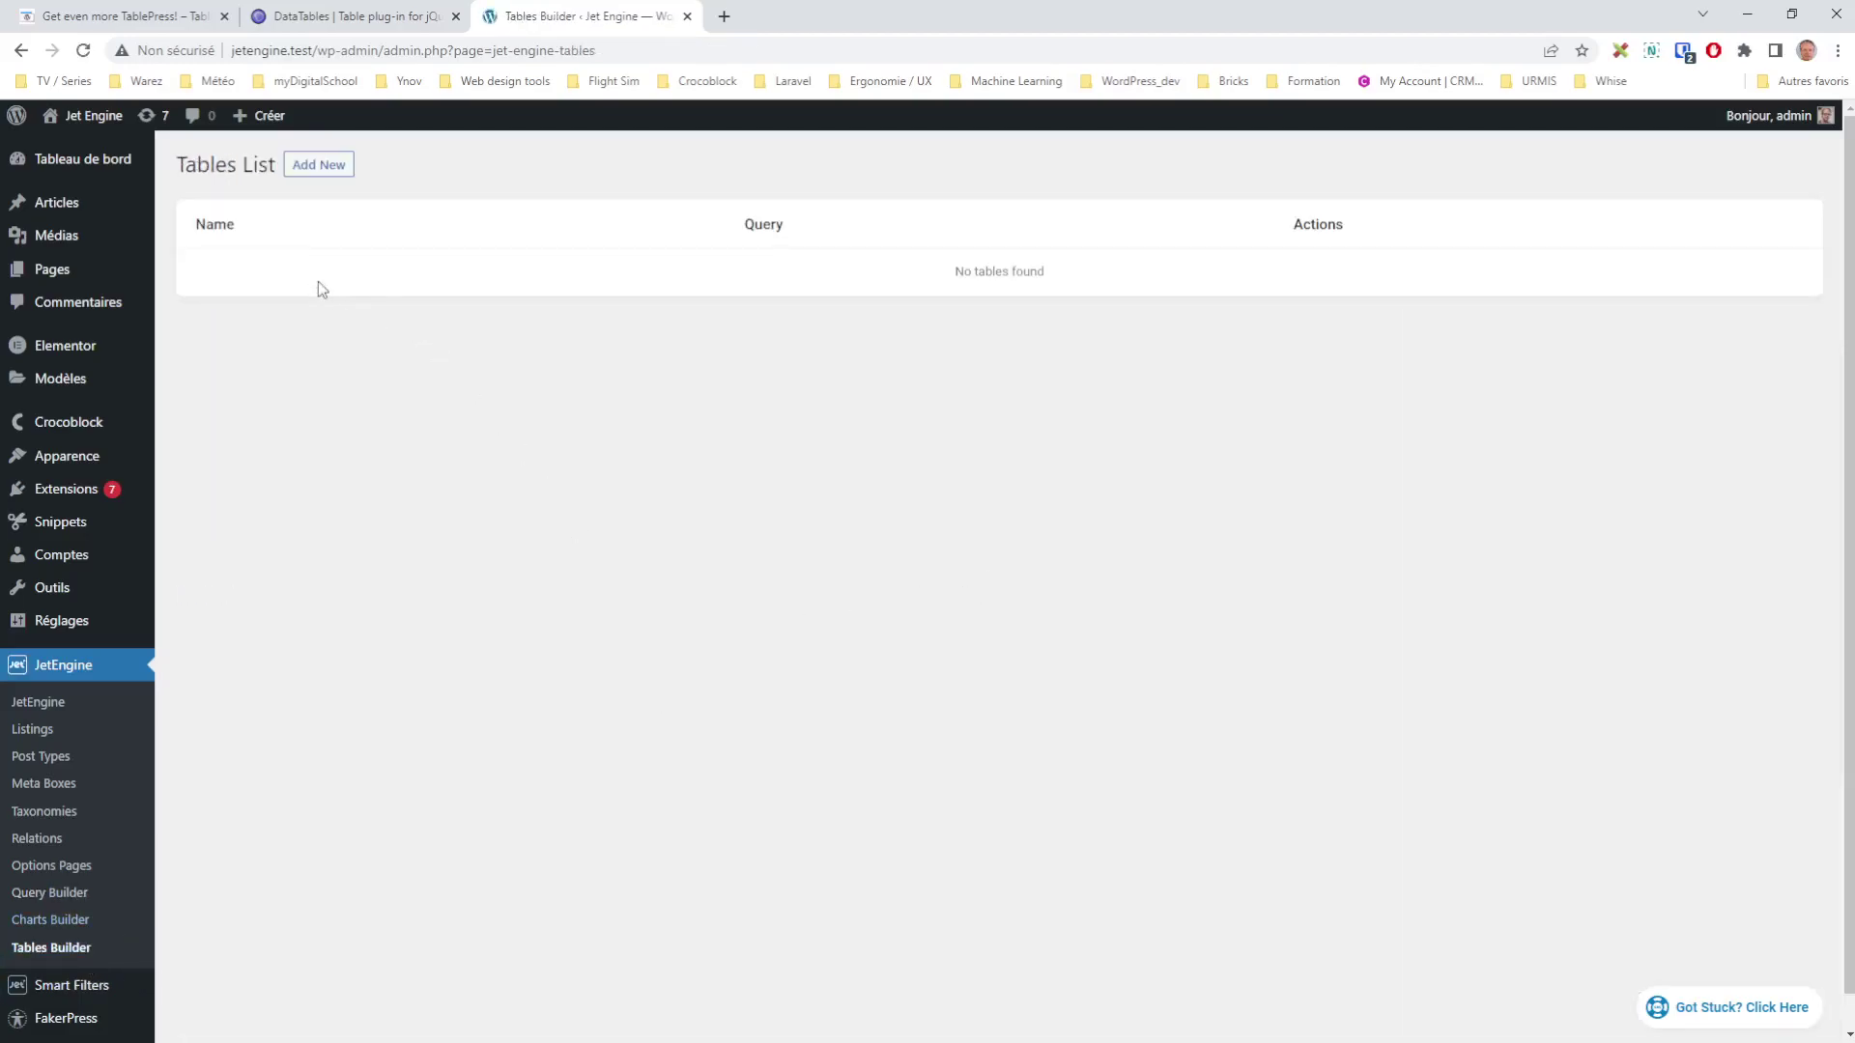
{"action": "left_click", "coordinate": [319, 165]}
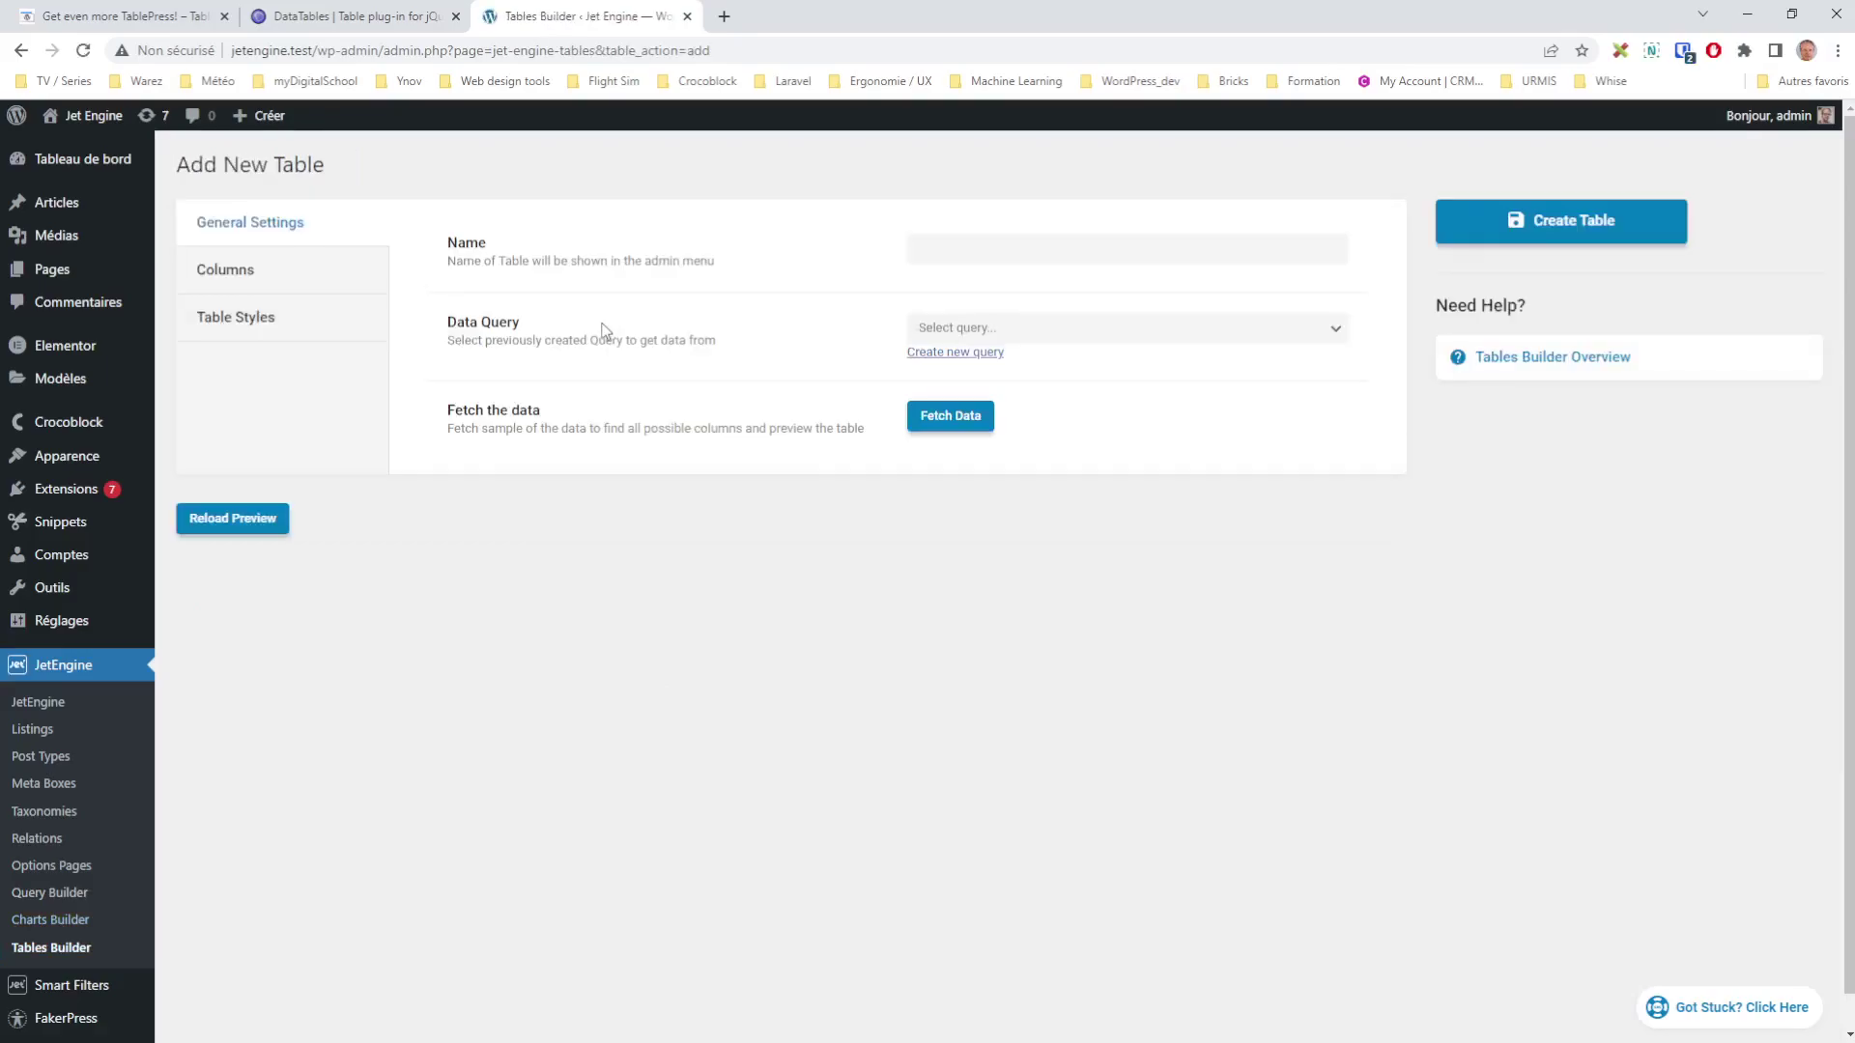
{"action": "left_click", "coordinate": [974, 245]}
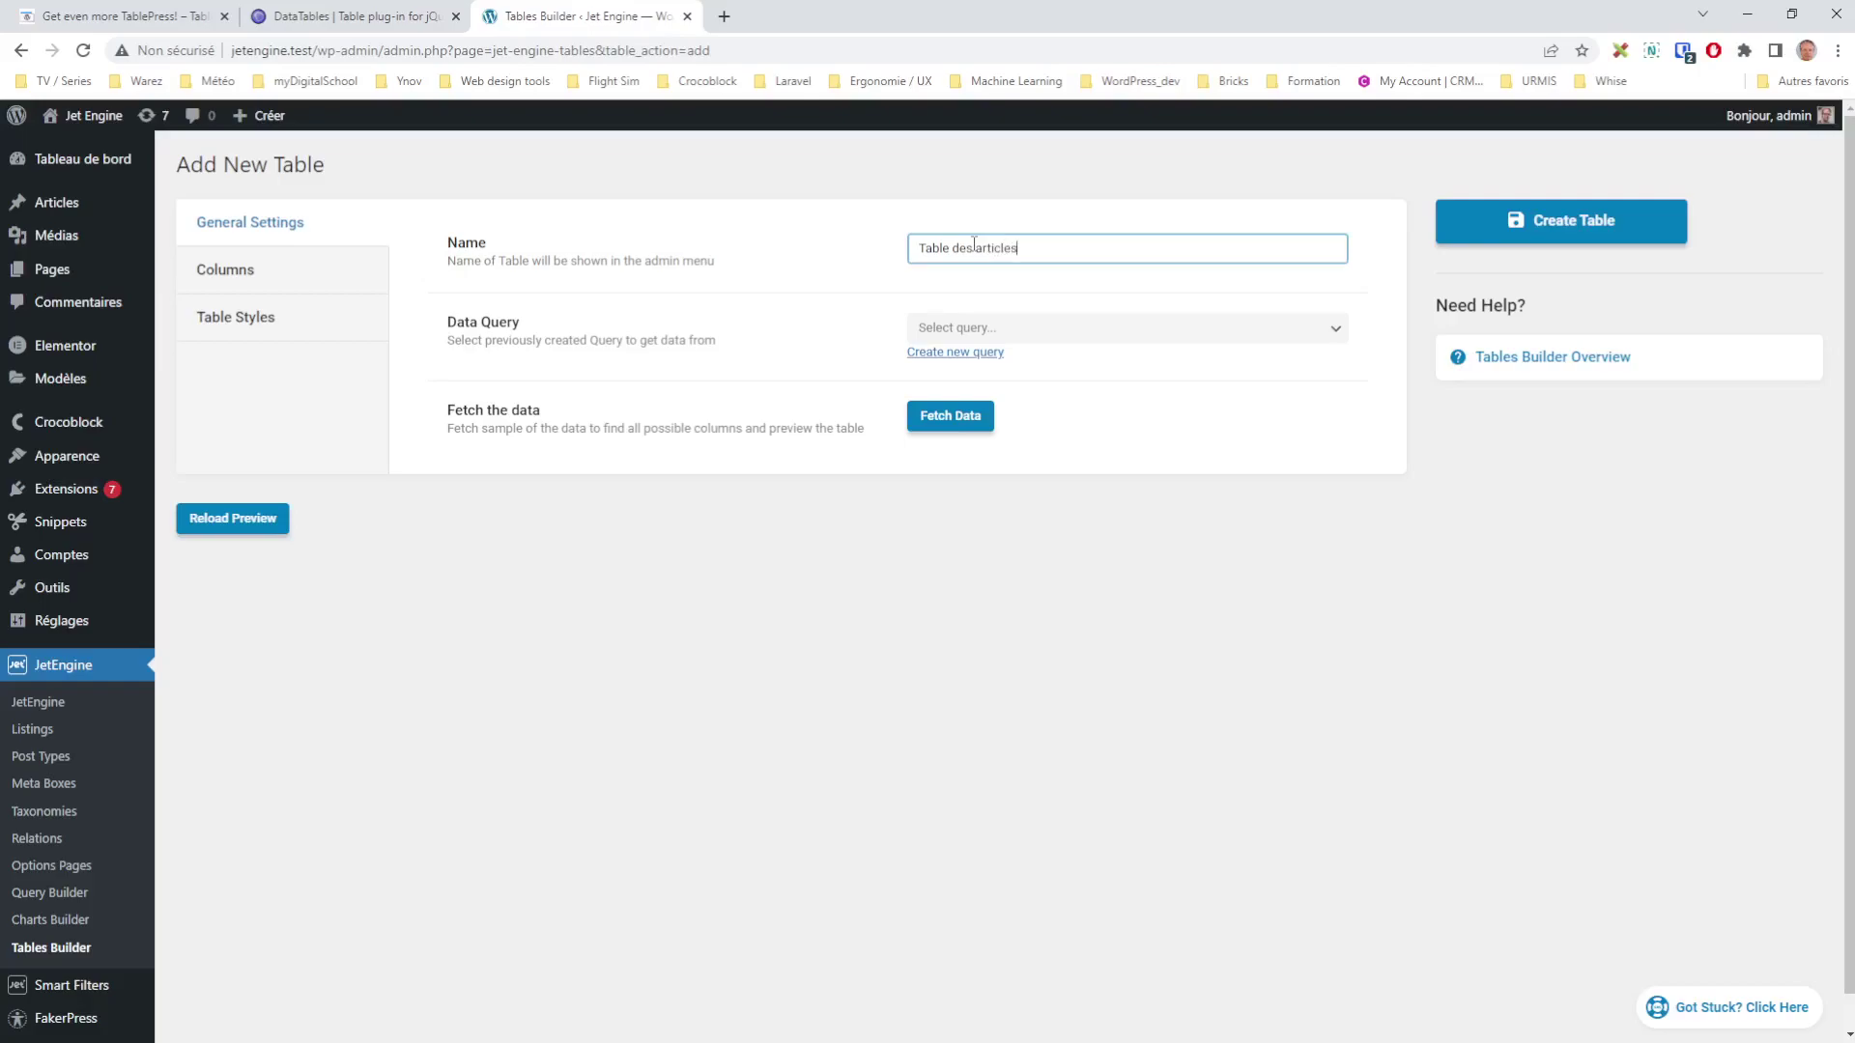
{"action": "left_click", "coordinate": [1022, 330]}
{"action": "left_click", "coordinate": [973, 375]}
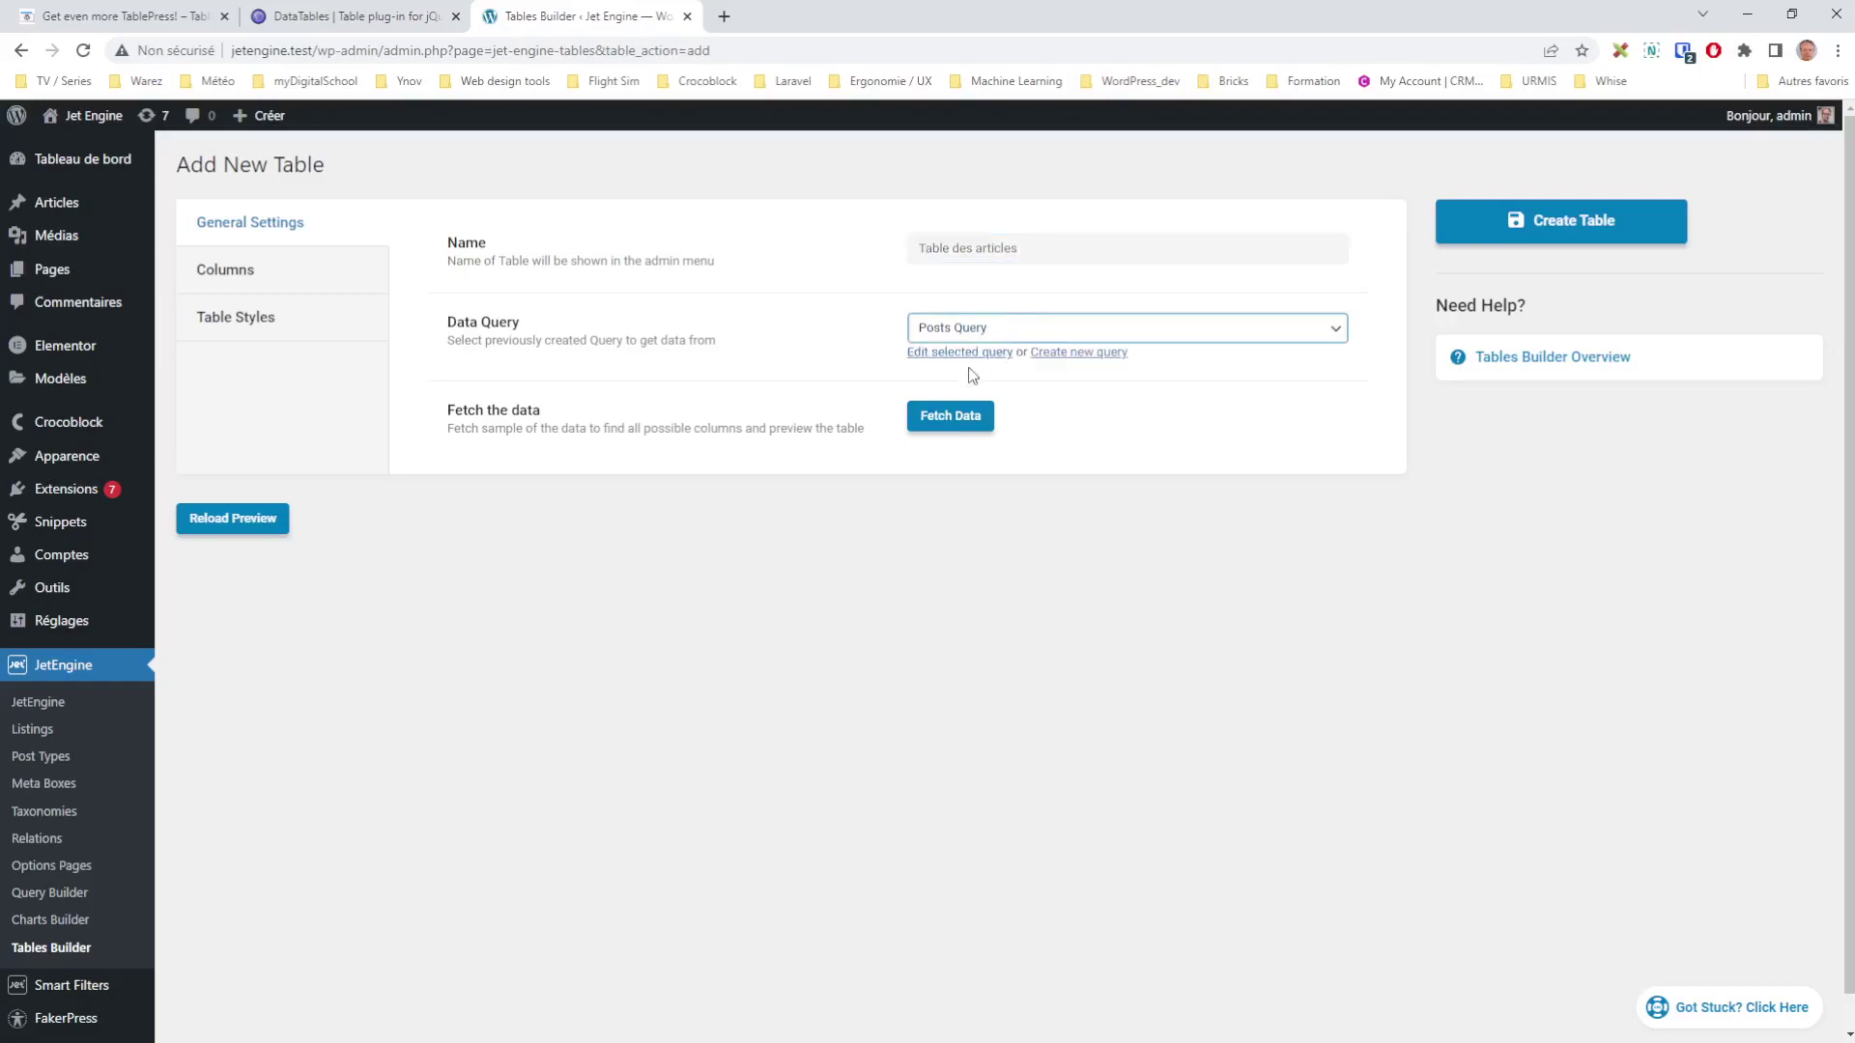
{"action": "left_click", "coordinate": [969, 421]}
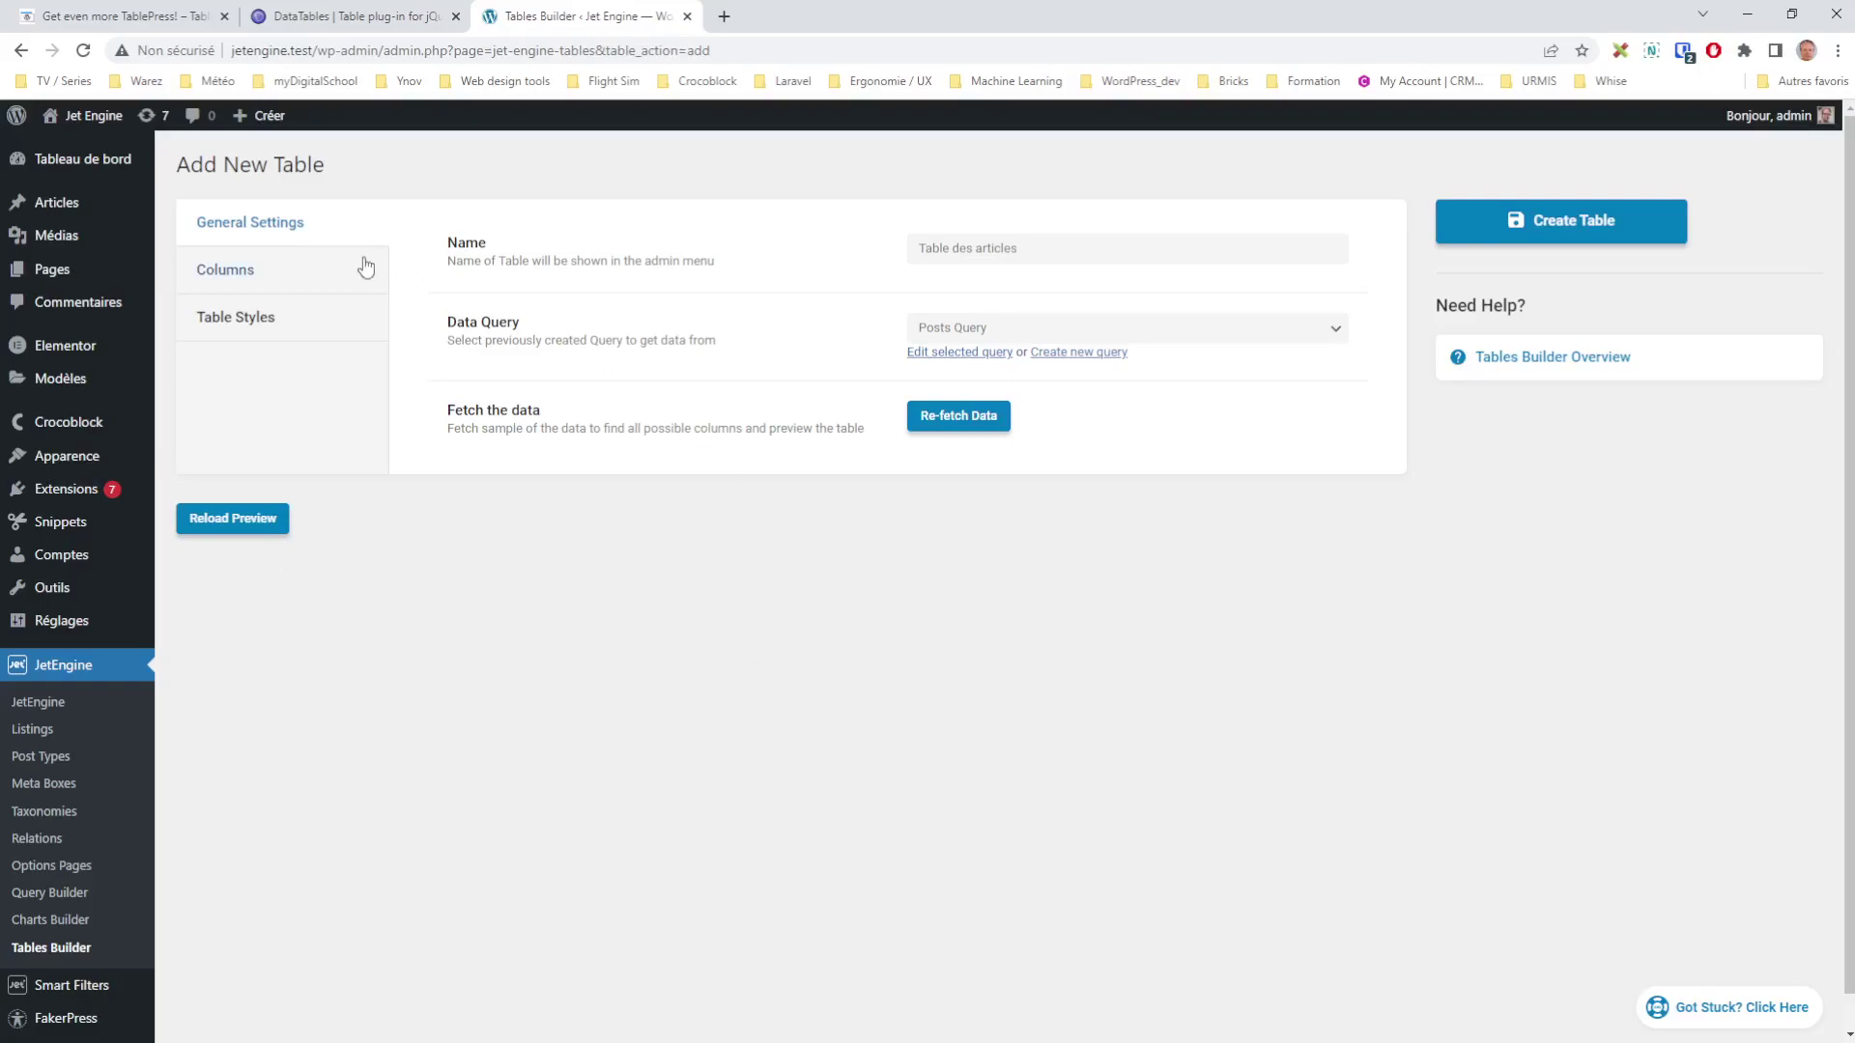
Add a "Date" column to the table showing the Raw Value of the Fetched Column post_date
{"action": "left_click", "coordinate": [248, 278]}
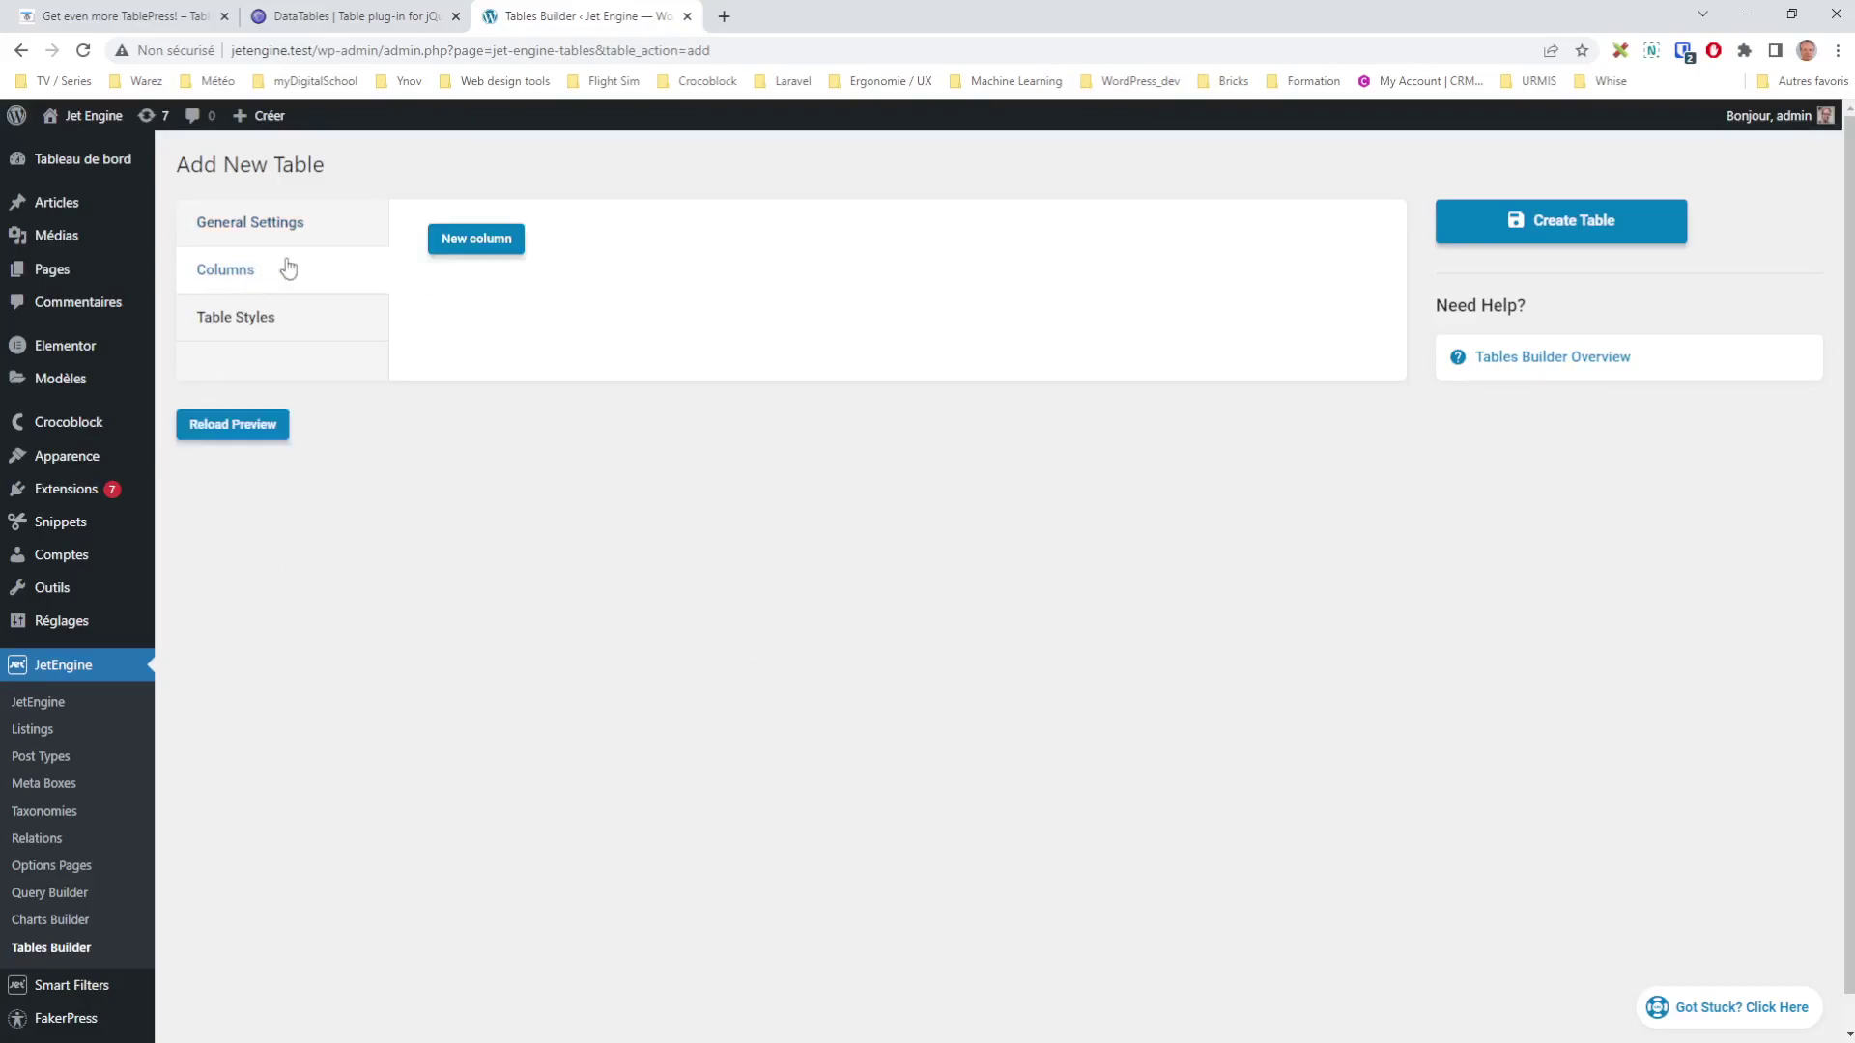
{"action": "left_click", "coordinate": [476, 239]}
{"action": "left_click", "coordinate": [958, 284]}
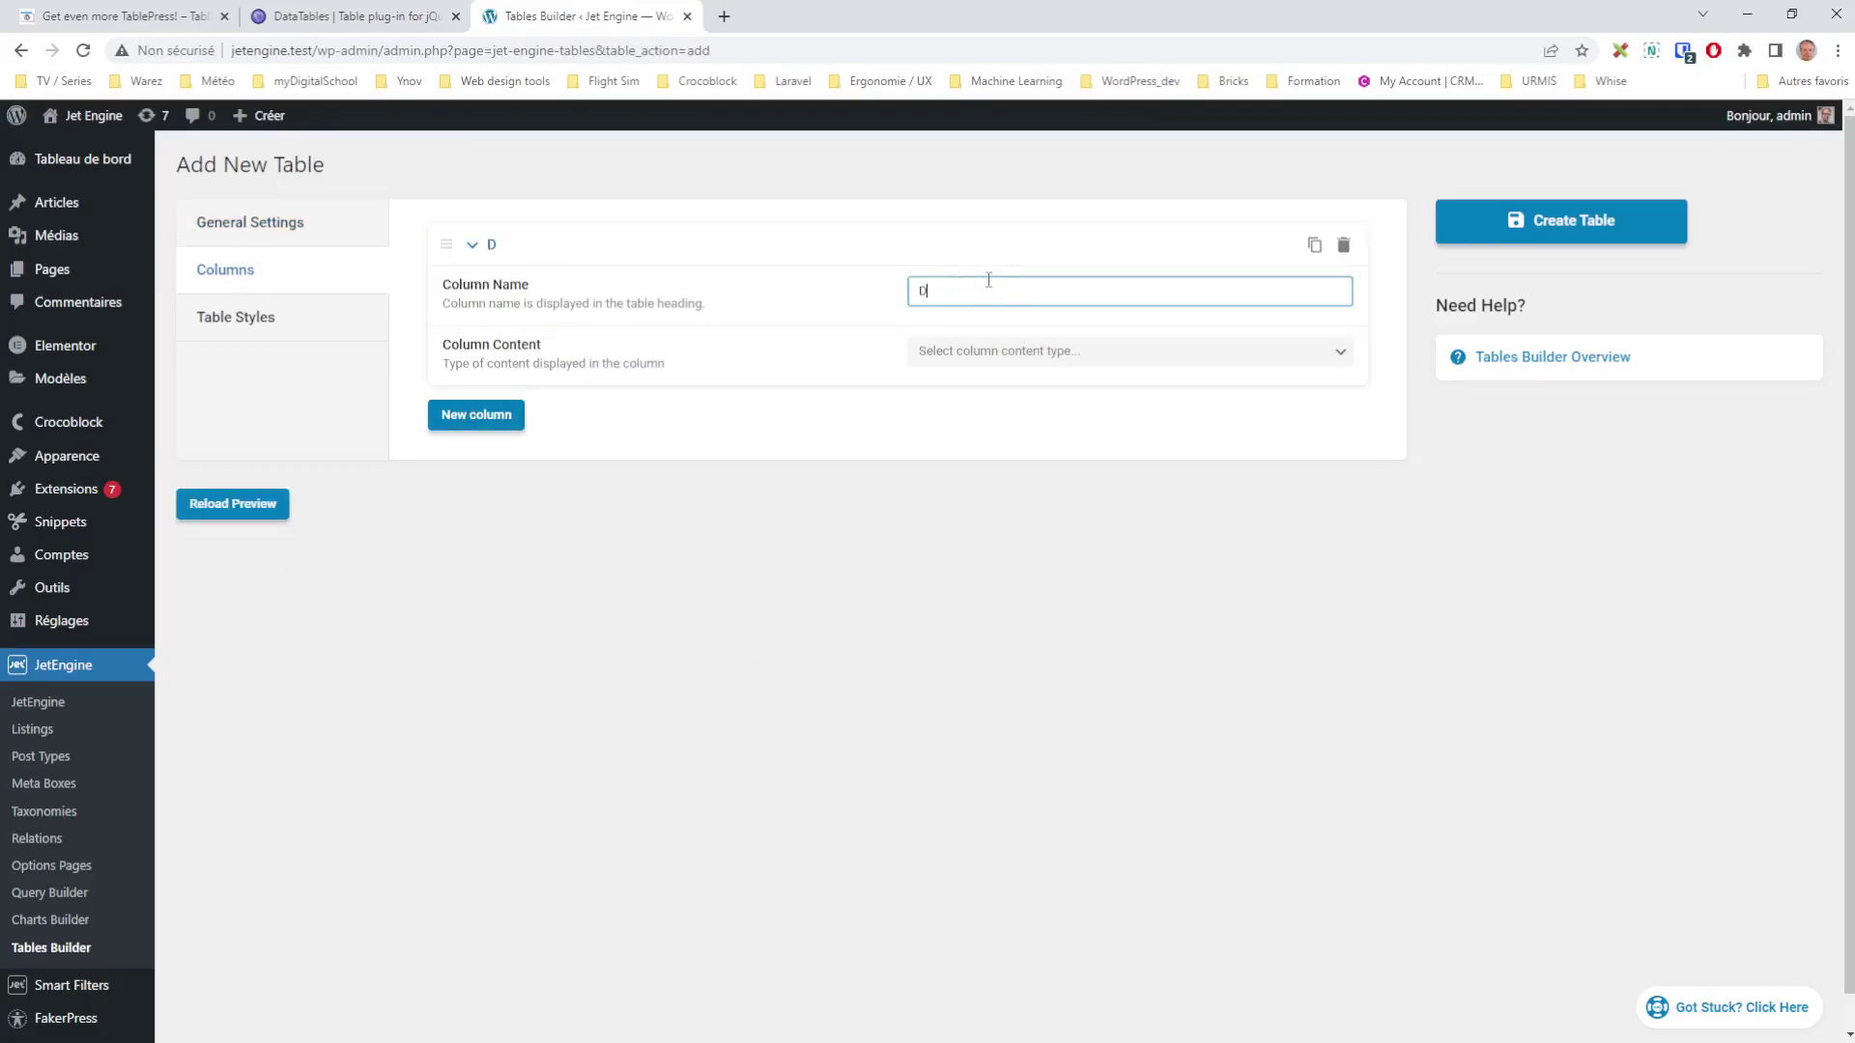
{"action": "left_click", "coordinate": [1065, 355]}
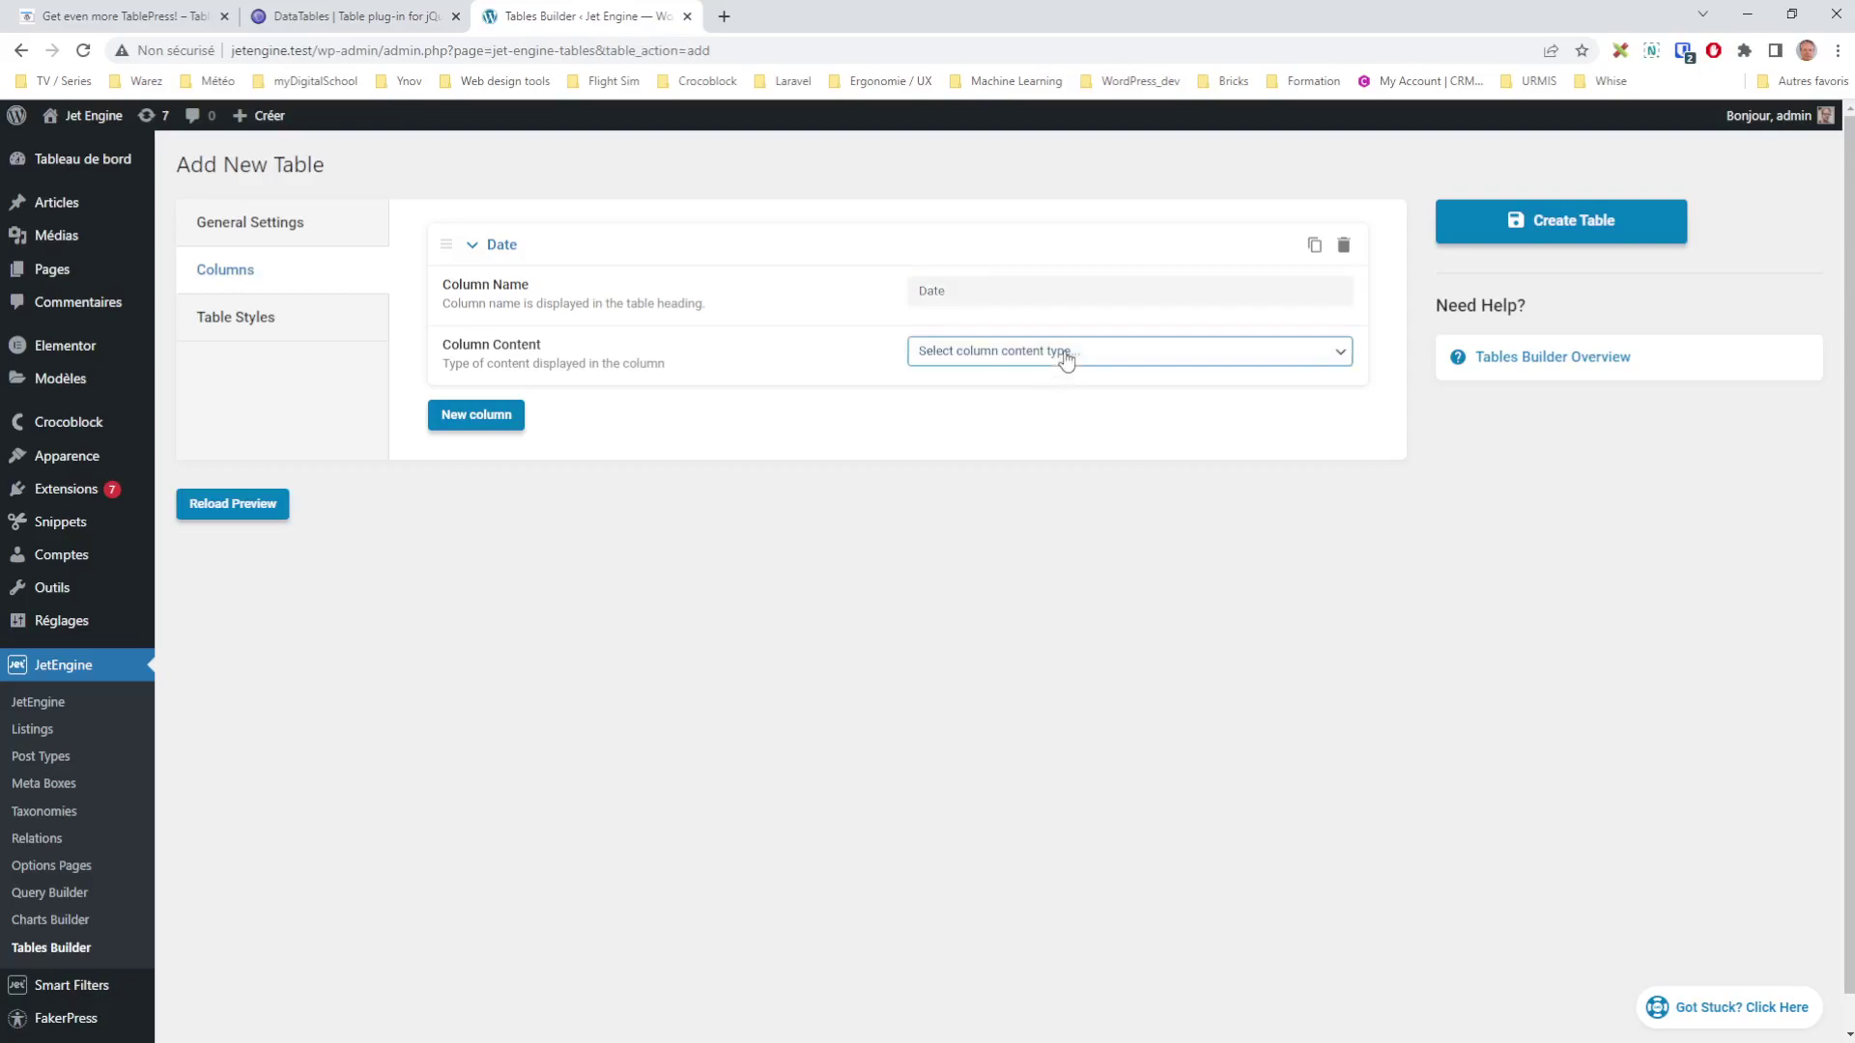
{"action": "left_click", "coordinate": [1044, 392]}
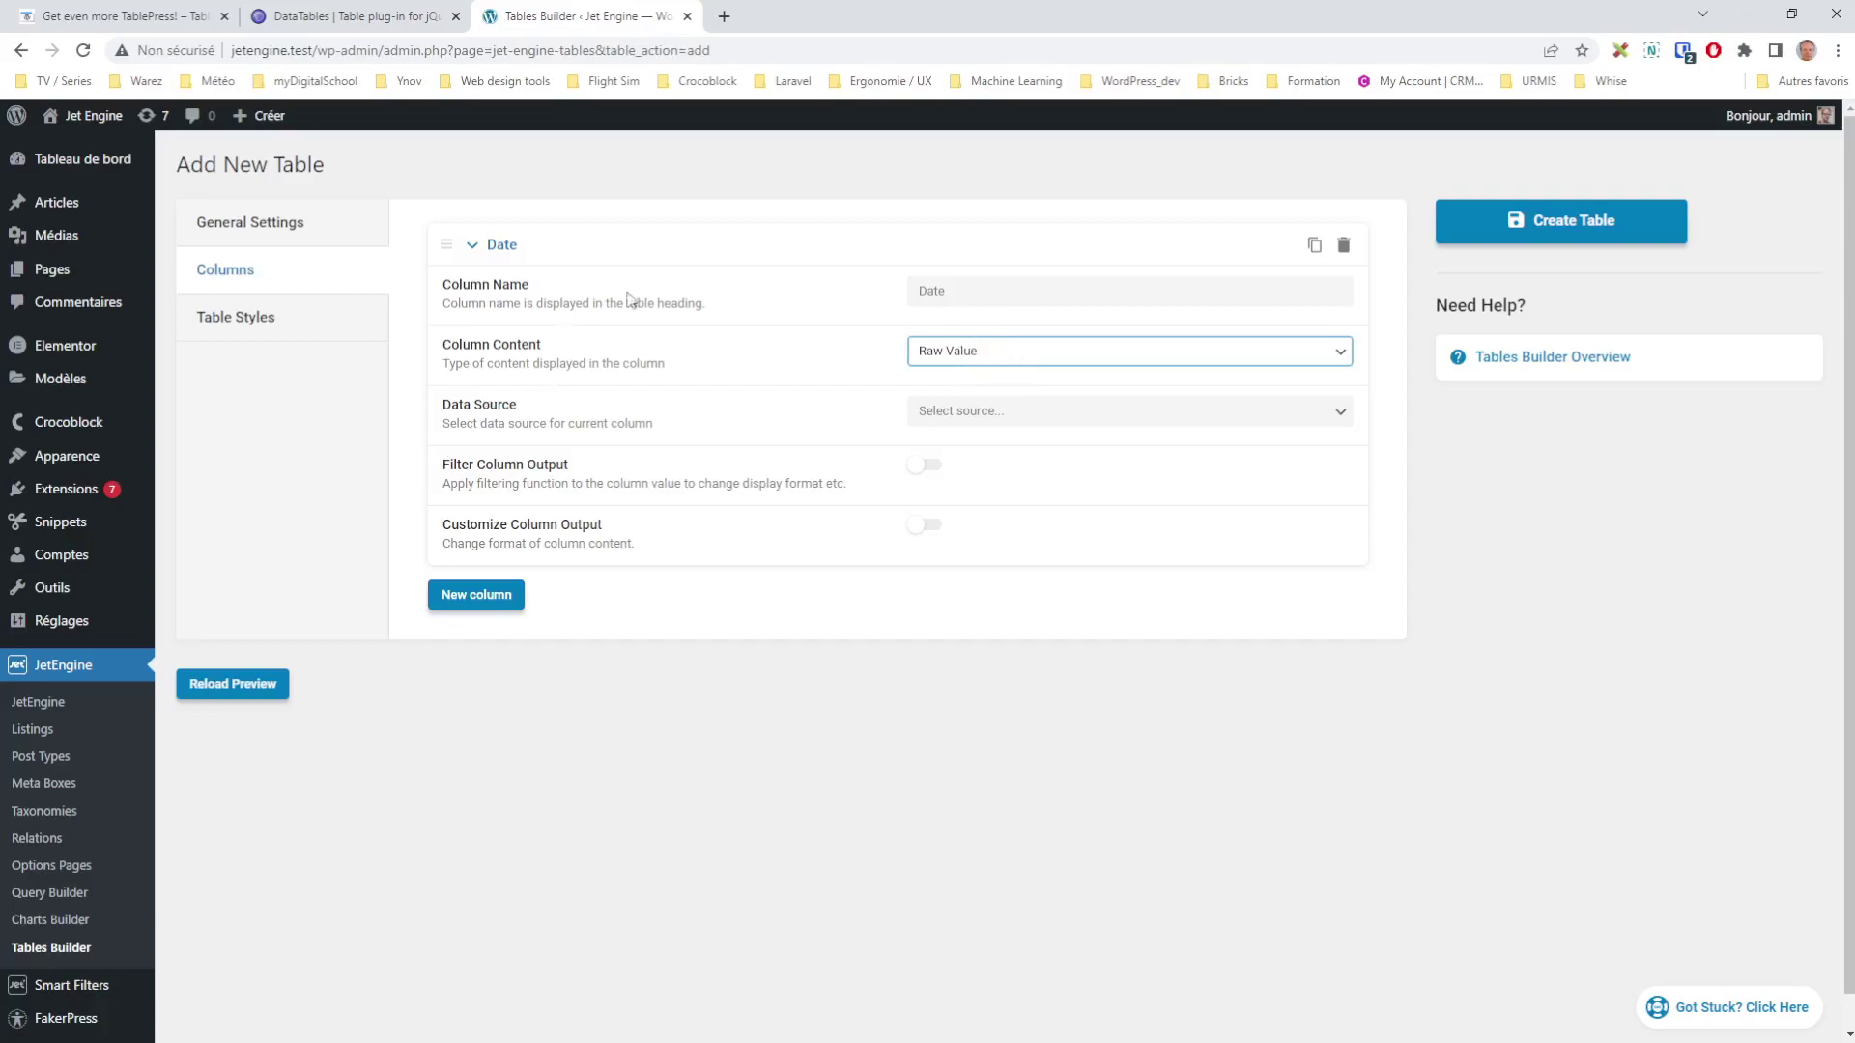
{"action": "left_click", "coordinate": [977, 413]}
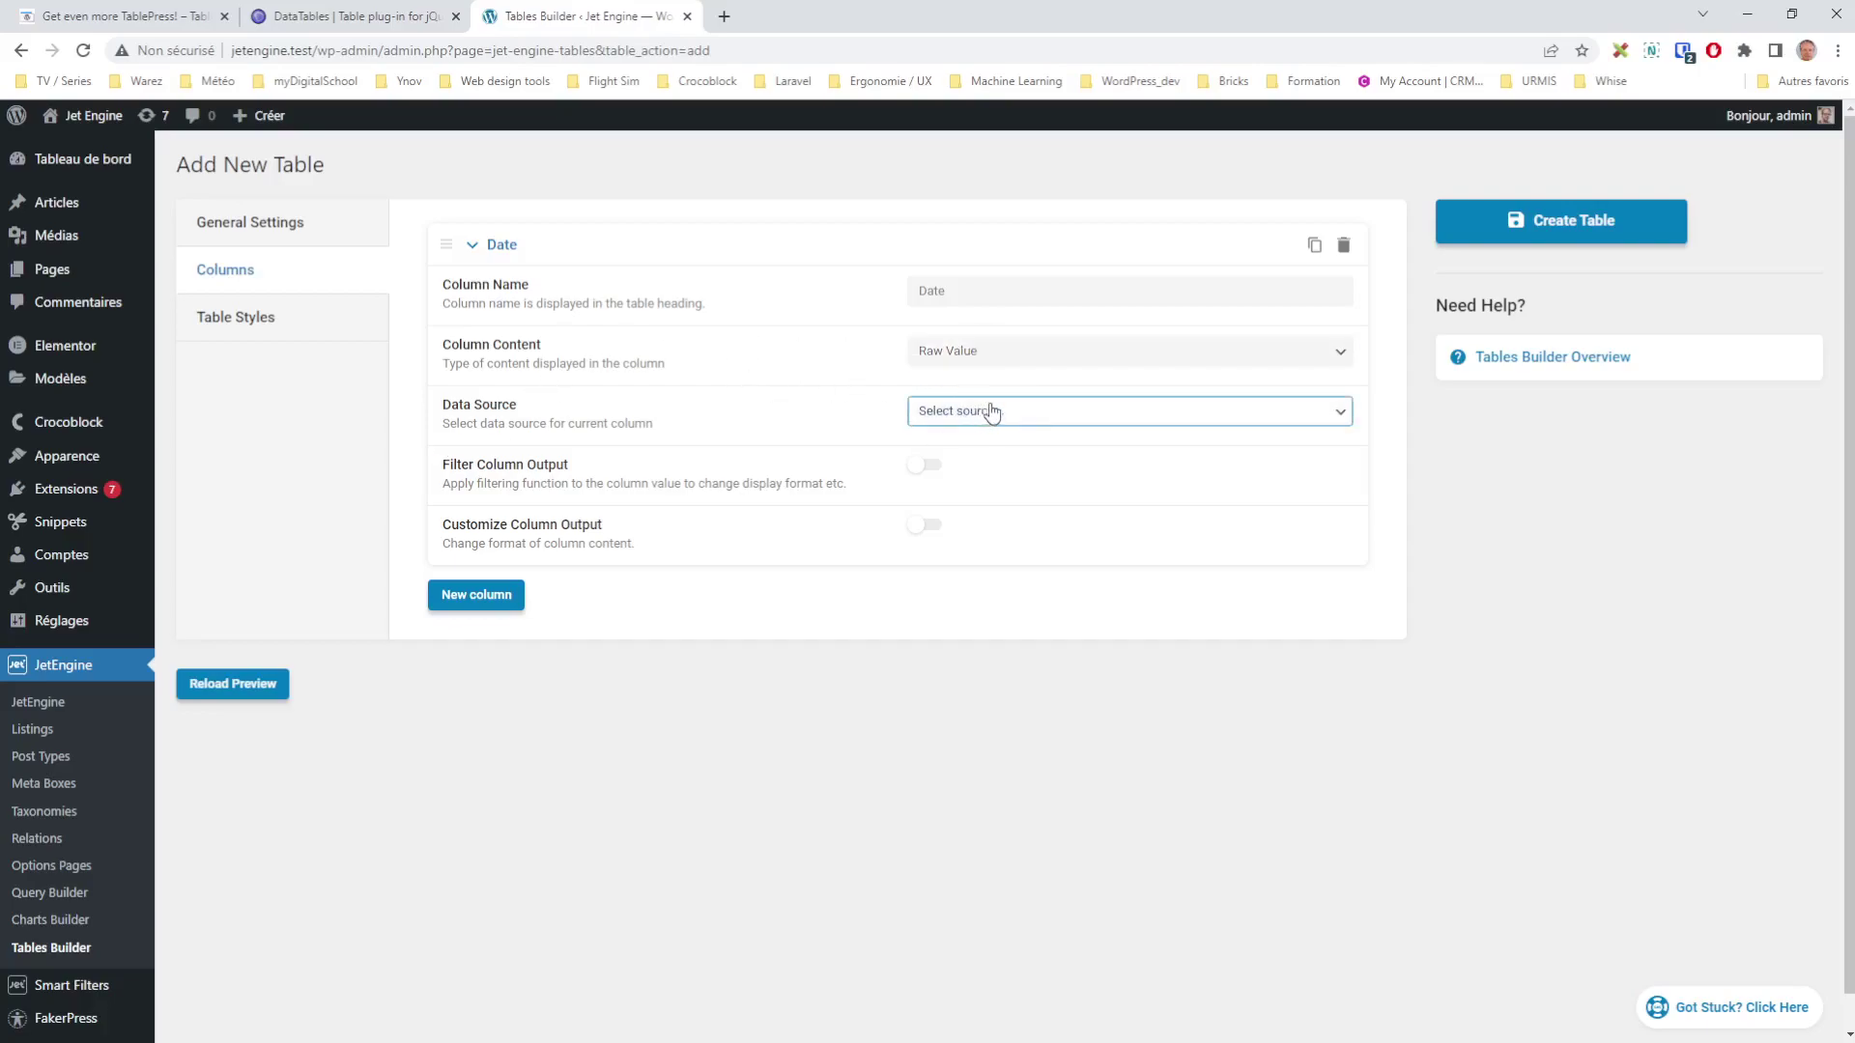
{"action": "left_click", "coordinate": [979, 456]}
{"action": "left_click", "coordinate": [1005, 473]}
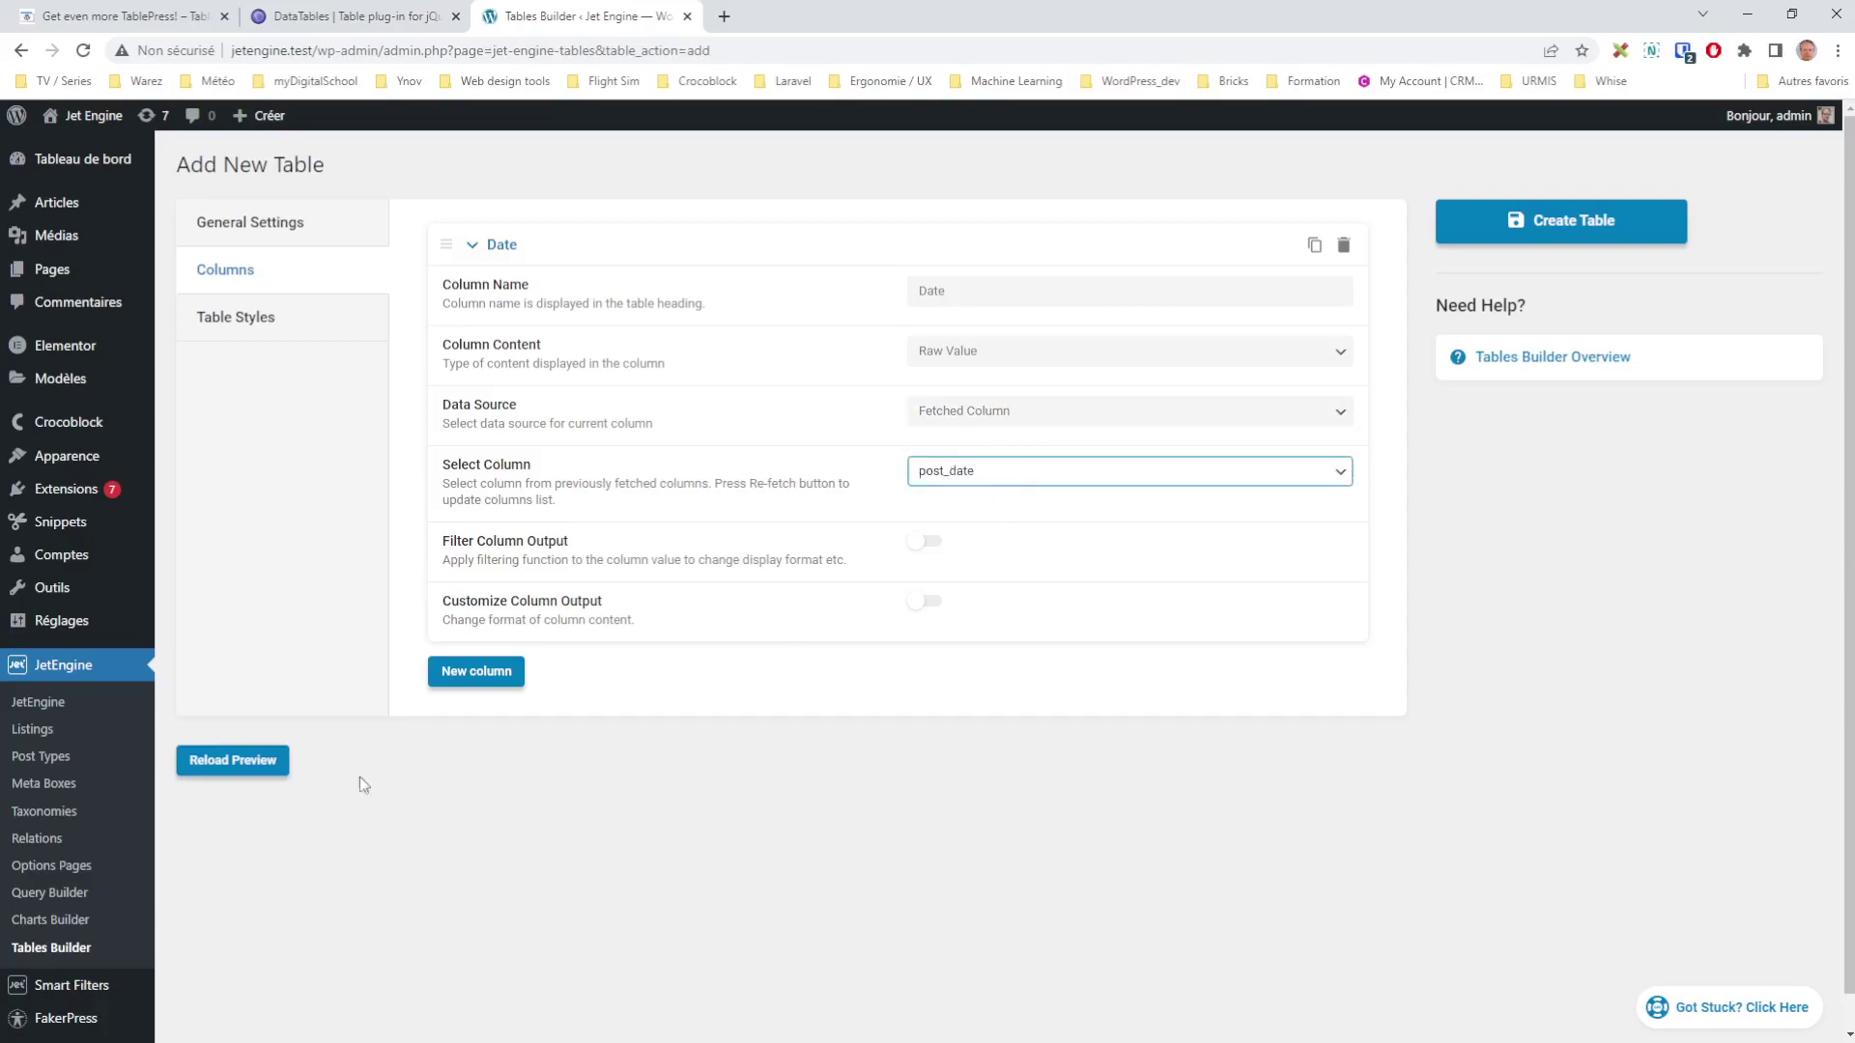
Reload the table preview and check the dates listed in the Date column
{"action": "left_click", "coordinate": [221, 761]}
{"action": "scroll", "coordinate": [537, 709], "scroll_direction": "down", "scroll_amount": 3}
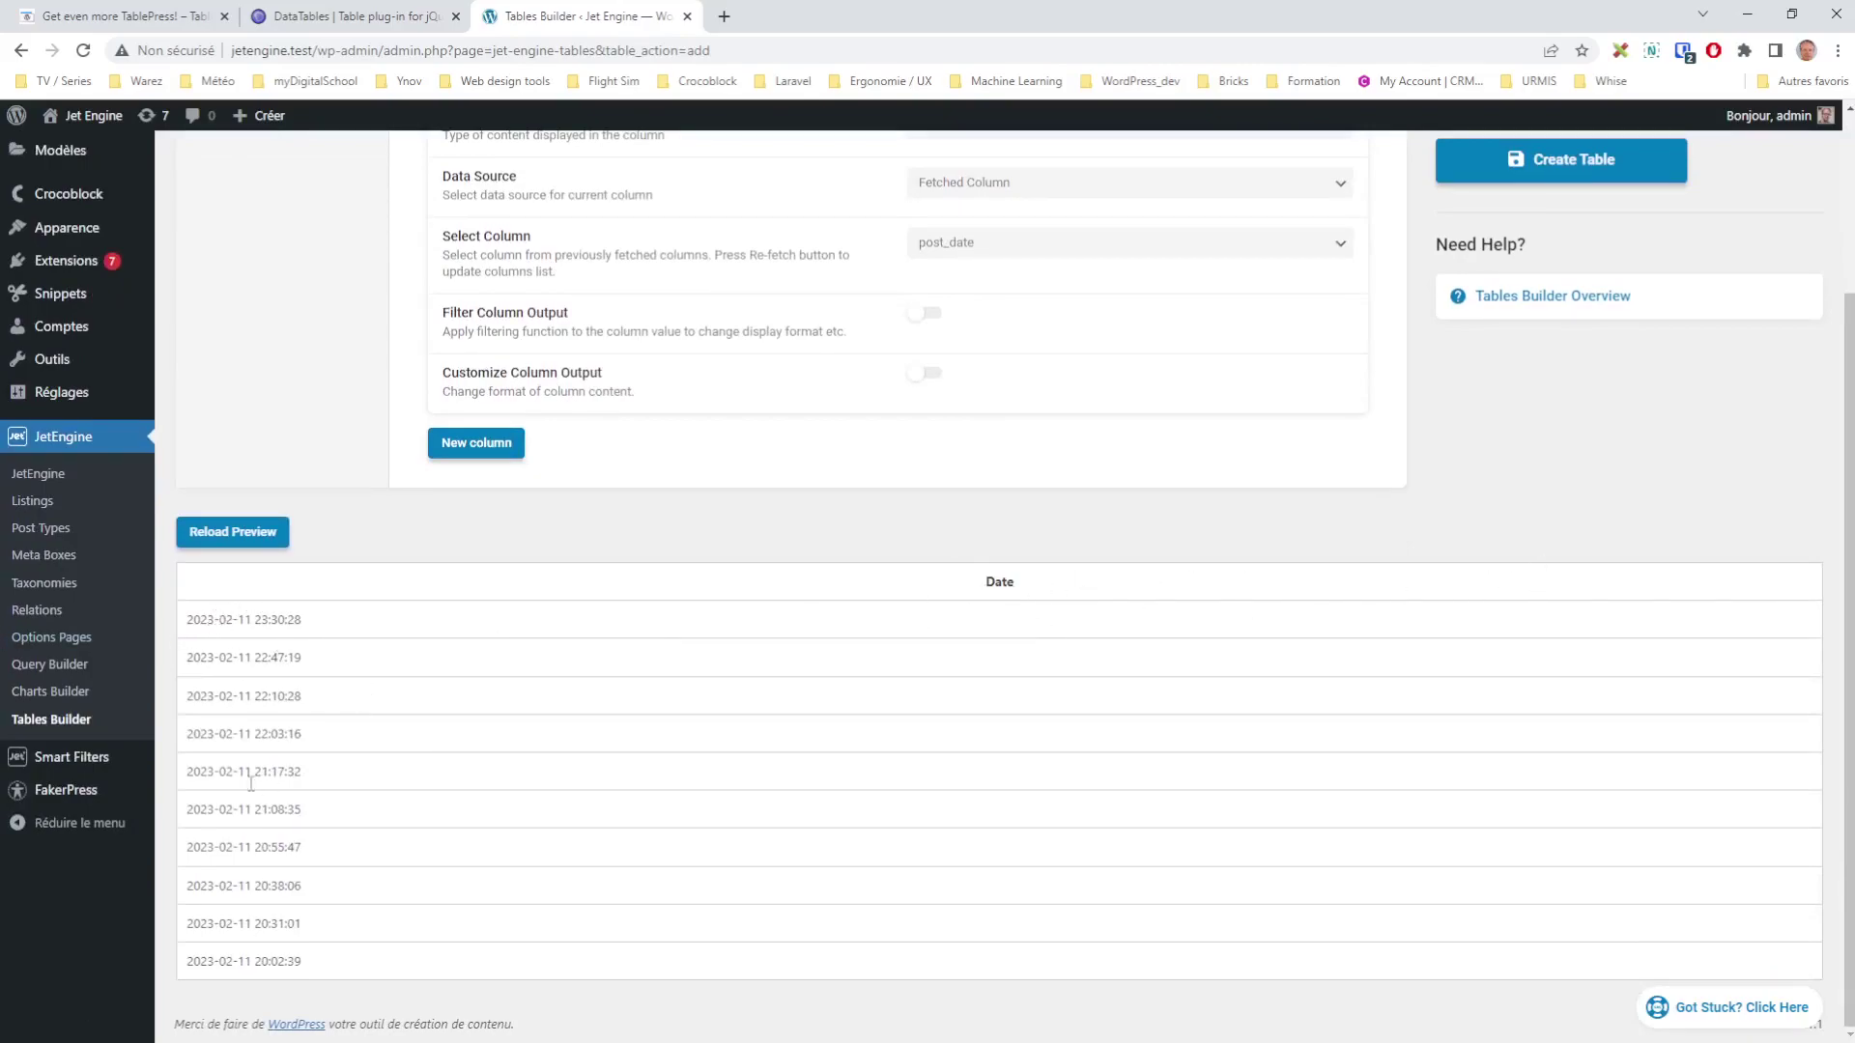
{"action": "scroll", "coordinate": [273, 903], "scroll_direction": "up", "scroll_amount": 3}
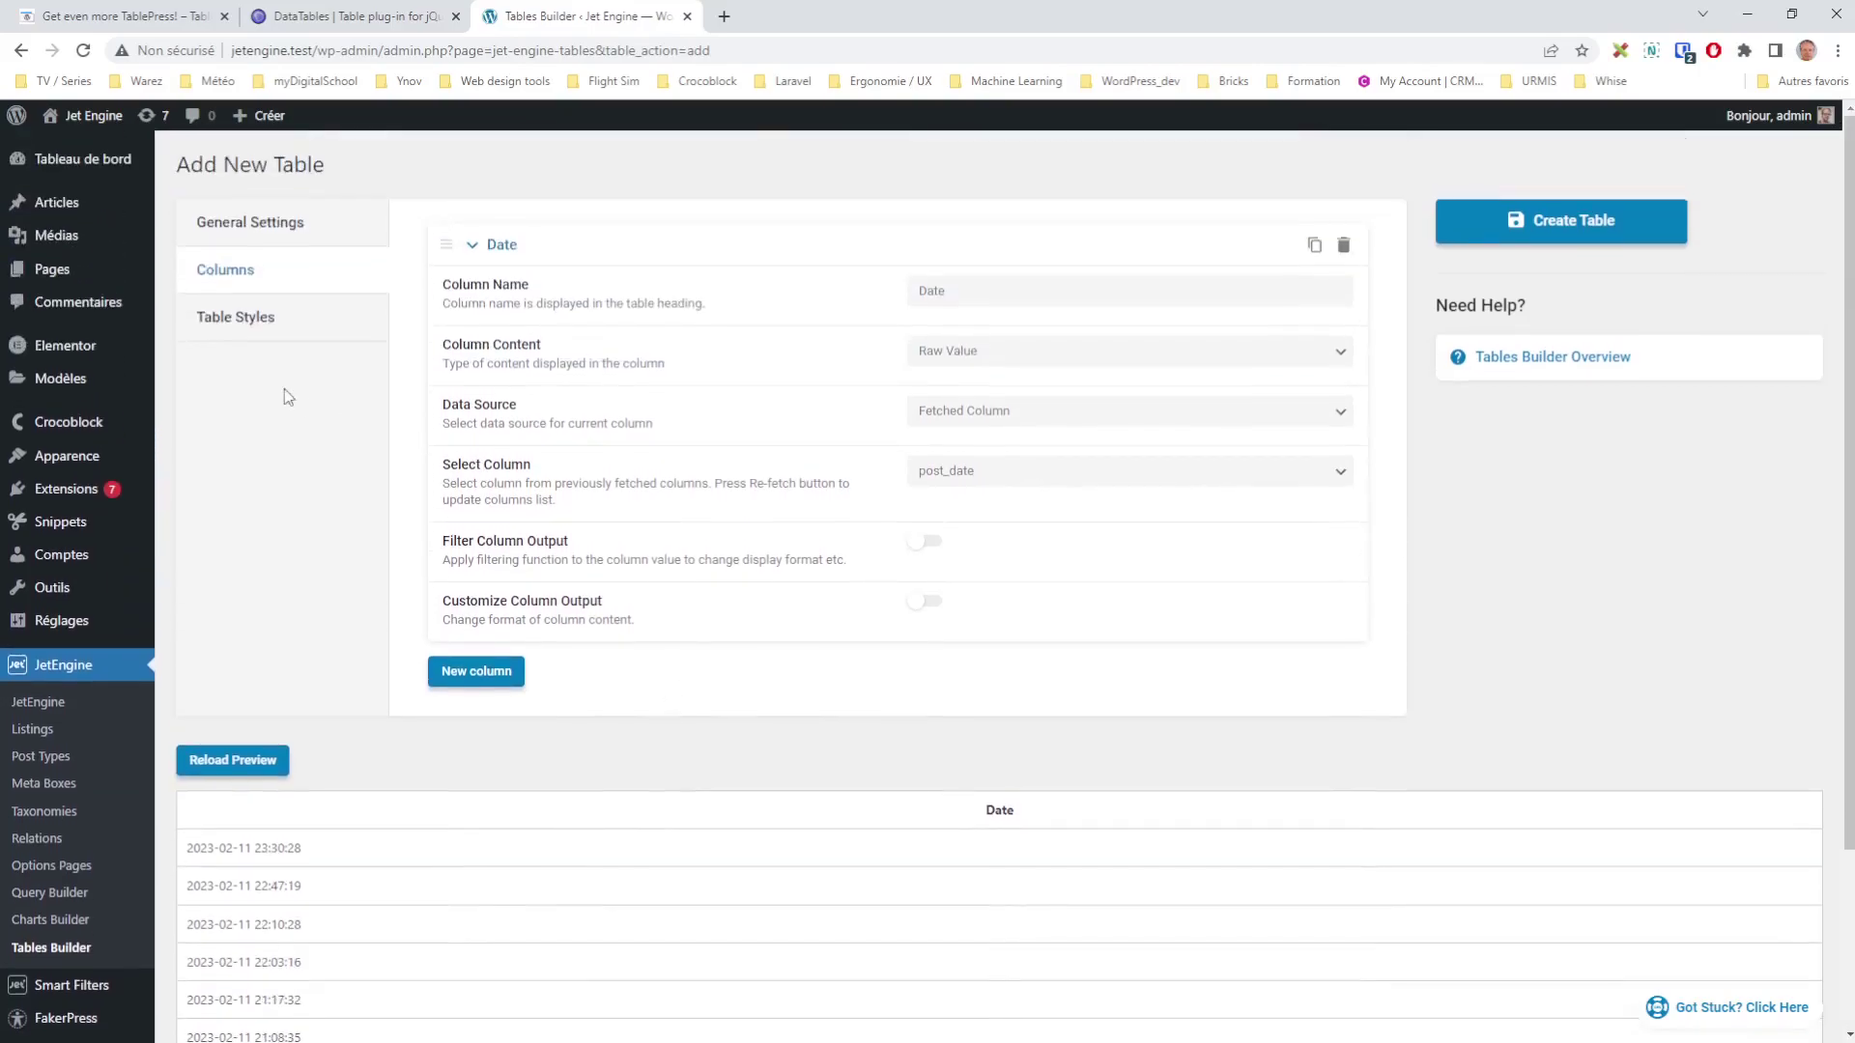
Add a "Titre" column showing the Raw Value of the Fetched Column post_title, and reload the table preview
{"action": "left_click", "coordinate": [503, 674]}
{"action": "scroll", "coordinate": [822, 634], "scroll_direction": "down", "scroll_amount": 2}
{"action": "left_click", "coordinate": [977, 527]}
{"action": "type", "text": "Titre"}
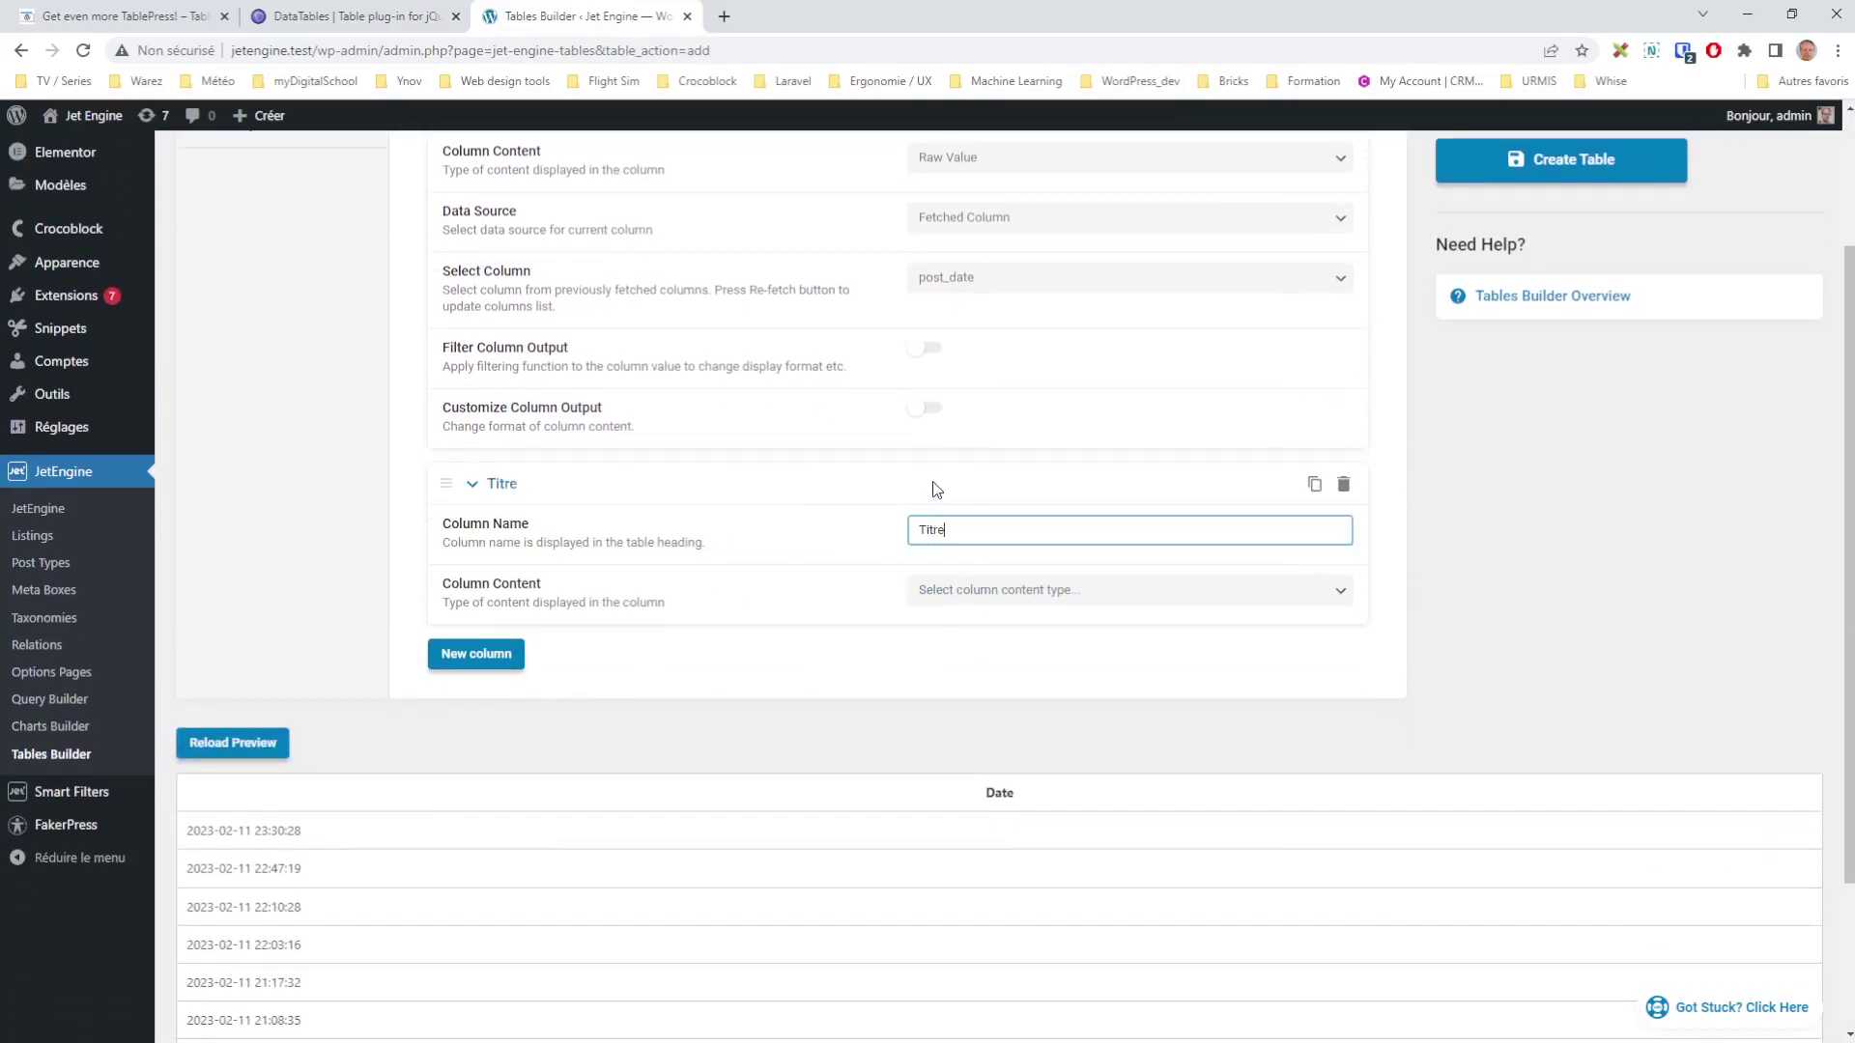
{"action": "left_click", "coordinate": [997, 594]}
{"action": "left_click", "coordinate": [974, 634]}
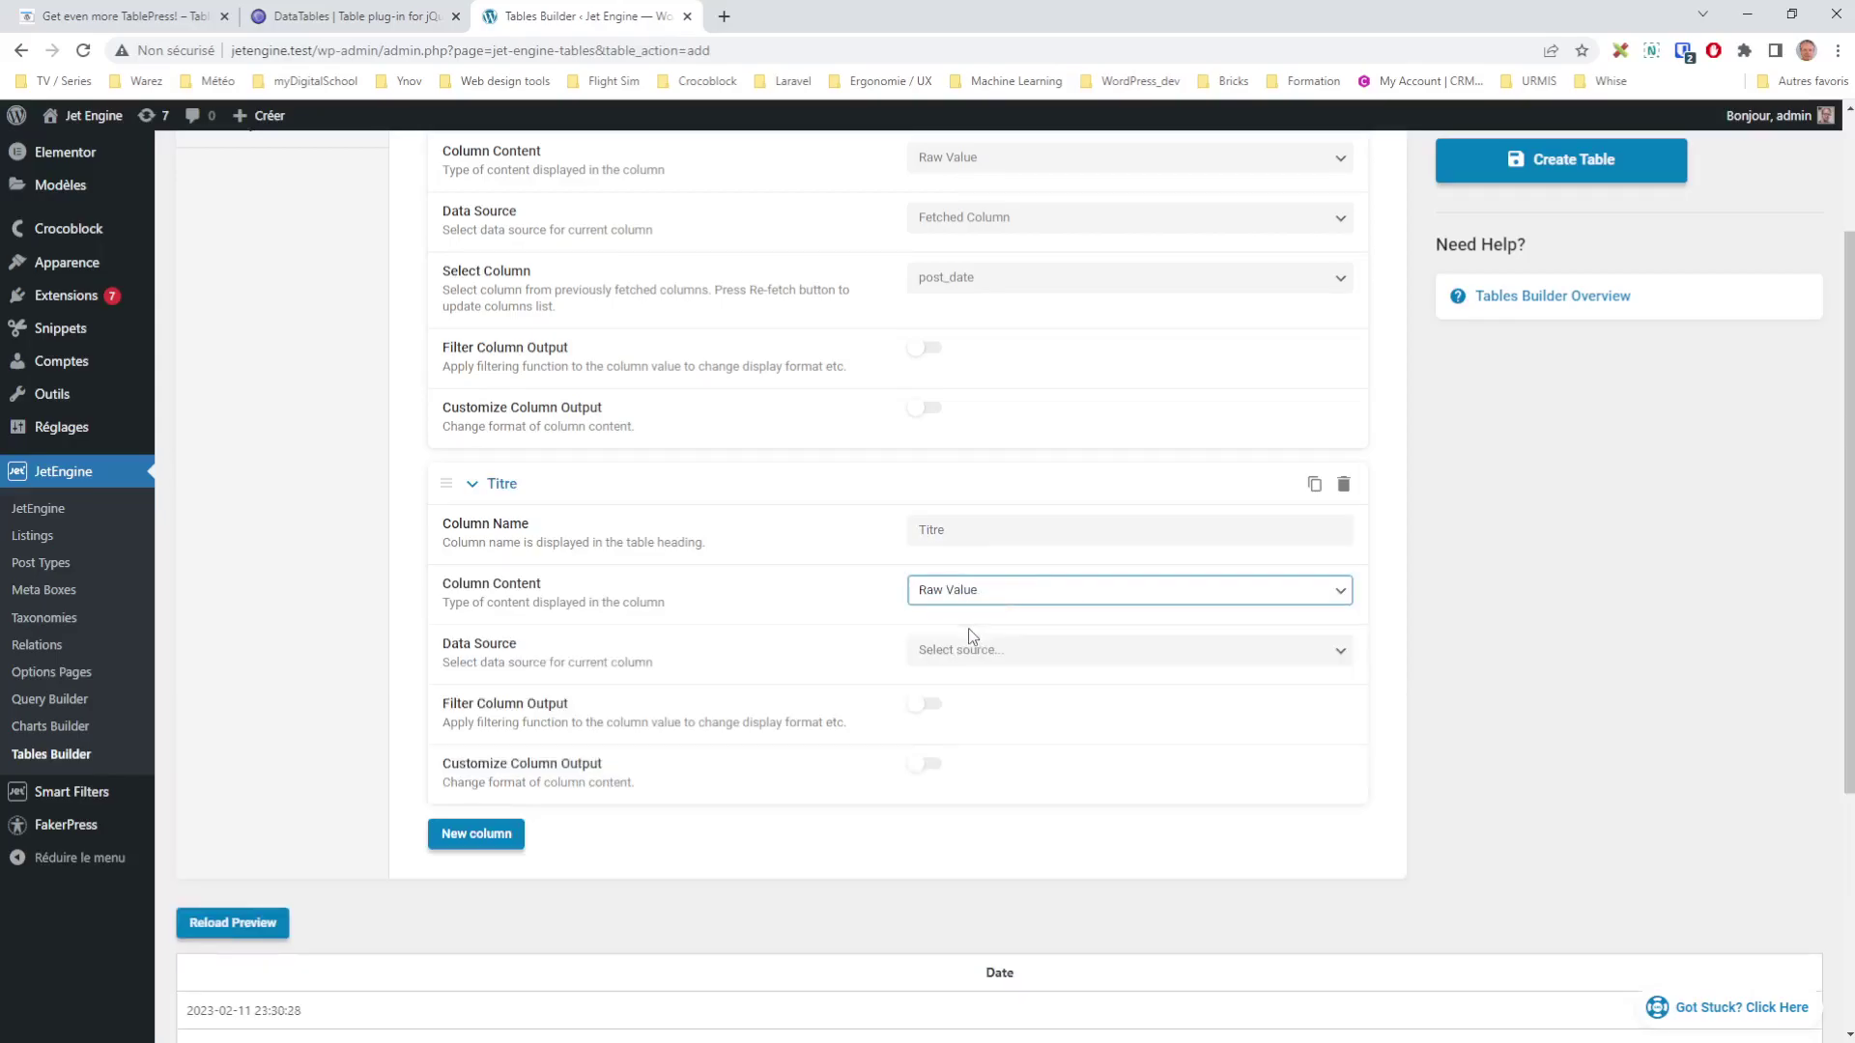
{"action": "left_click", "coordinate": [967, 660]}
{"action": "left_click", "coordinate": [973, 695]}
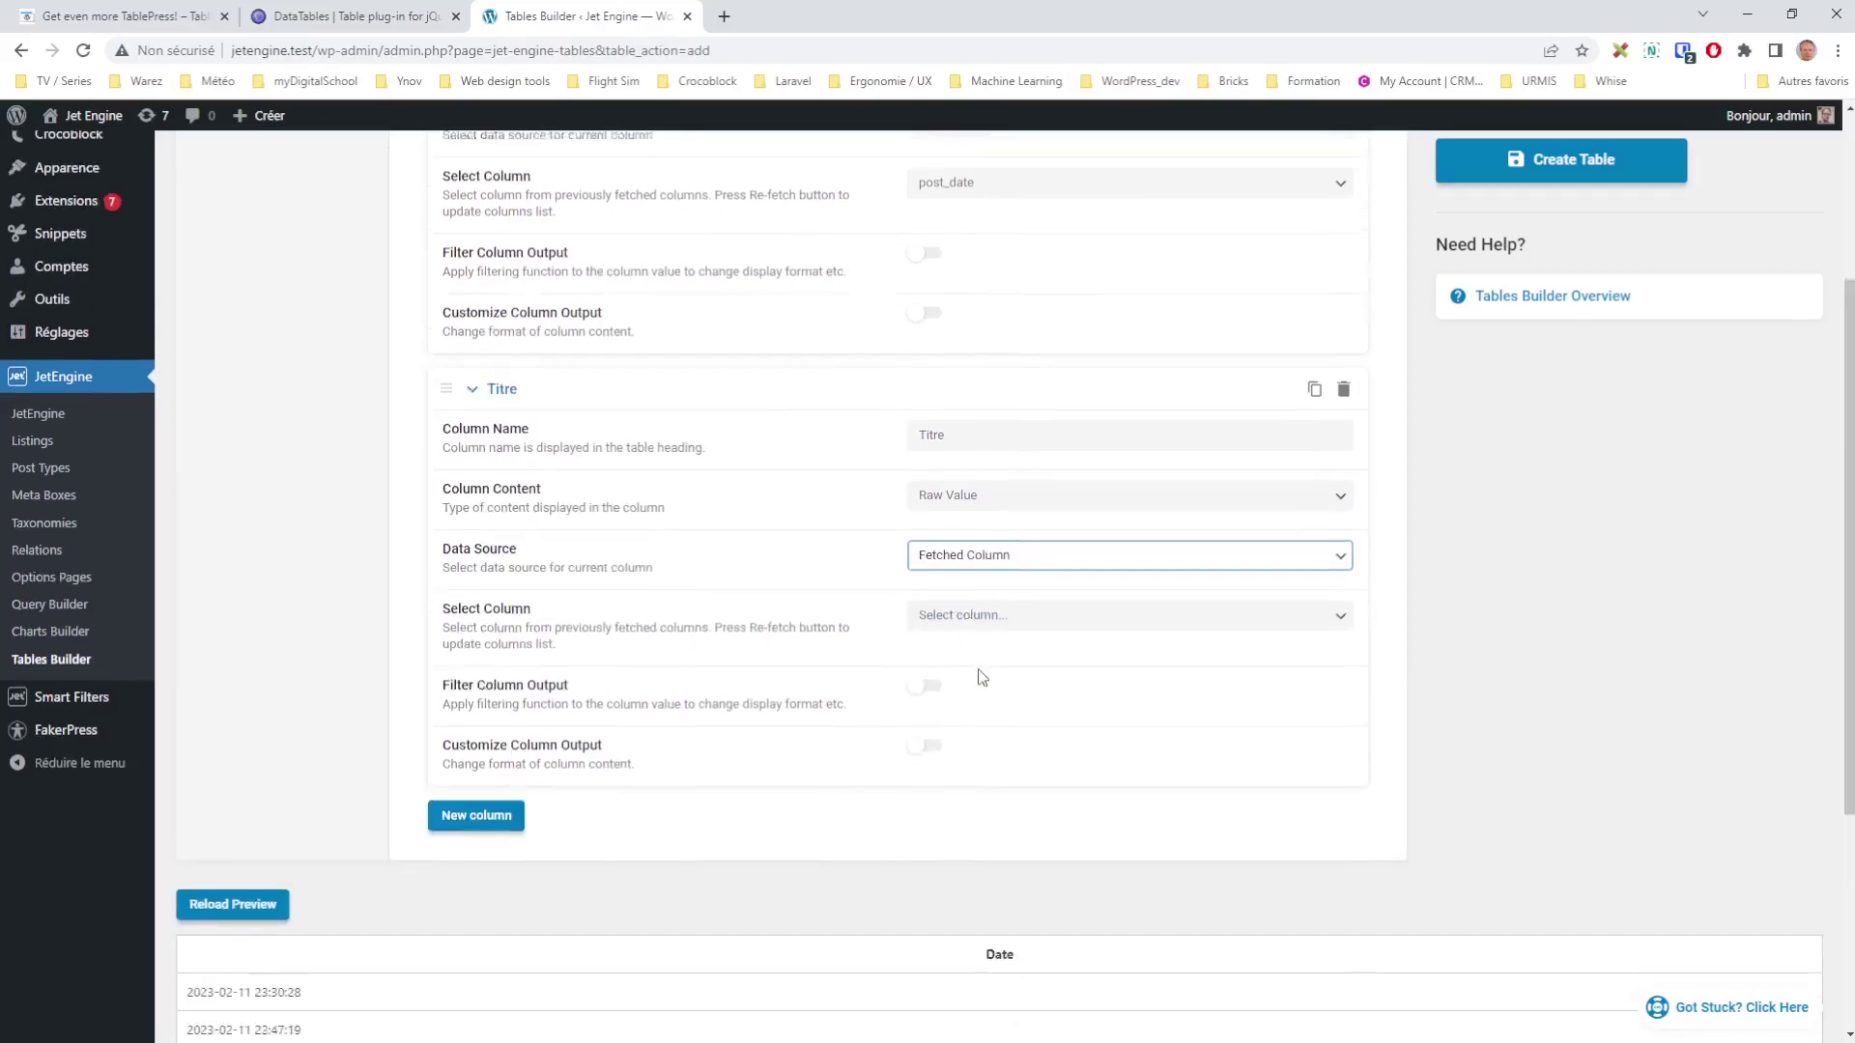
{"action": "scroll", "coordinate": [972, 683], "scroll_direction": "down", "scroll_amount": 2}
{"action": "left_click", "coordinate": [1040, 518]}
{"action": "left_click", "coordinate": [1005, 645]}
{"action": "left_click", "coordinate": [231, 808]}
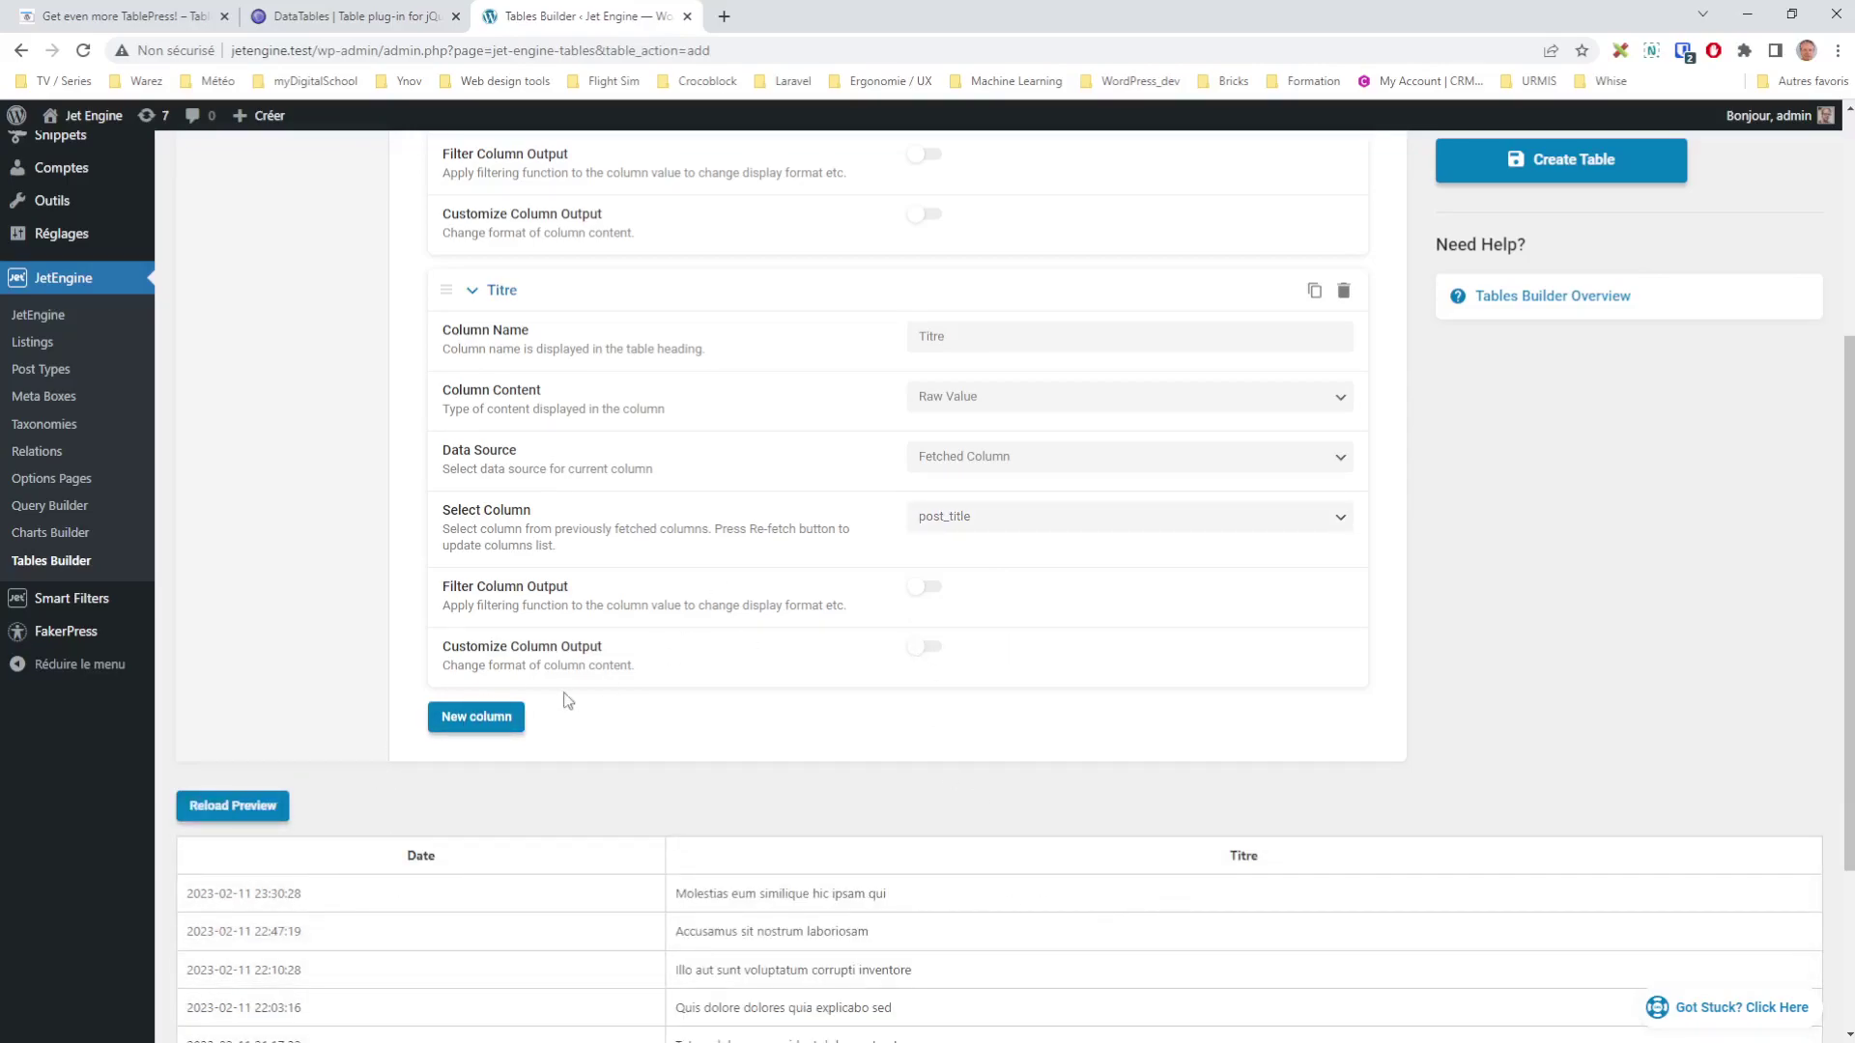
Add an "Extrait" column to the table showing the Raw Value of the Fetched Column post_excerpt
{"action": "left_click", "coordinate": [451, 717]}
{"action": "left_click", "coordinate": [974, 766]}
{"action": "type", "text": "Extrait"}
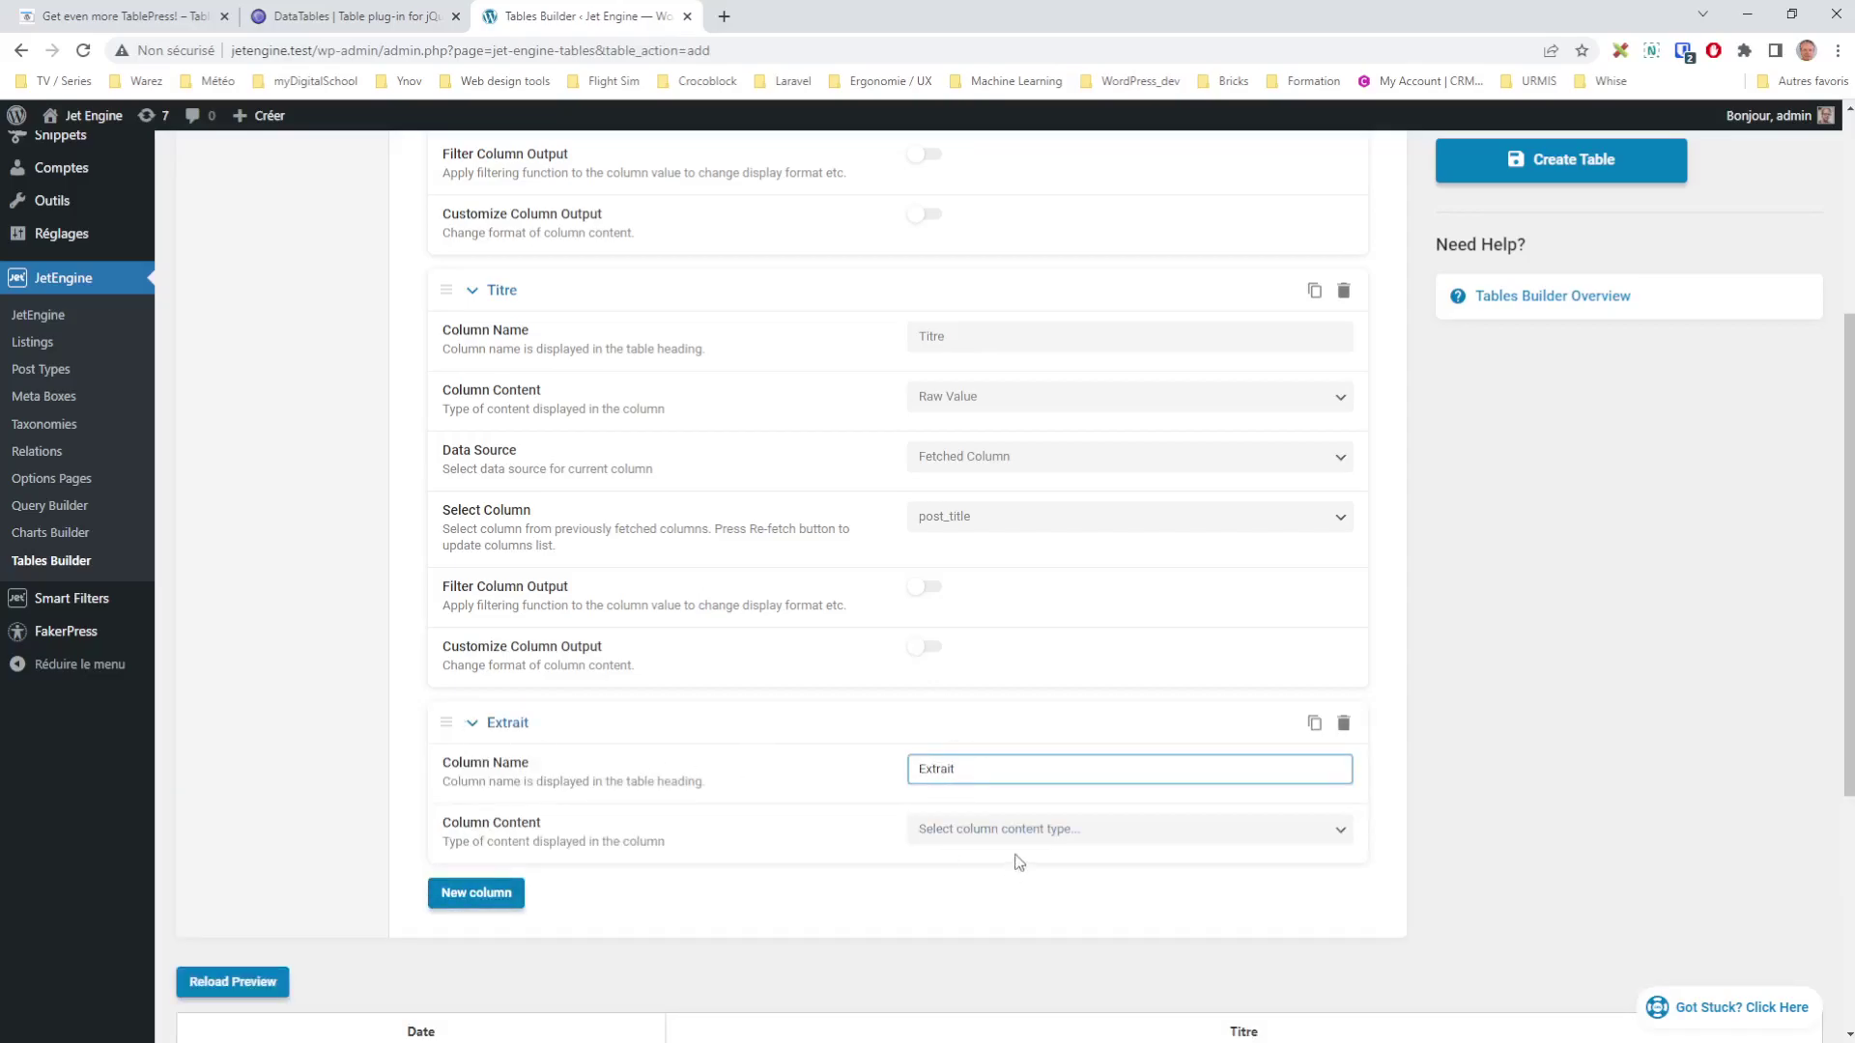
{"action": "key", "text": "Tab"}
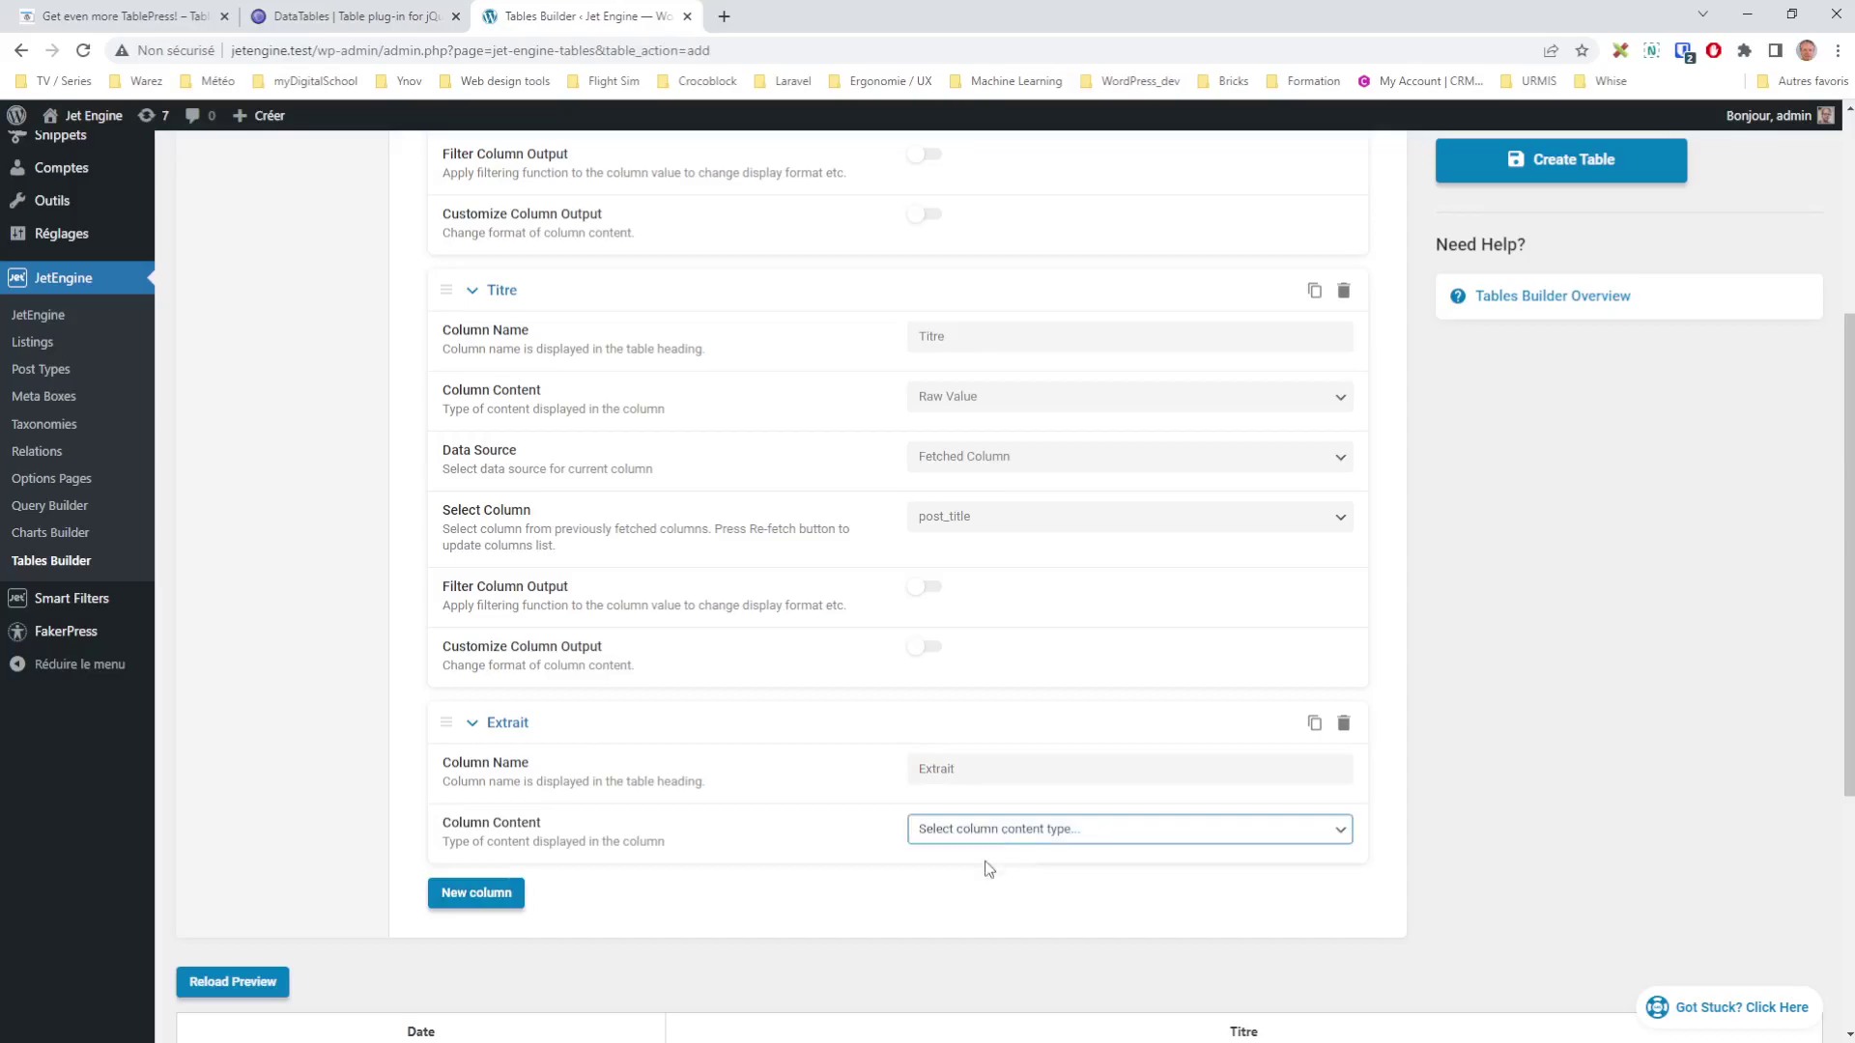
{"action": "left_click", "coordinate": [966, 828]}
{"action": "scroll", "coordinate": [1022, 676], "scroll_direction": "down", "scroll_amount": 3}
{"action": "left_click", "coordinate": [1024, 599]}
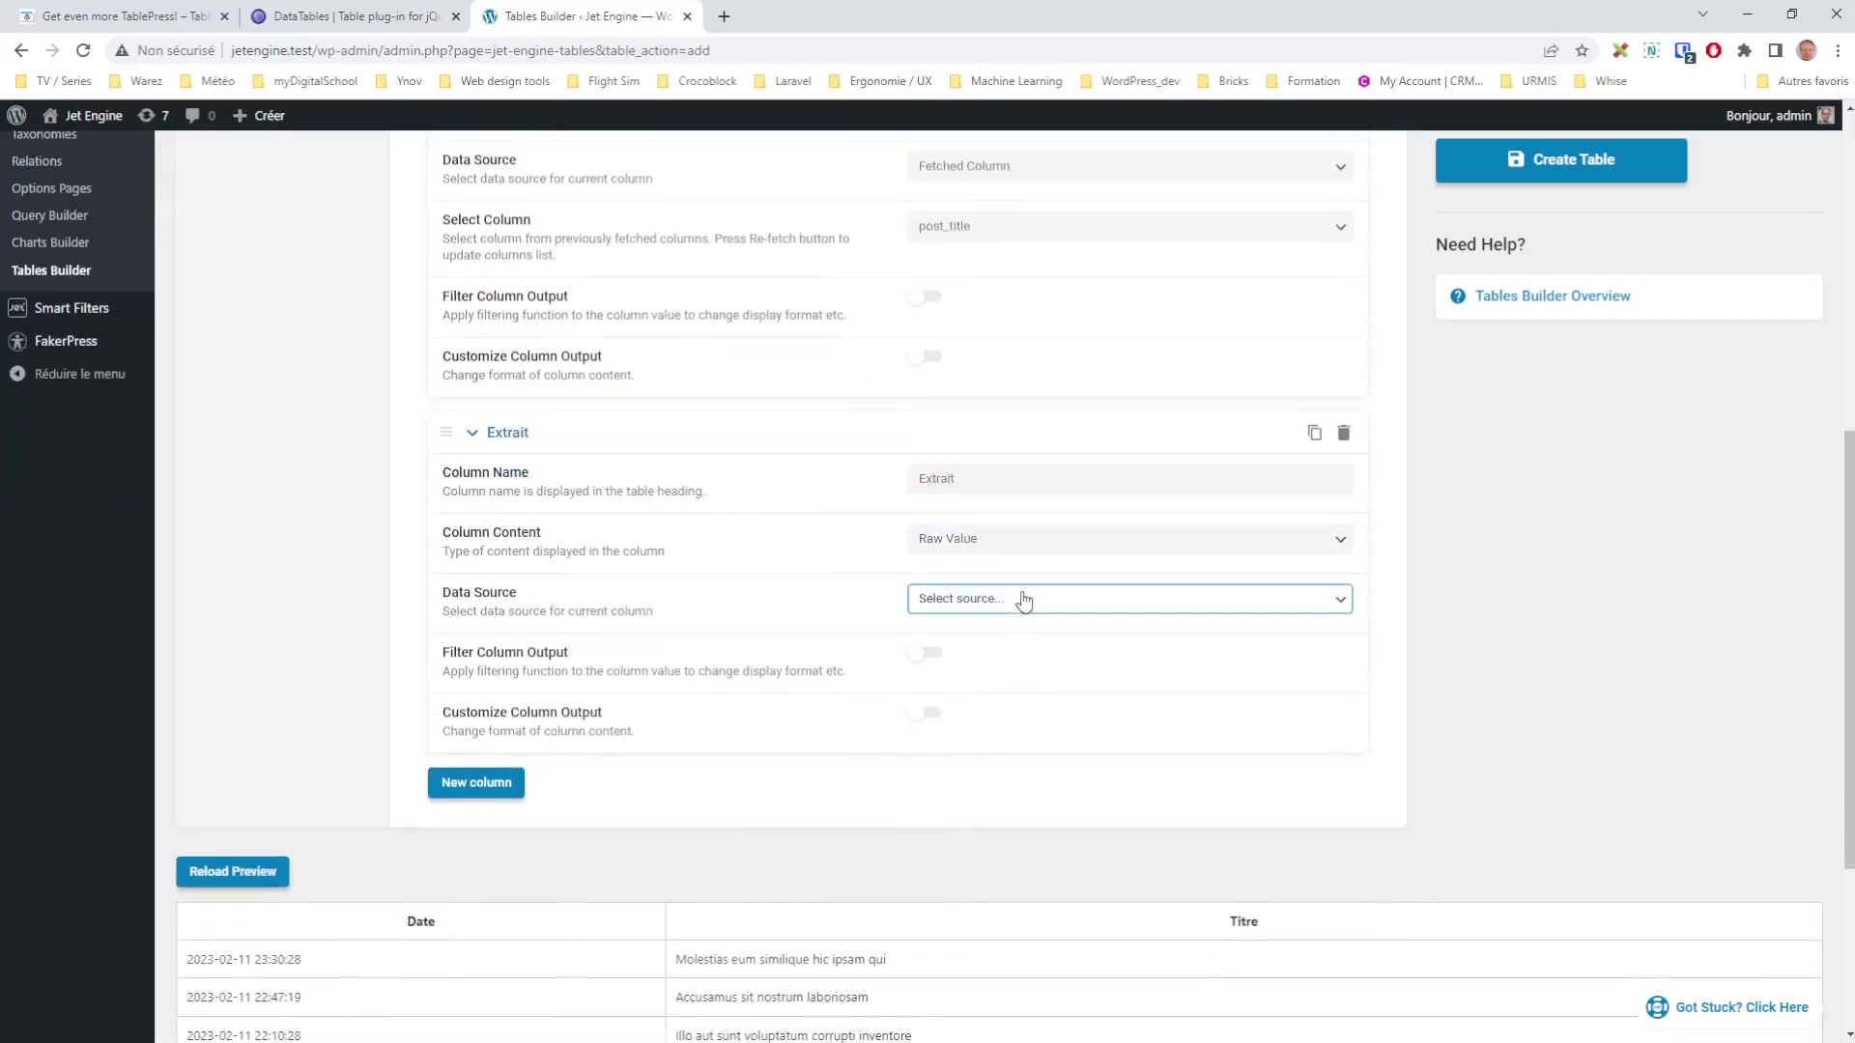
{"action": "left_click", "coordinate": [1018, 647]}
{"action": "left_click", "coordinate": [1005, 661]}
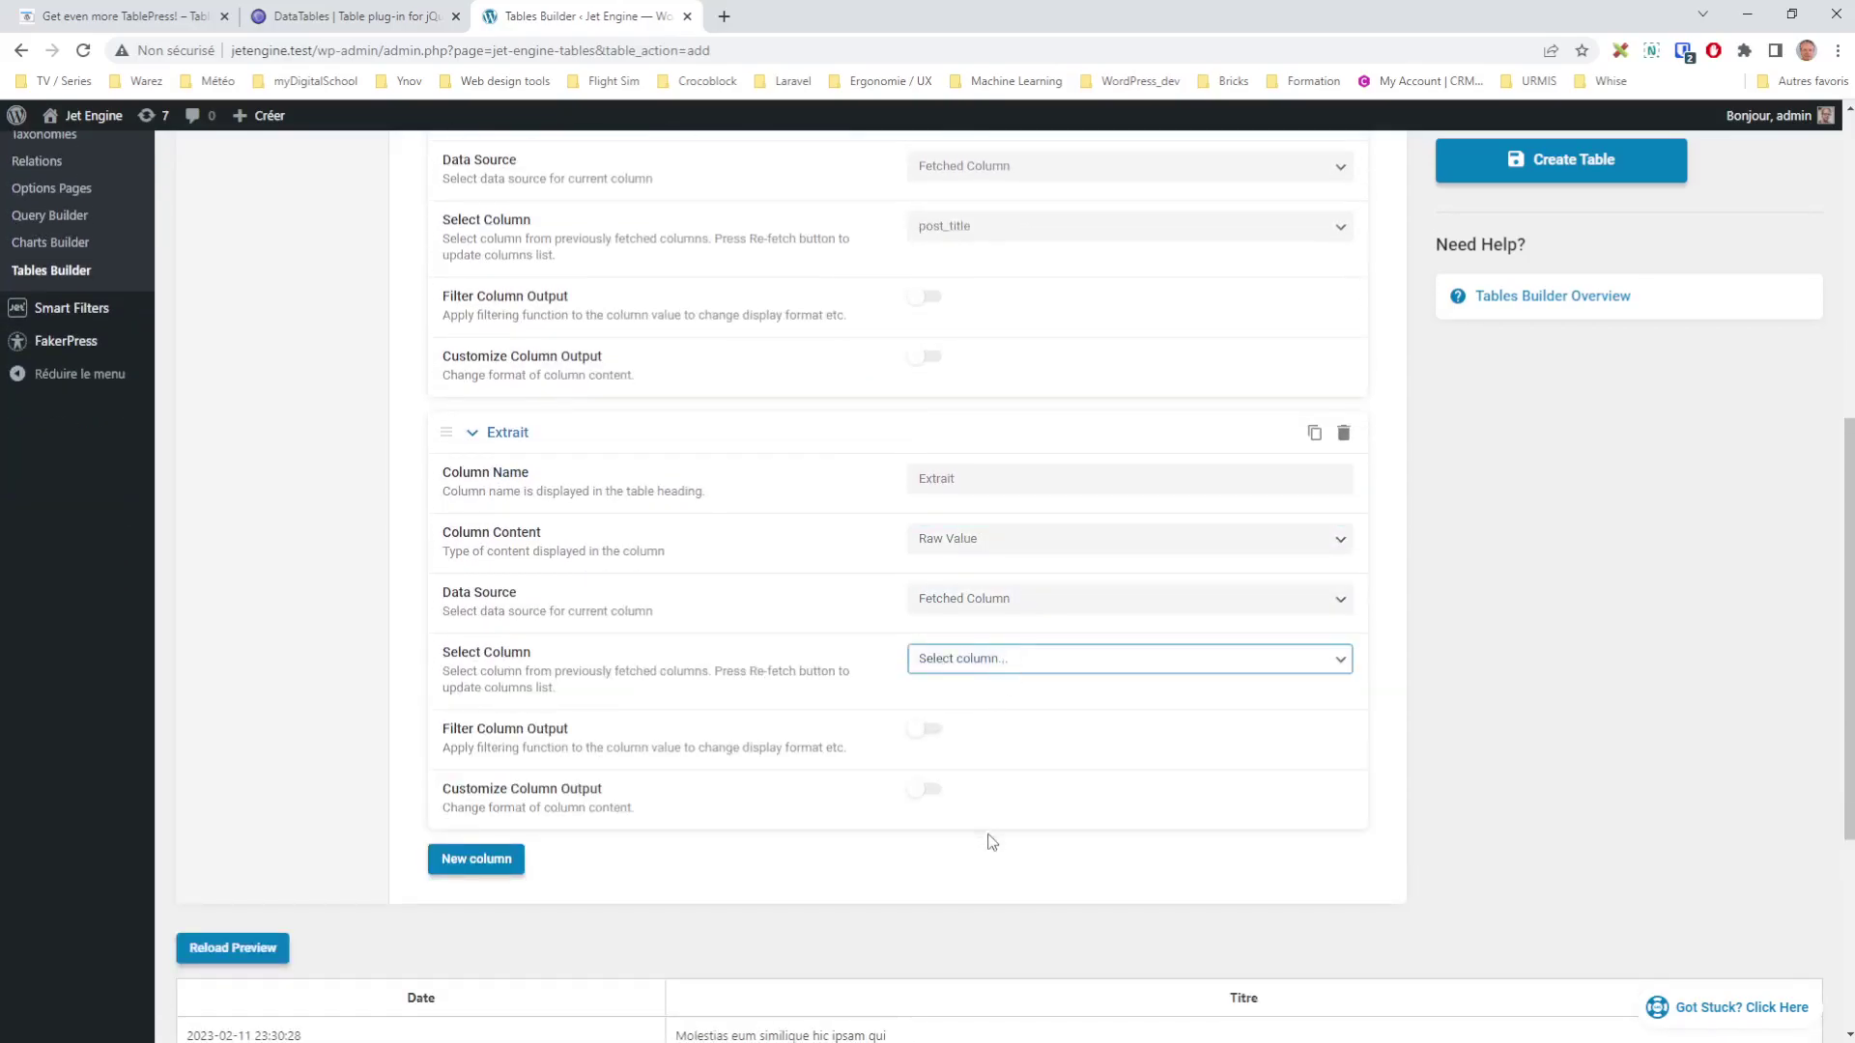
{"action": "left_click", "coordinate": [1021, 805]}
Reload the preview to check the Date, Titre and Extrait columns, and create the table
{"action": "left_click", "coordinate": [239, 947]}
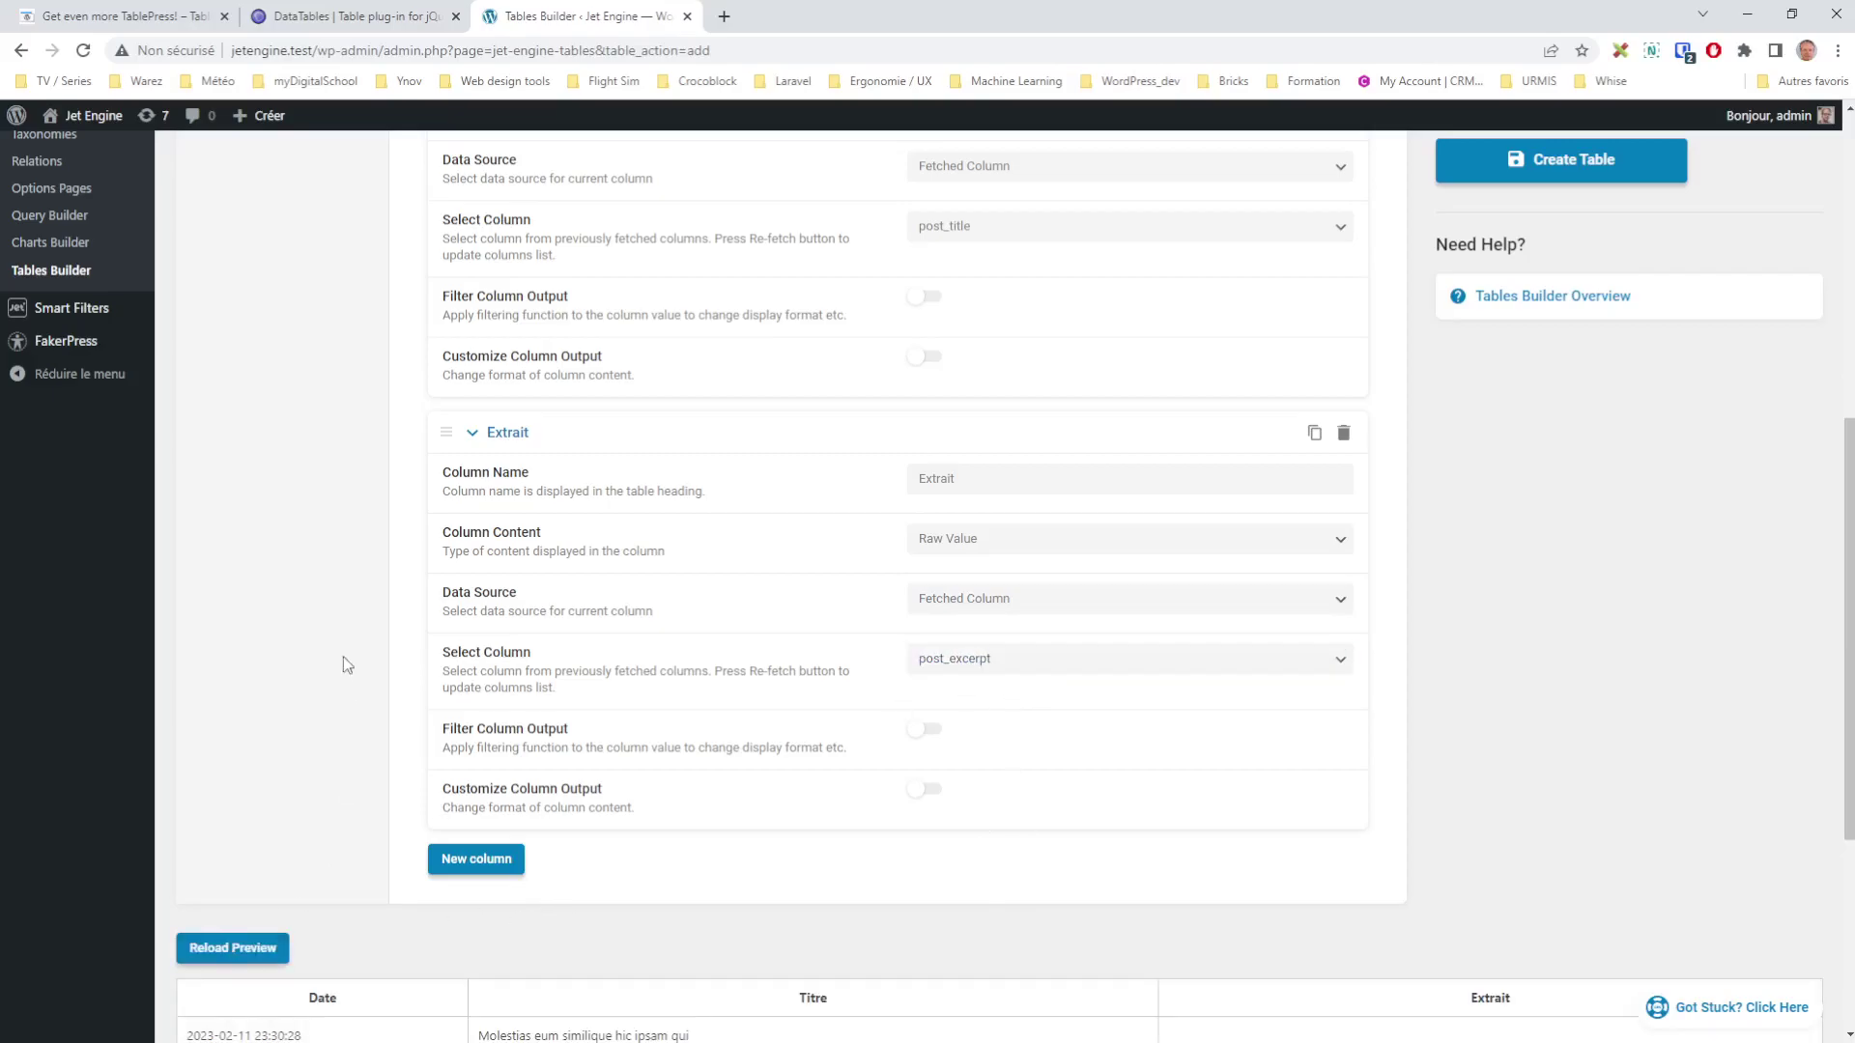
{"action": "scroll", "coordinate": [344, 663], "scroll_direction": "down", "scroll_amount": 4}
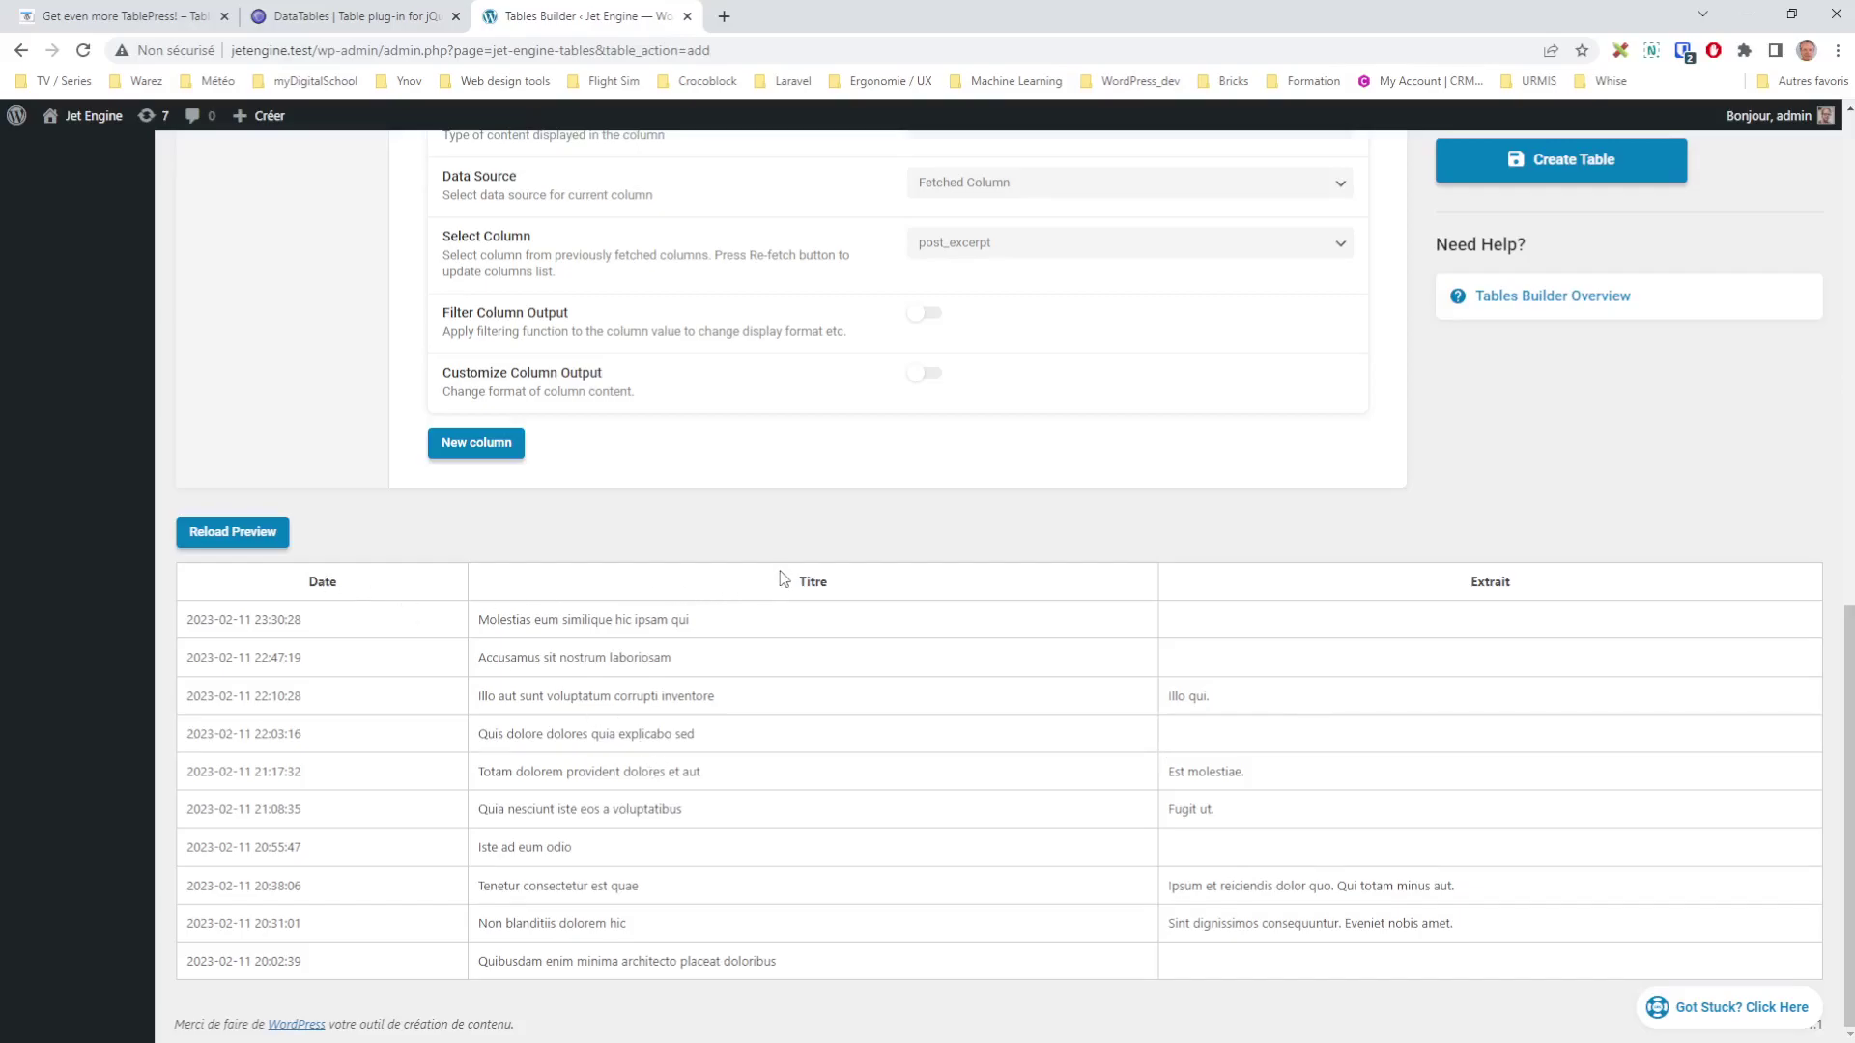
{"action": "scroll", "coordinate": [1163, 442], "scroll_direction": "up", "scroll_amount": 3}
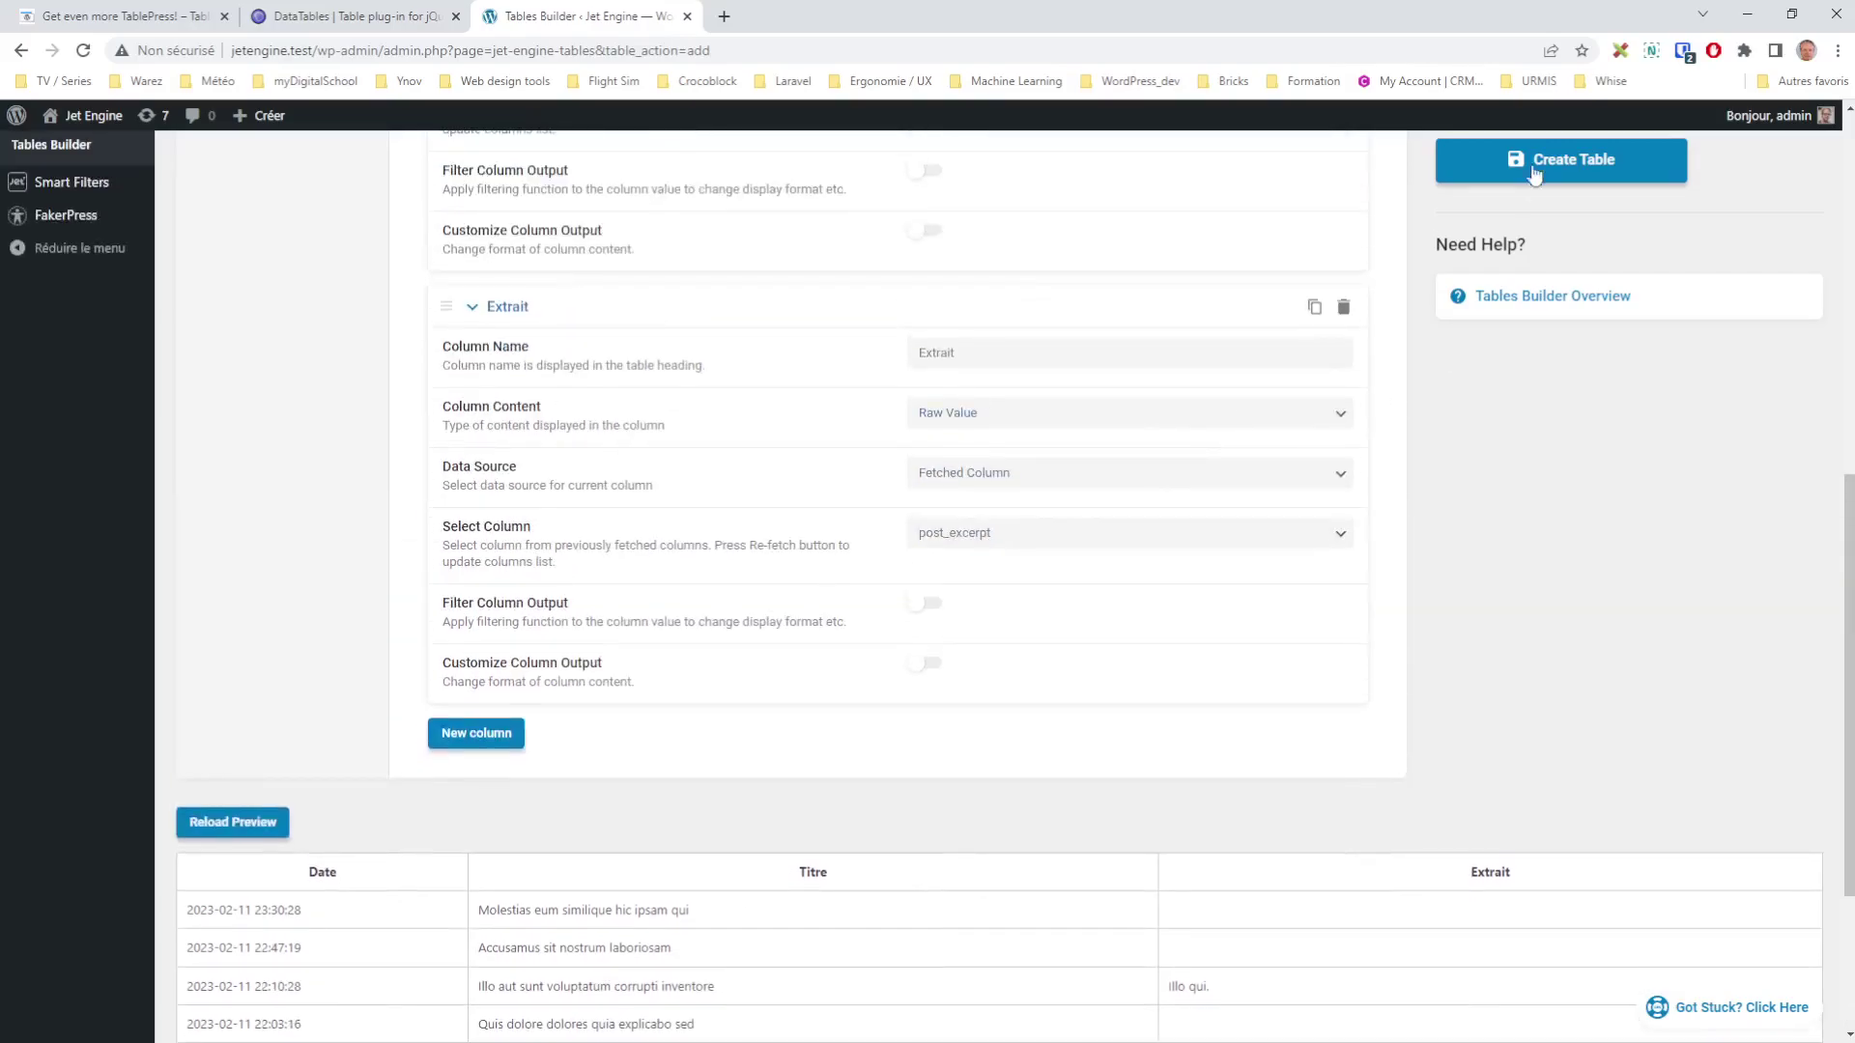
{"action": "left_click", "coordinate": [1527, 159]}
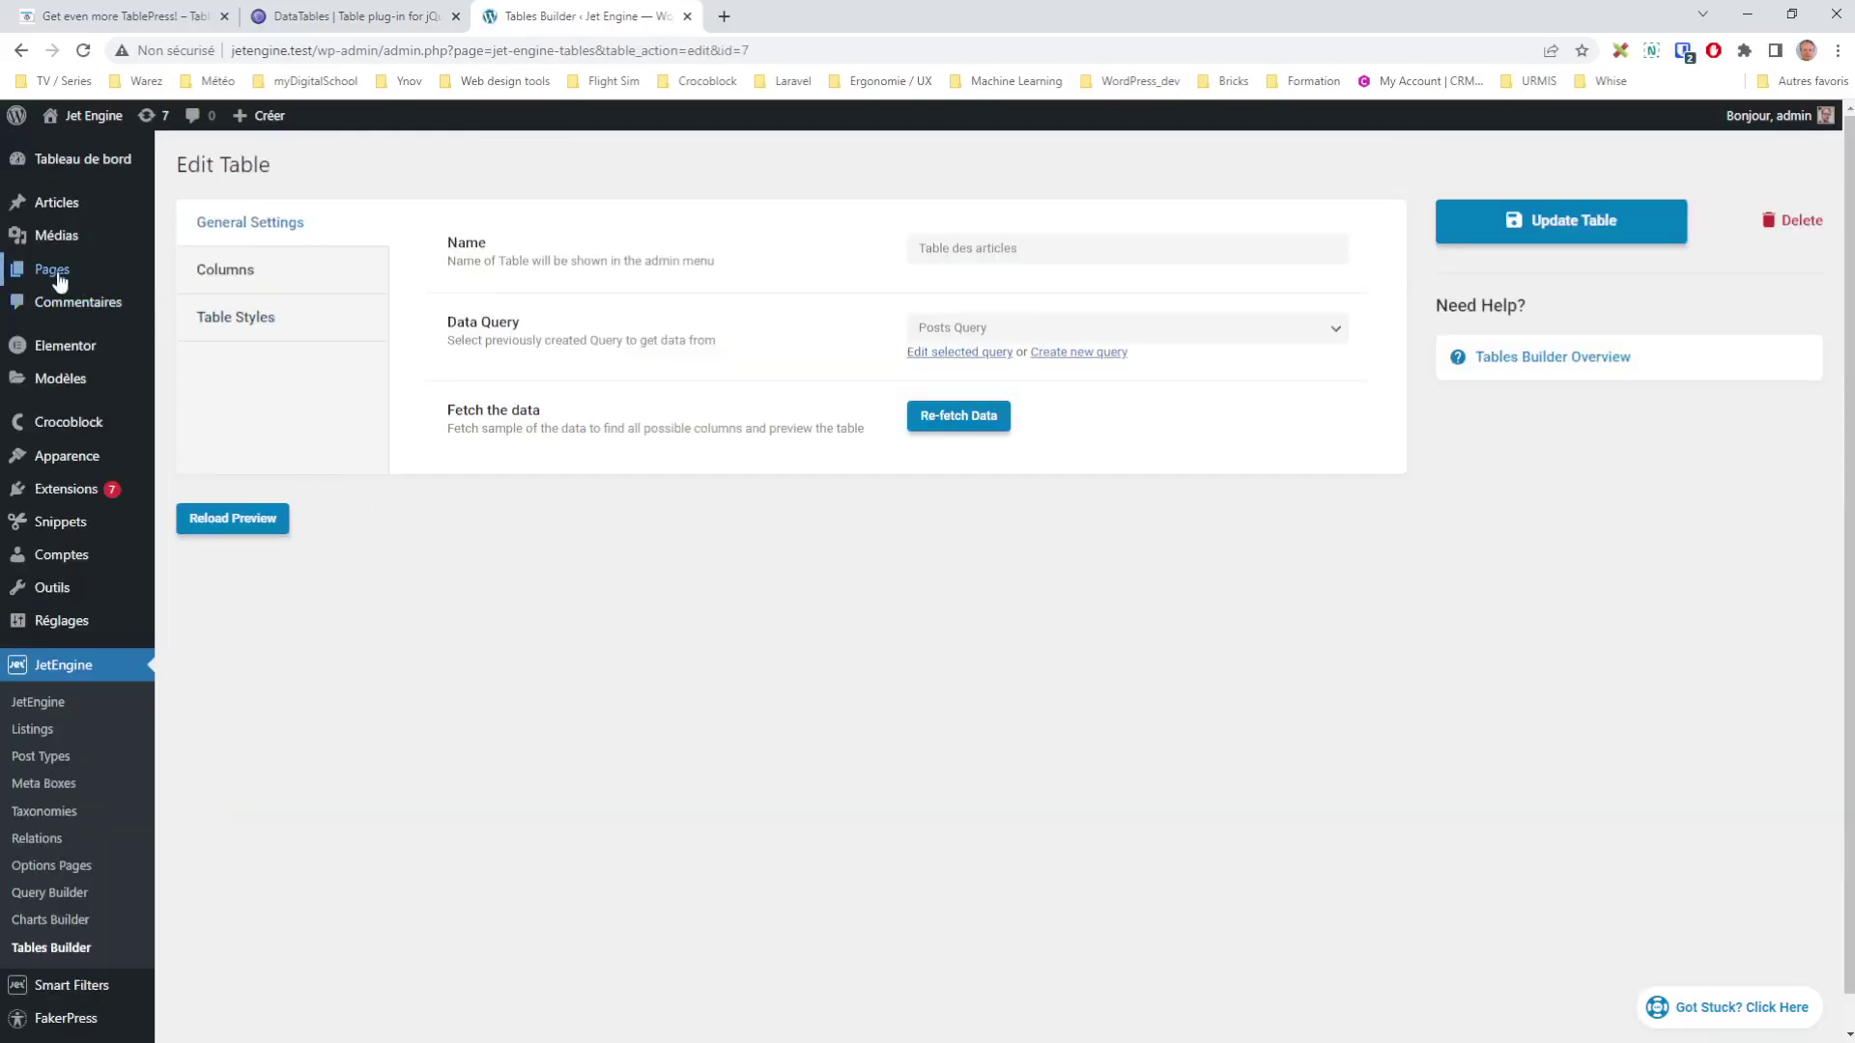
Create a new WordPress page titled "Table Page" and publish it
{"action": "mouse_move", "coordinate": [60, 281]}
{"action": "left_click", "coordinate": [242, 277]}
{"action": "left_click", "coordinate": [271, 171]}
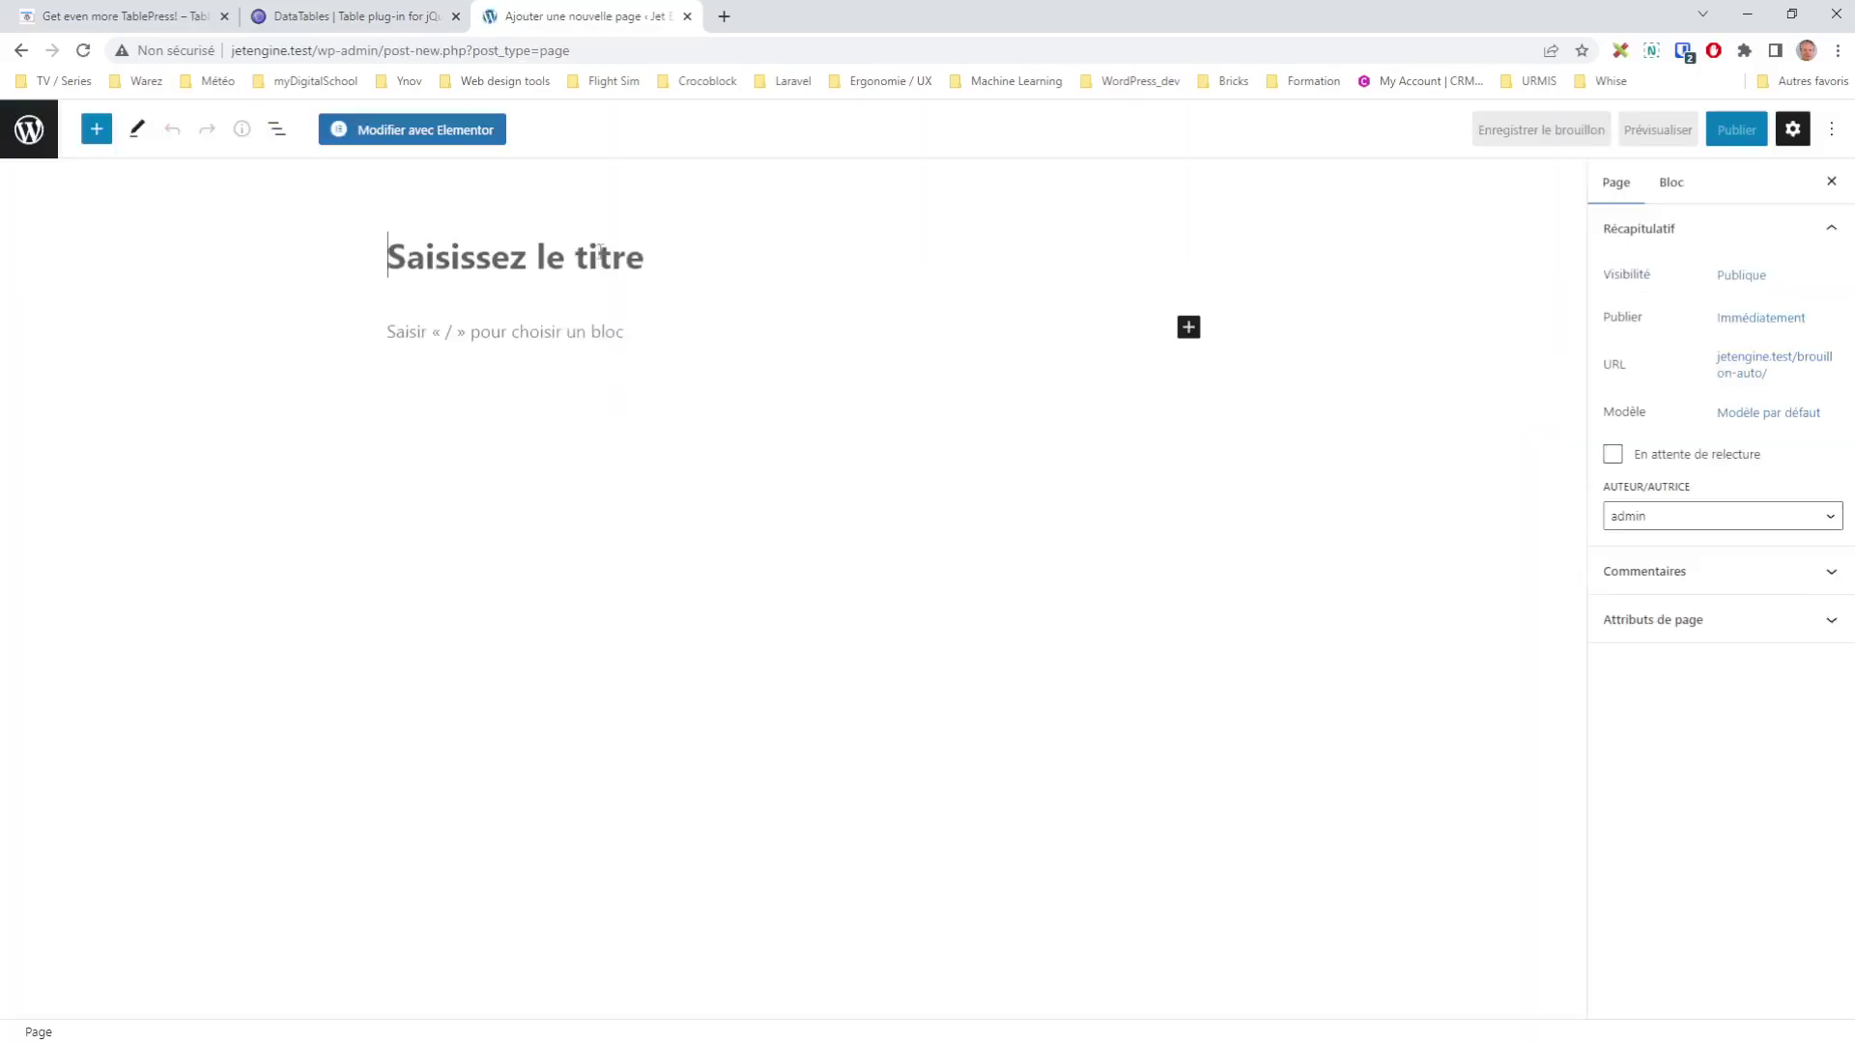
{"action": "type", "text": "Table Page"}
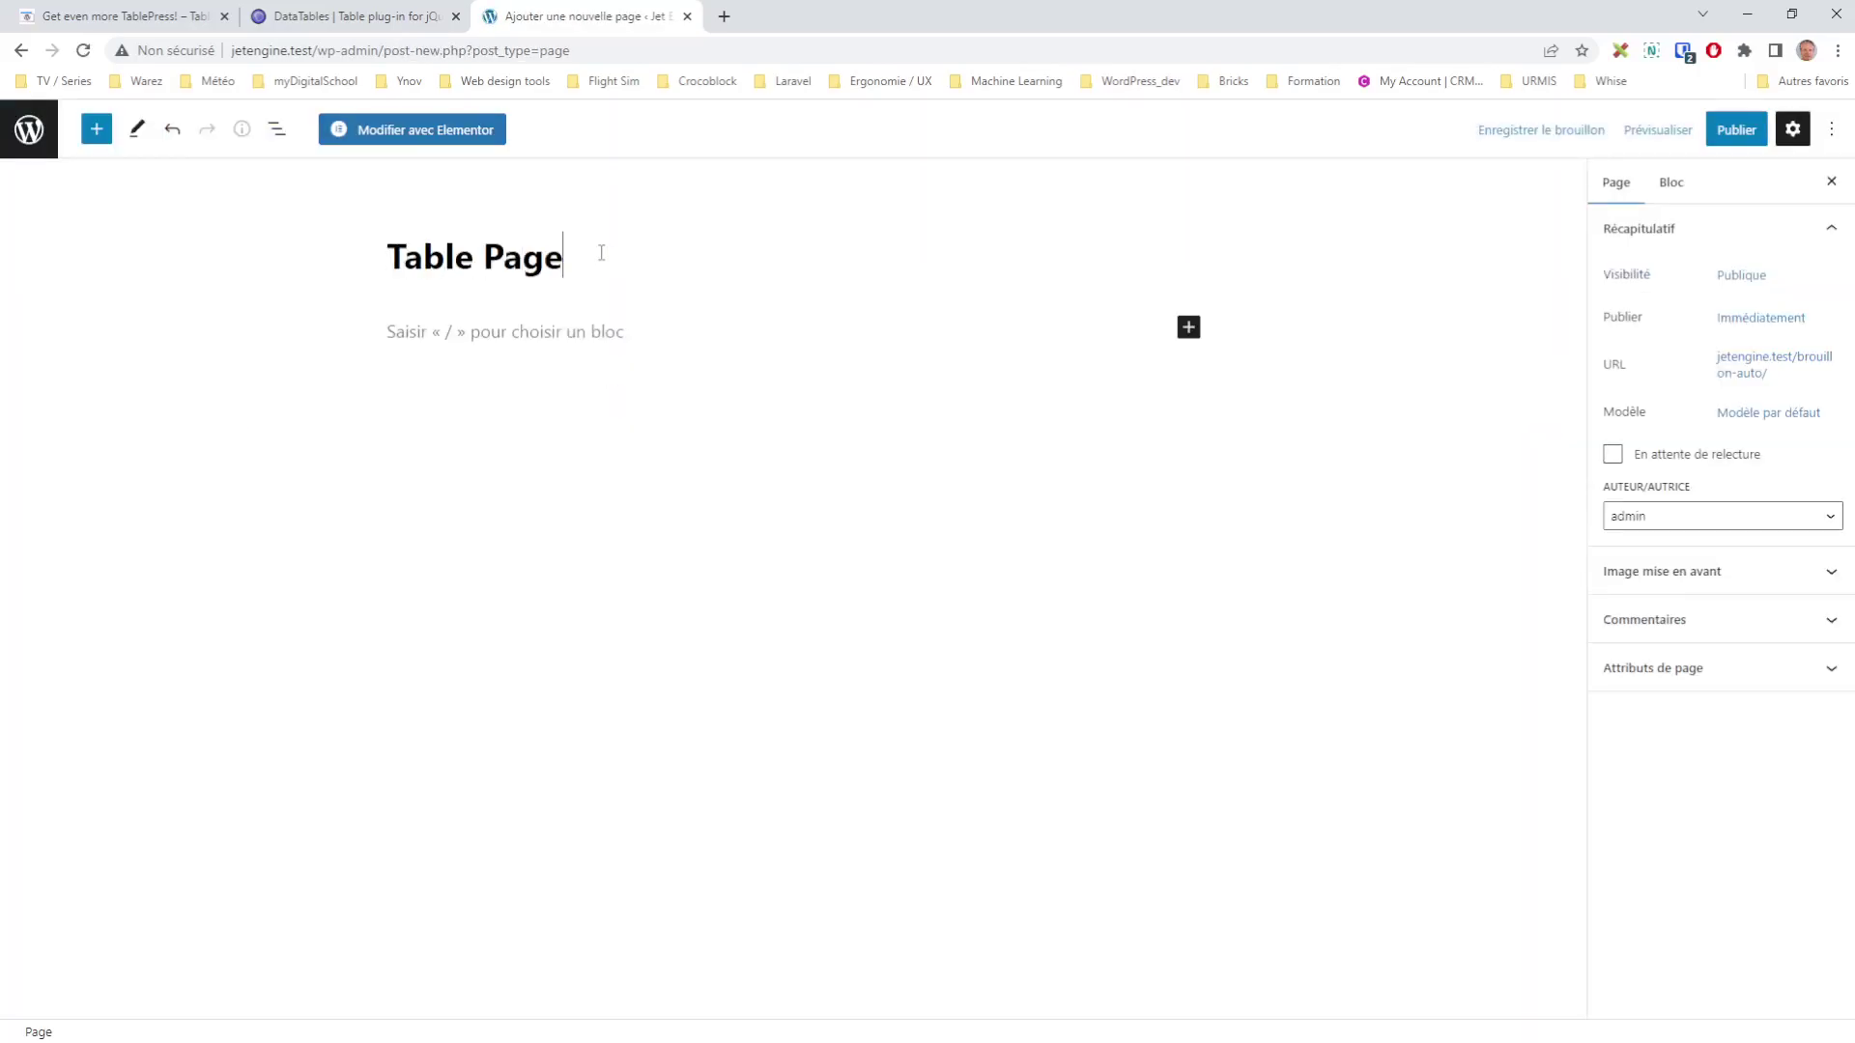
{"action": "left_click", "coordinate": [1739, 130]}
{"action": "left_click", "coordinate": [1679, 132]}
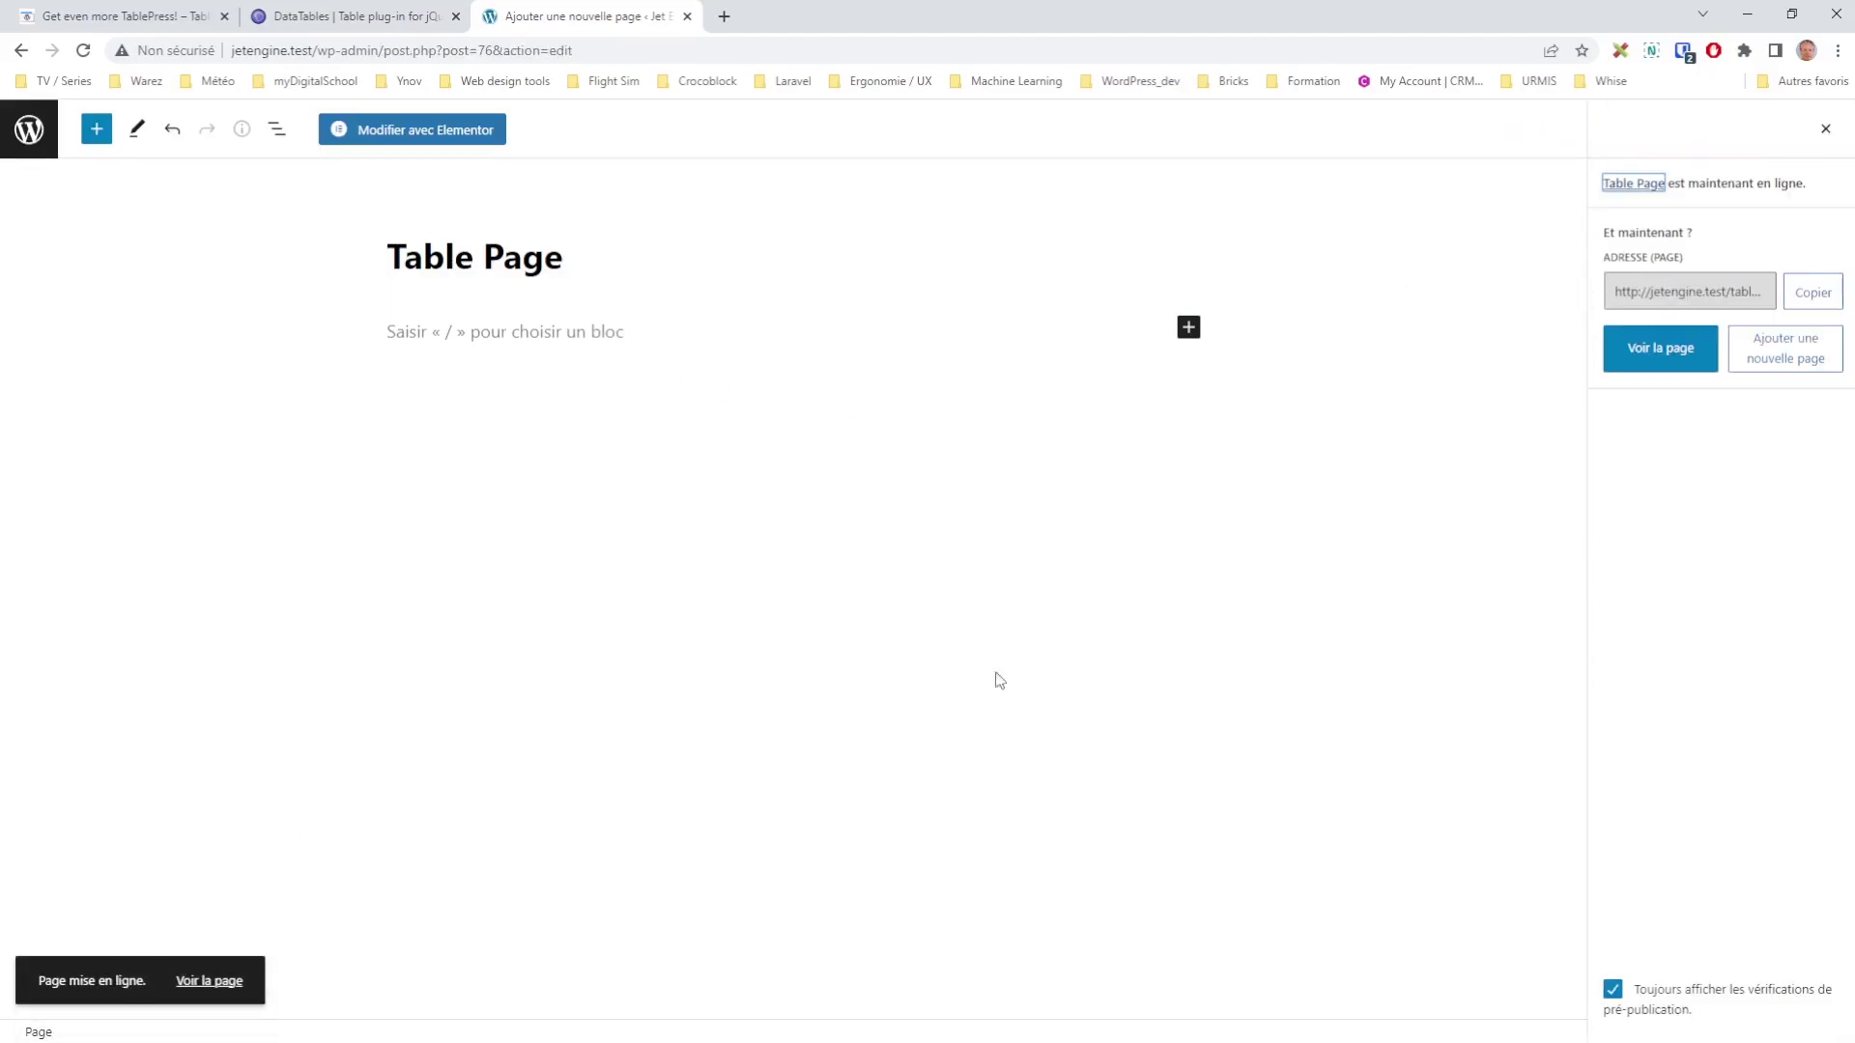
Edit the page with Elementor and insert a Dynamic Table widget displaying "Table des articles"
{"action": "left_click", "coordinate": [414, 133]}
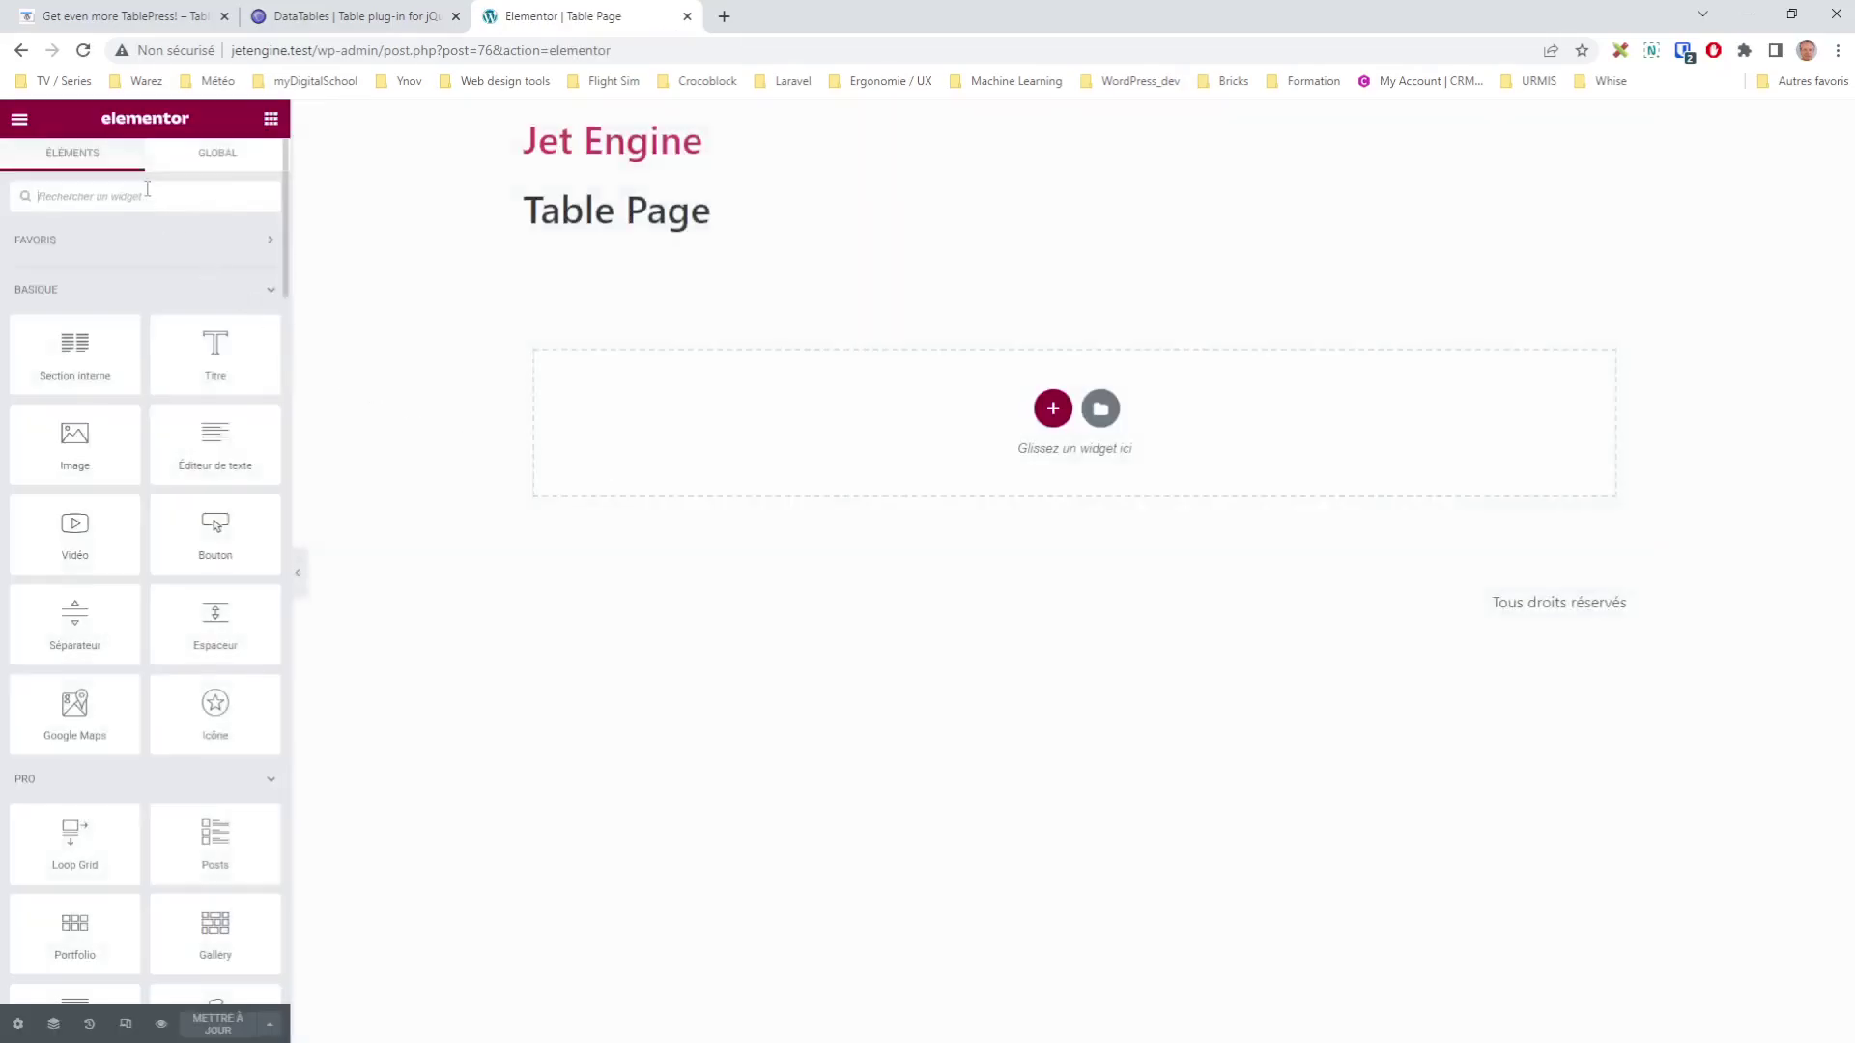
{"action": "type", "text": "Table"}
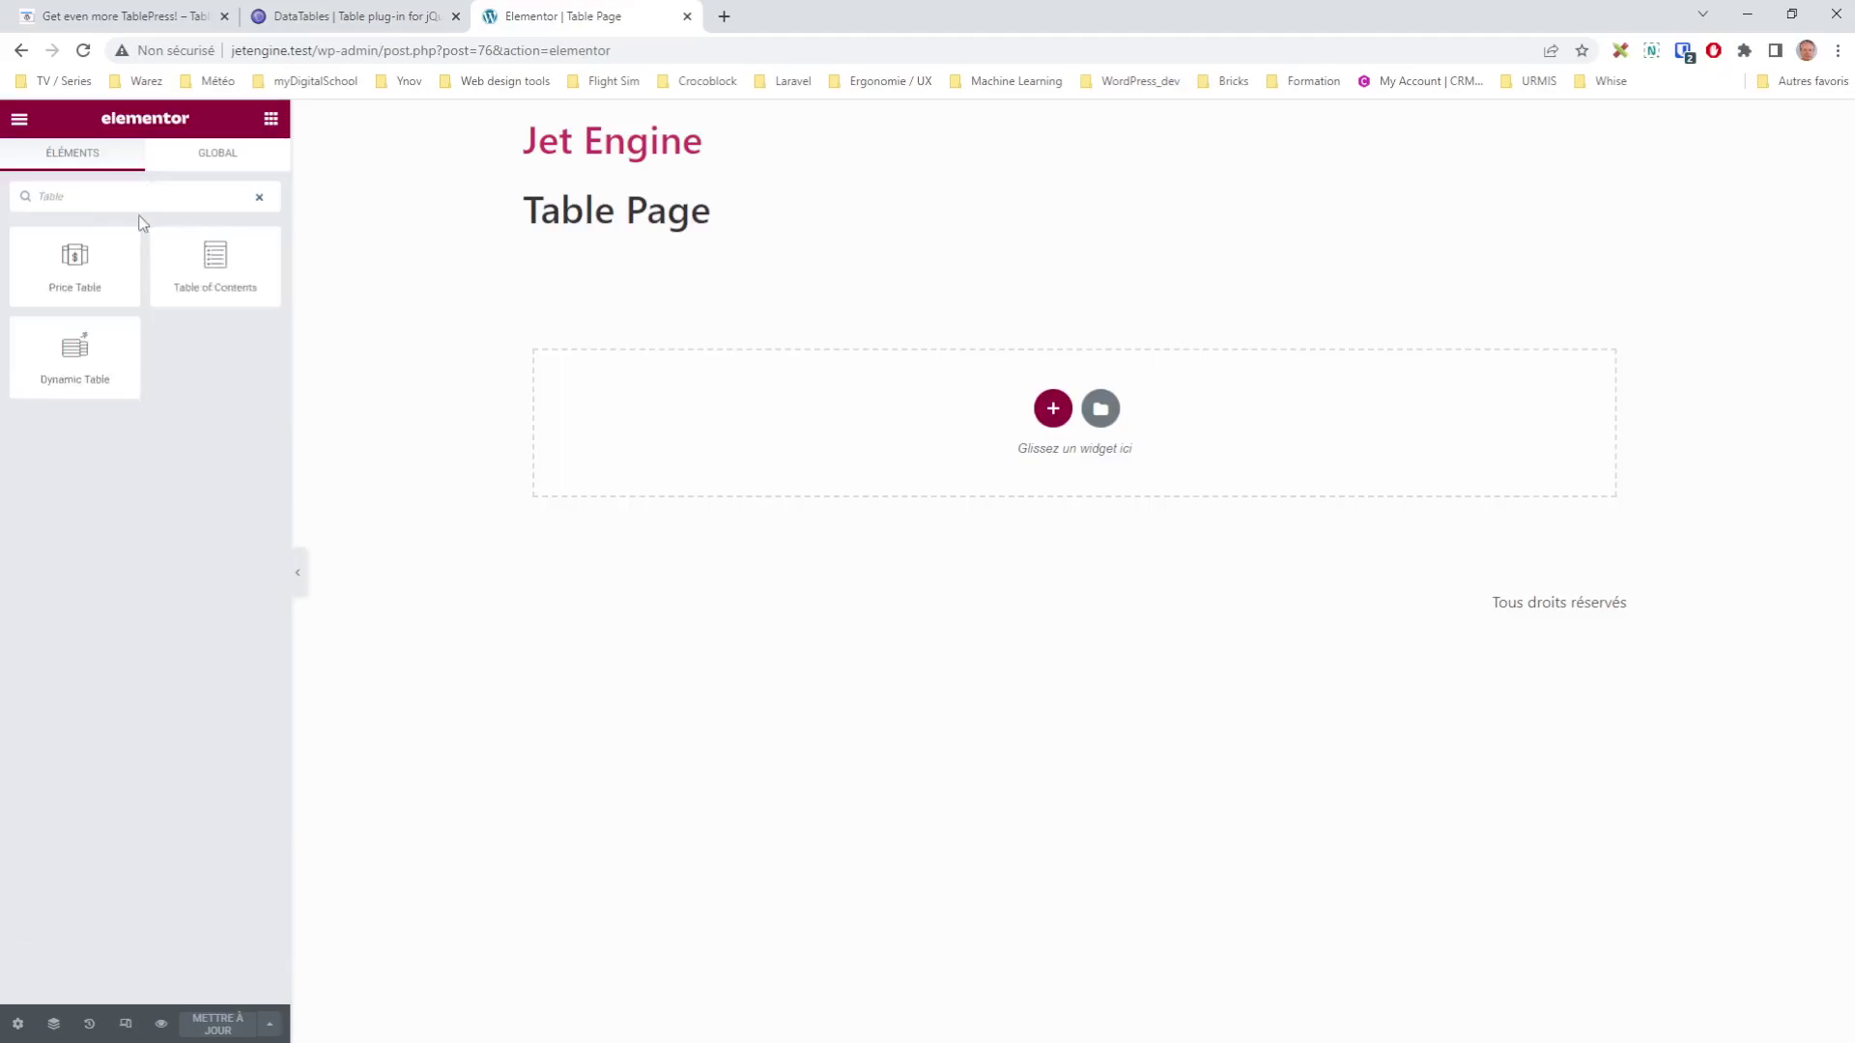
{"action": "left_click_drag", "start_coordinate": [74, 356], "coordinate": [1050, 419]}
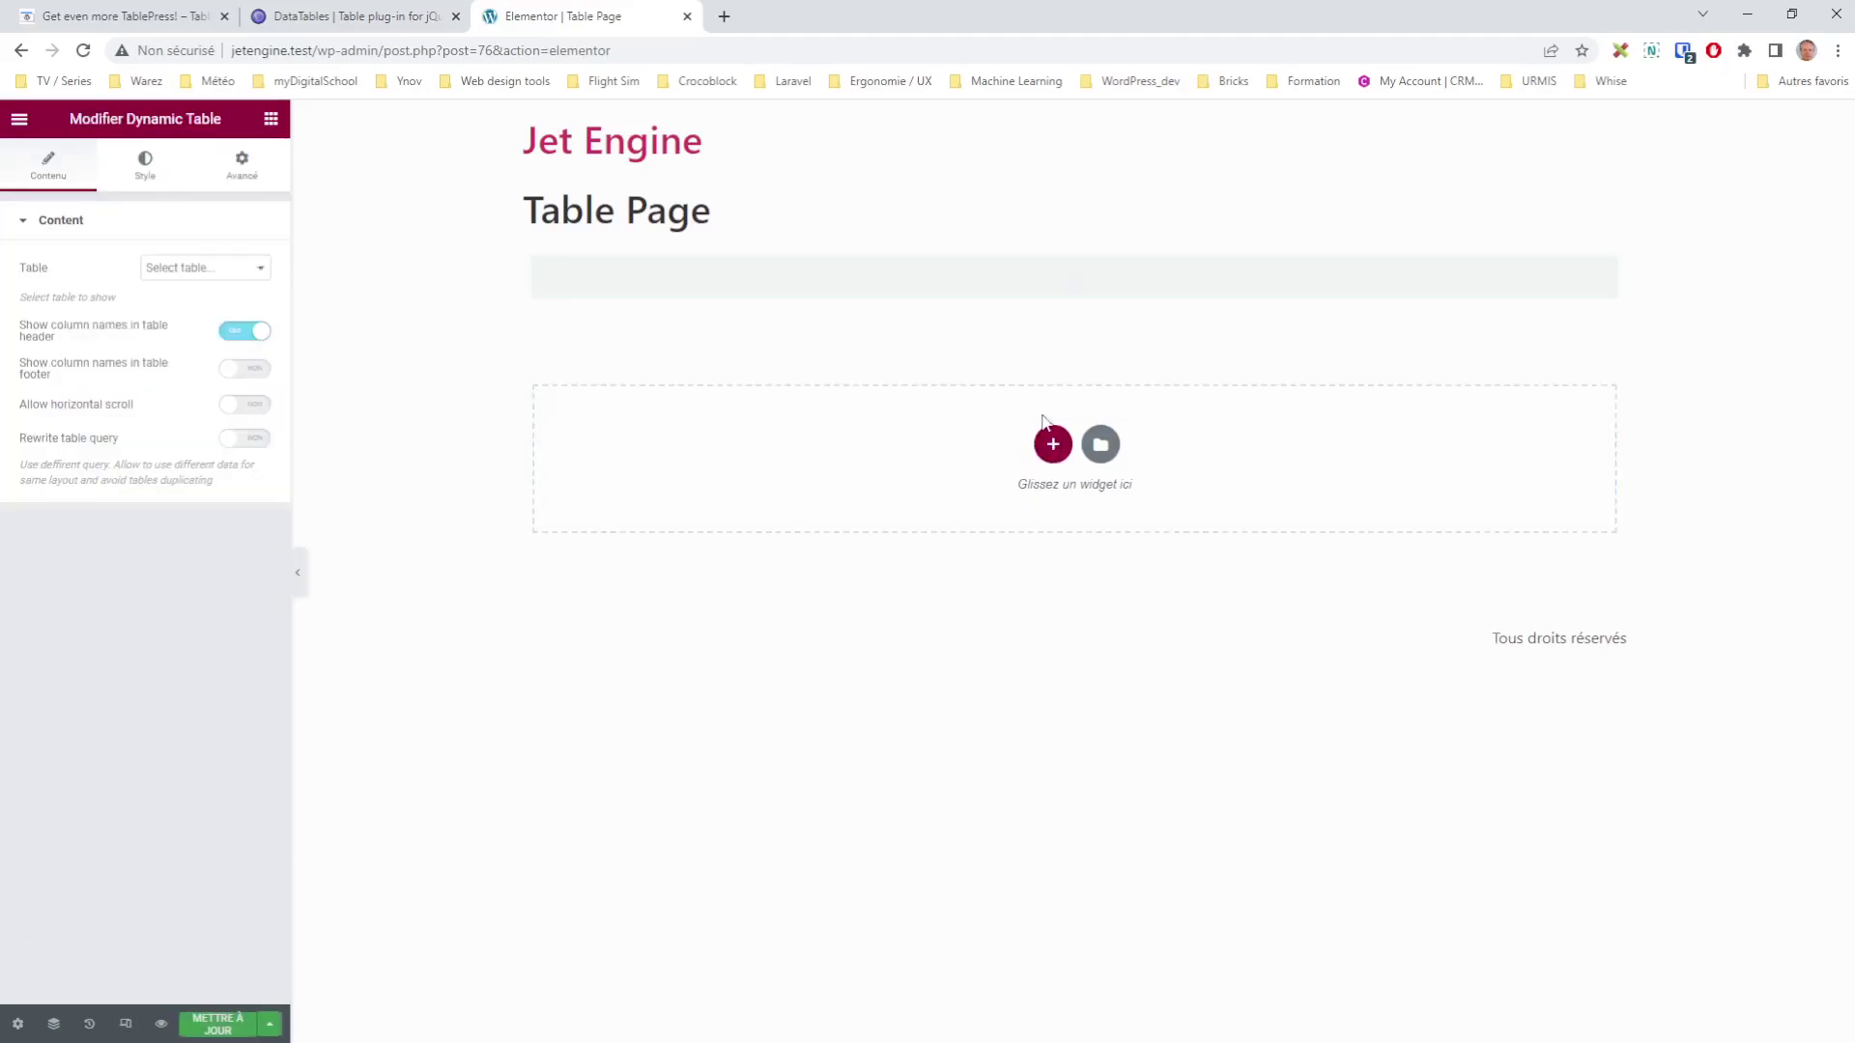
{"action": "left_click", "coordinate": [221, 295]}
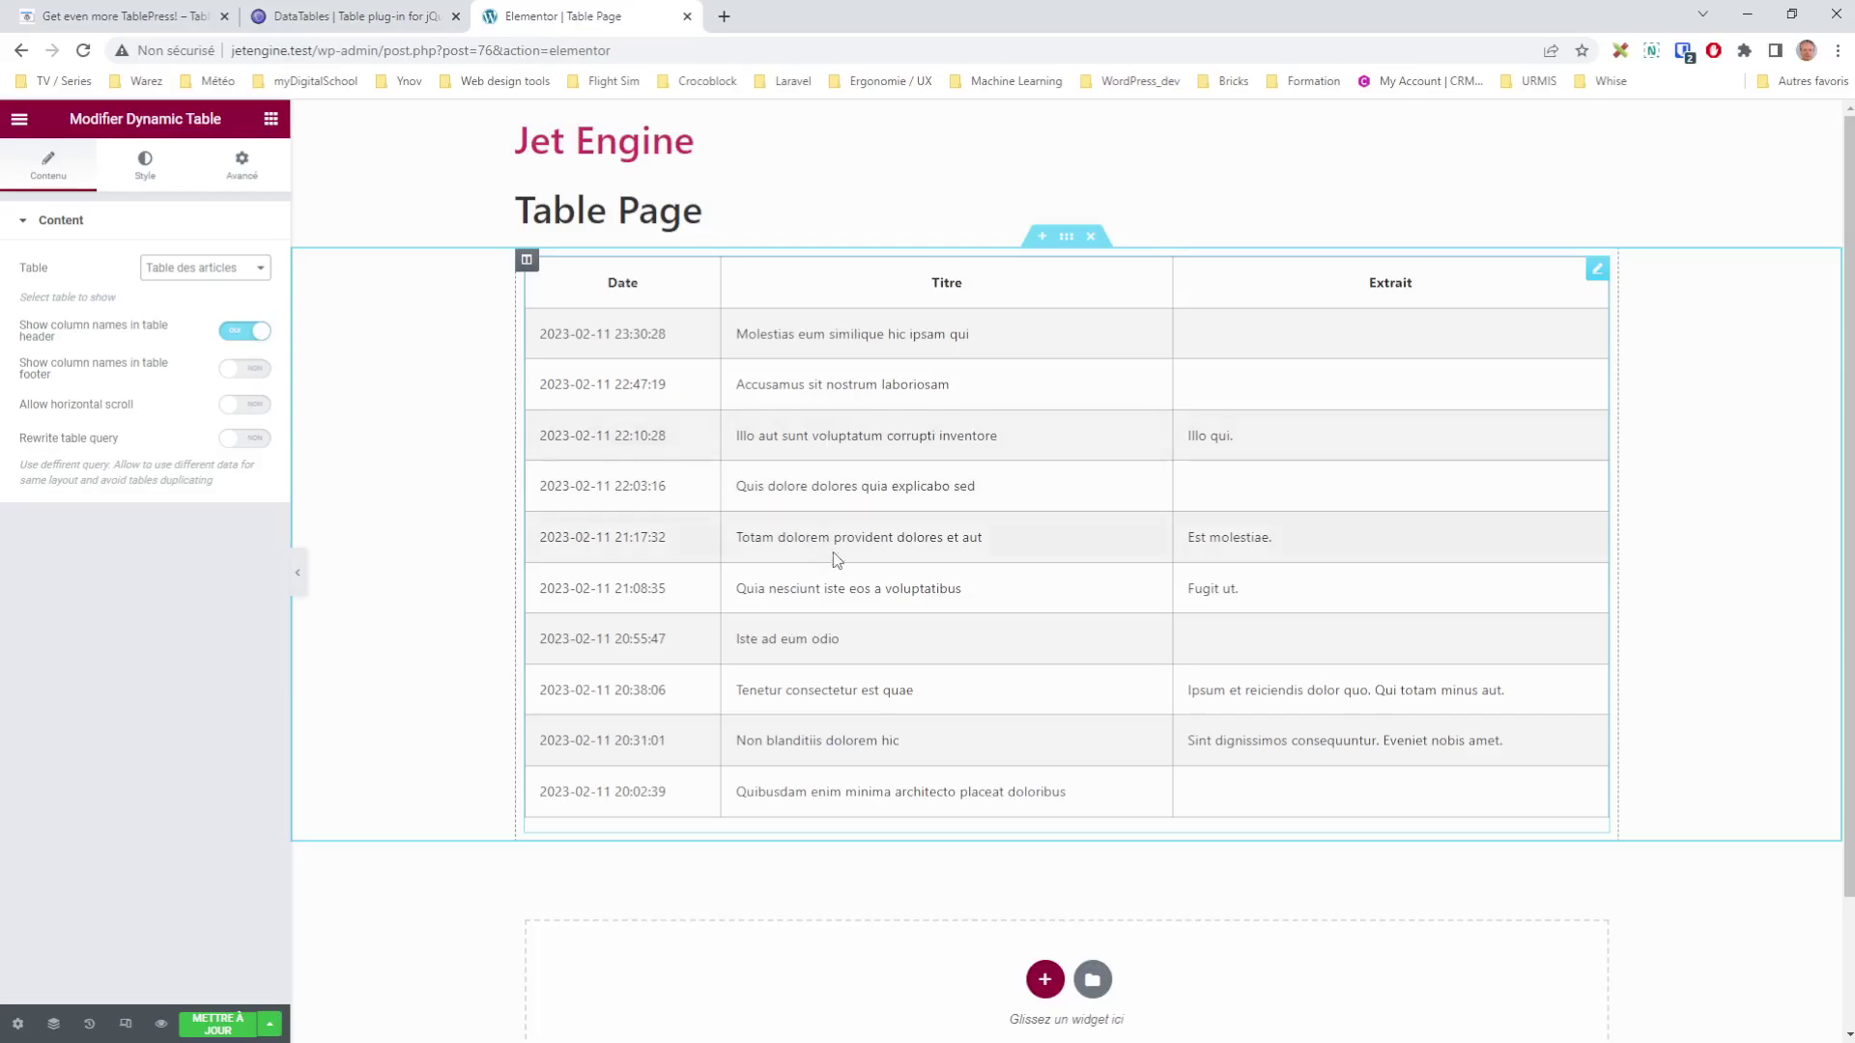
Review the Dynamic Table widget's style and content settings, and update the page
{"action": "left_click", "coordinate": [150, 169]}
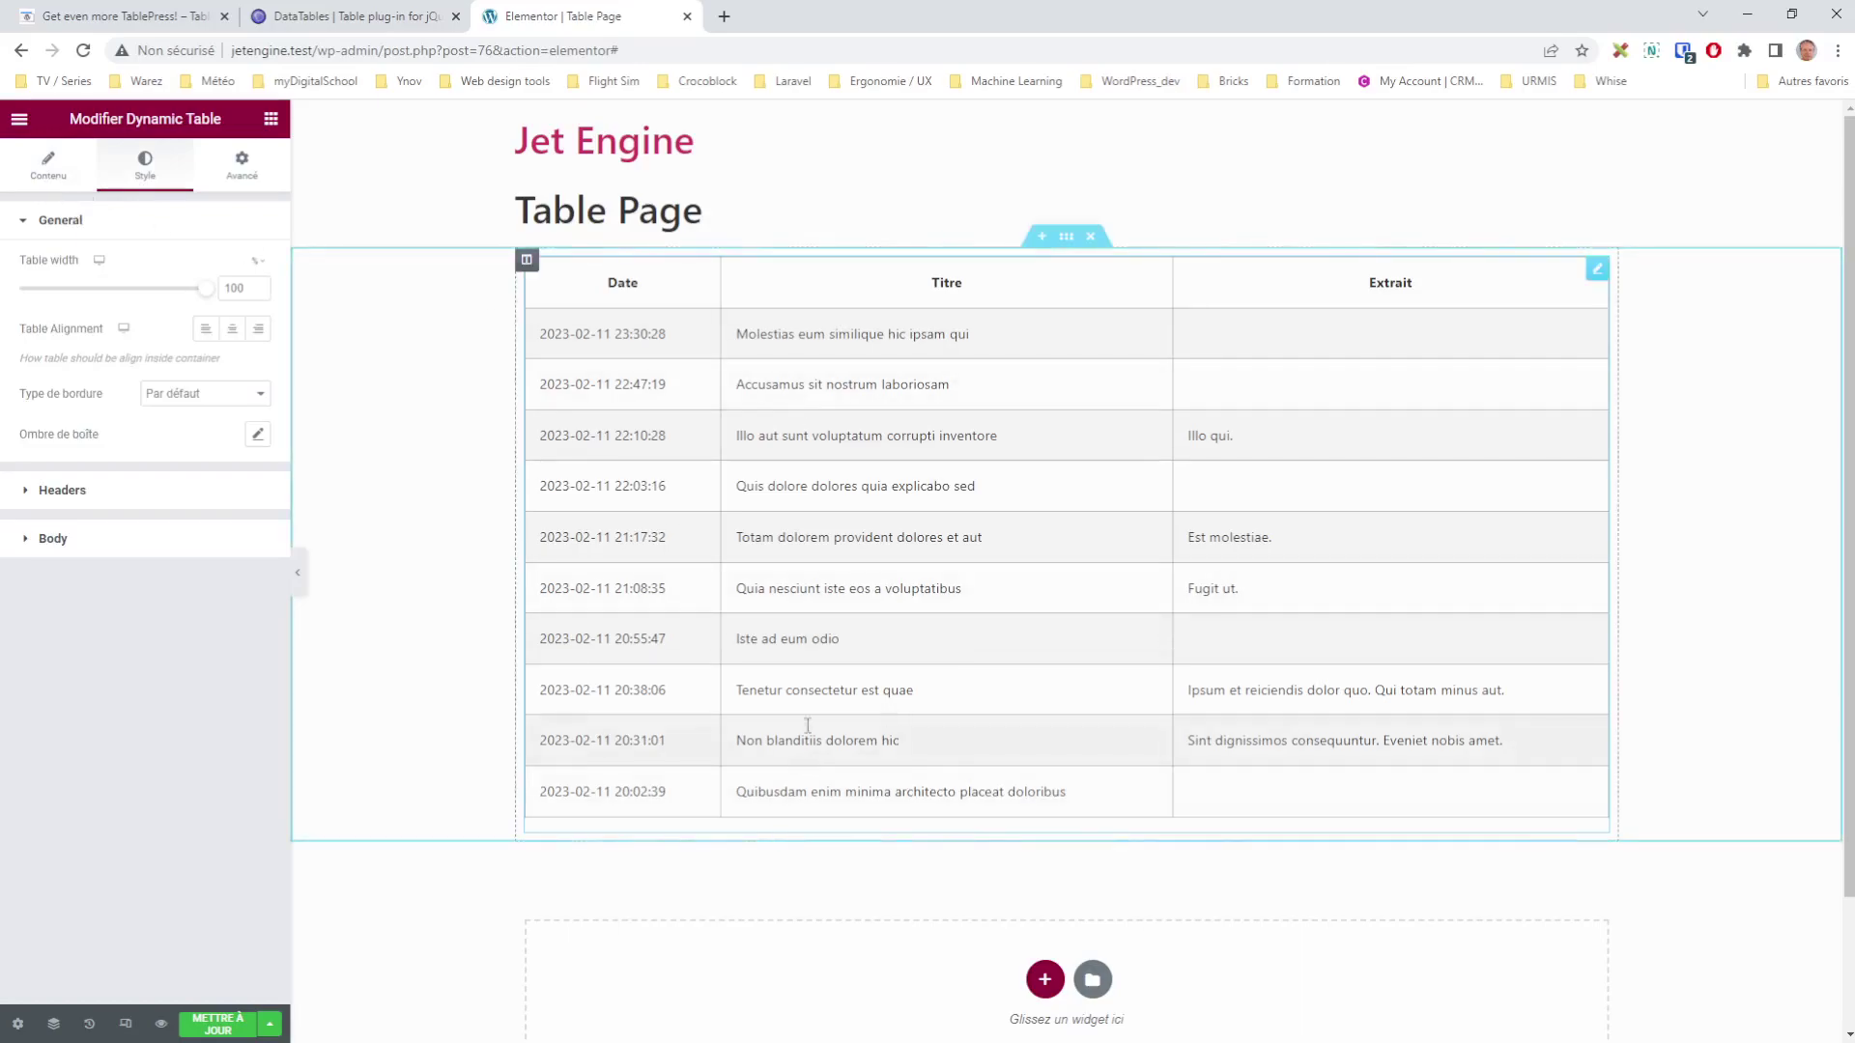
{"action": "left_click", "coordinate": [40, 164]}
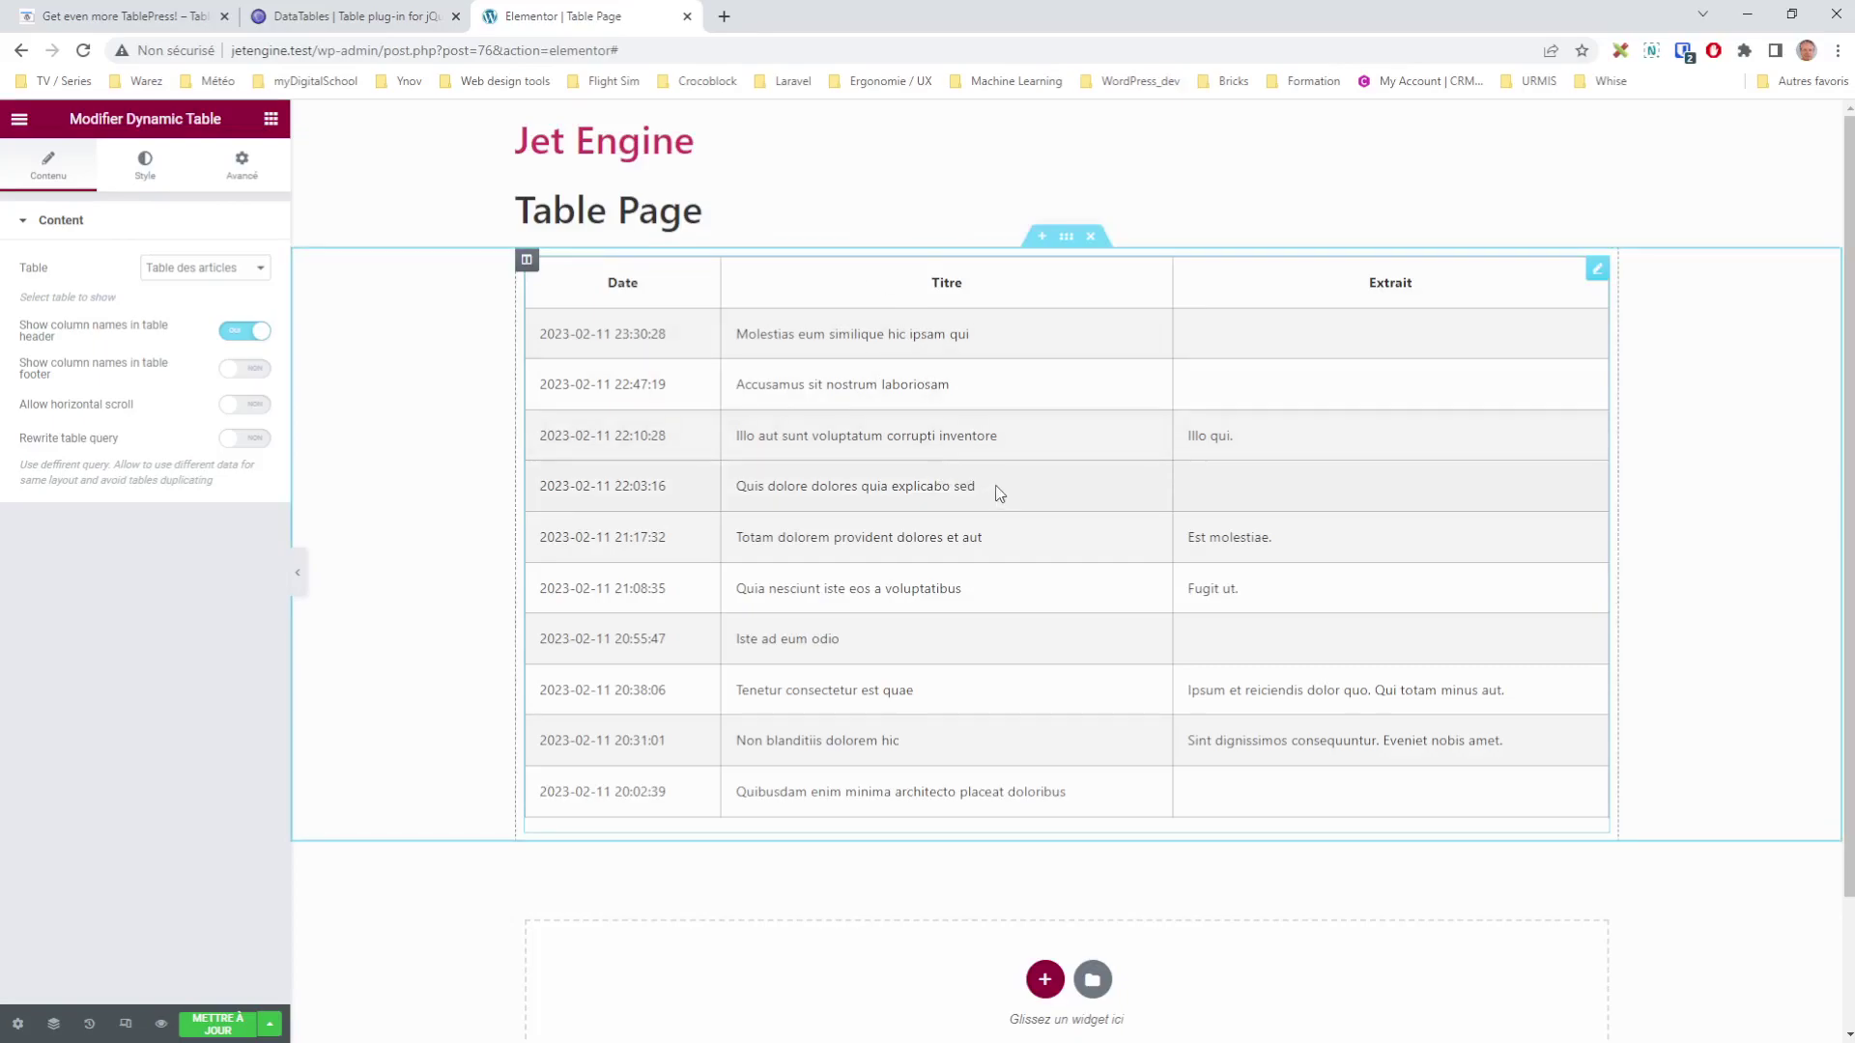
{"action": "left_click", "coordinate": [154, 173]}
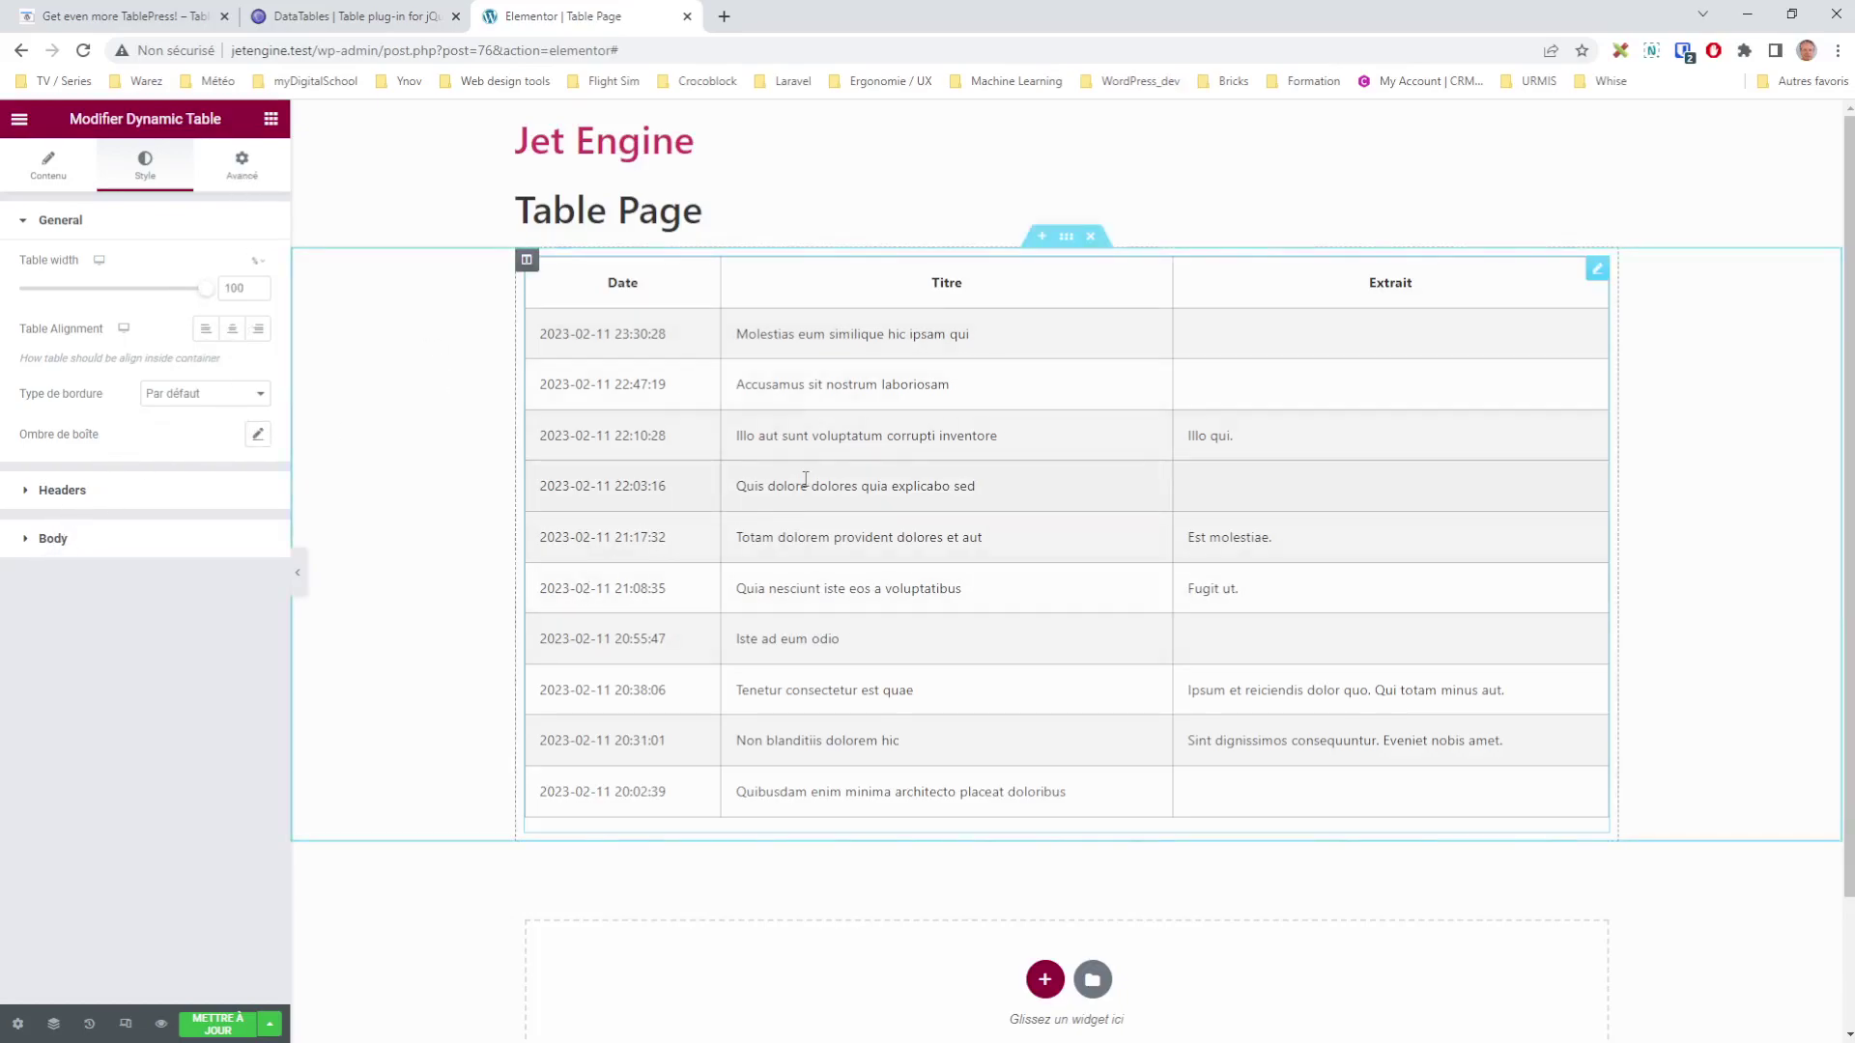
{"action": "left_click", "coordinate": [218, 1024]}
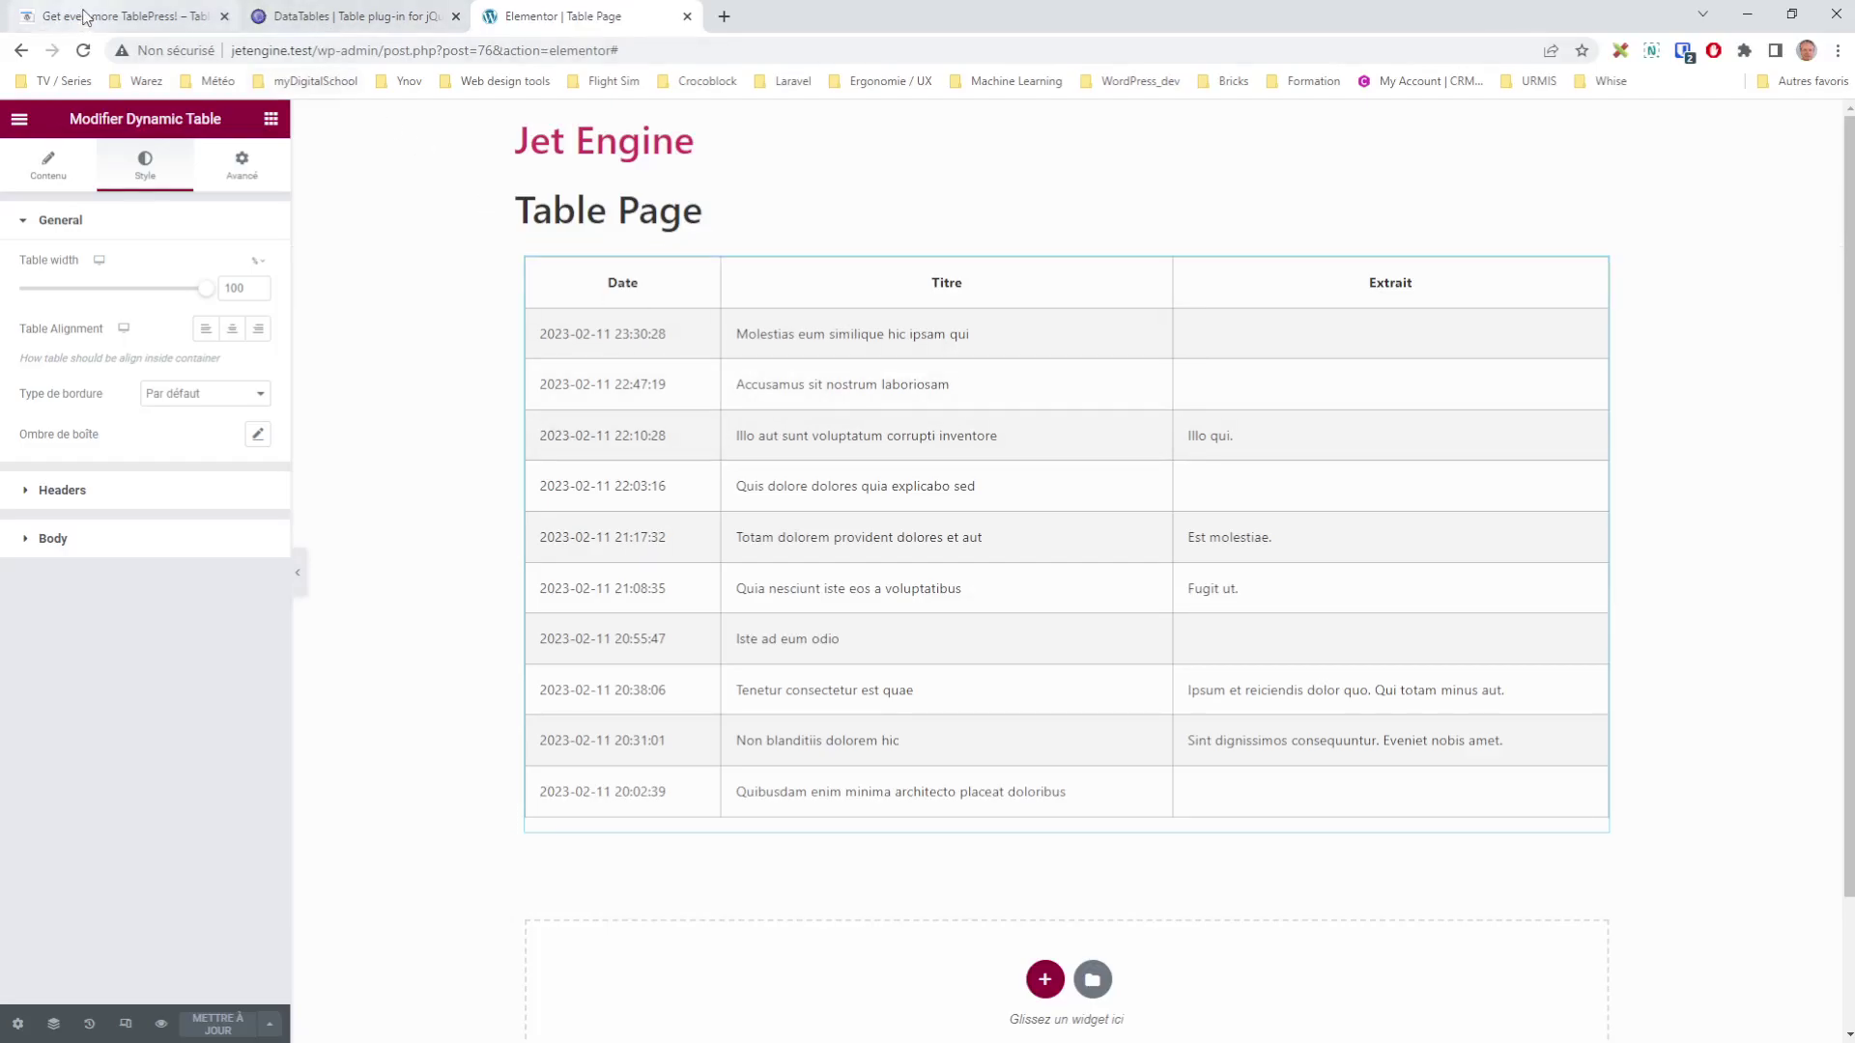
Switch to the TablePress site's home page and examine its demo table by filtering it on a first name
{"action": "left_click", "coordinate": [83, 16]}
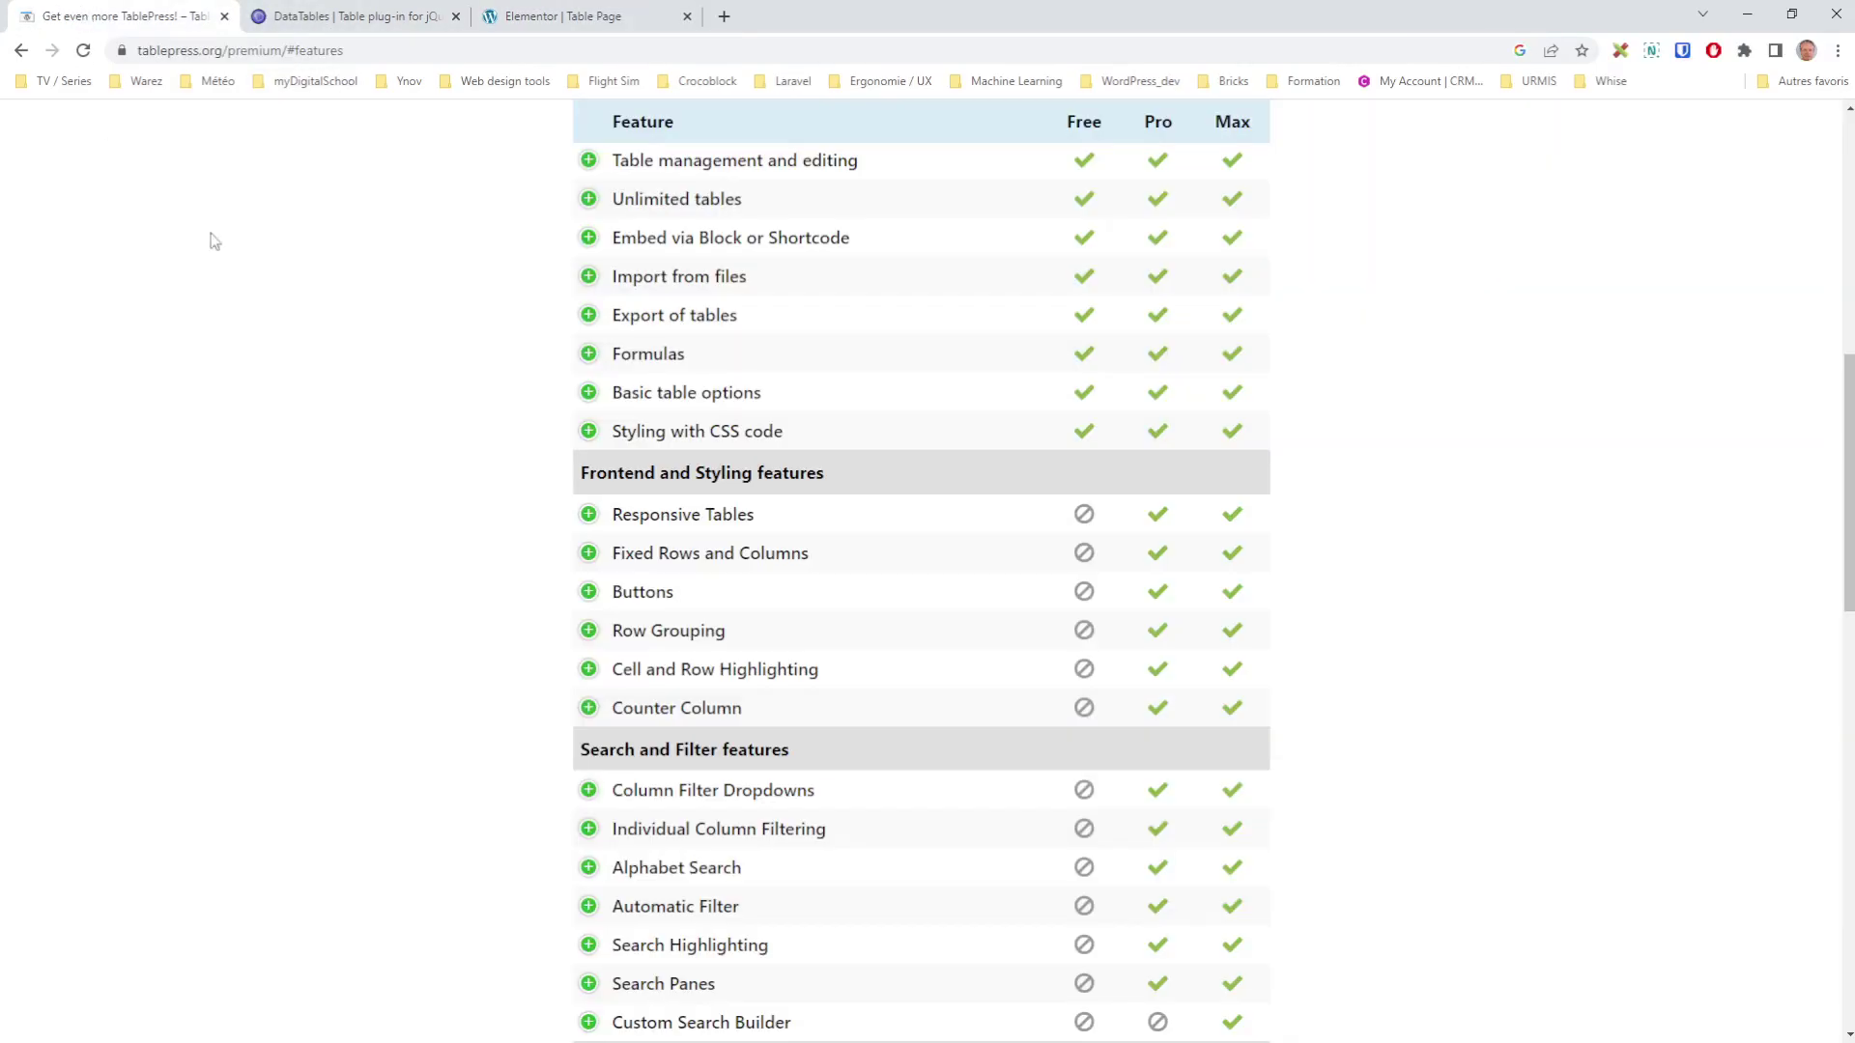
{"action": "left_click", "coordinate": [20, 51]}
{"action": "left_click", "coordinate": [20, 51]}
{"action": "left_click", "coordinate": [20, 51]}
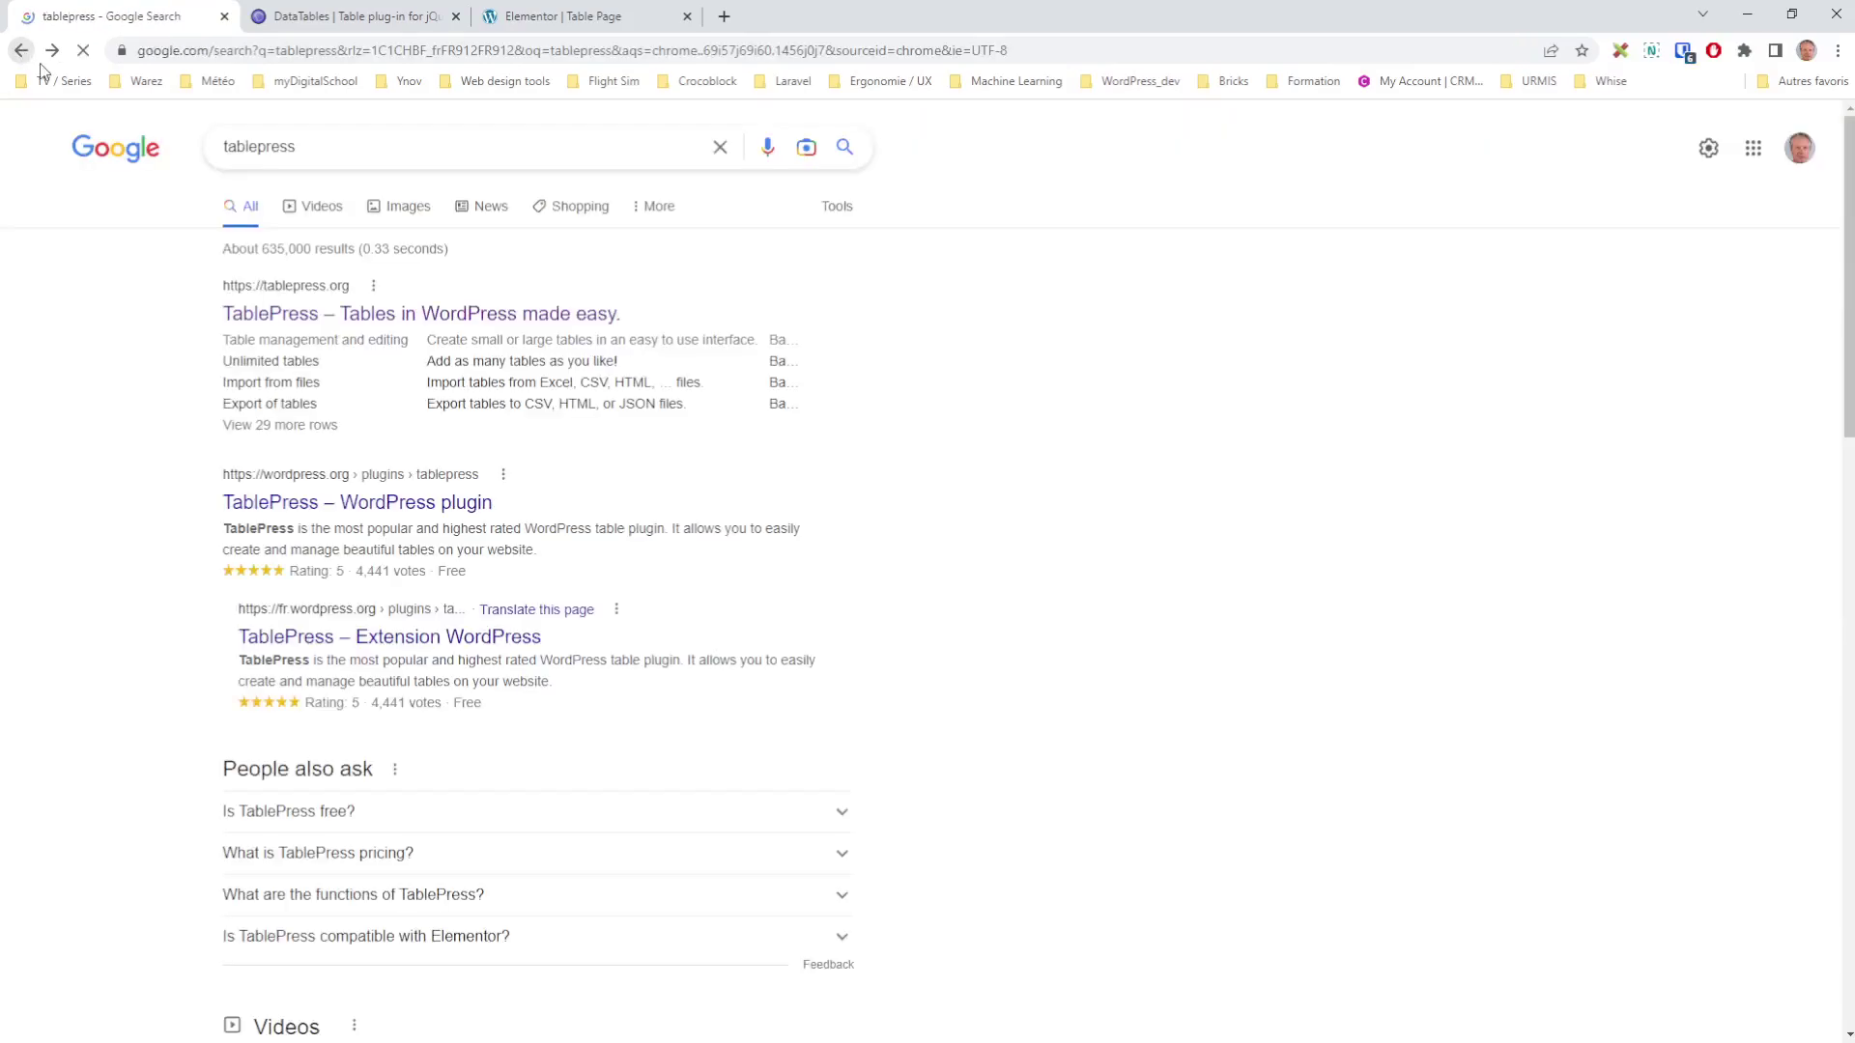
{"action": "left_click", "coordinate": [52, 50]}
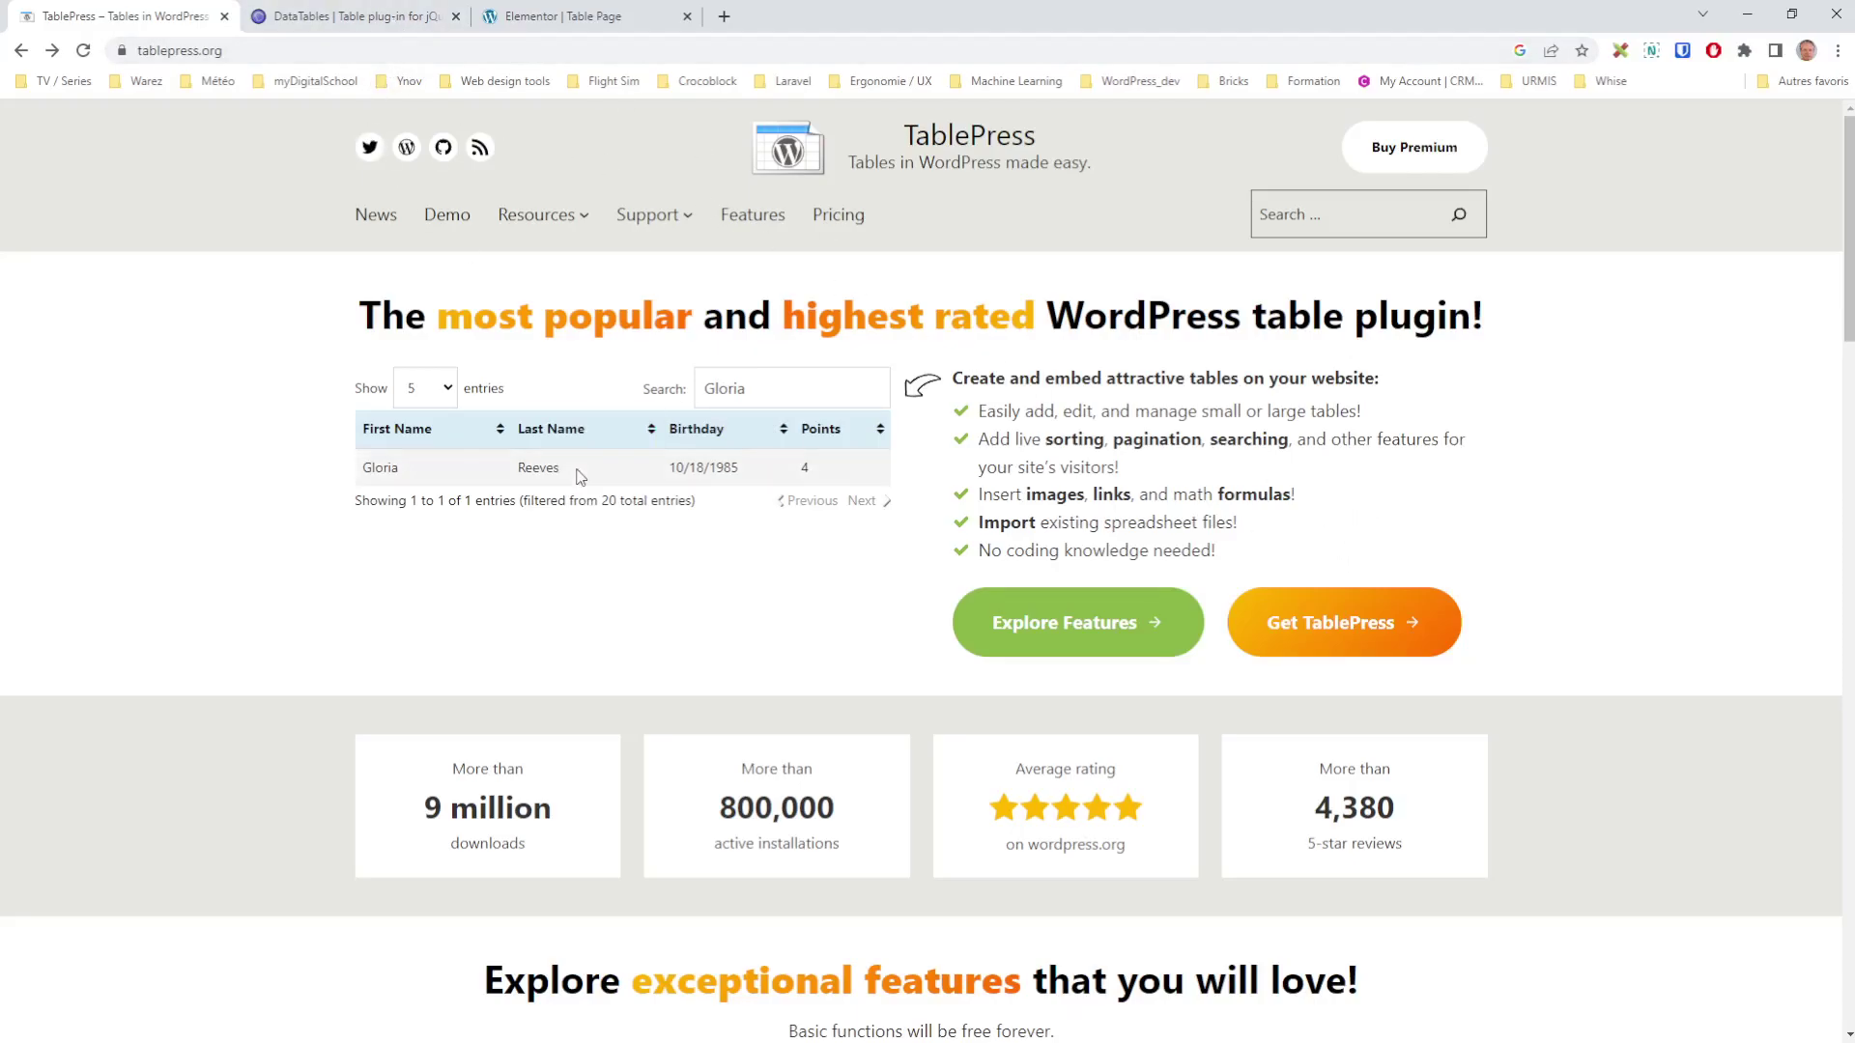
Back in Elementor, set the Dynamic Table widget's CSS ID to post_table and save the page
{"action": "key", "text": "ctrl+3"}
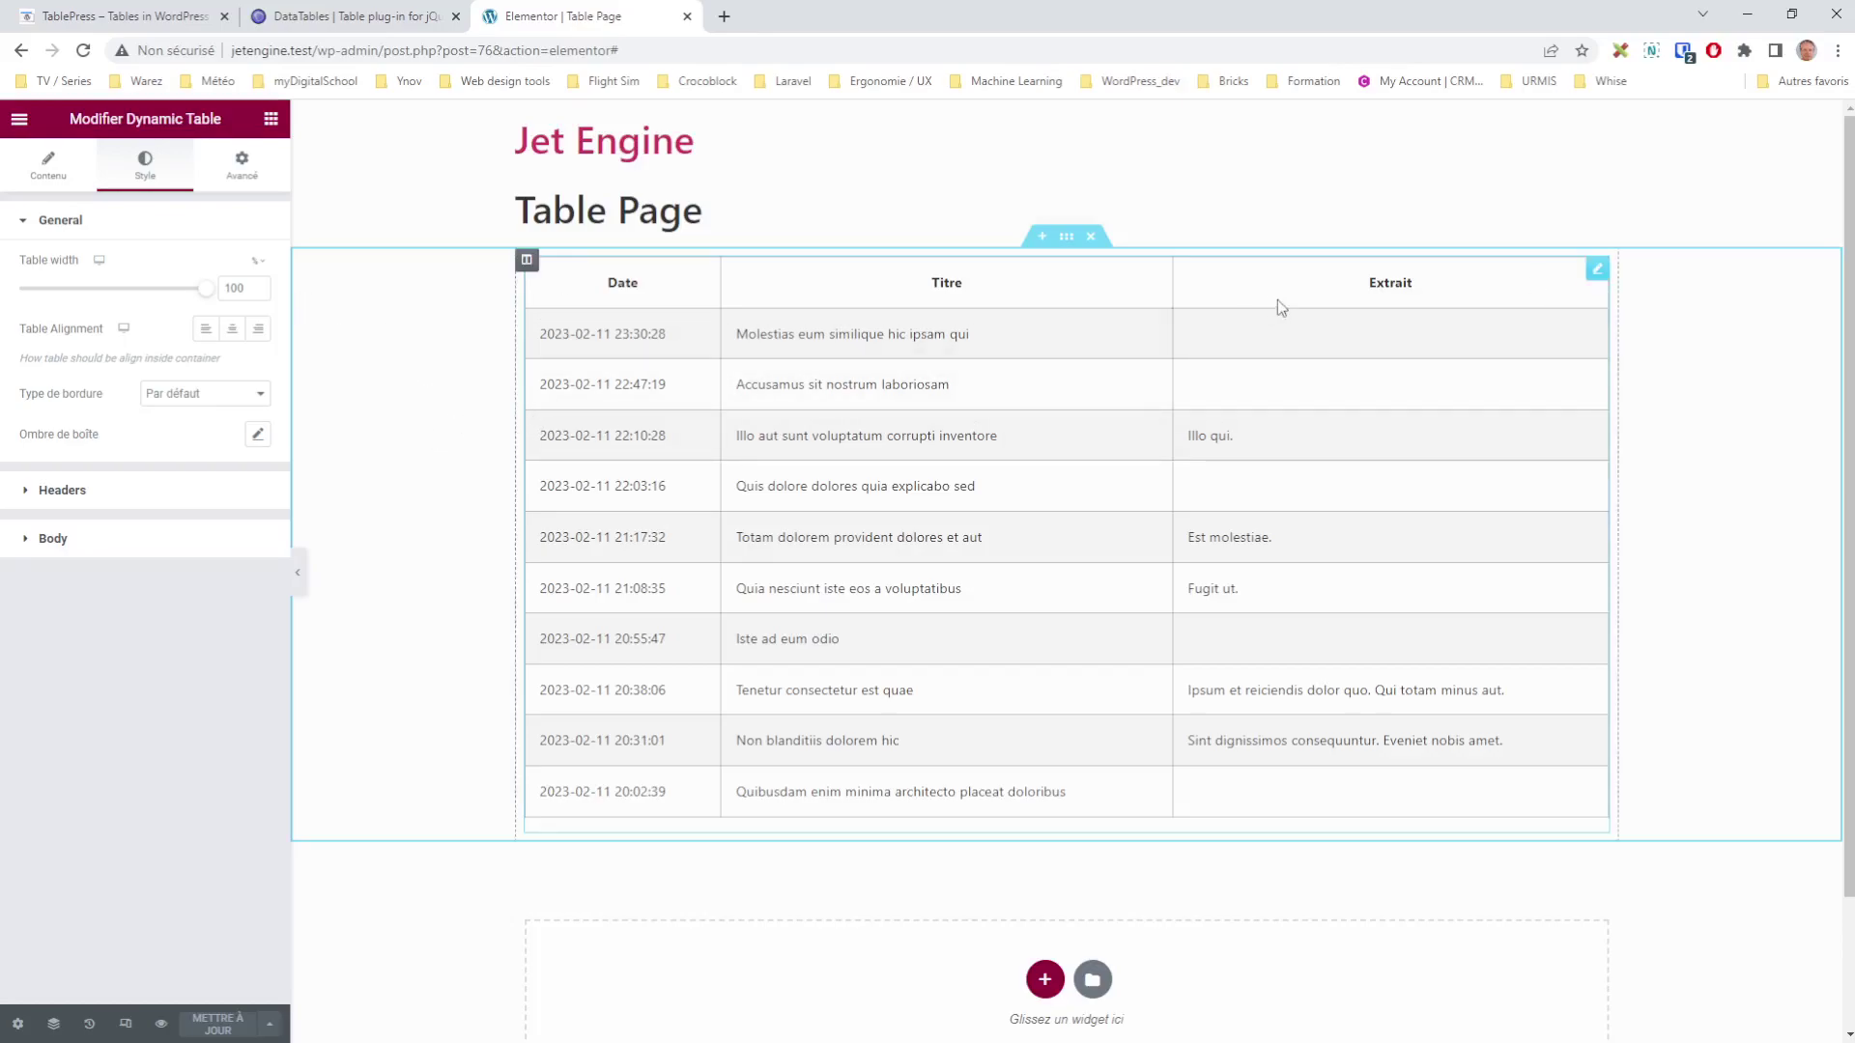
{"action": "left_click", "coordinate": [246, 166]}
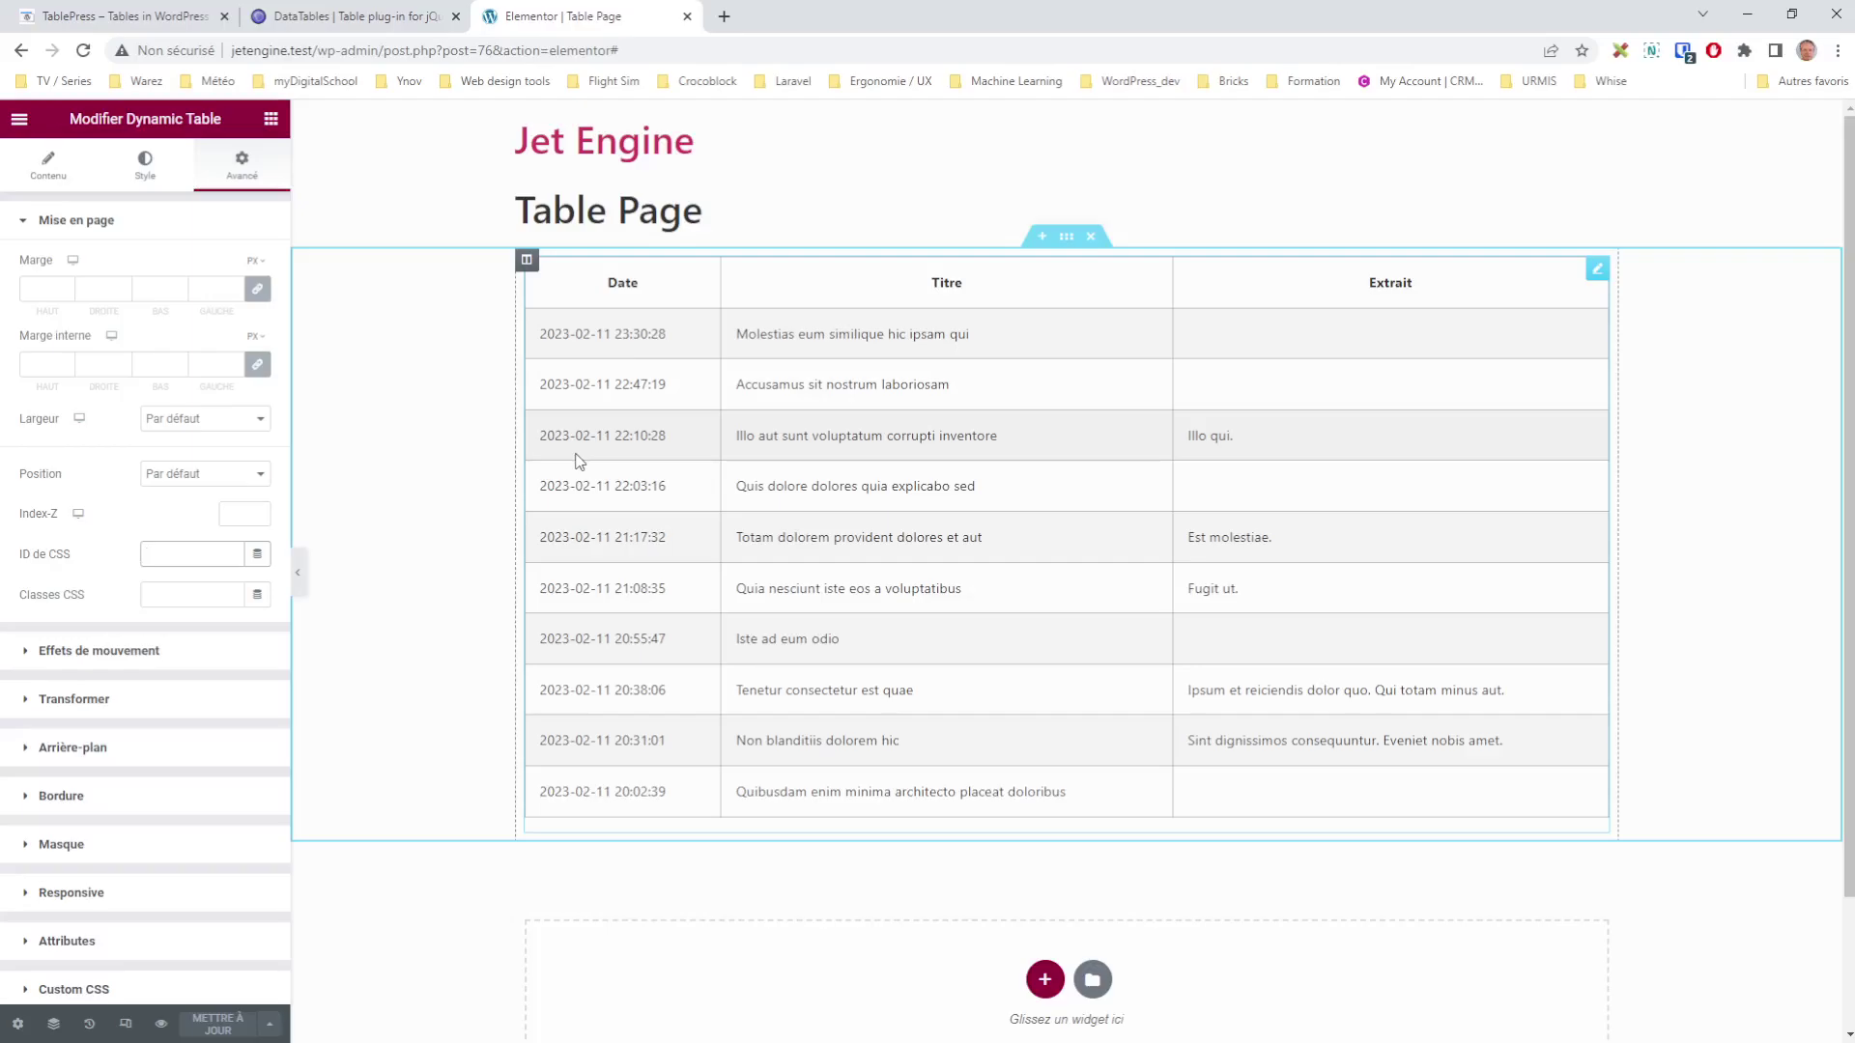
{"action": "type", "text": "post_table"}
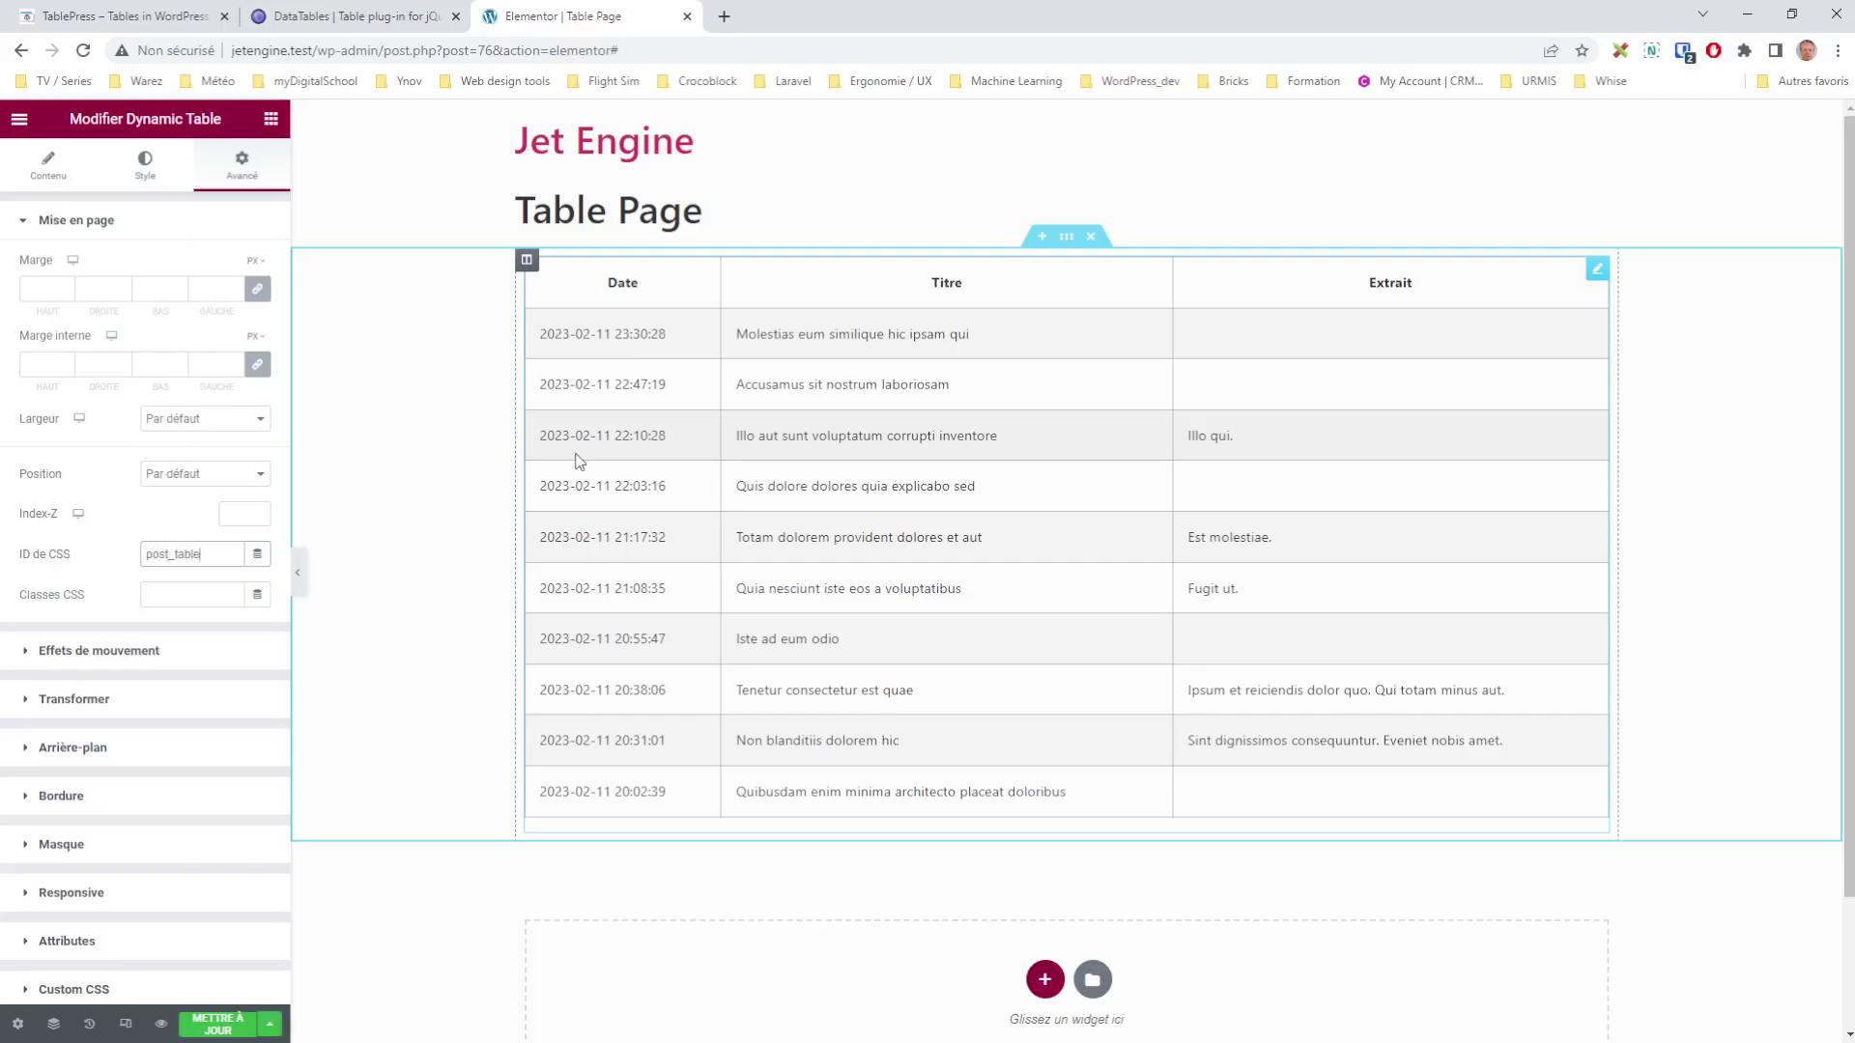
{"action": "key", "text": "ctrl+s"}
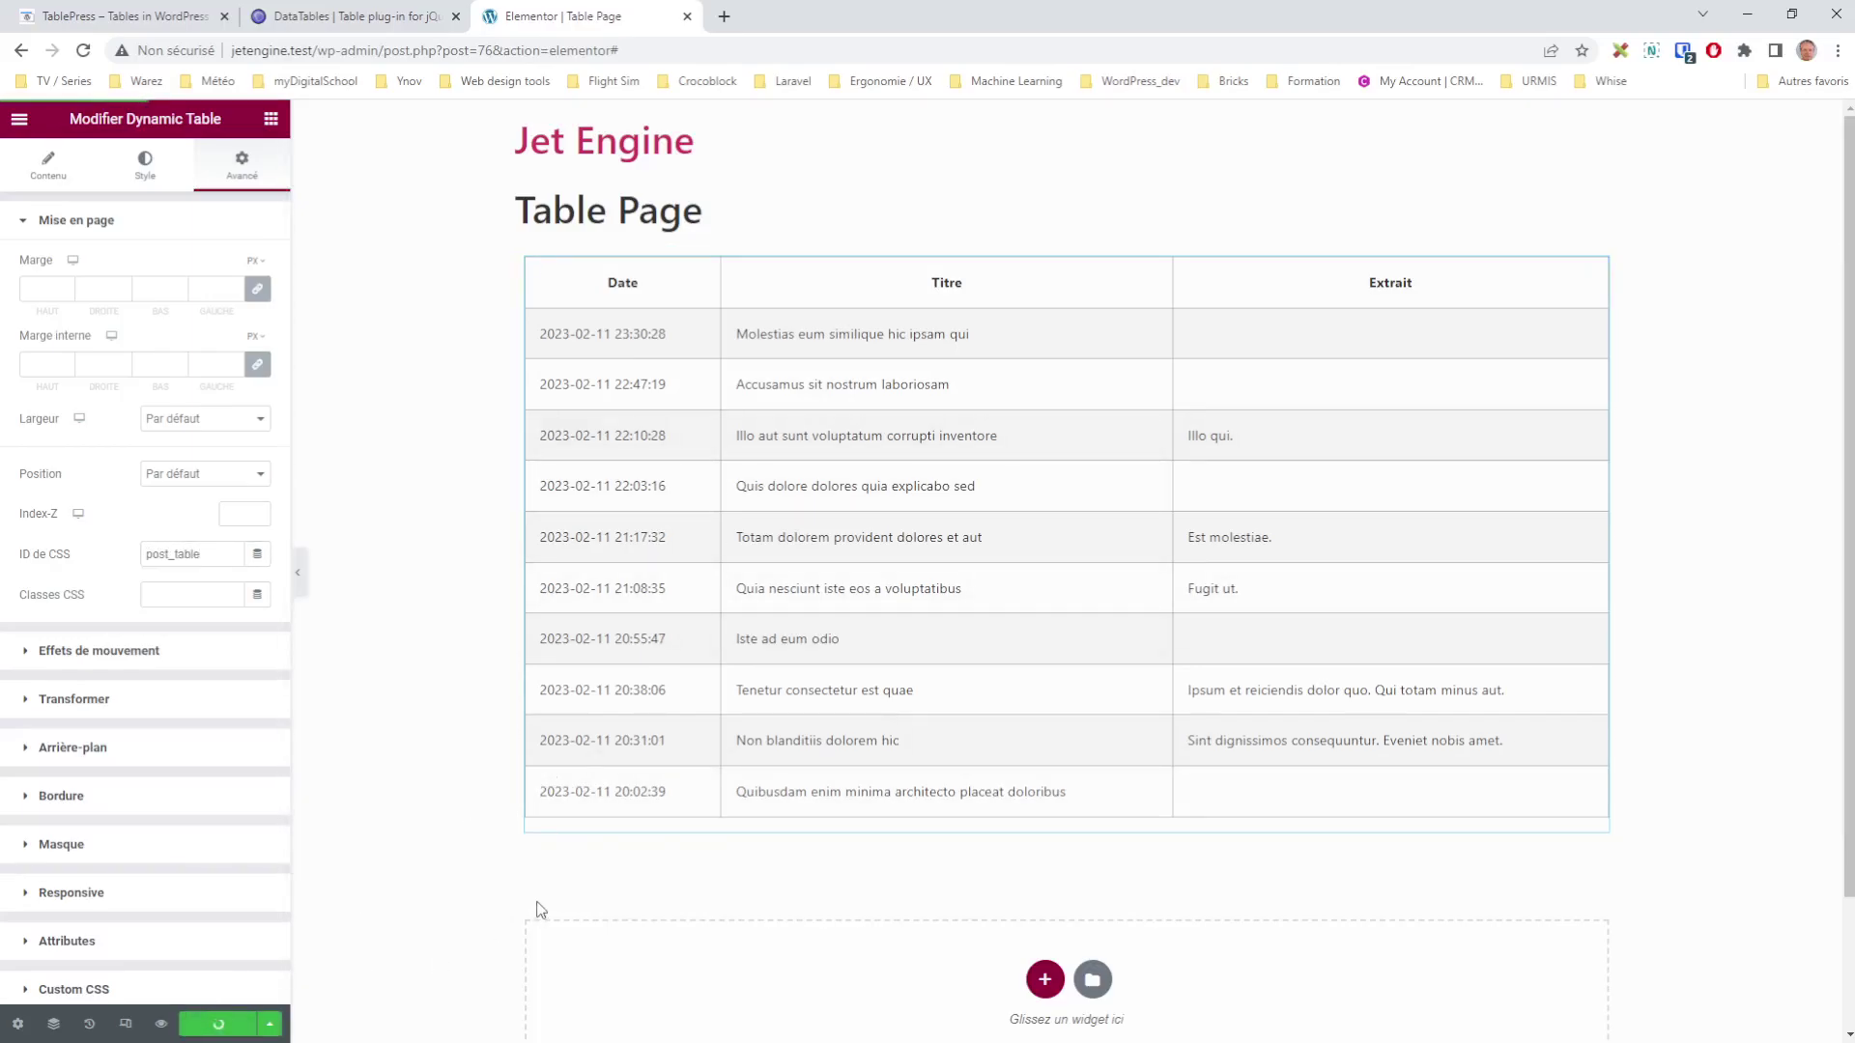
Close the TablePress site and show the DataTables home page at datatables.net from its beginning
{"action": "left_click", "coordinate": [224, 16]}
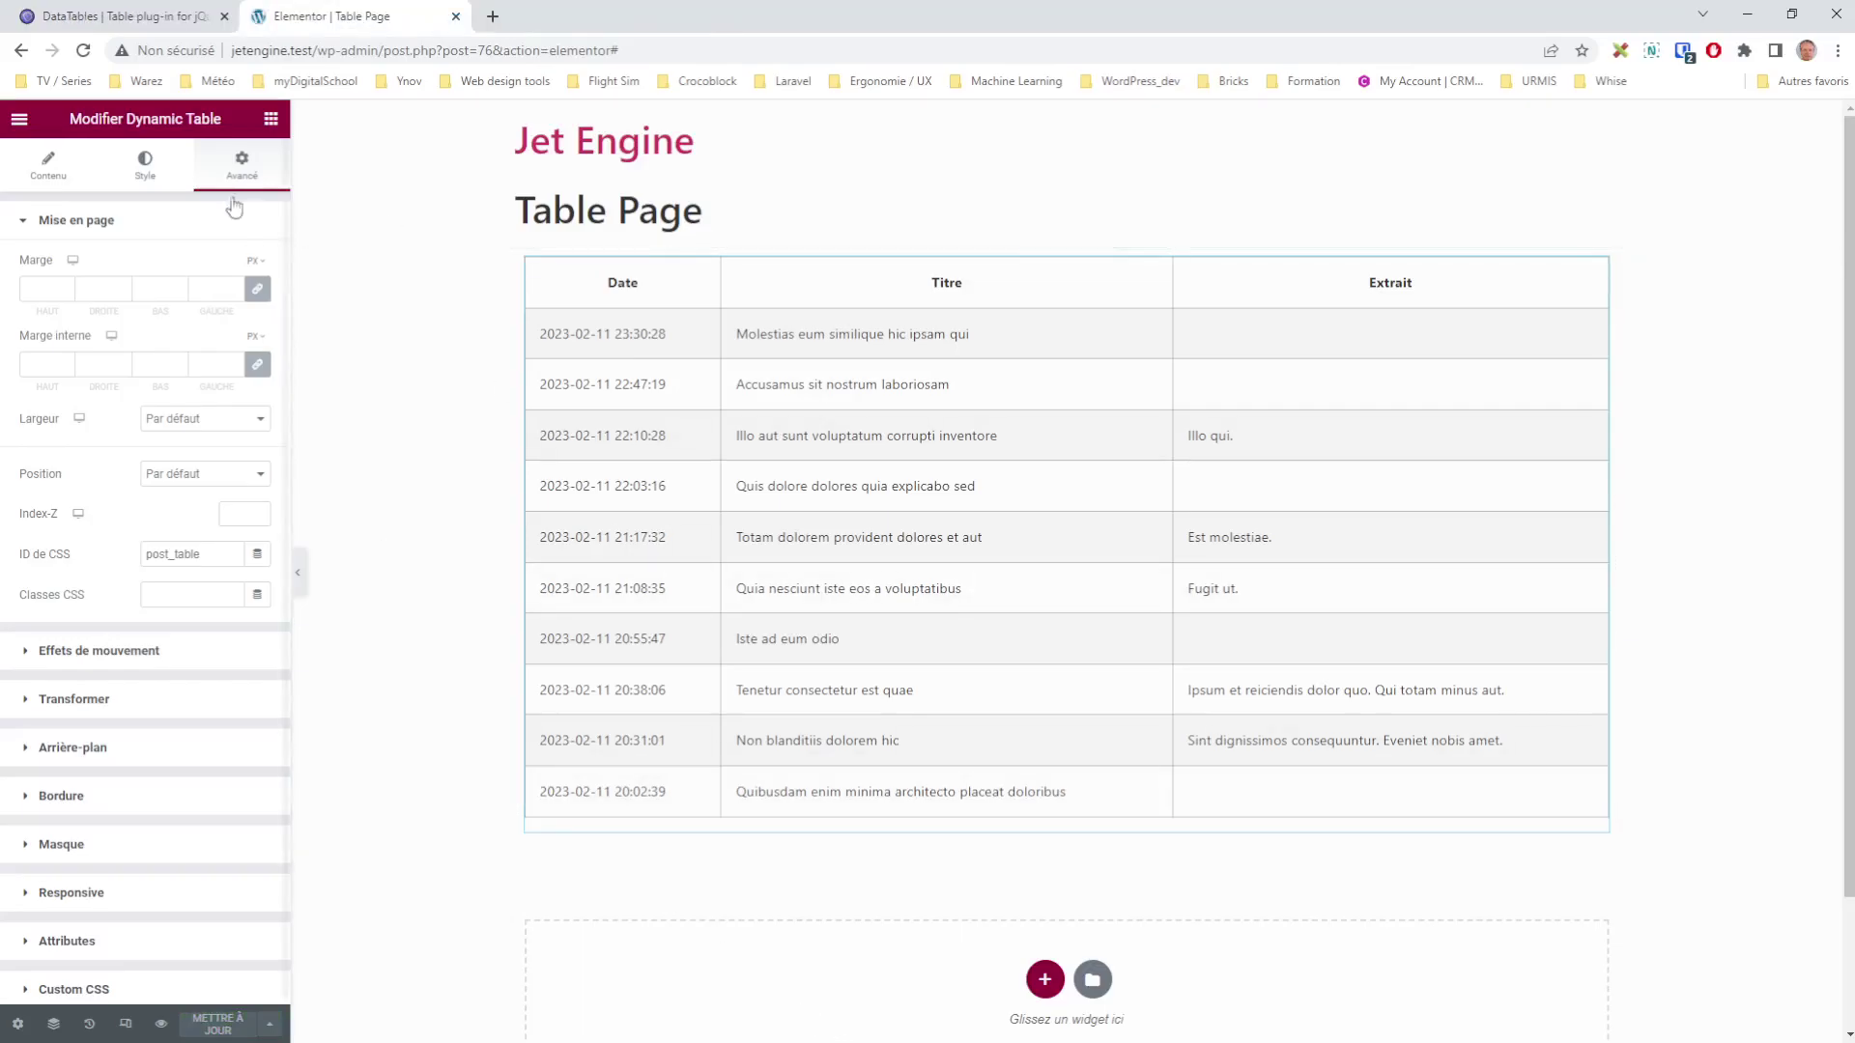
{"action": "left_click", "coordinate": [143, 19]}
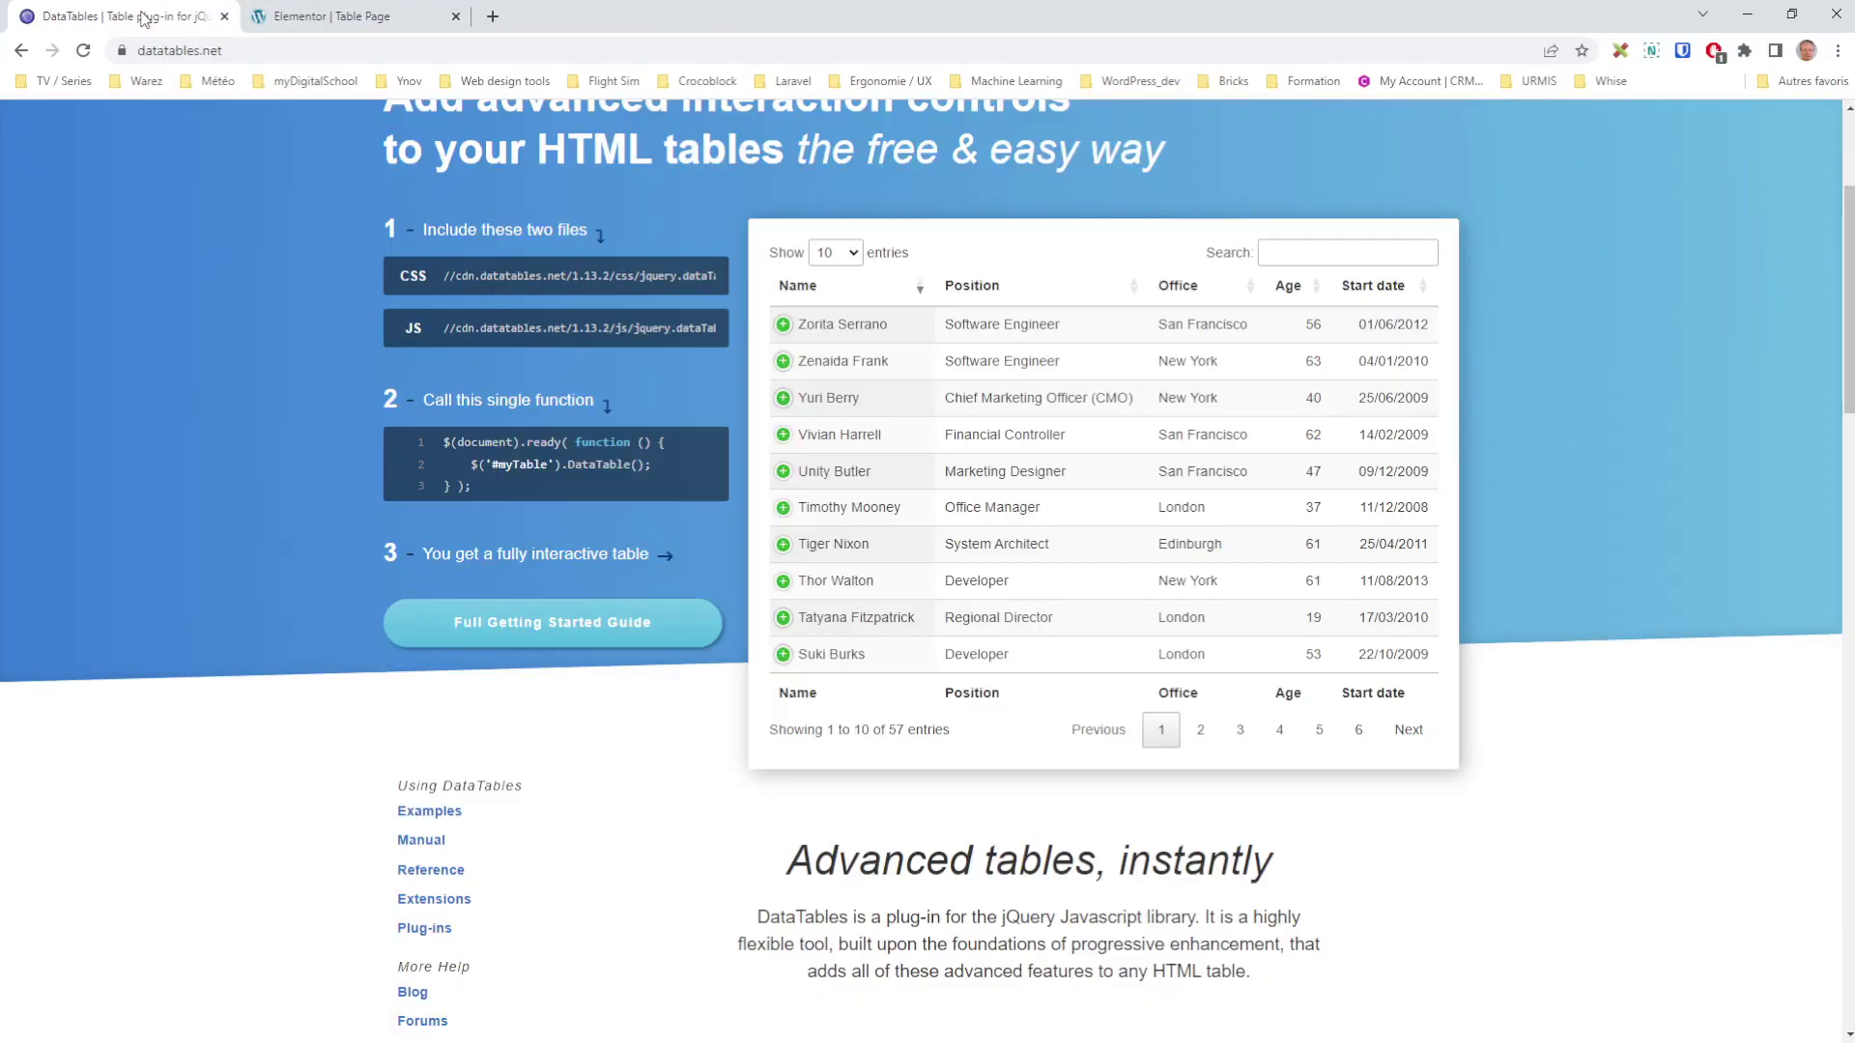
{"action": "left_click", "coordinate": [249, 48]}
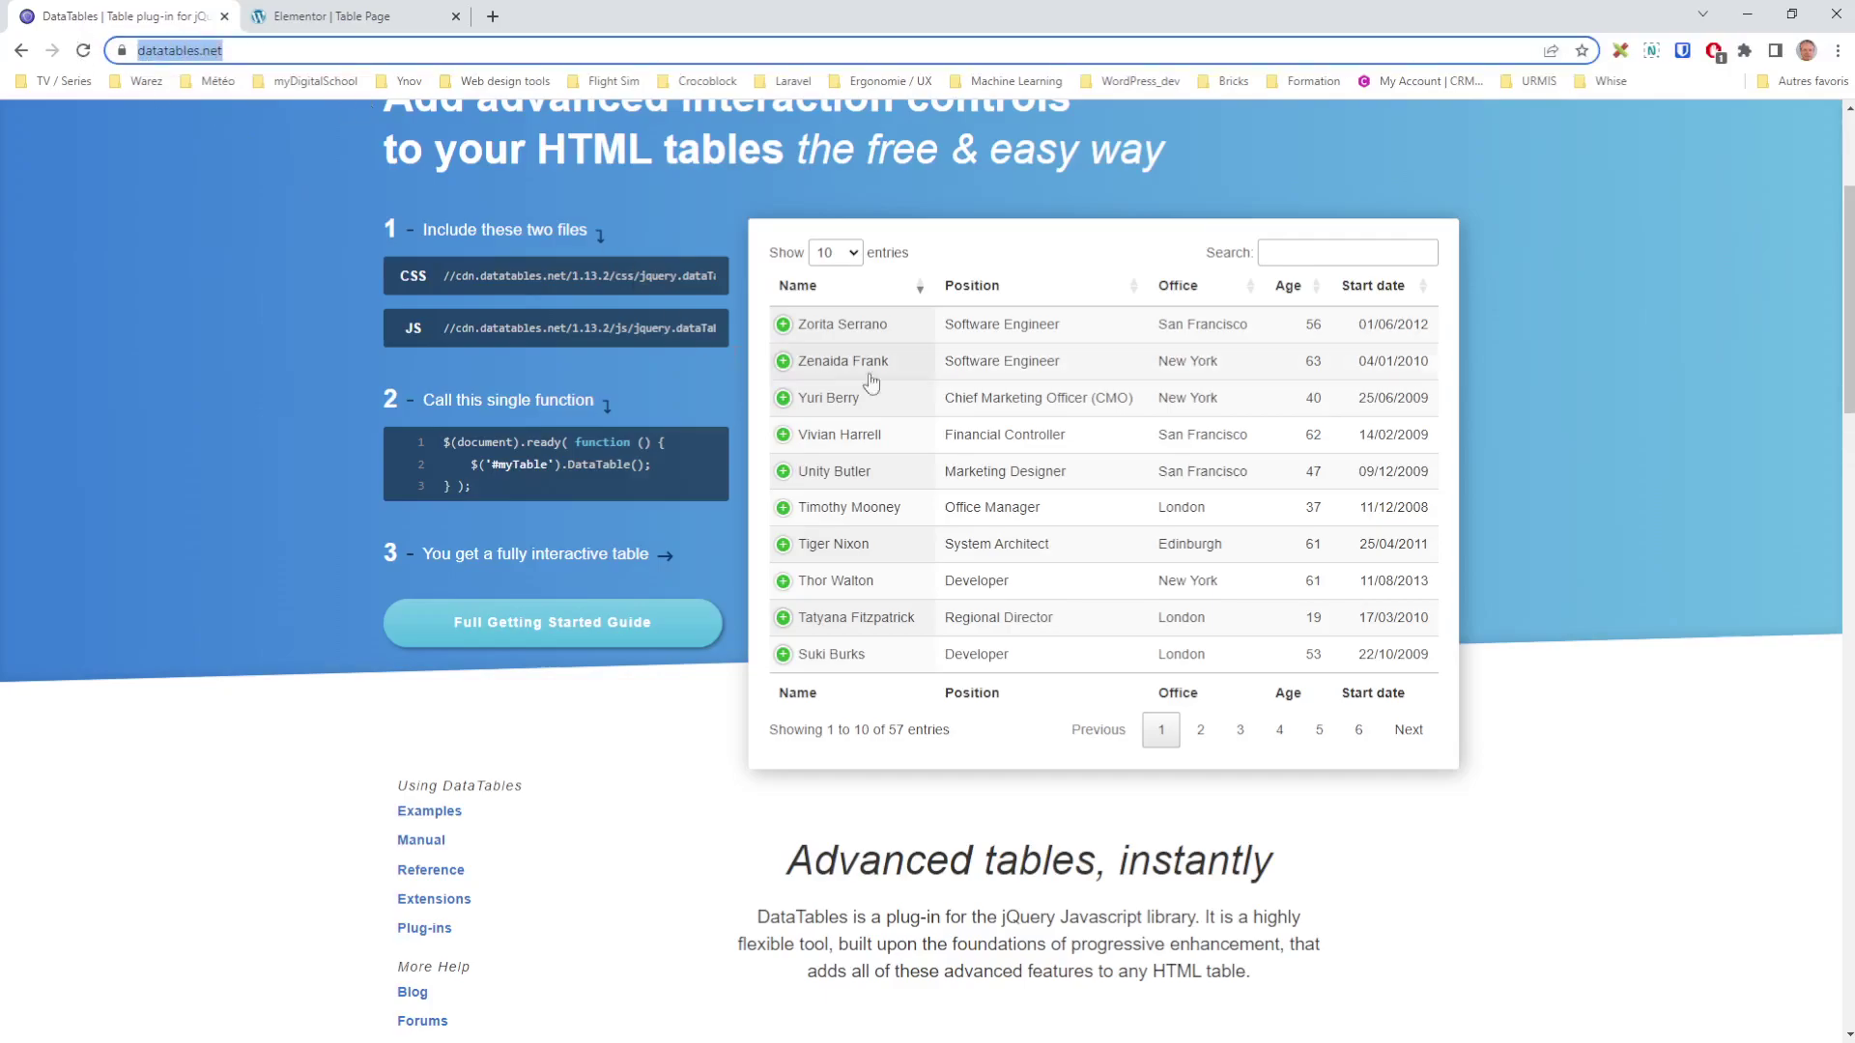
{"action": "left_click_drag", "start_coordinate": [1849, 356], "coordinate": [1845, 259]}
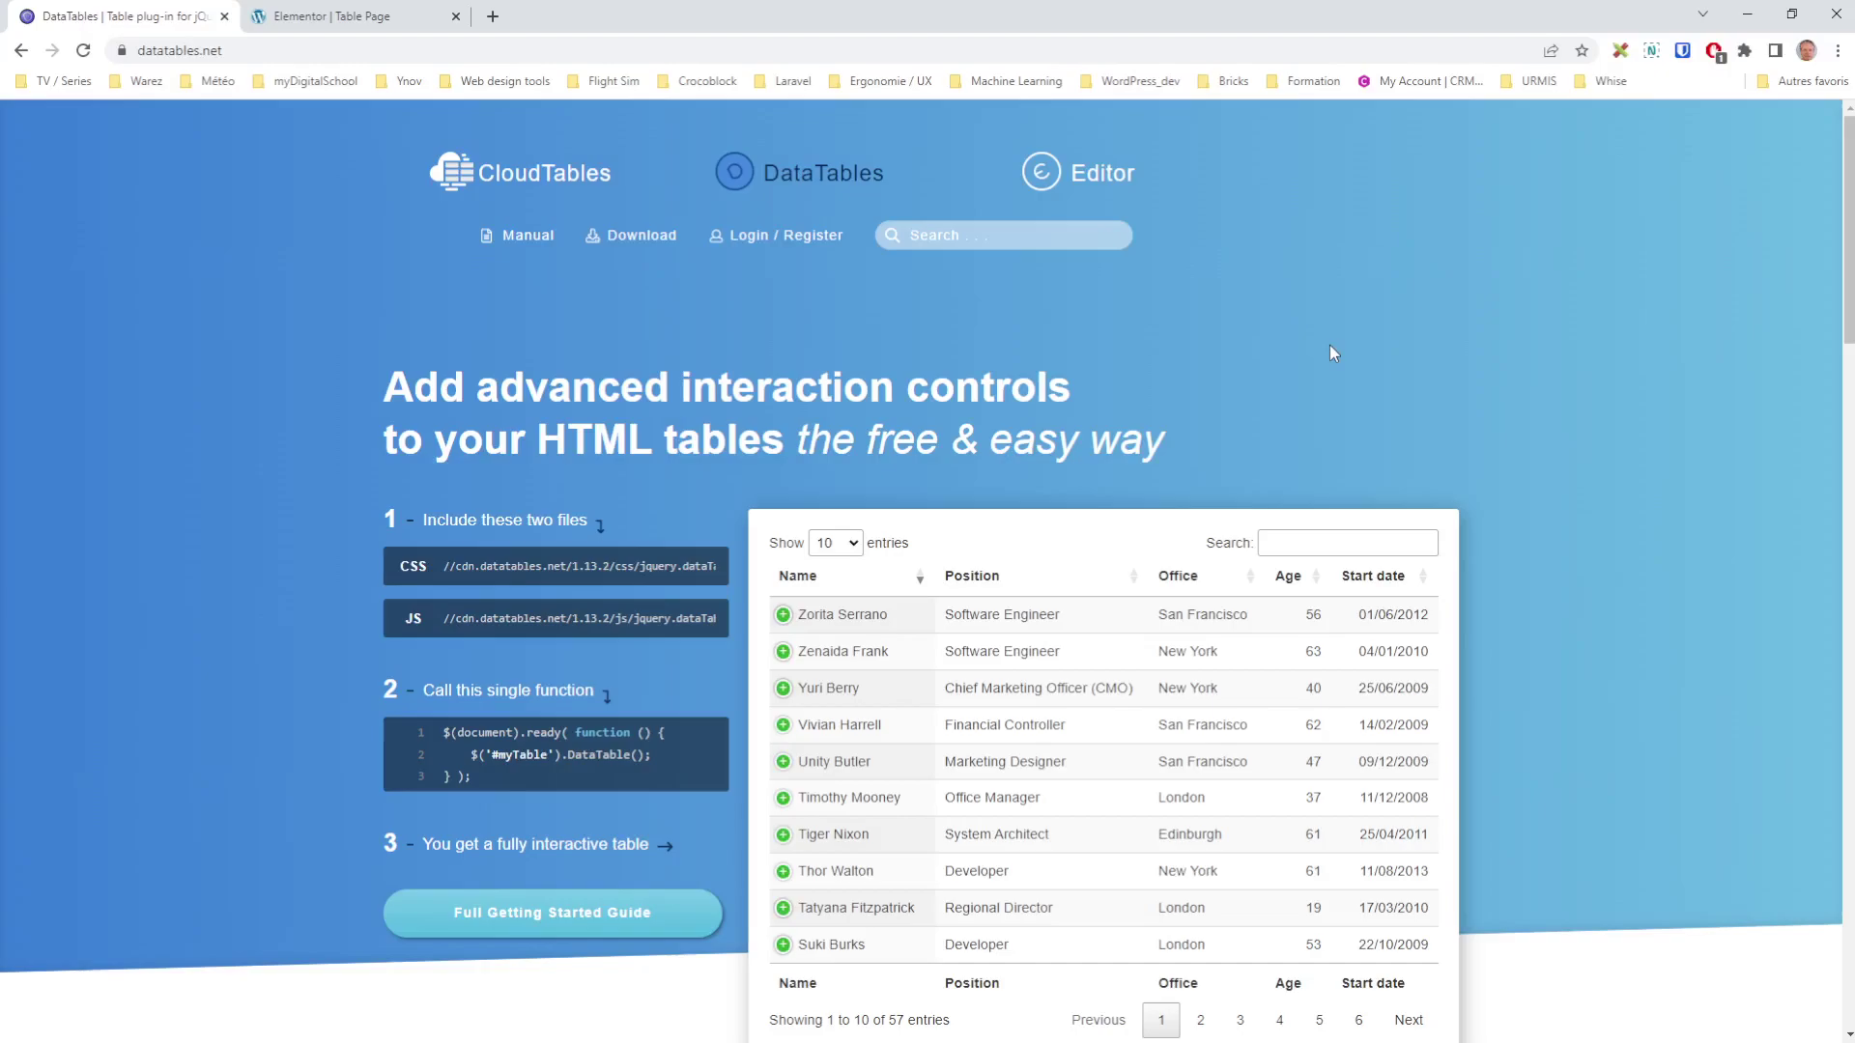
Expand and collapse the first two rows of the DataTables demo table, and examine the setup instructions beside it
{"action": "left_click", "coordinate": [783, 615]}
{"action": "left_click", "coordinate": [784, 615]}
{"action": "left_click", "coordinate": [783, 652]}
{"action": "left_click", "coordinate": [784, 652]}
{"action": "scroll", "coordinate": [1019, 649], "scroll_direction": "down", "scroll_amount": 3}
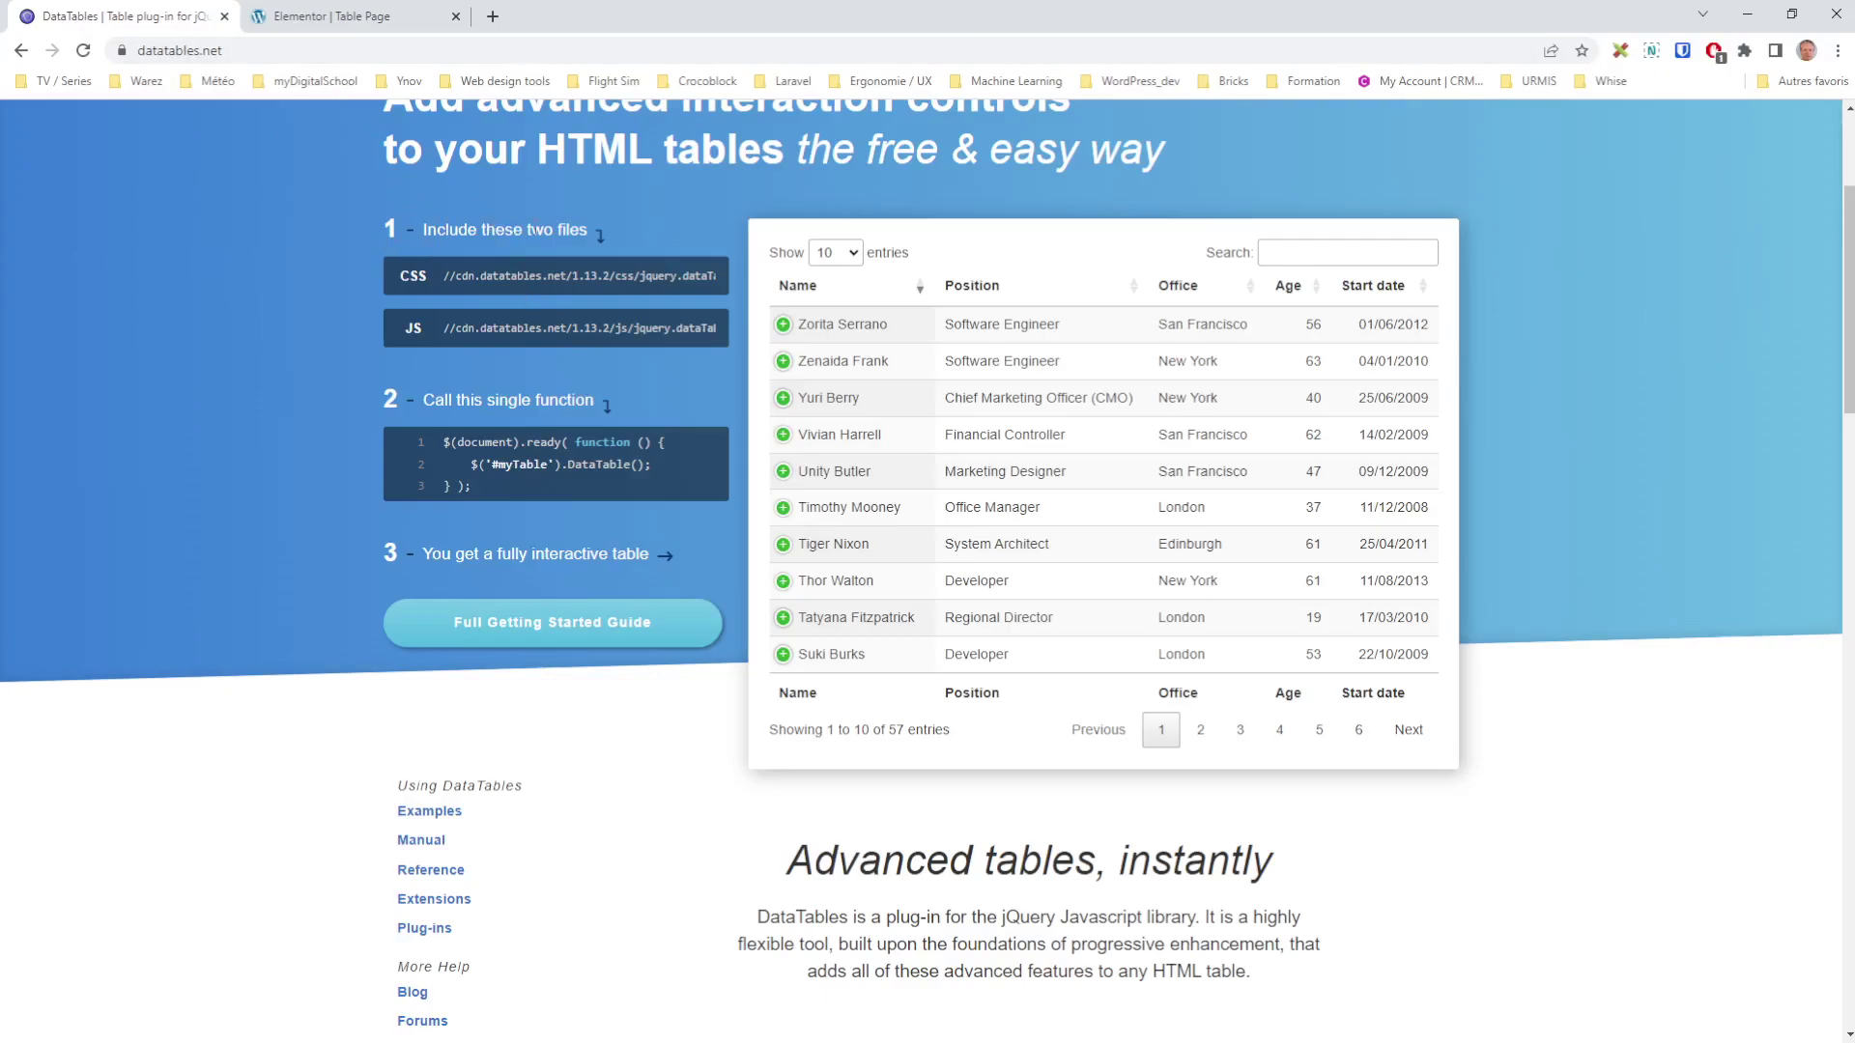
Leave the Elementor editor for the WordPress dashboard and open the list of code snippets
{"action": "left_click", "coordinate": [455, 282]}
{"action": "left_click", "coordinate": [402, 21]}
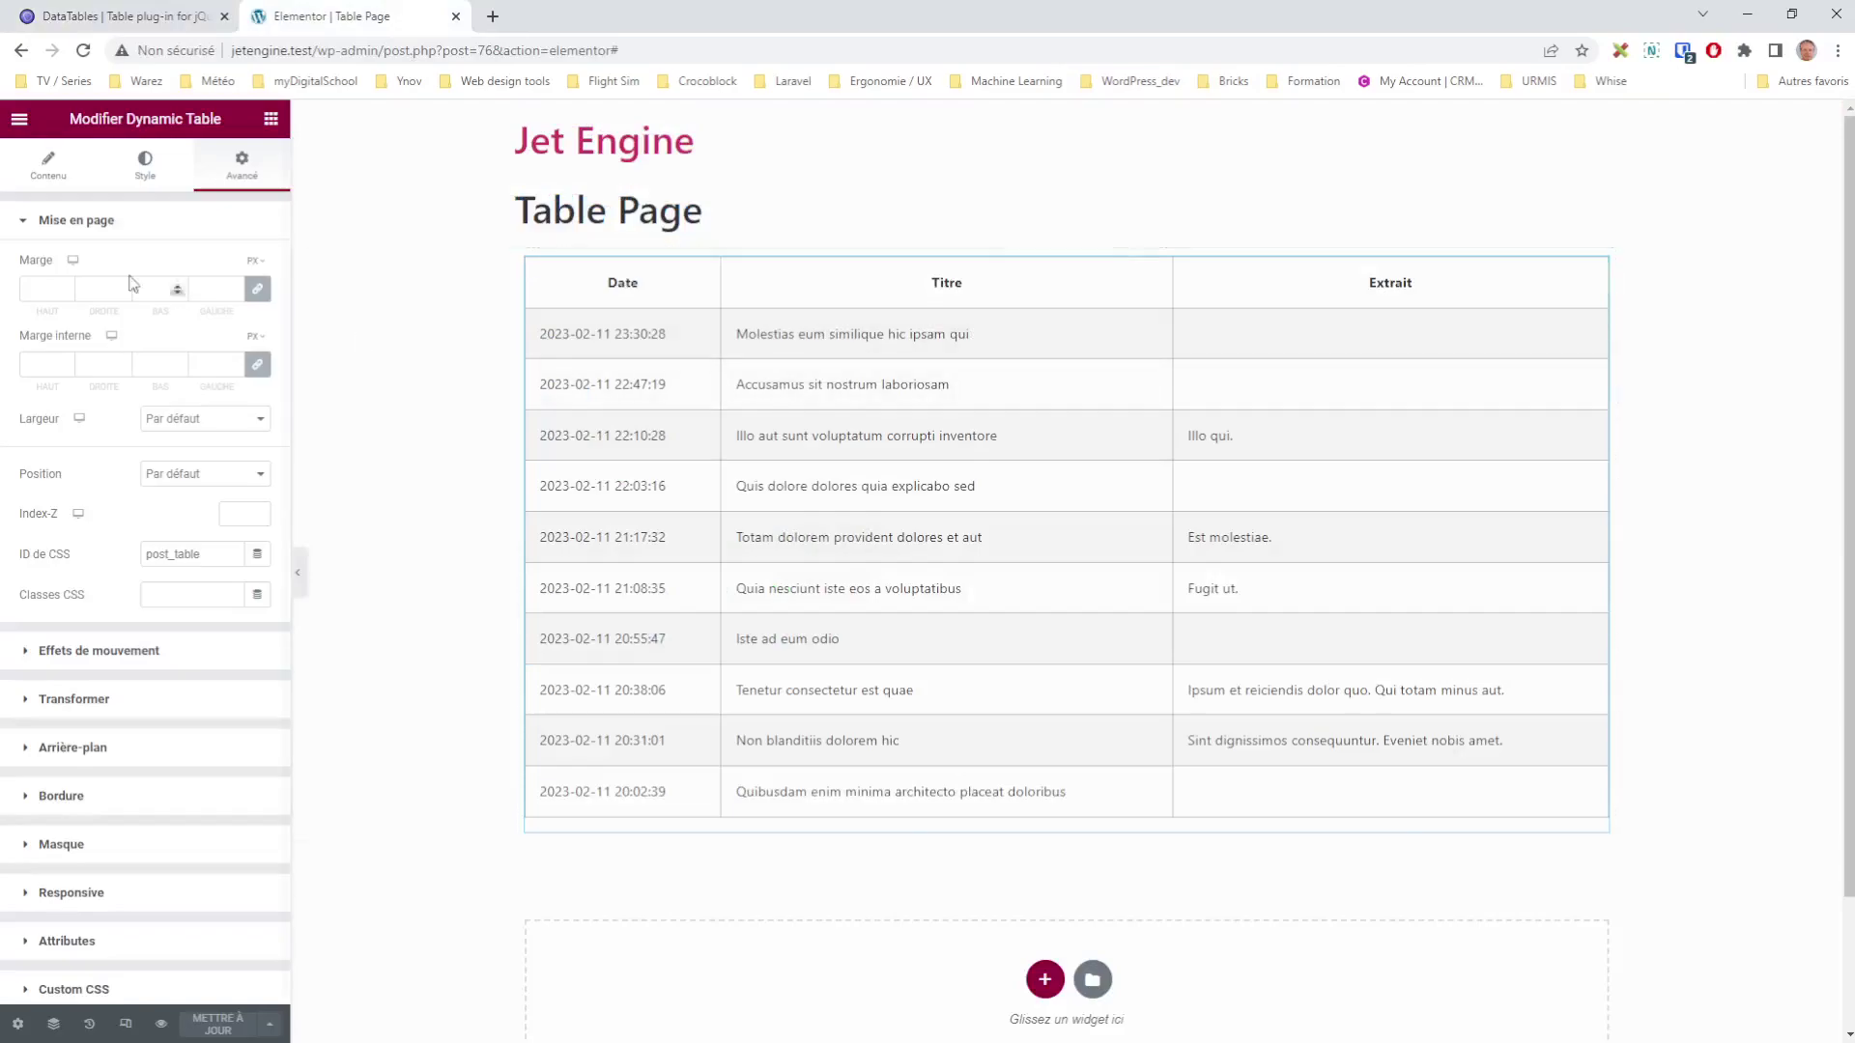
{"action": "left_click", "coordinate": [19, 118]}
{"action": "left_click", "coordinate": [77, 461]}
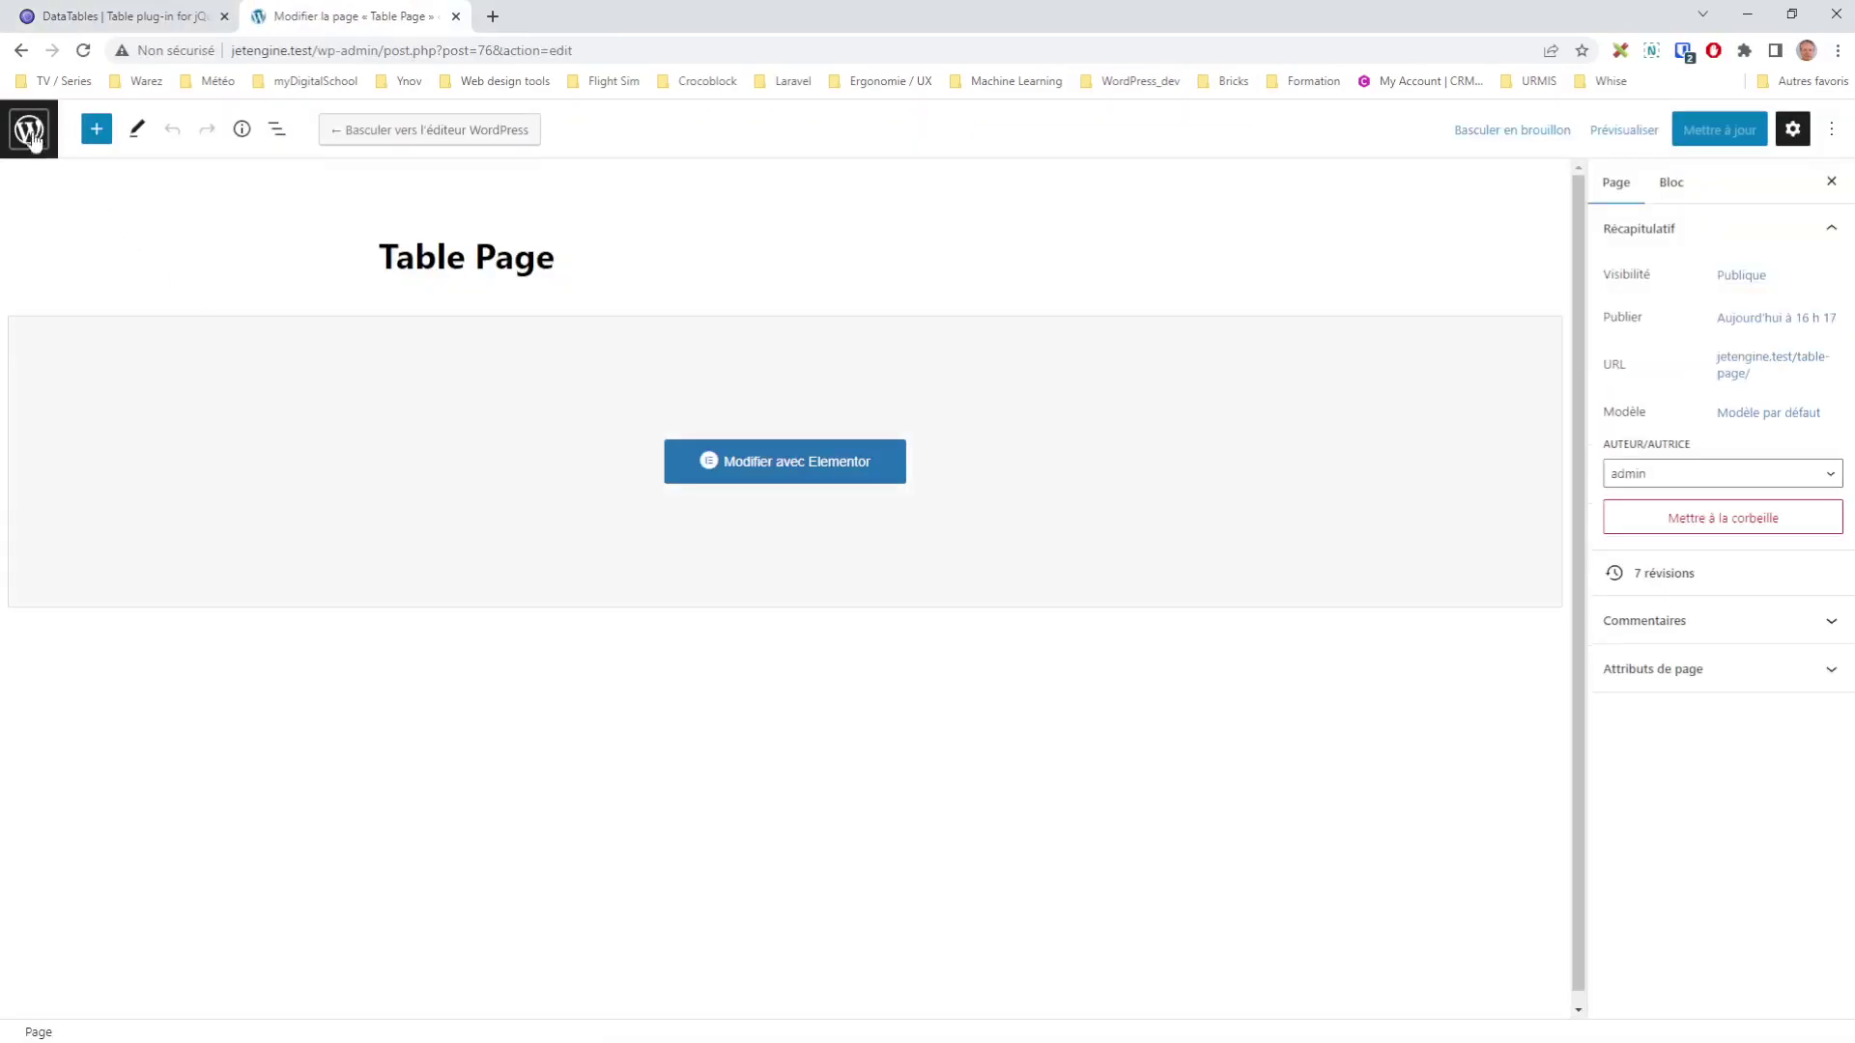
{"action": "left_click", "coordinate": [30, 132]}
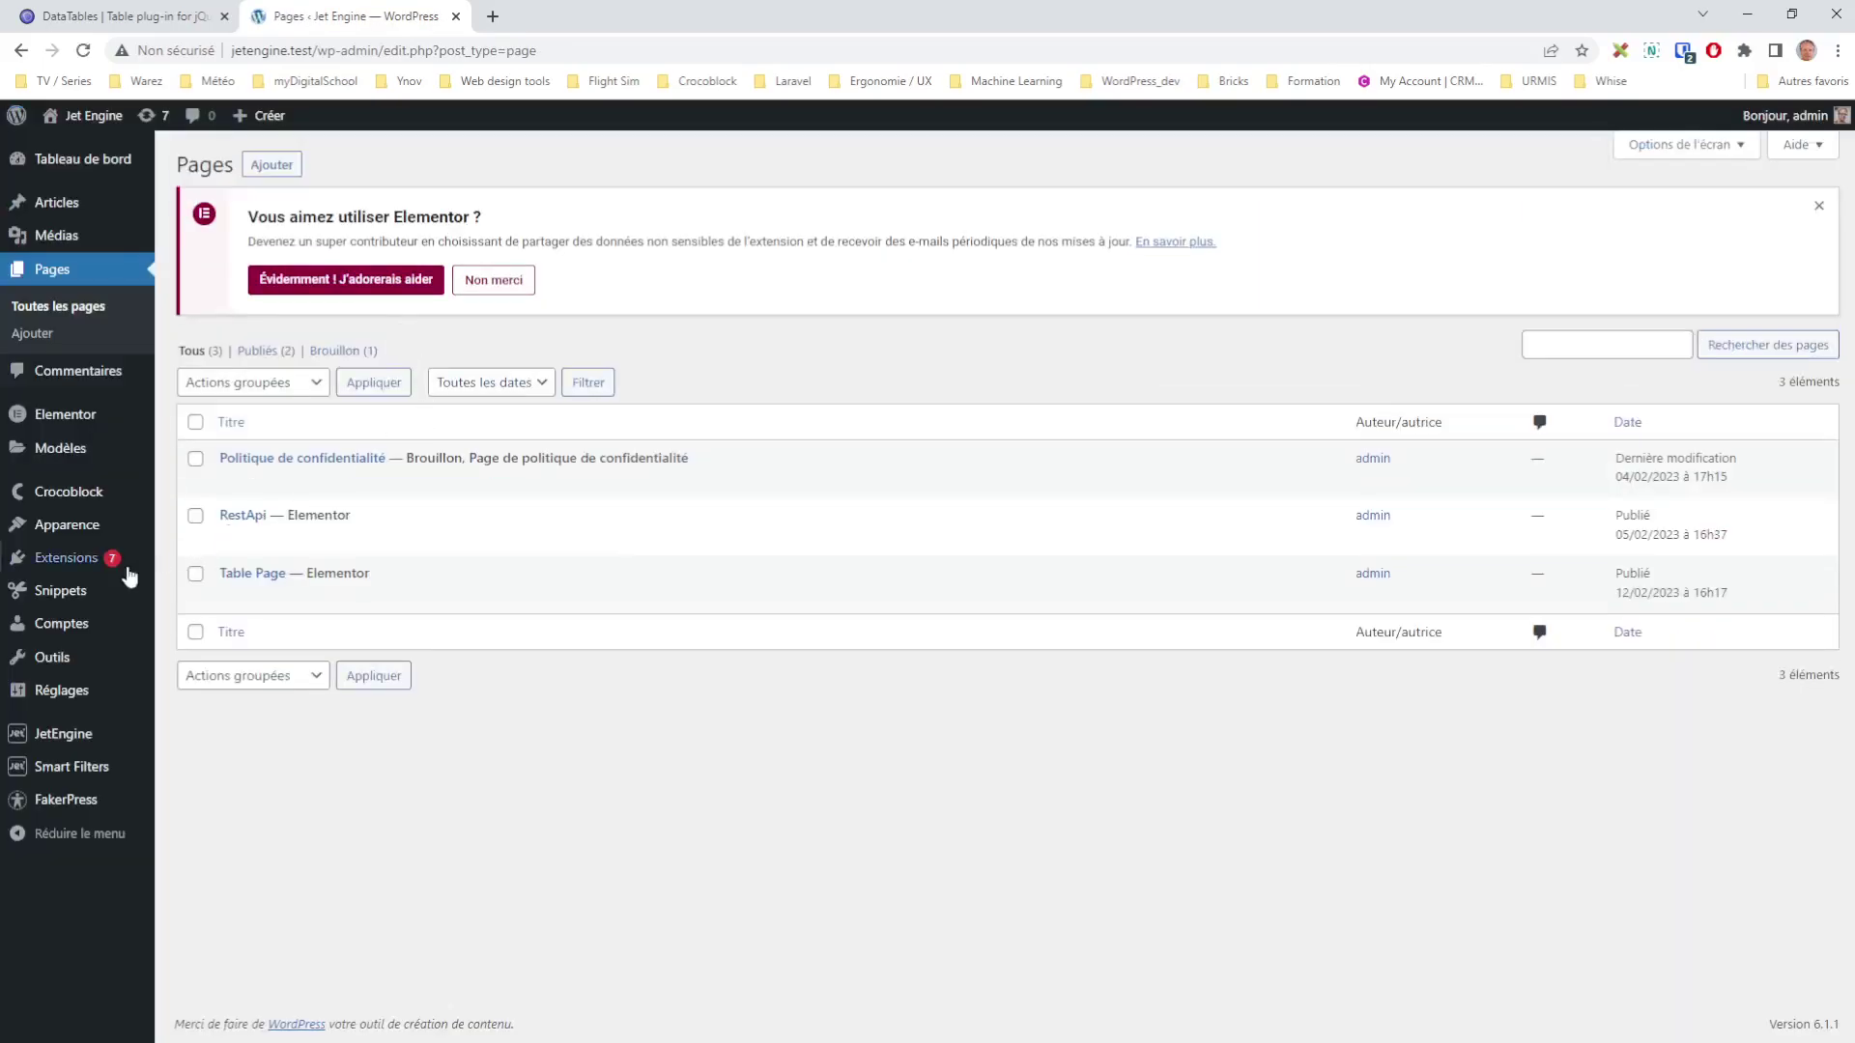
{"action": "mouse_move", "coordinate": [64, 600]}
{"action": "left_click", "coordinate": [61, 594]}
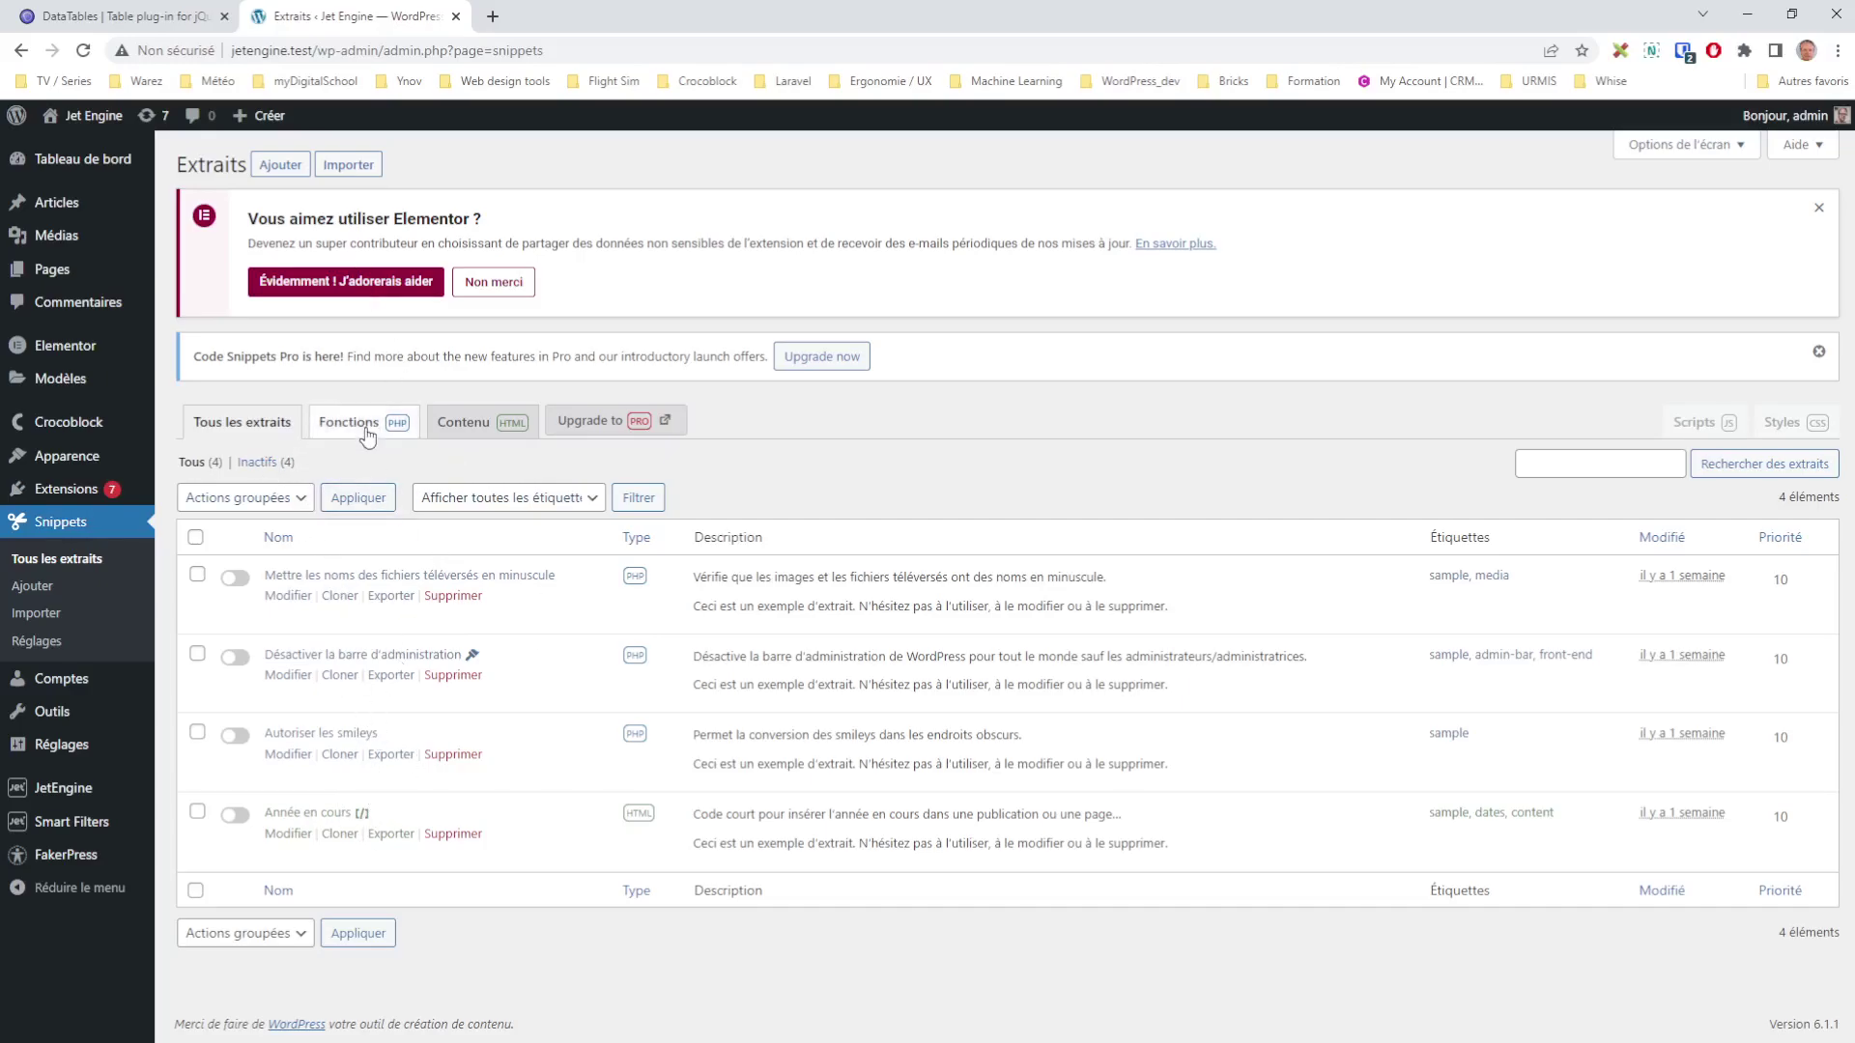
Add a new code snippet titled DataTable
{"action": "left_click", "coordinate": [280, 165]}
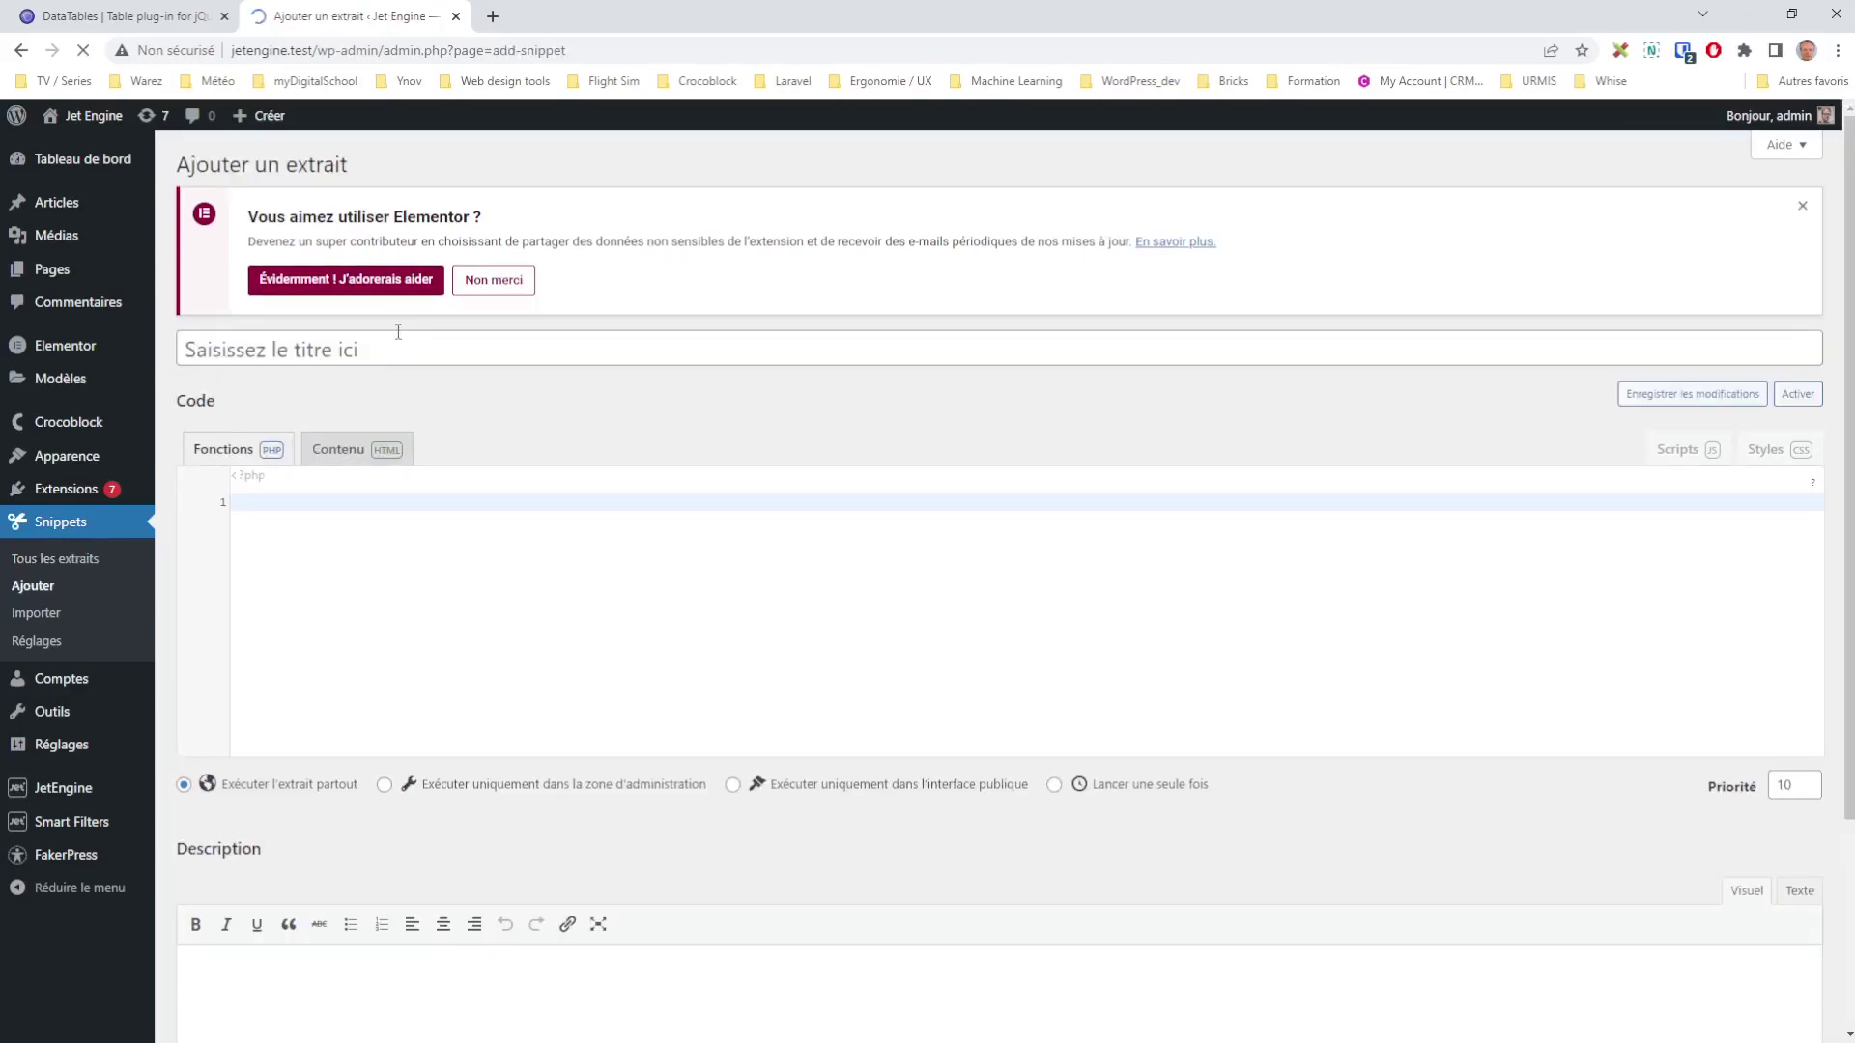
{"action": "left_click", "coordinate": [406, 348]}
{"action": "type", "text": "DataTble"}
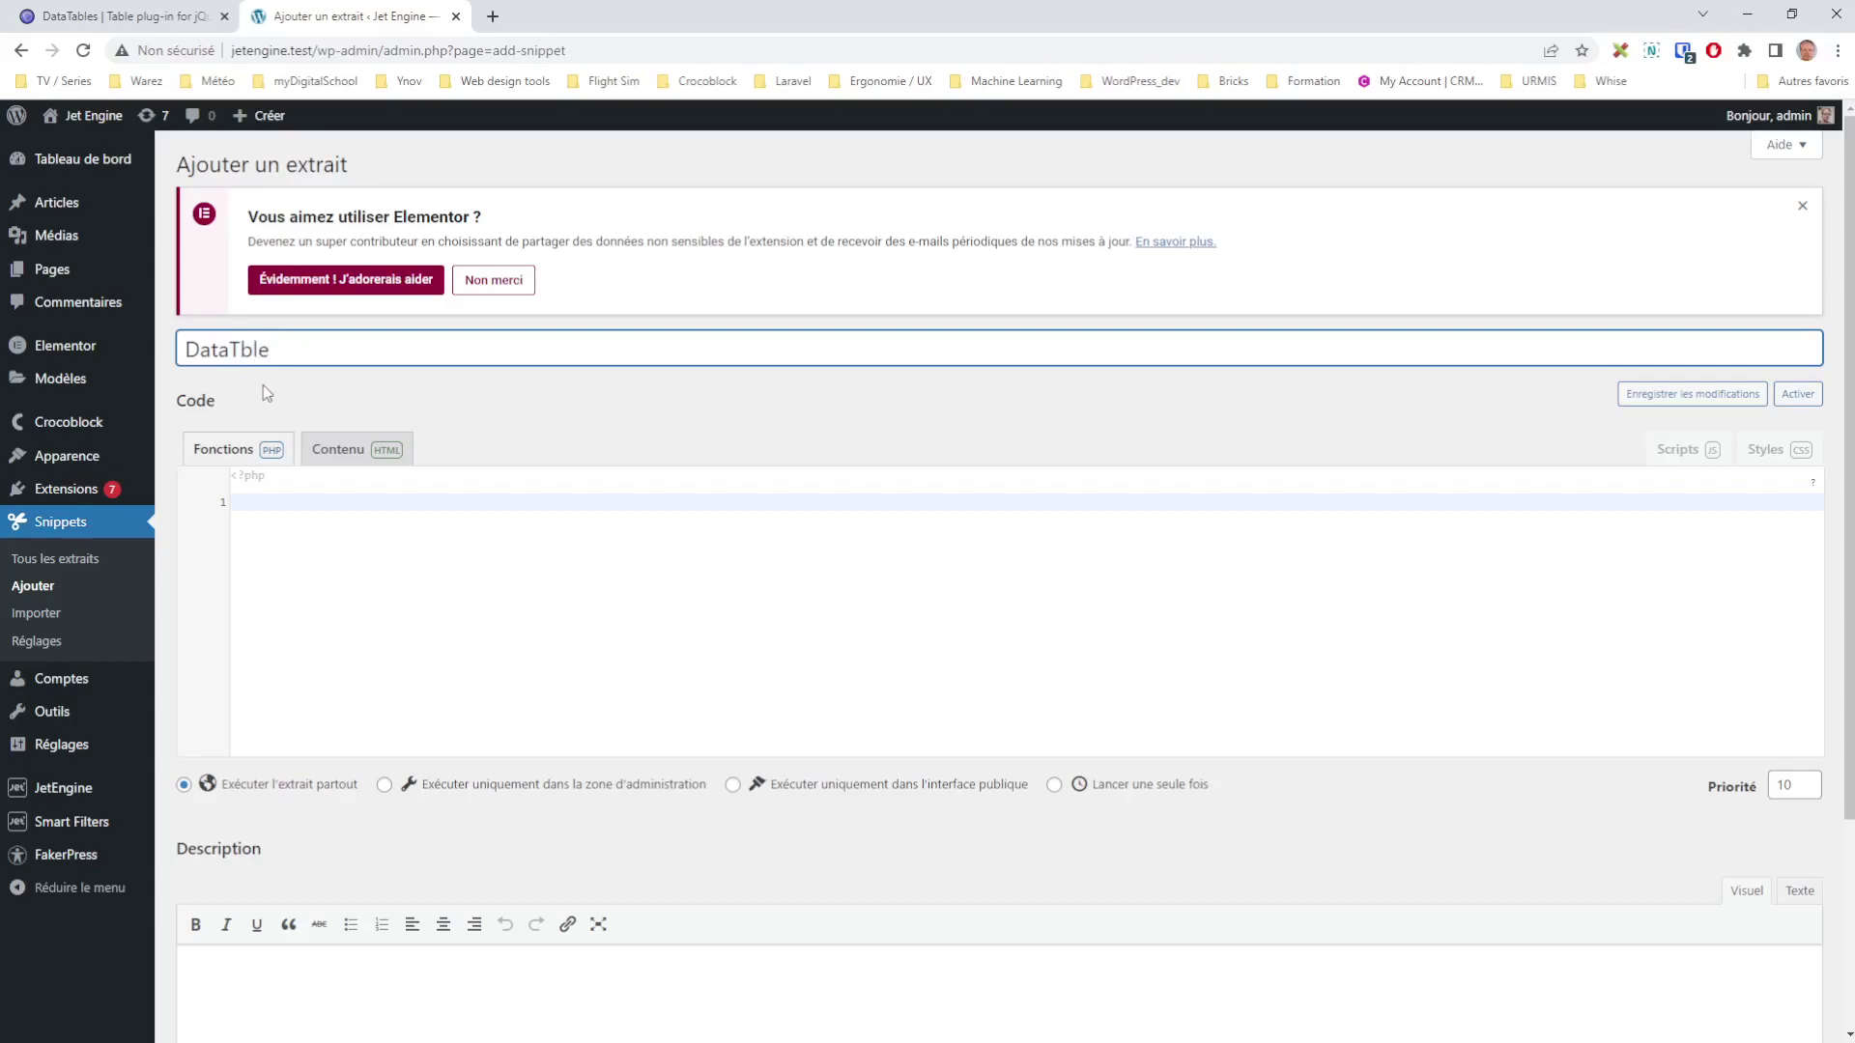
{"action": "key", "text": "Left"}
{"action": "key", "text": "Left"}
{"action": "key", "text": "Left"}
{"action": "type", "text": "a"}
In the snippet's PHP code, write an add_action call hooking an empty anonymous function to wp_enqueue_scripts, closed with a semicolon
{"action": "left_click", "coordinate": [307, 602]}
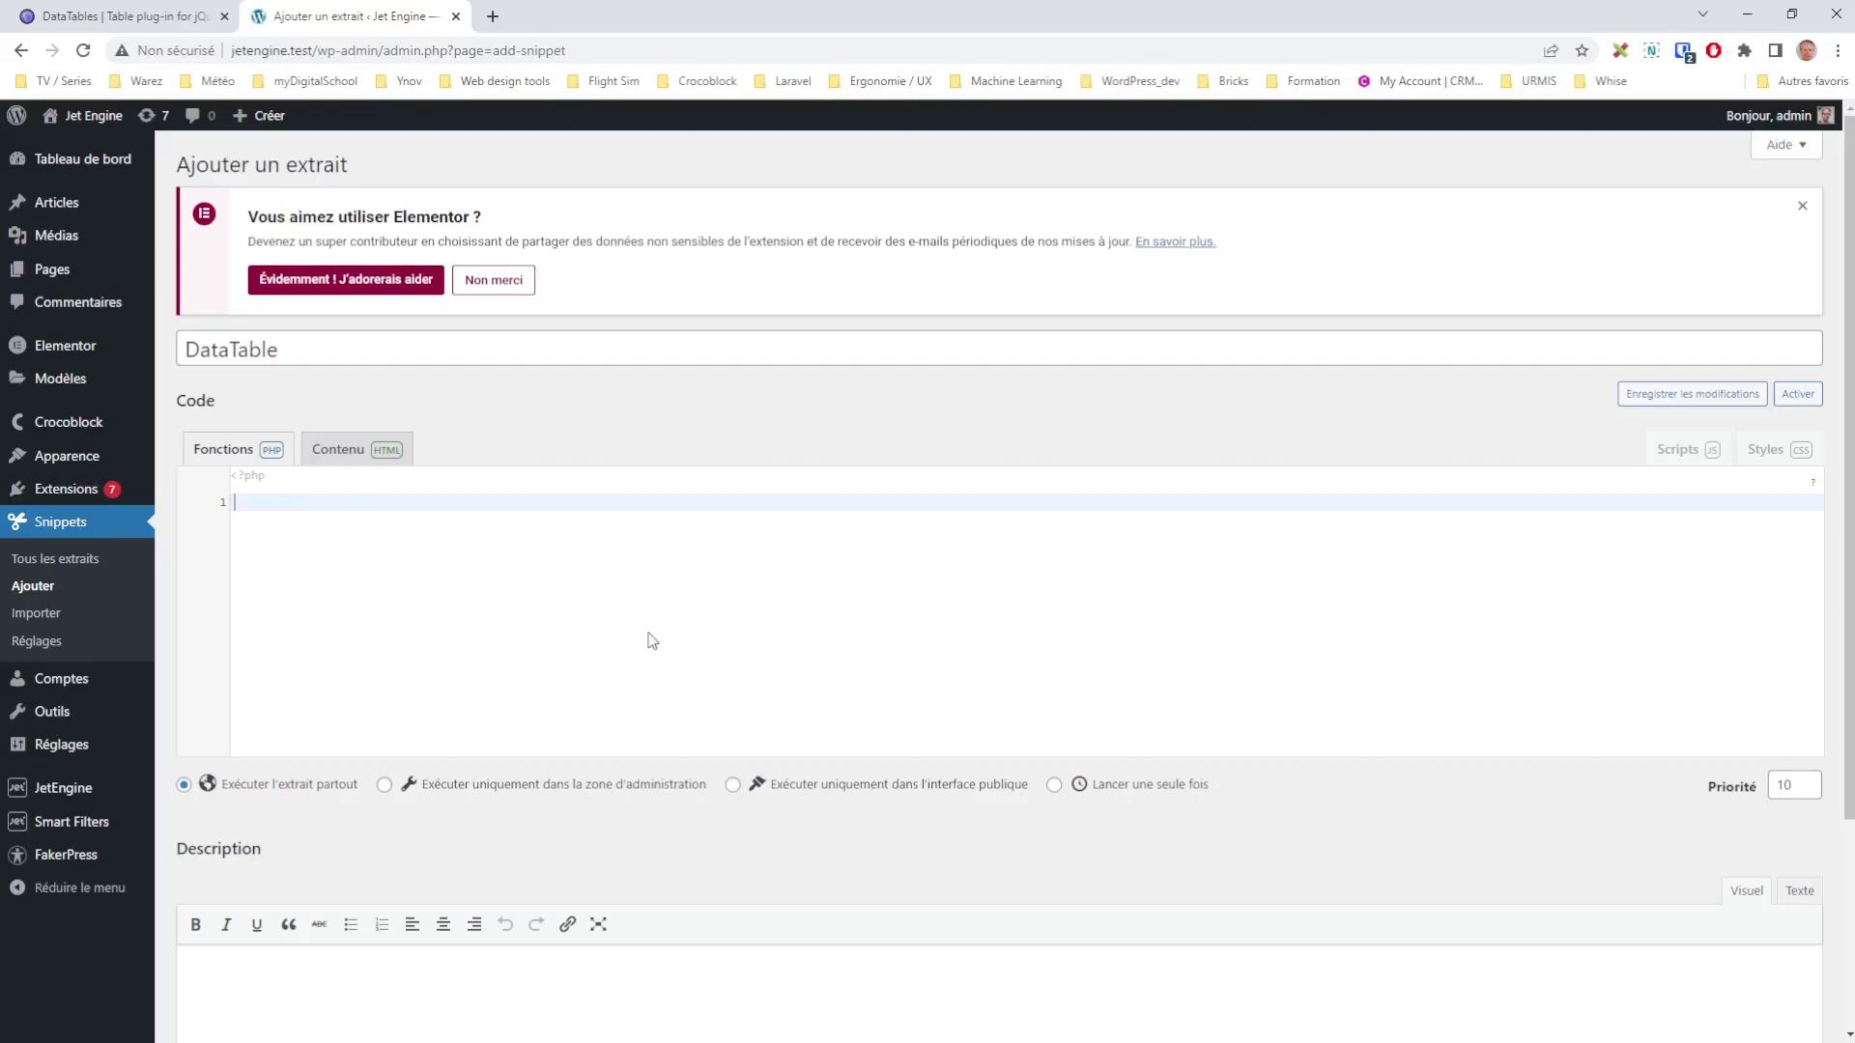
{"action": "type", "text": "add"}
{"action": "type", "text": "_action"}
{"action": "type", "text": "('"}
{"action": "type", "text": "wp_enqueue"}
{"action": "type", "text": "escripts"}
{"action": "type", "text": "_"}
{"action": "key", "text": "Right"}
{"action": "type", "text": ", function("}
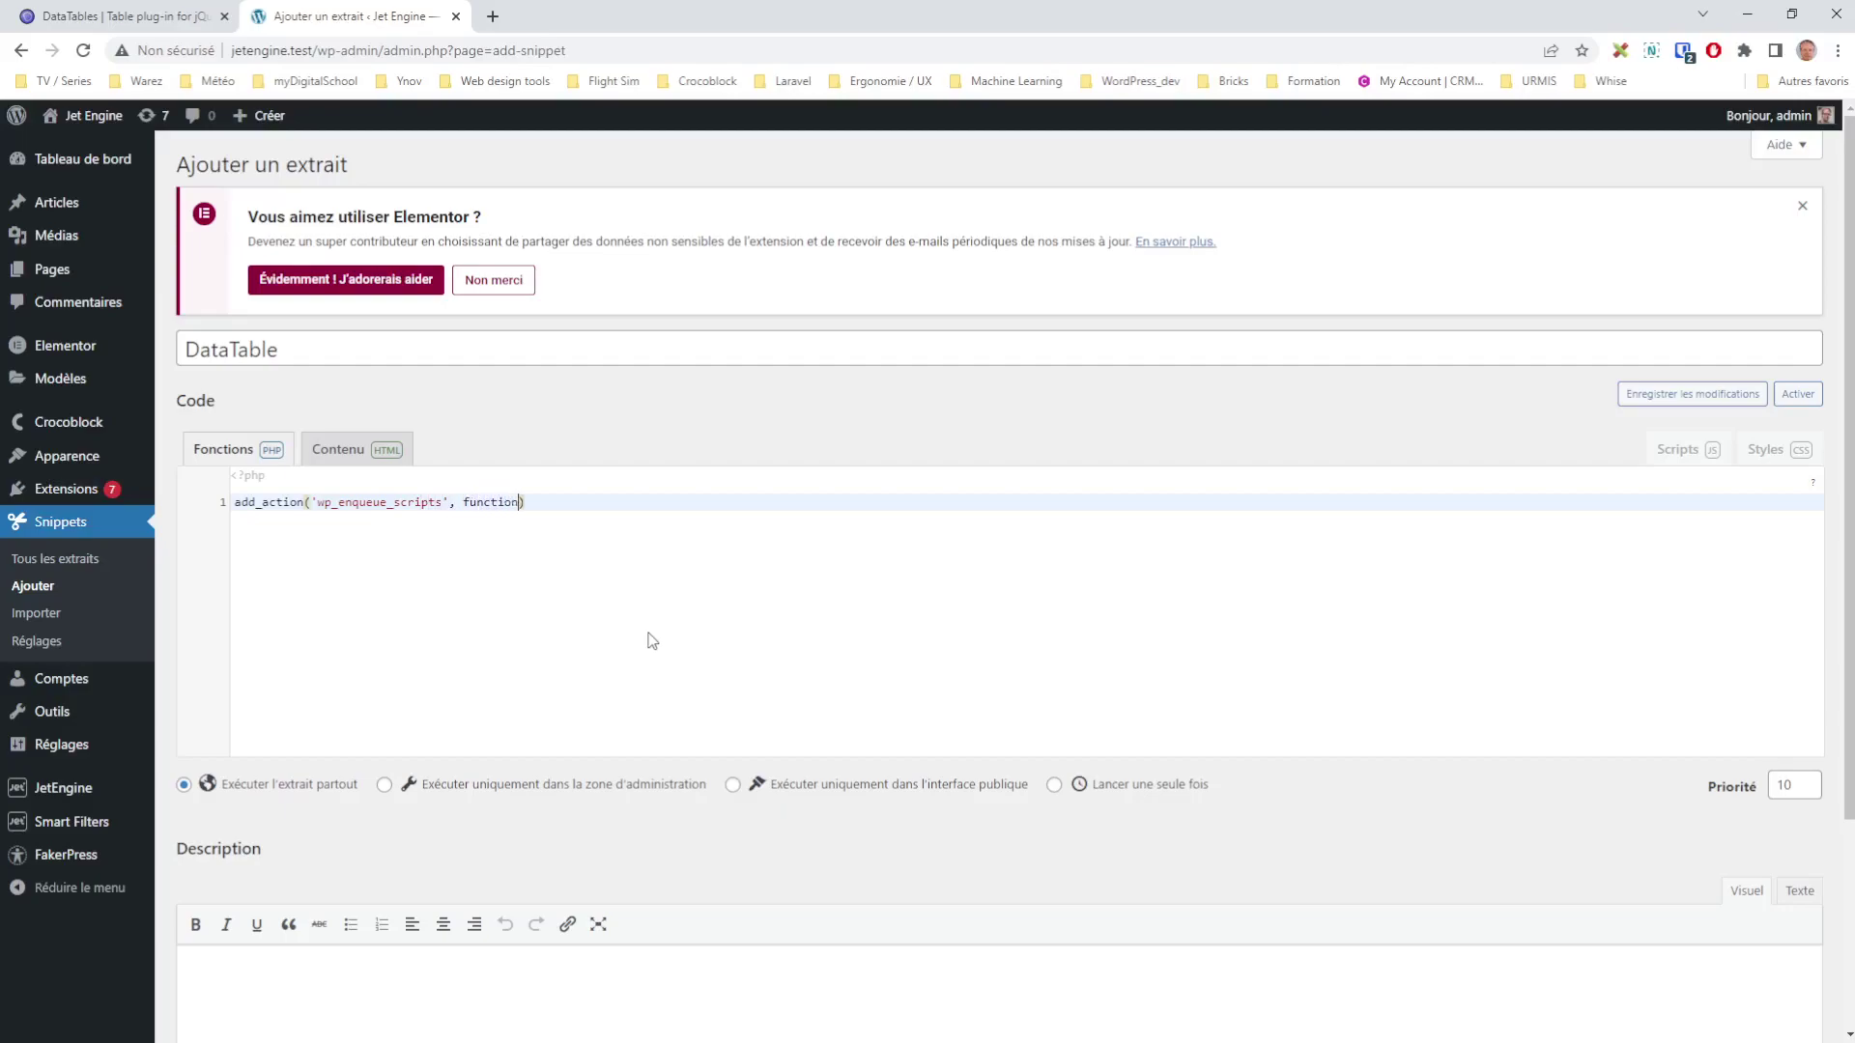
{"action": "key", "text": "Right"}
{"action": "type", "text": "{"}
{"action": "key", "text": "Return"}
{"action": "key", "text": "Return"}
{"action": "key", "text": "Down"}
{"action": "type", "text": ";"}
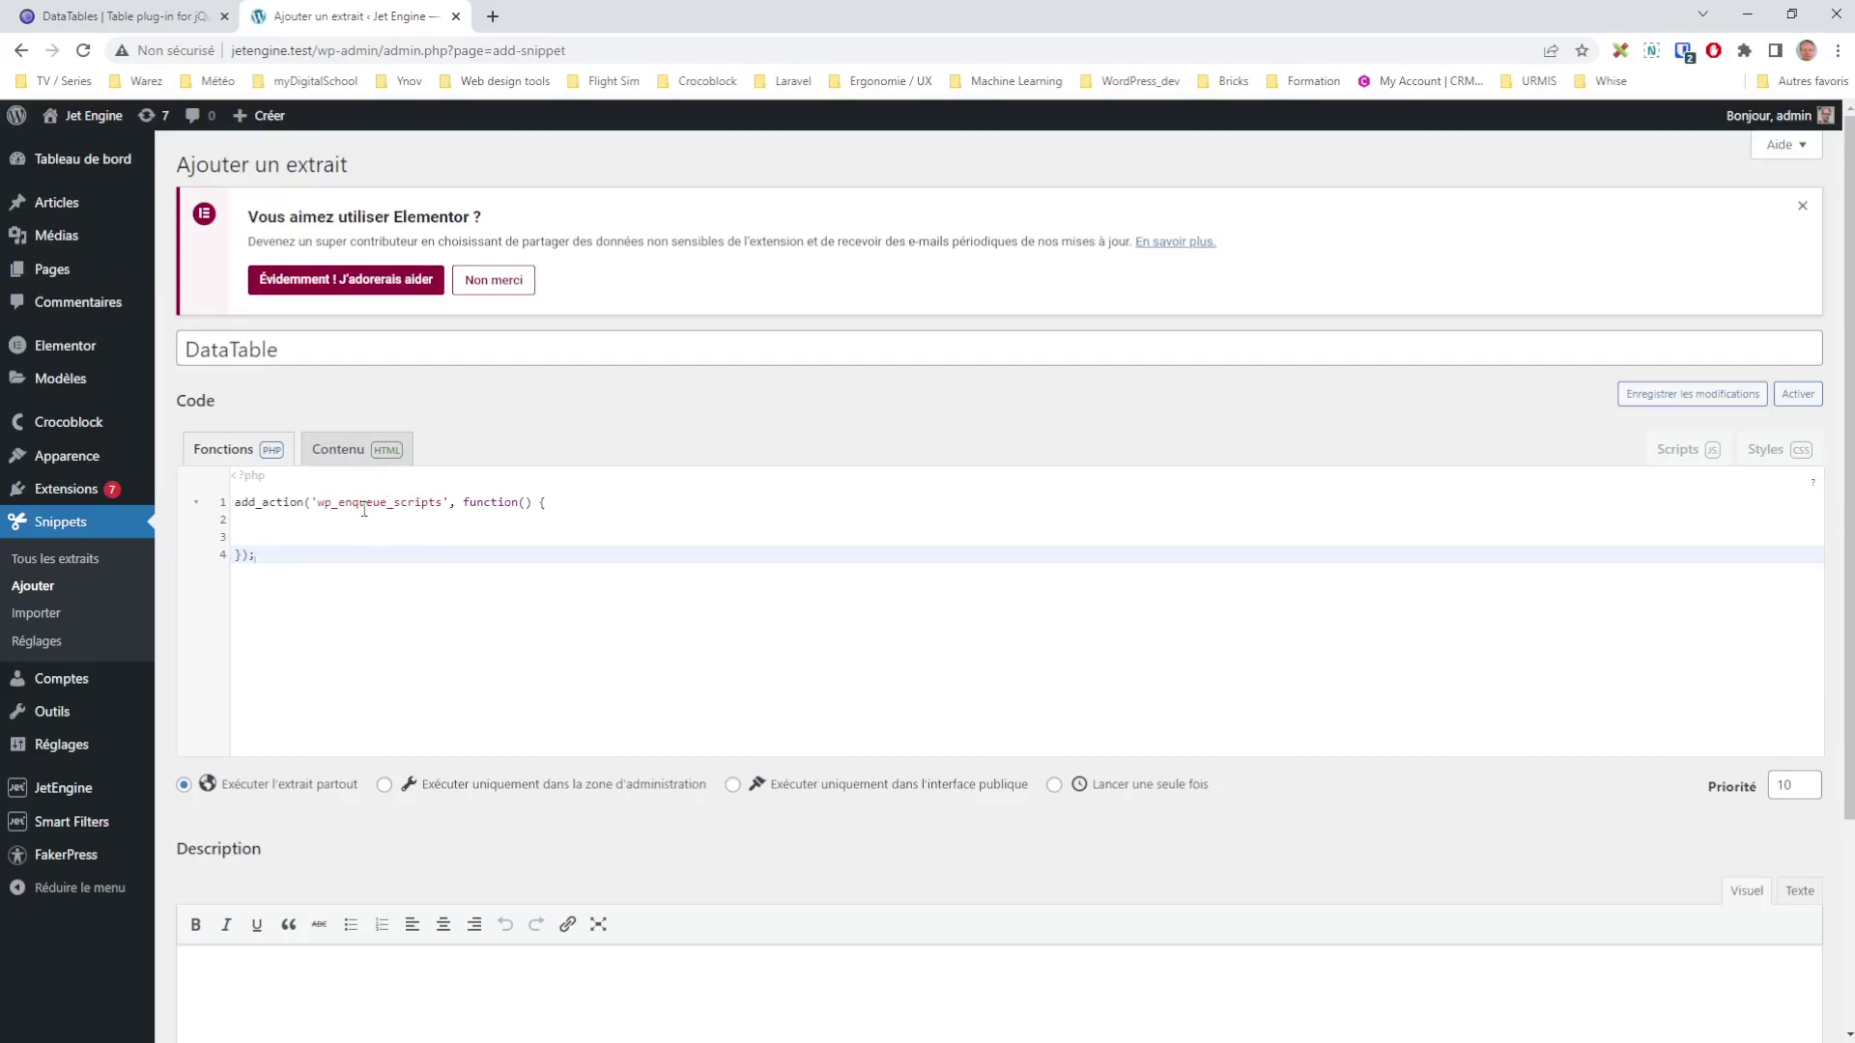
Inside the function, add a wp_enqueue_style call with the handle datatables-style and 'https' as placeholder URL
{"action": "left_click", "coordinate": [421, 531]}
{"action": "key", "text": "Up"}
{"action": "key", "text": "Return"}
{"action": "type", "text": "wp_enqueue_style"}
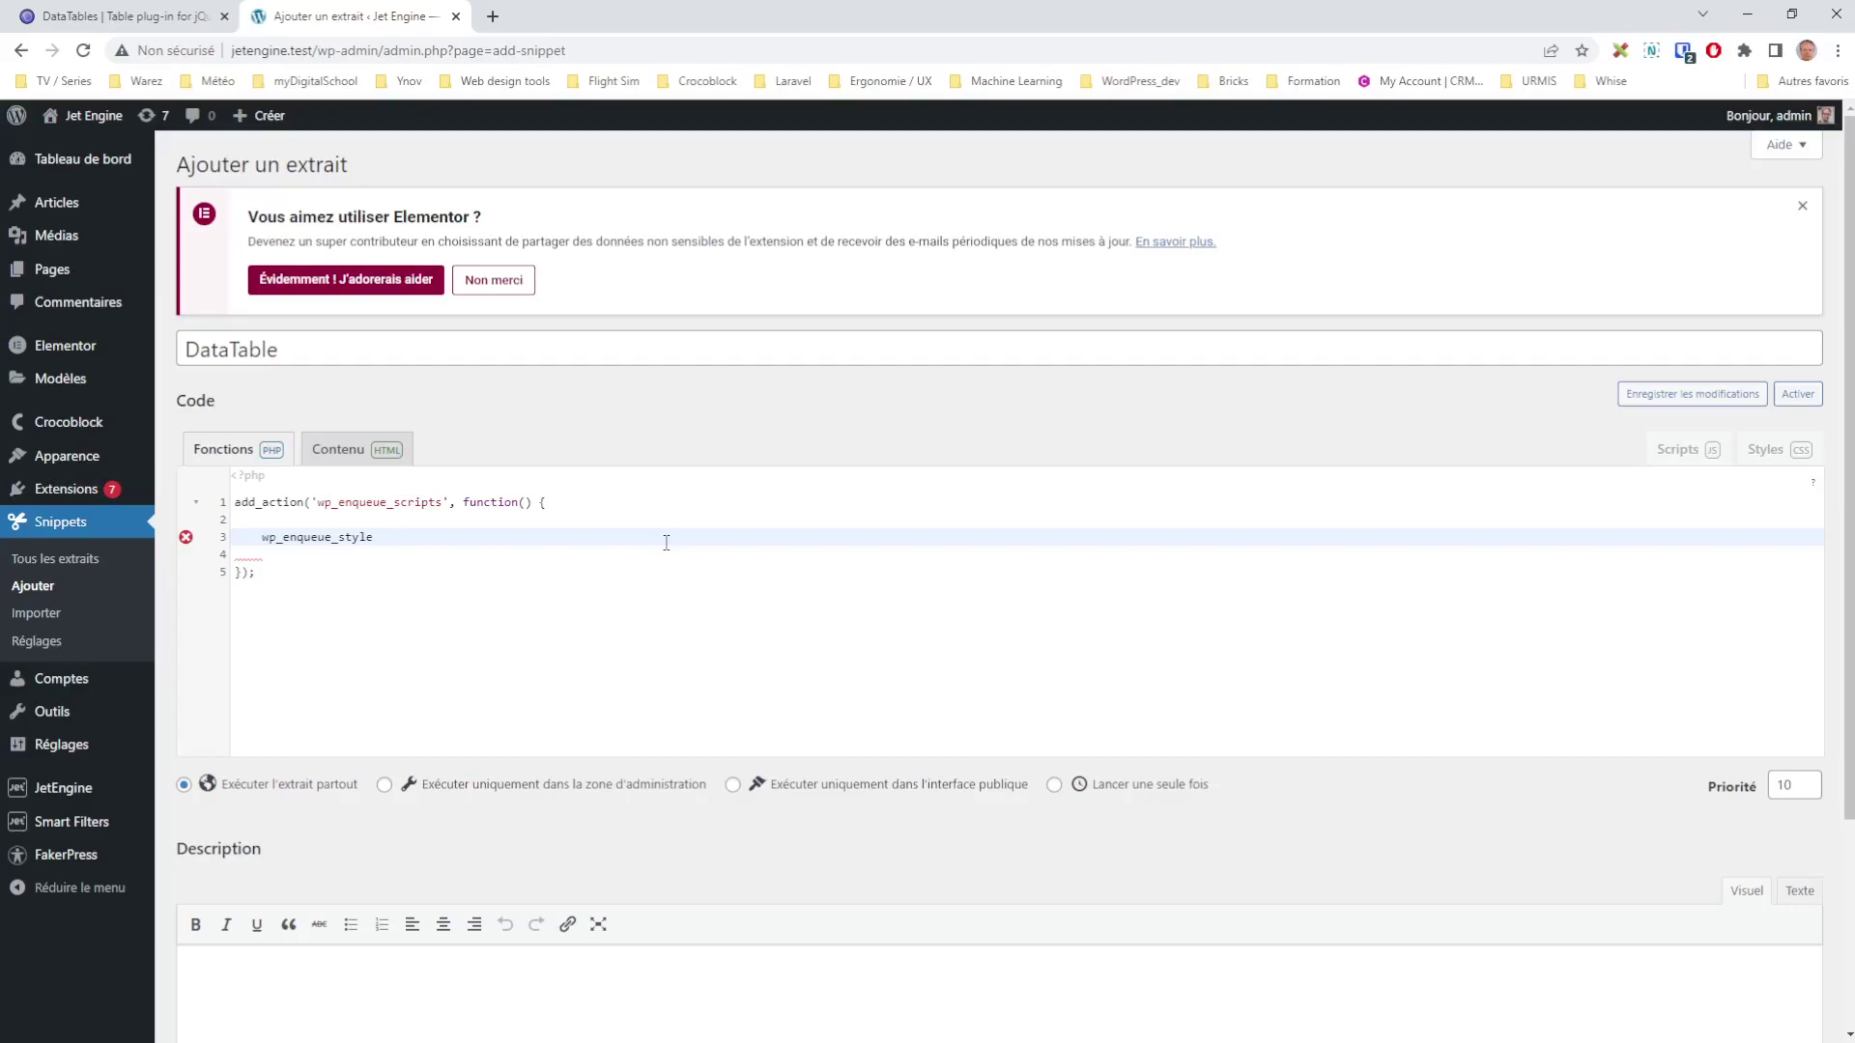
{"action": "type", "text": "('database"}
{"action": "key", "text": "BackSpace"}
{"action": "key", "text": "BackSpace"}
{"action": "key", "text": "BackSpace"}
{"action": "key", "text": "BackSpace"}
{"action": "type", "text": "tables-style', 'https"}
{"action": "key", "text": "Left"}
{"action": "key", "text": "Left"}
{"action": "key", "text": "BackSpace"}
{"action": "type", "text": "t"}
{"action": "left_click", "coordinate": [589, 538]}
Switch to the DataTables site and open the manual's Installation page at its CDN section
{"action": "left_click", "coordinate": [135, 17]}
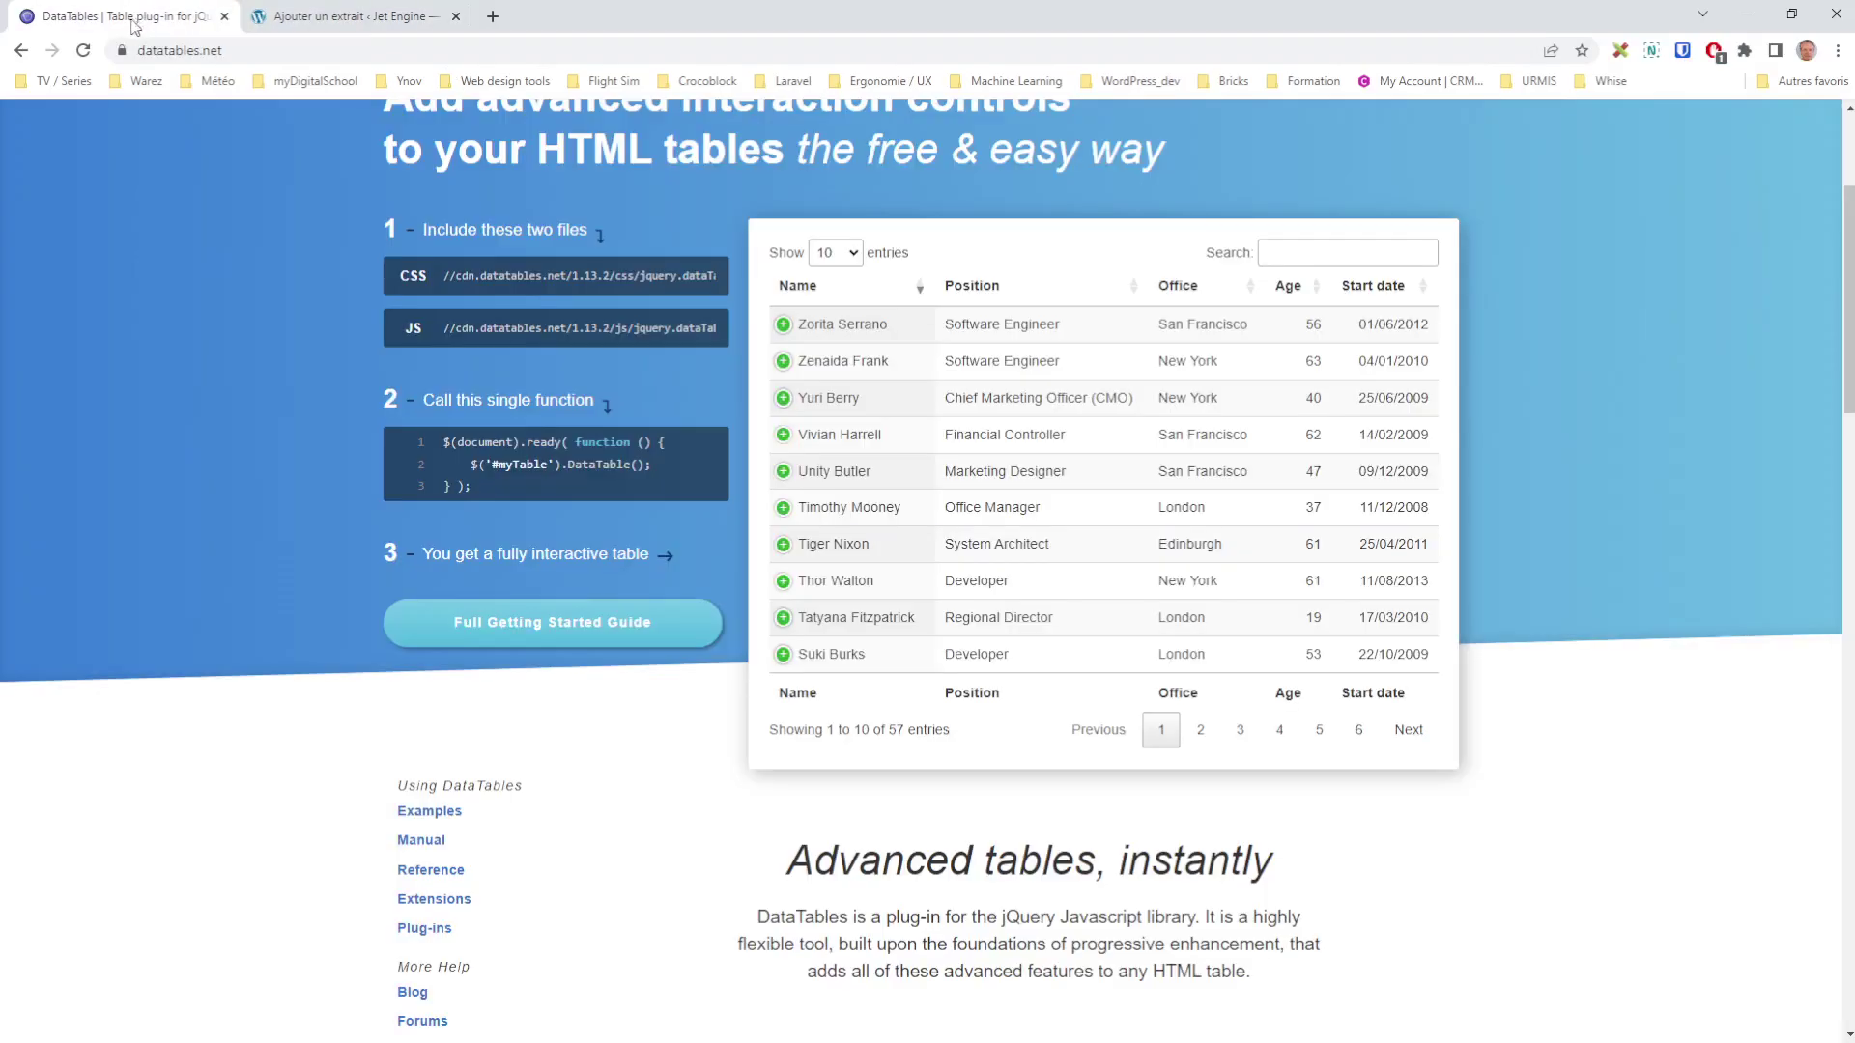
{"action": "scroll", "coordinate": [665, 792], "scroll_direction": "down", "scroll_amount": 2}
{"action": "left_click", "coordinate": [430, 646]}
{"action": "scroll", "coordinate": [925, 626], "scroll_direction": "down", "scroll_amount": 6}
{"action": "scroll", "coordinate": [925, 626], "scroll_direction": "down", "scroll_amount": 4}
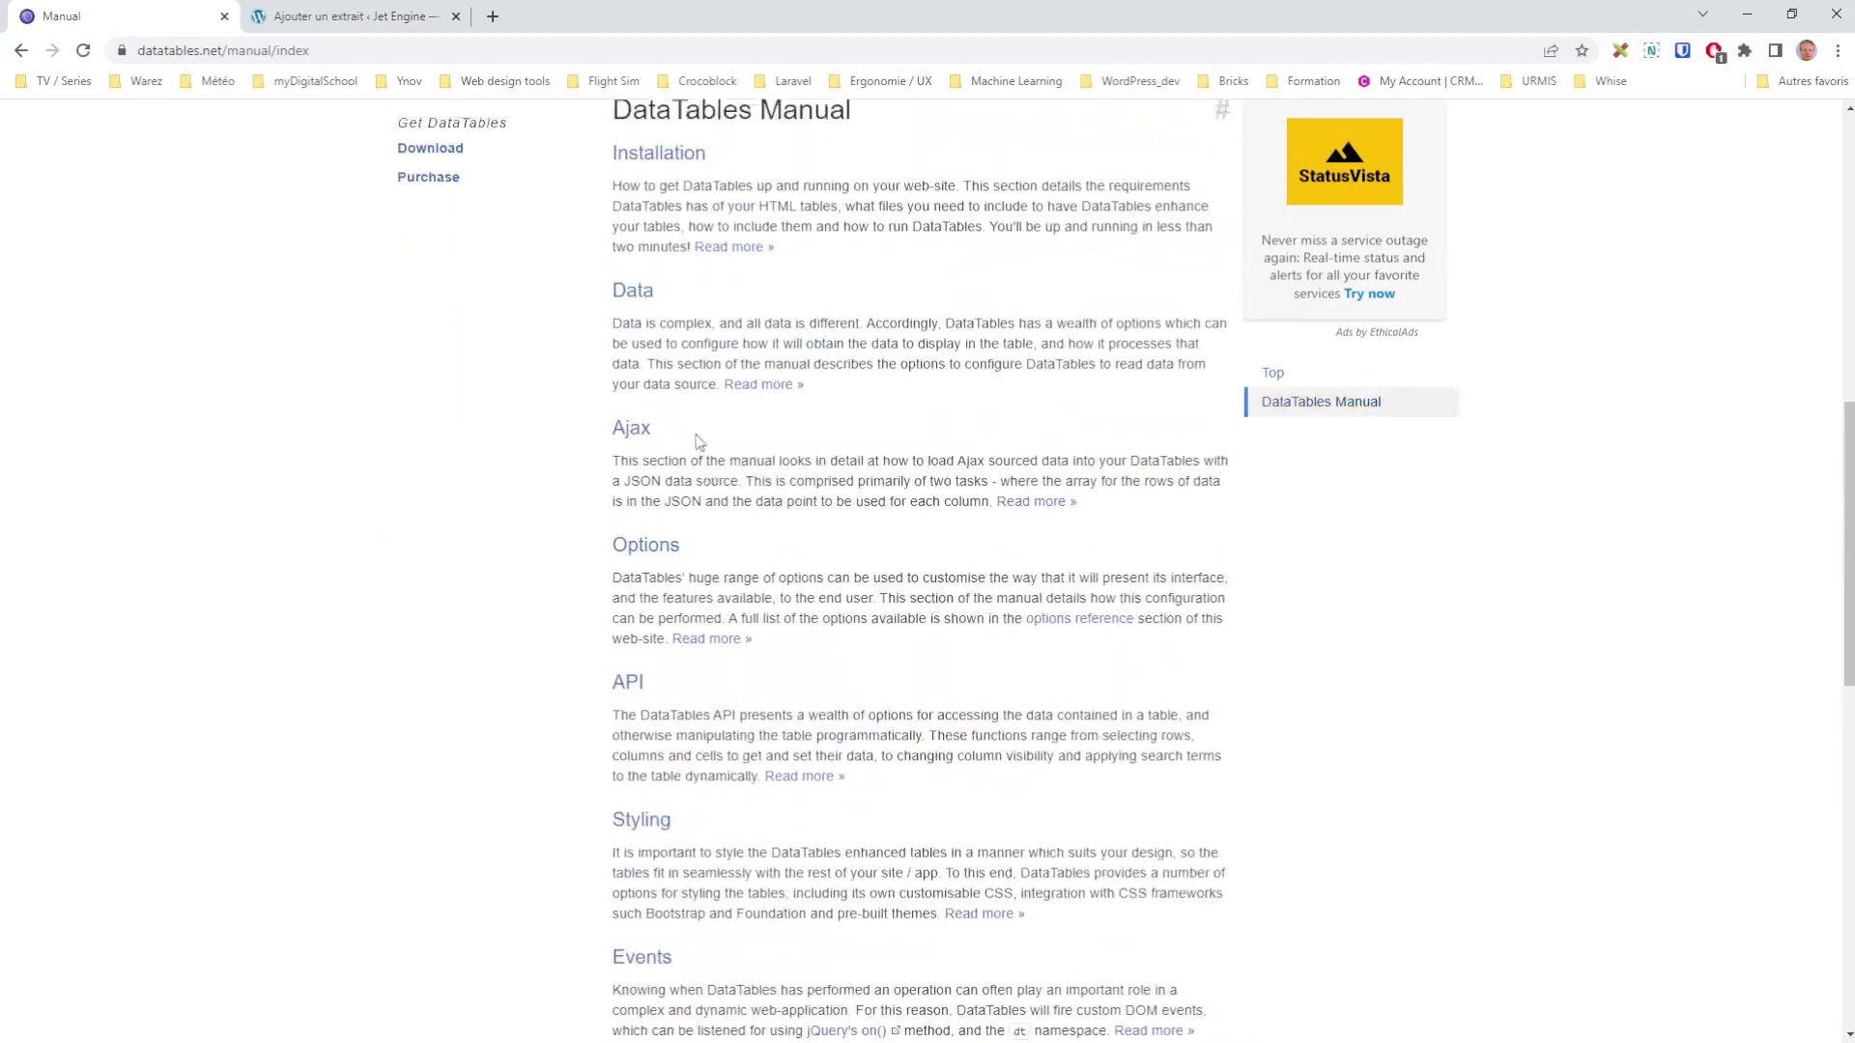
{"action": "scroll", "coordinate": [700, 439], "scroll_direction": "up", "scroll_amount": 10}
{"action": "left_click", "coordinate": [460, 370]}
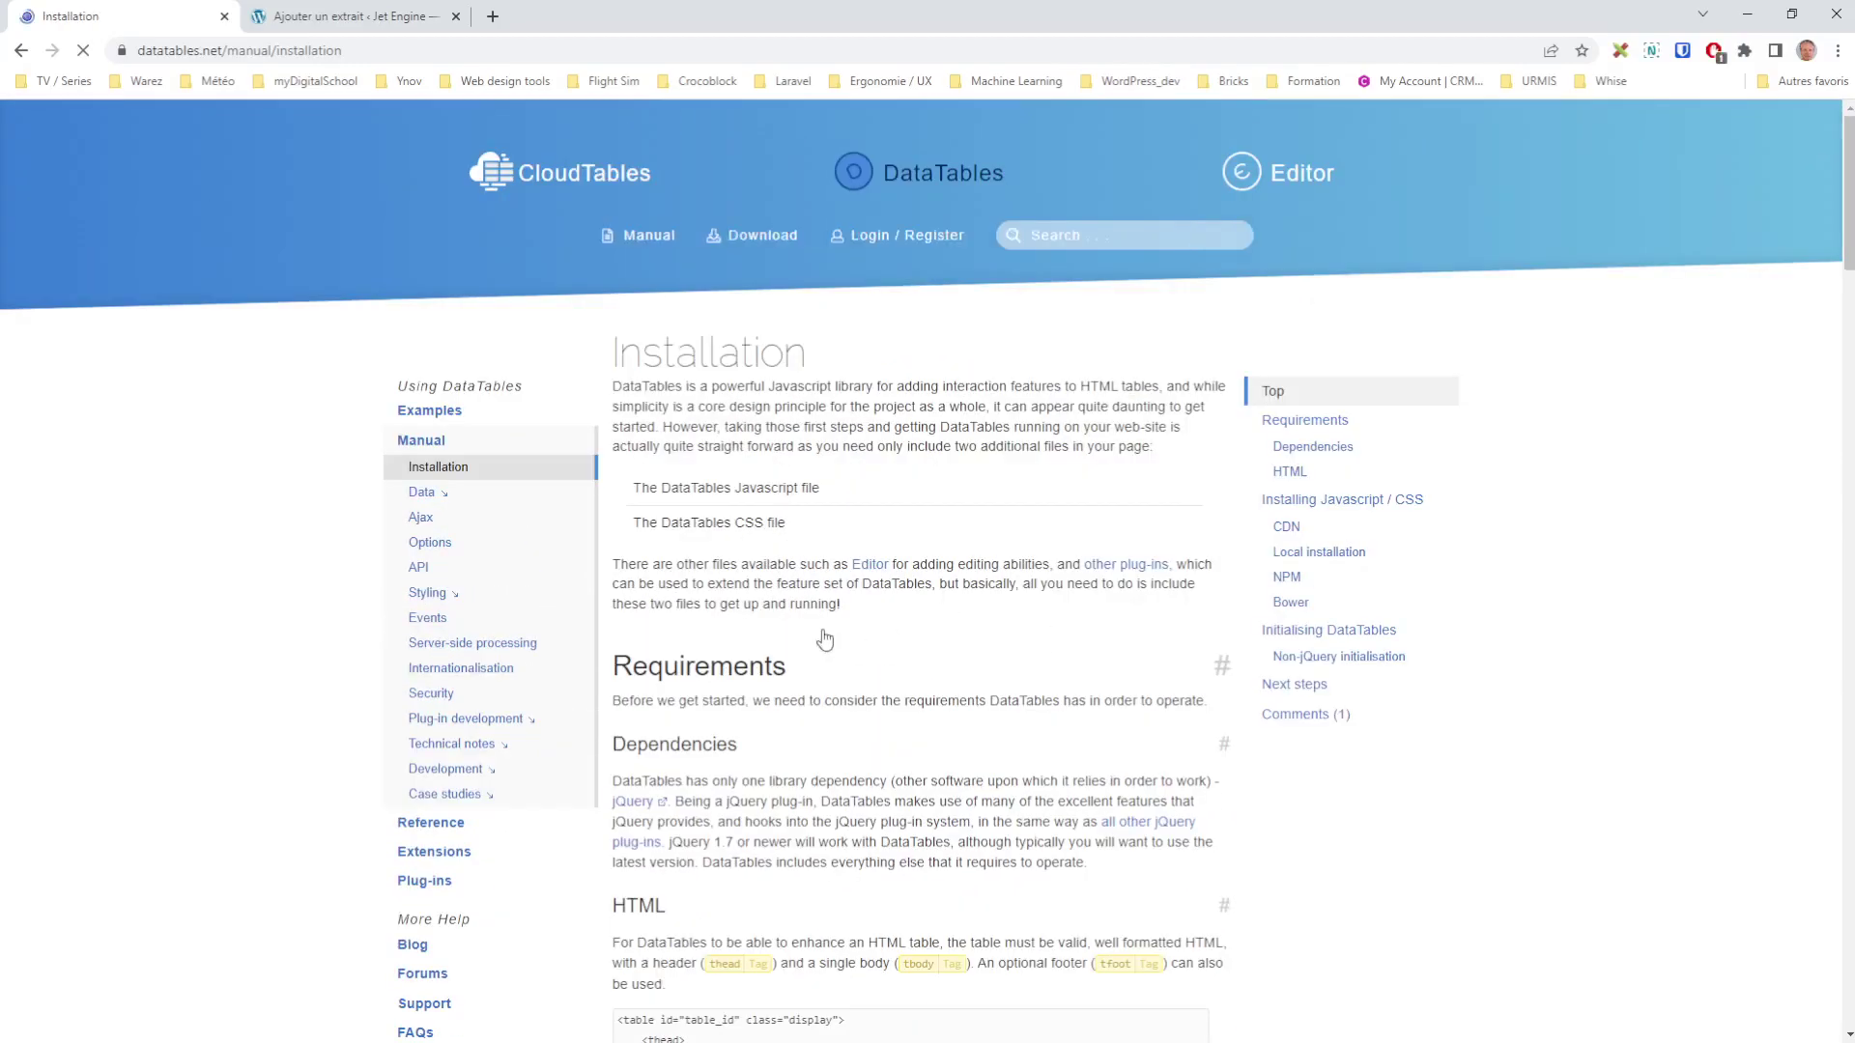
{"action": "scroll", "coordinate": [824, 639], "scroll_direction": "down", "scroll_amount": 9}
{"action": "scroll", "coordinate": [1363, 770], "scroll_direction": "down", "scroll_amount": 6}
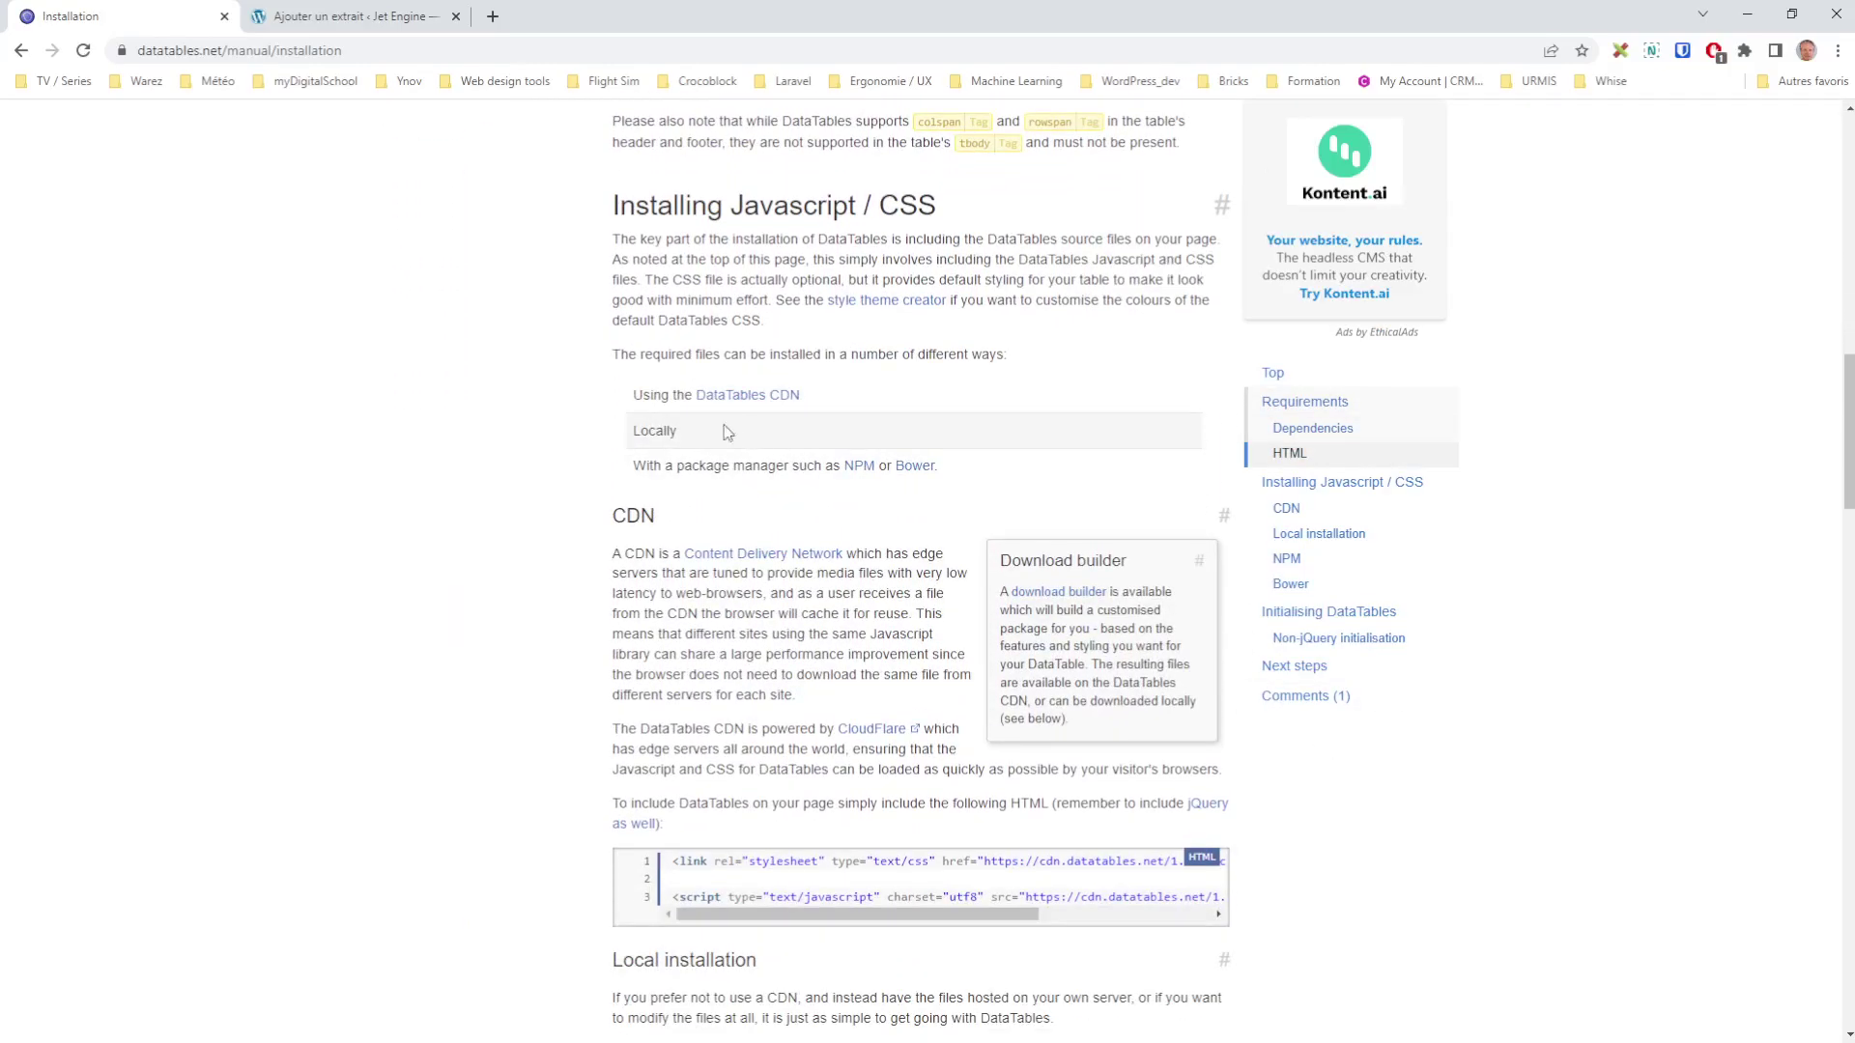
{"action": "scroll", "coordinate": [729, 428], "scroll_direction": "down", "scroll_amount": 2}
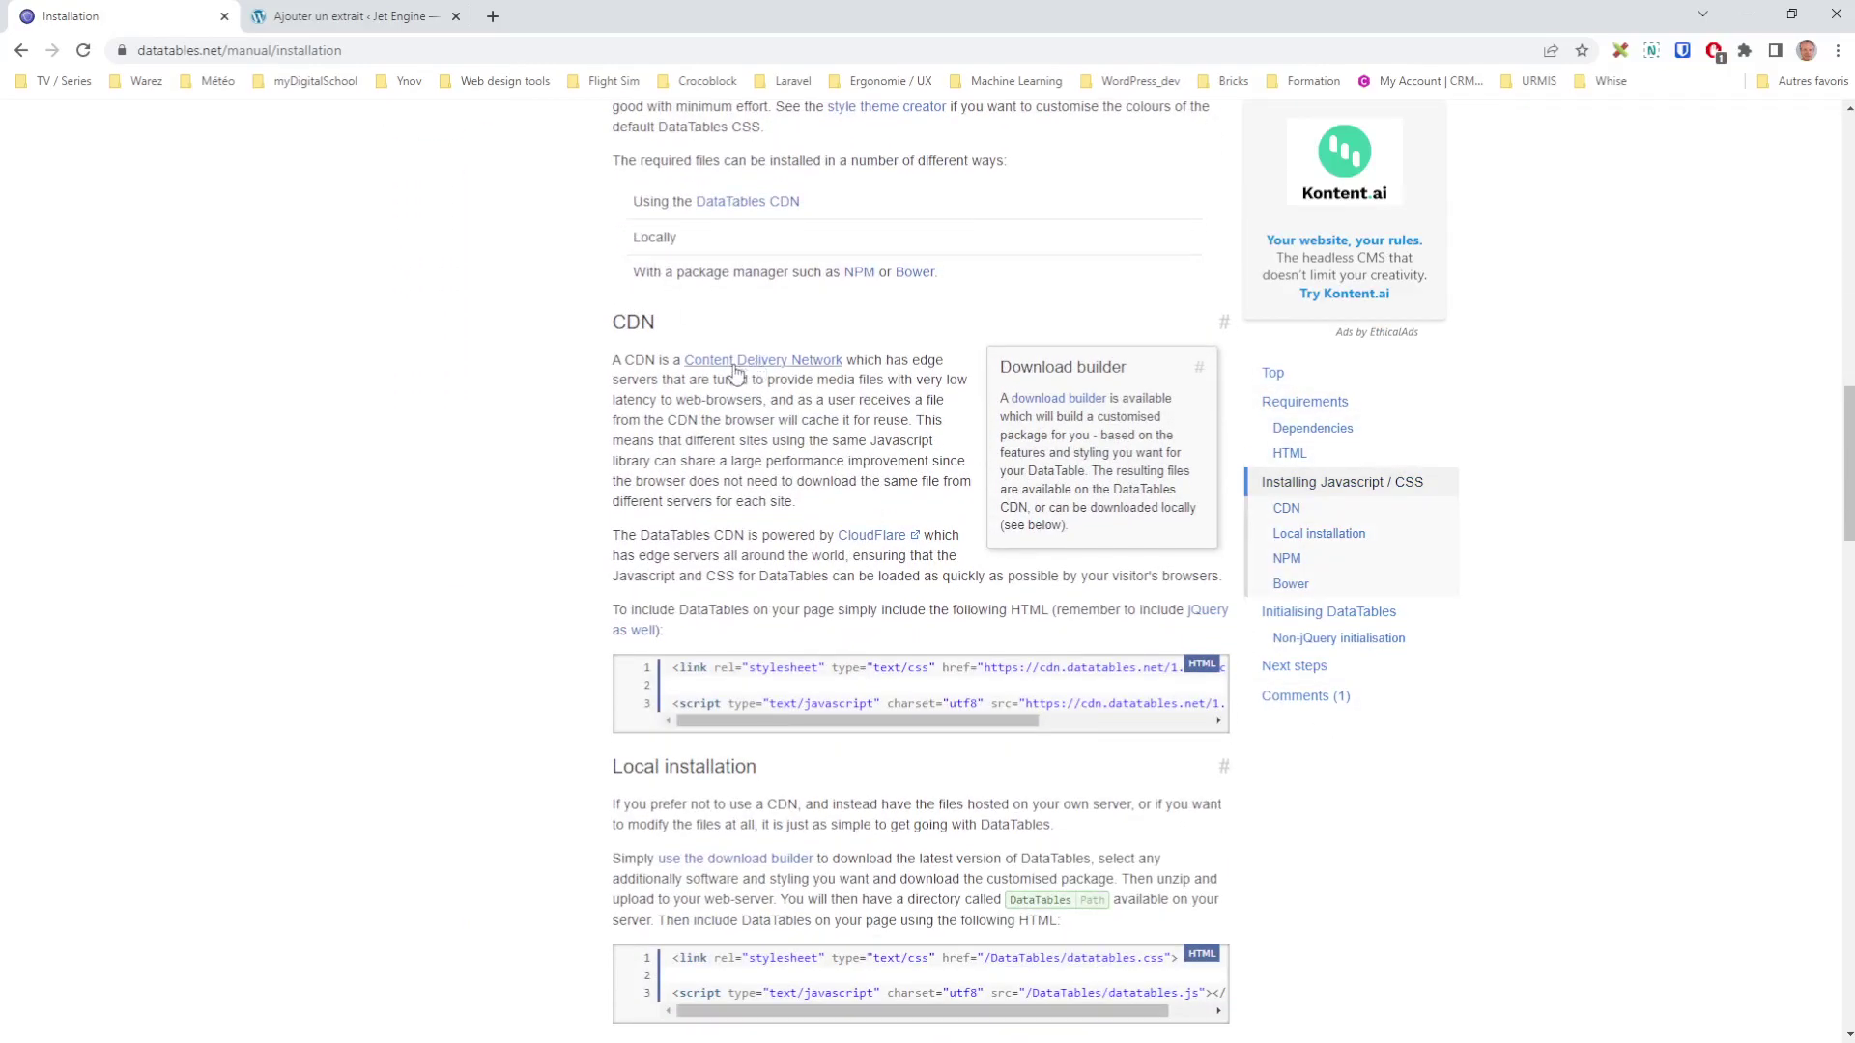
Copy the jquery.dataTables.css CDN address into the snippet's wp_enqueue_style call as its URL and end the statement with a semicolon
{"action": "left_click_drag", "start_coordinate": [613, 319], "coordinate": [684, 367]}
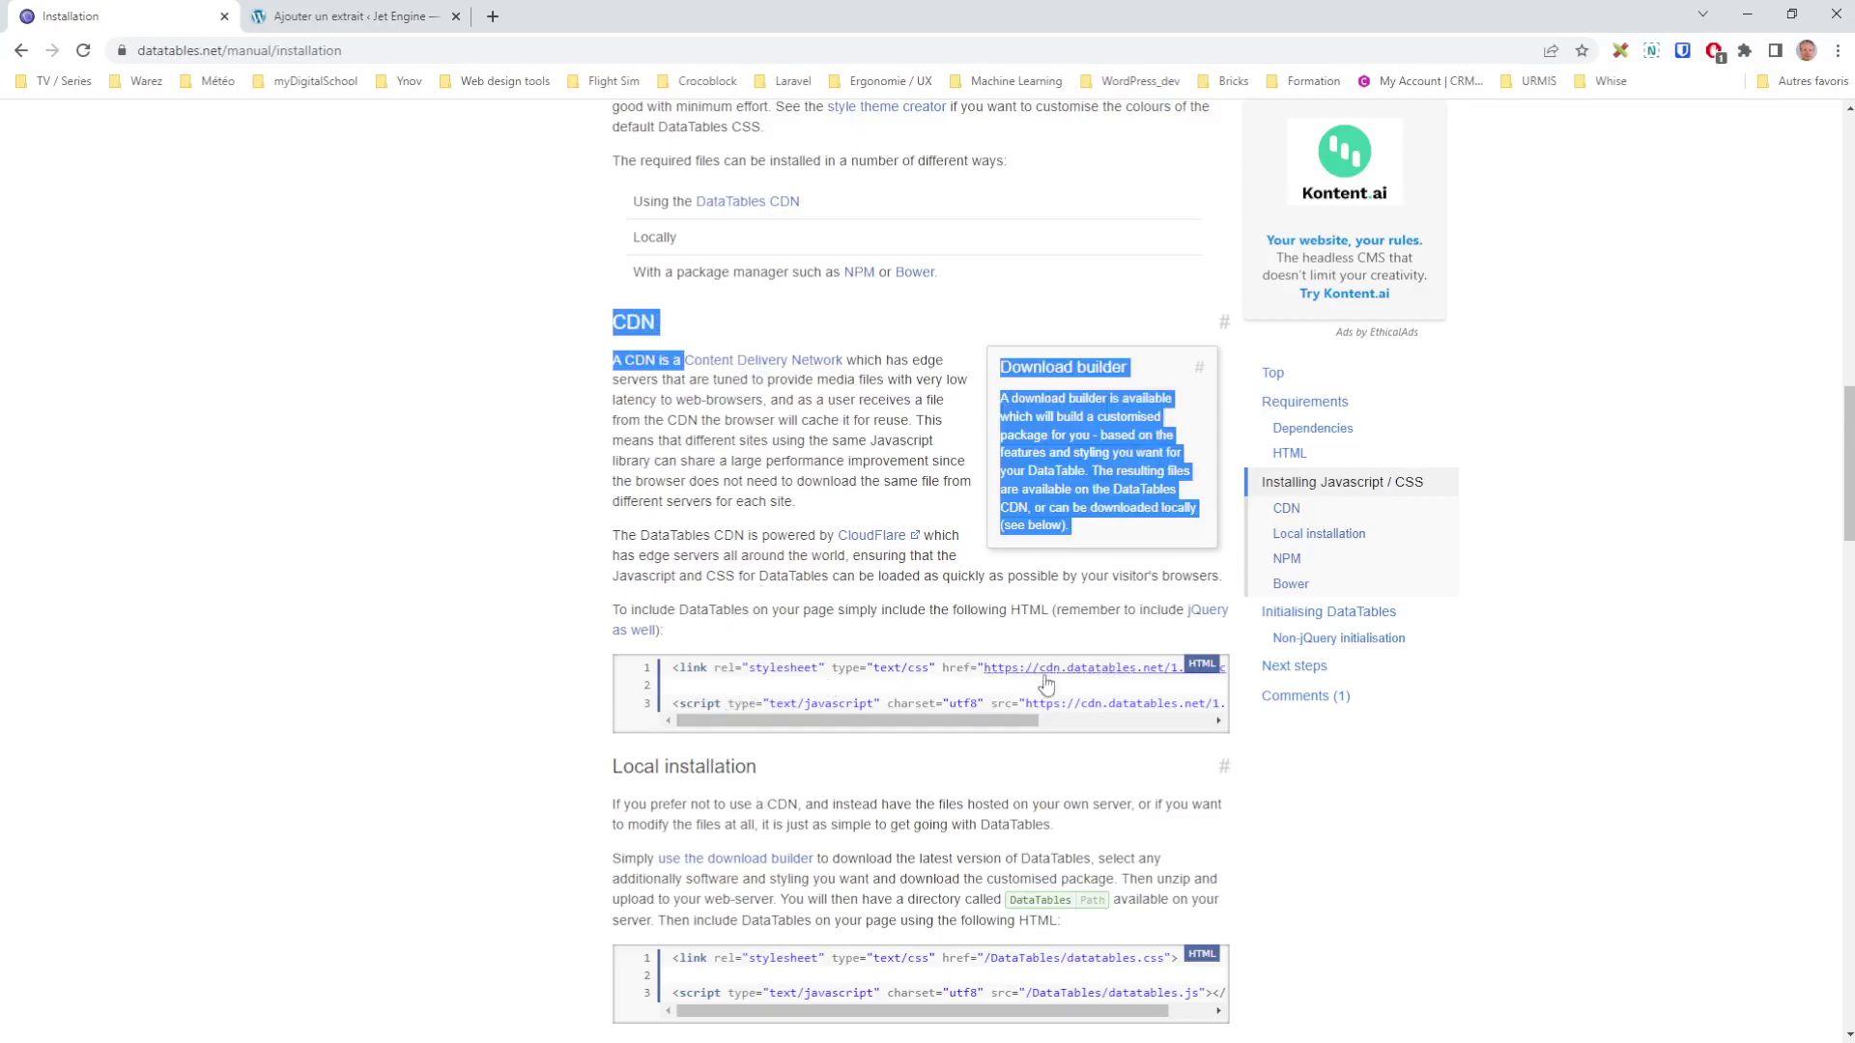
{"action": "left_click_drag", "start_coordinate": [1032, 720], "coordinate": [1204, 721]}
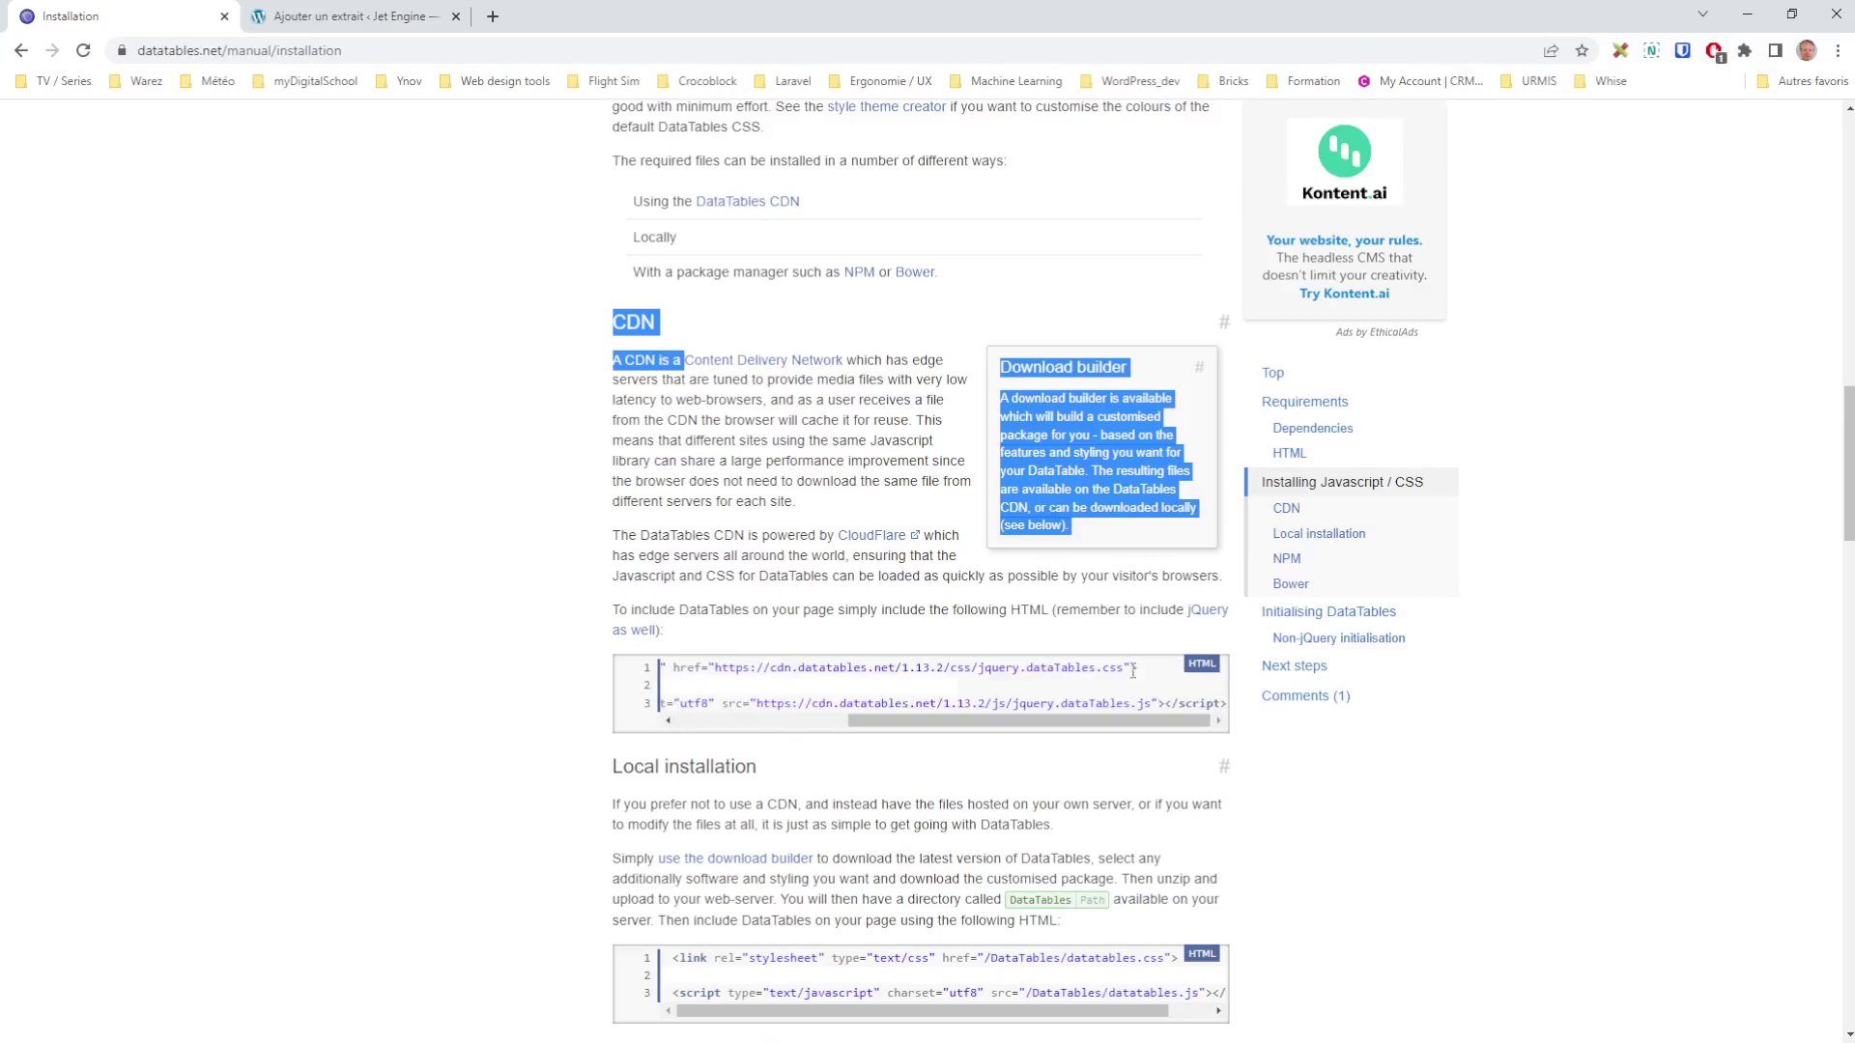
{"action": "left_click_drag", "start_coordinate": [1126, 669], "coordinate": [714, 673]}
{"action": "key", "text": "ctrl+c"}
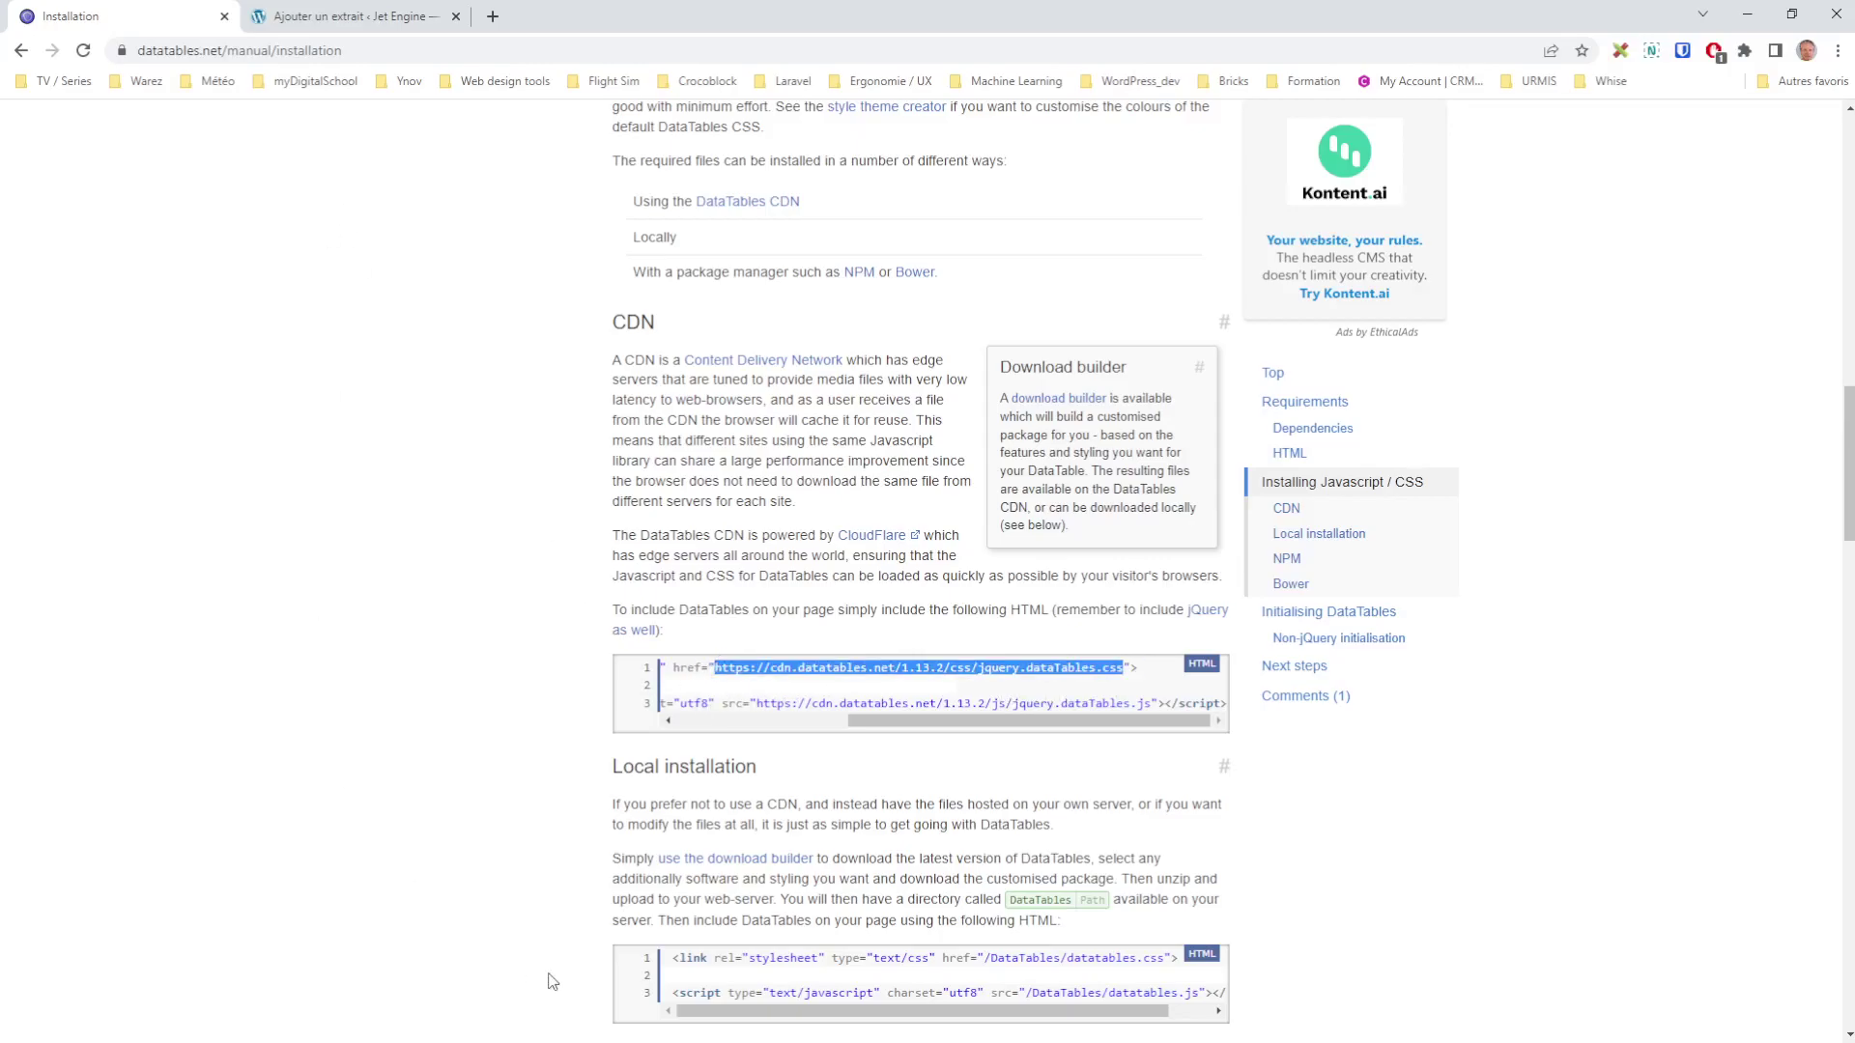
{"action": "left_click", "coordinate": [327, 17]}
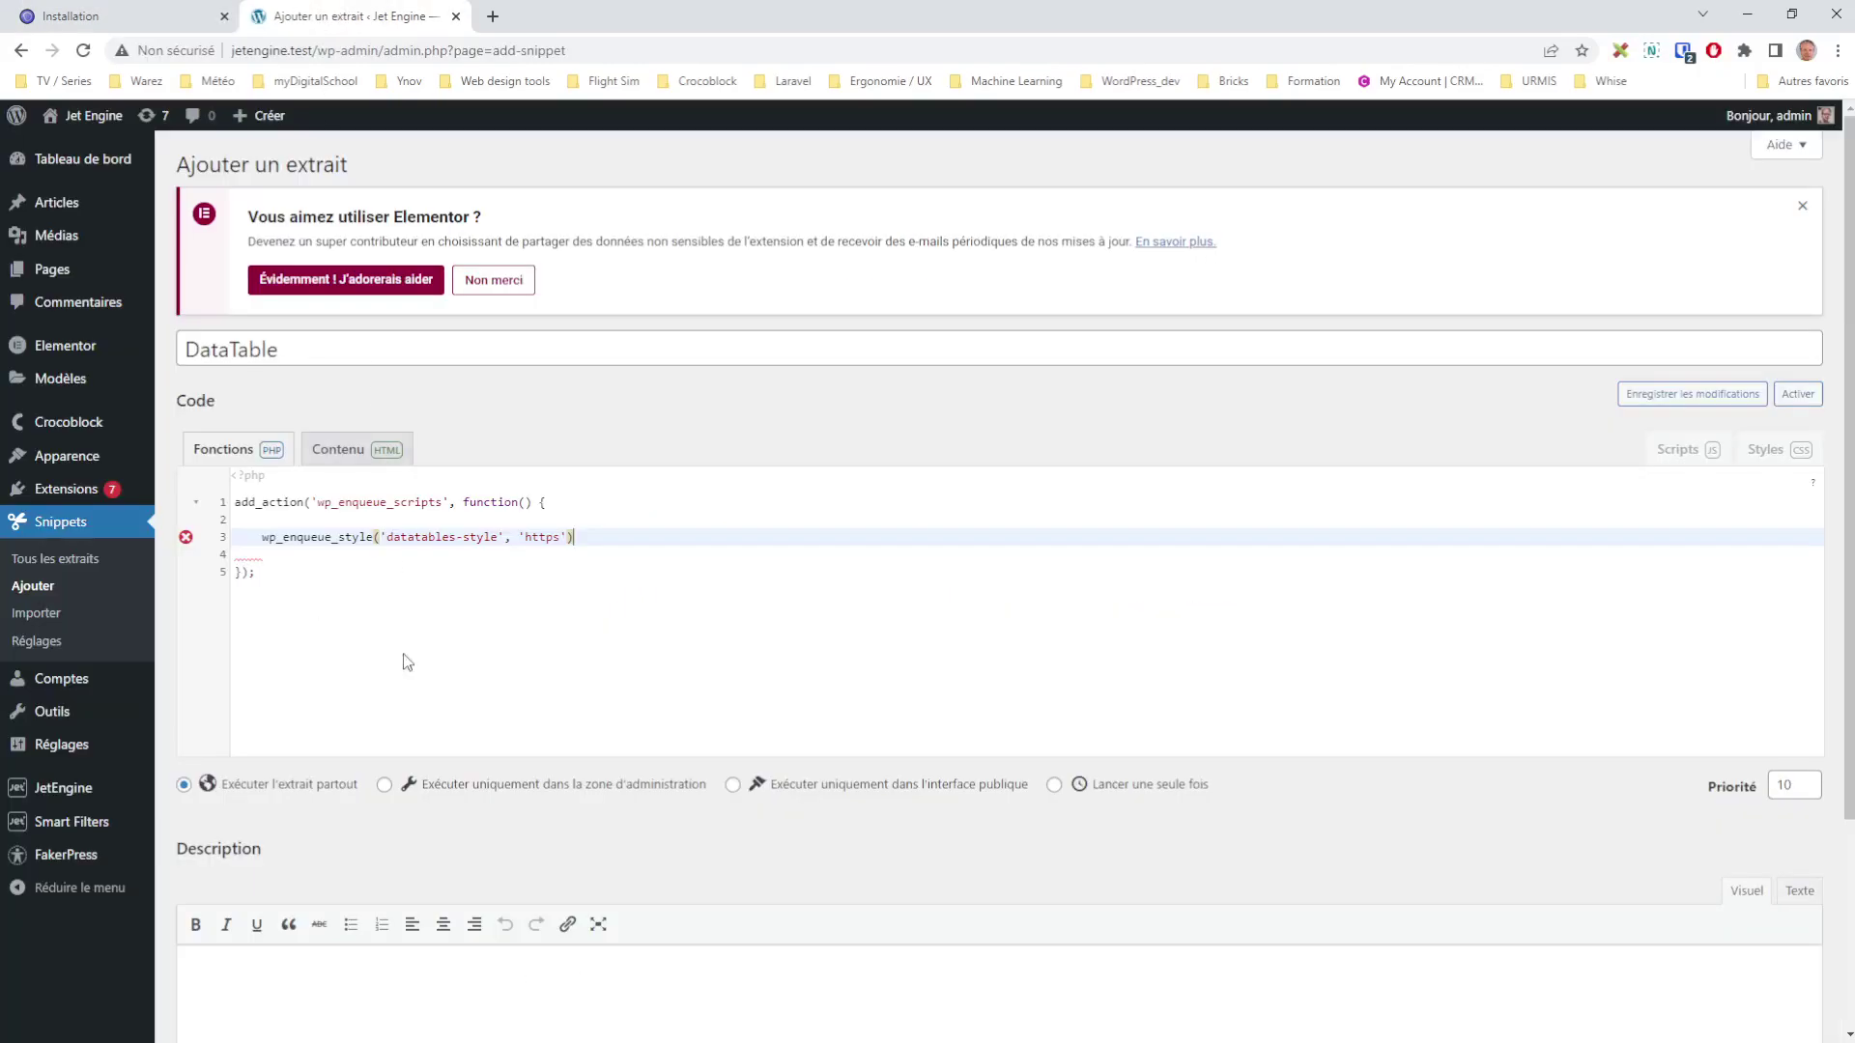
{"action": "double_click", "coordinate": [546, 536]}
{"action": "key", "text": "ctrl+v"}
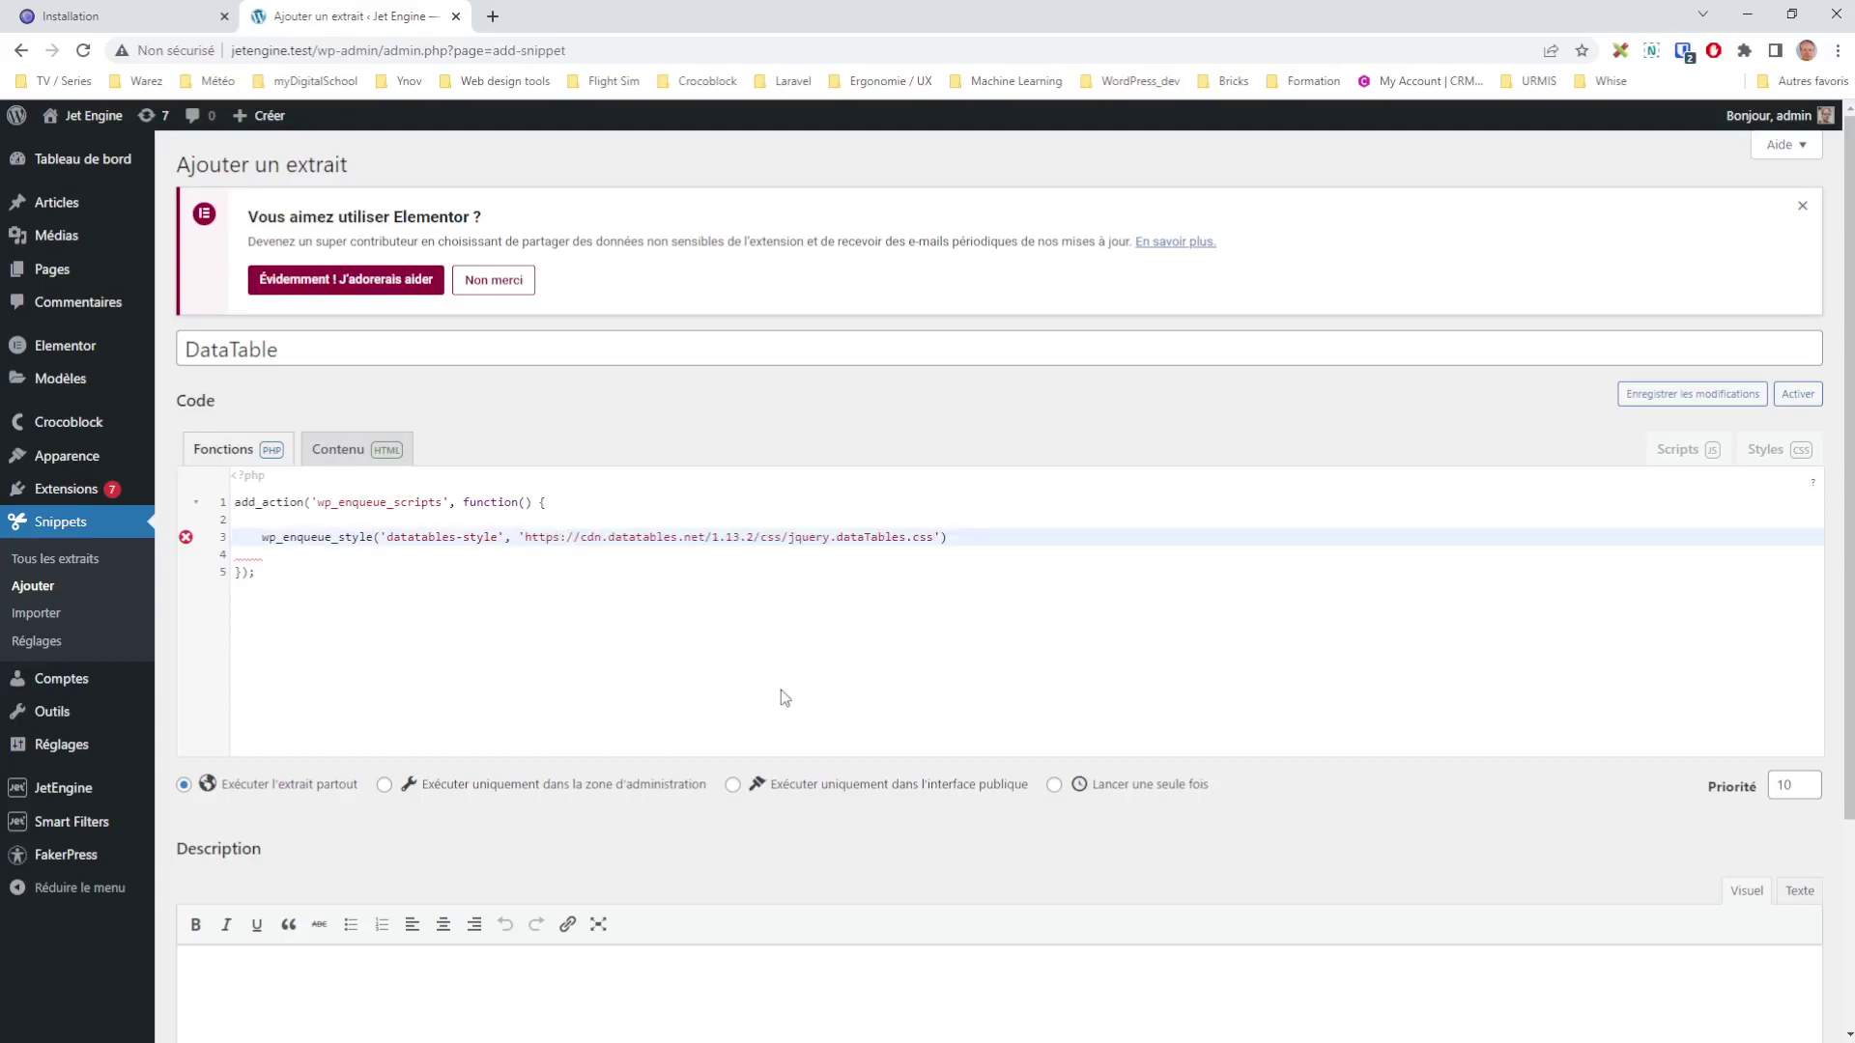
{"action": "left_click", "coordinate": [972, 538]}
{"action": "type", "text": ";"}
{"action": "key", "text": "Return"}
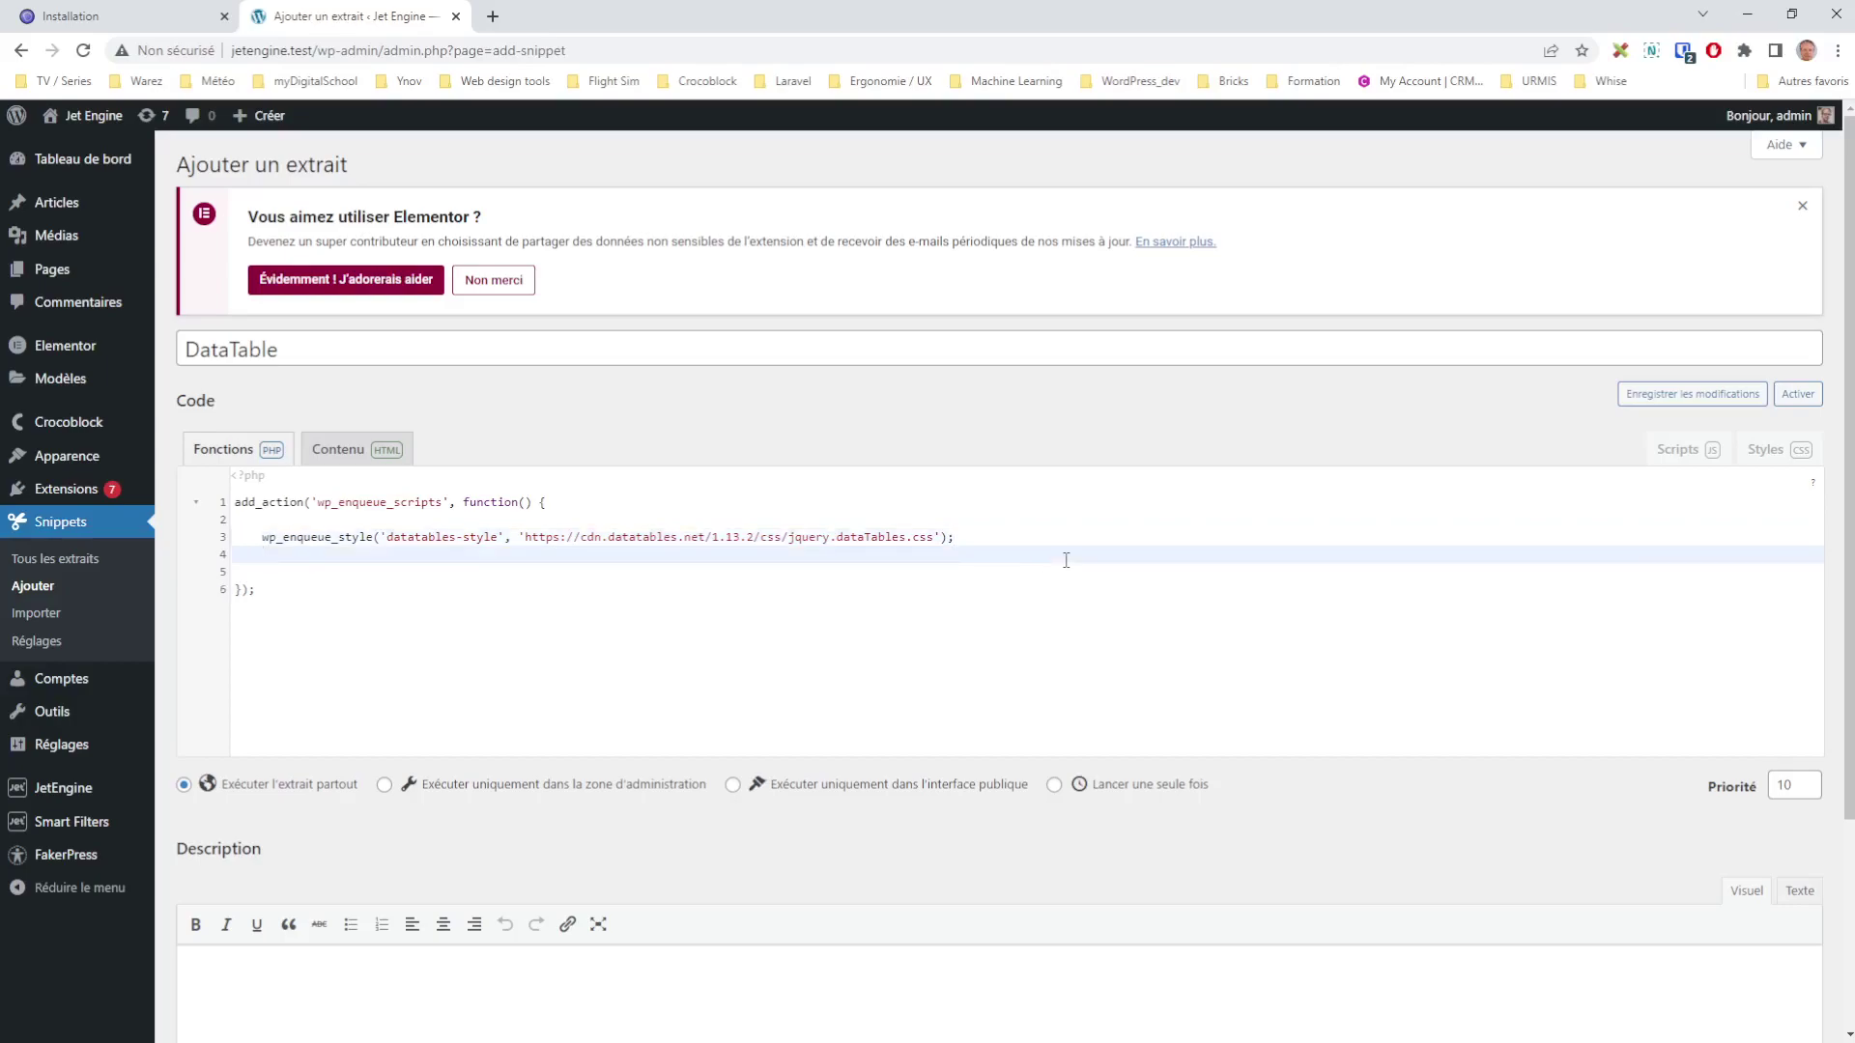
Below it, add a wp_enqueue_script call with the handle datables-script and an empty URL string
{"action": "type", "text": "wp_enqueue_script('datables"}
{"action": "key", "text": "BackSpace"}
{"action": "type", "text": "s-script"}
{"action": "type", "text": ", "}
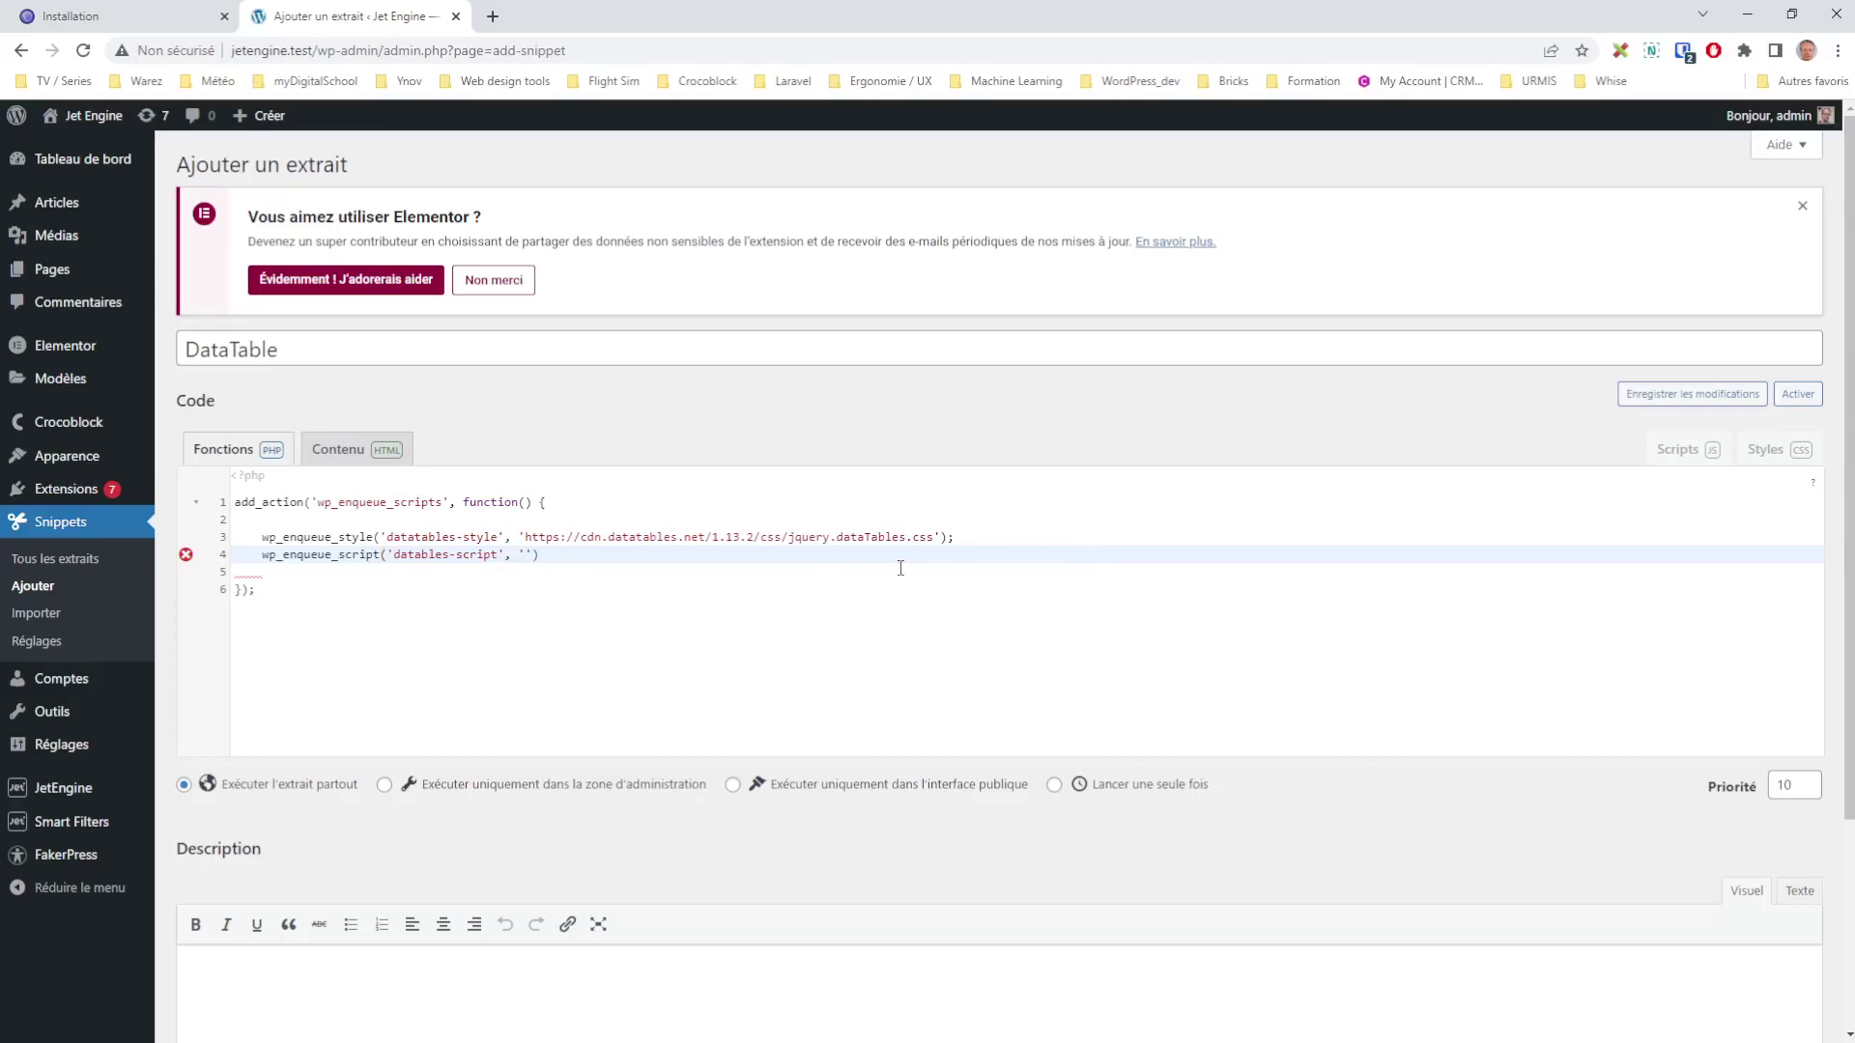
{"action": "type", "text": "'"}
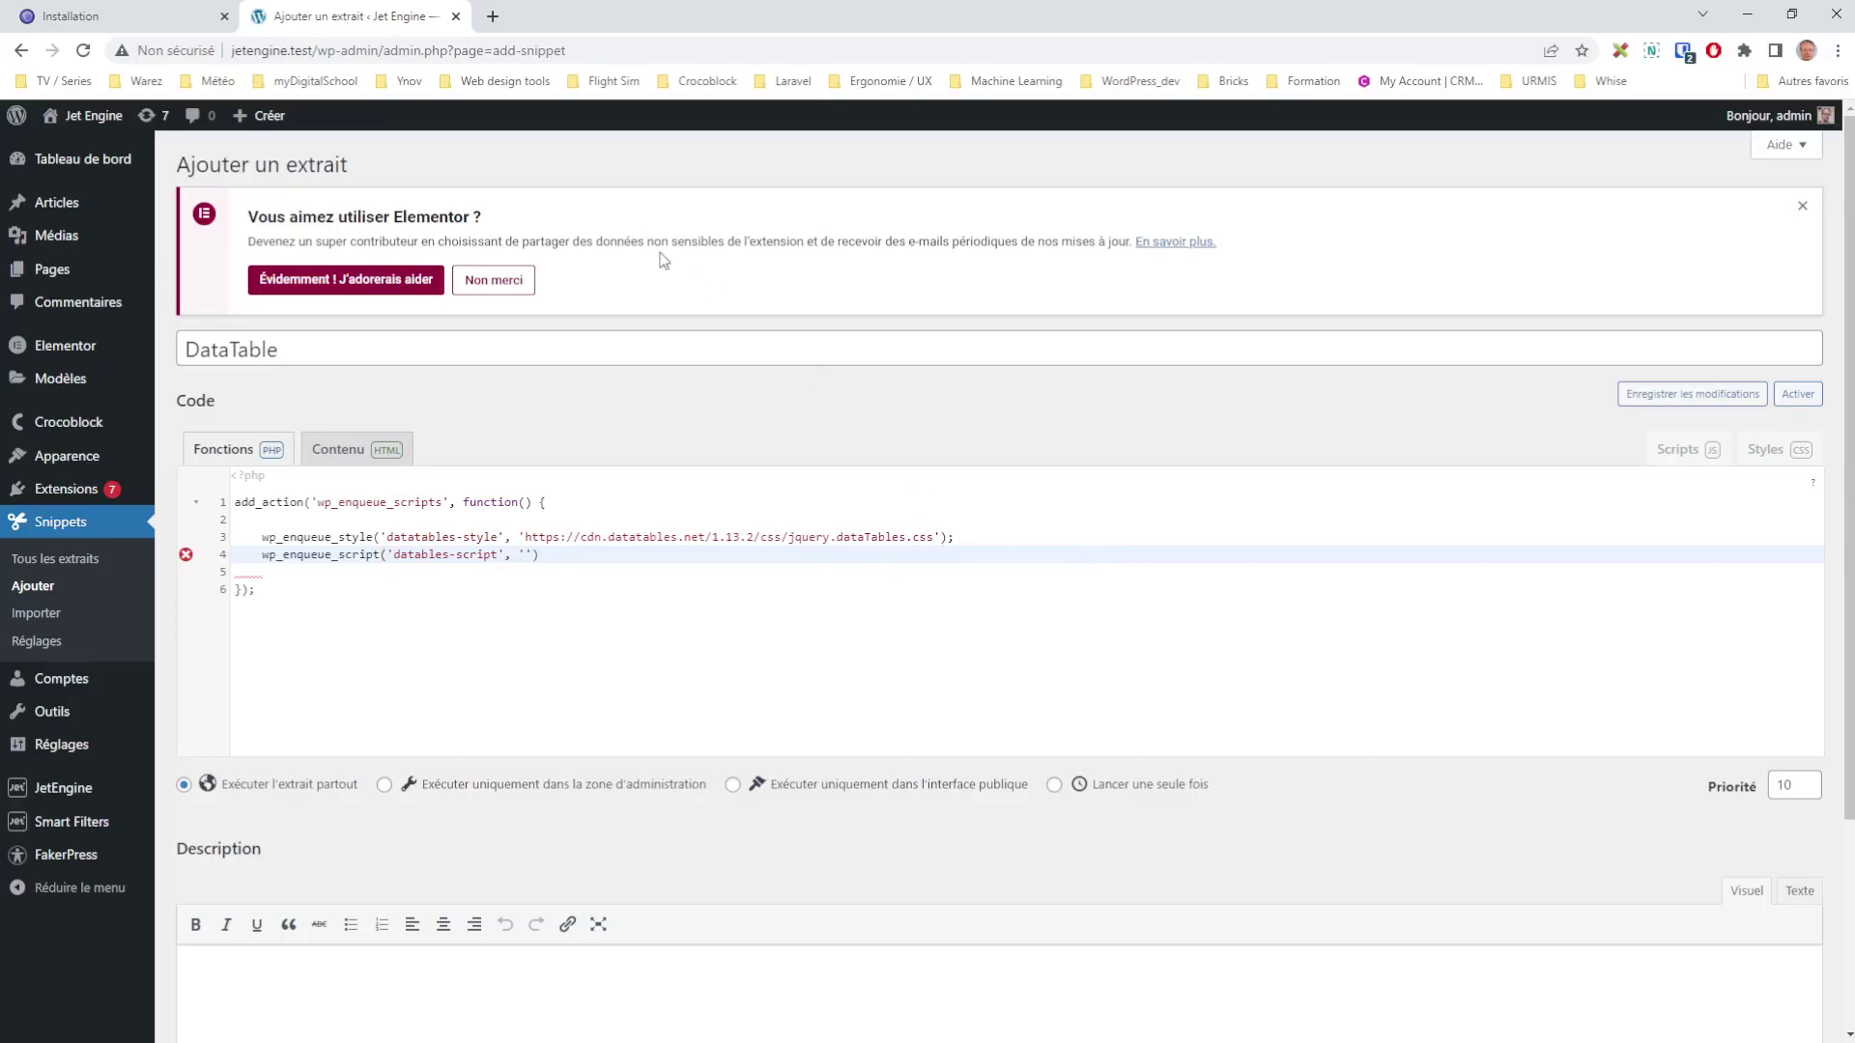
Copy the jquery.dataTables.js CDN address into the wp_enqueue_script call, finish the statement and start a new line
{"action": "left_click", "coordinate": [97, 16]}
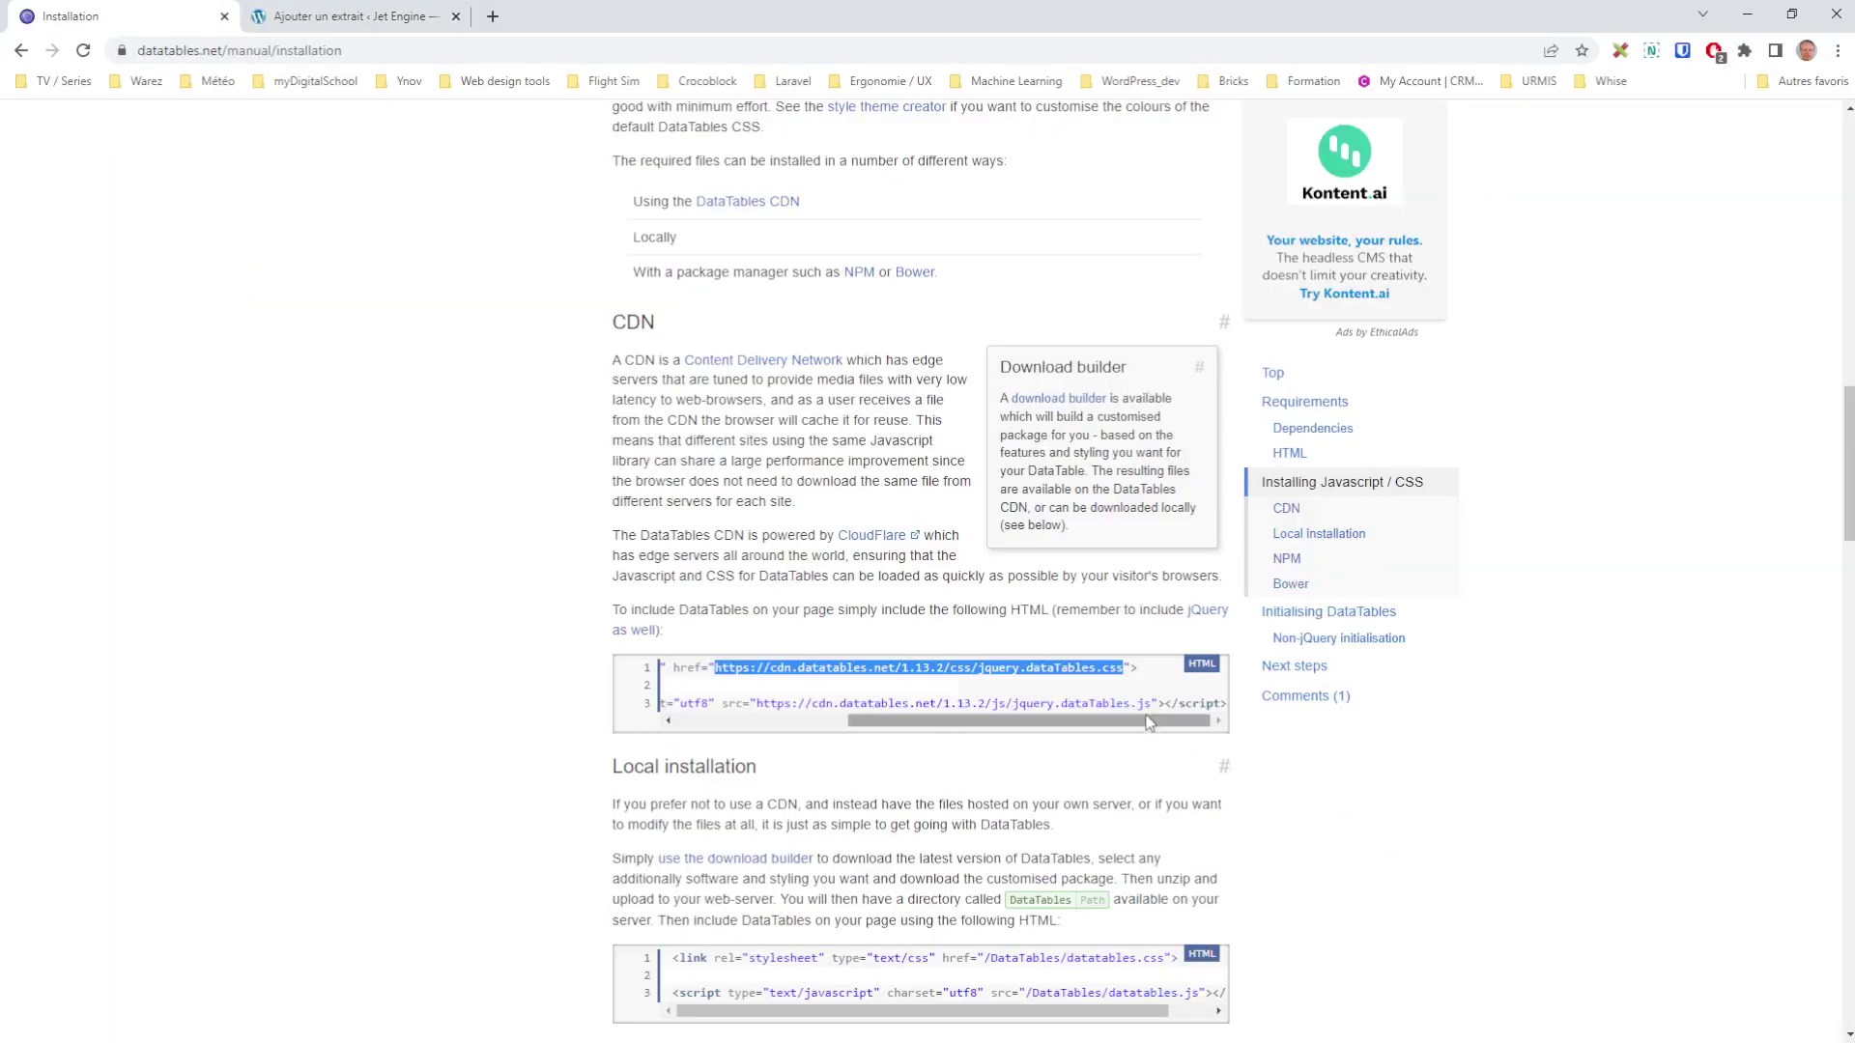
{"action": "left_click_drag", "start_coordinate": [757, 705], "coordinate": [1150, 709]}
{"action": "key", "text": "ctrl+c"}
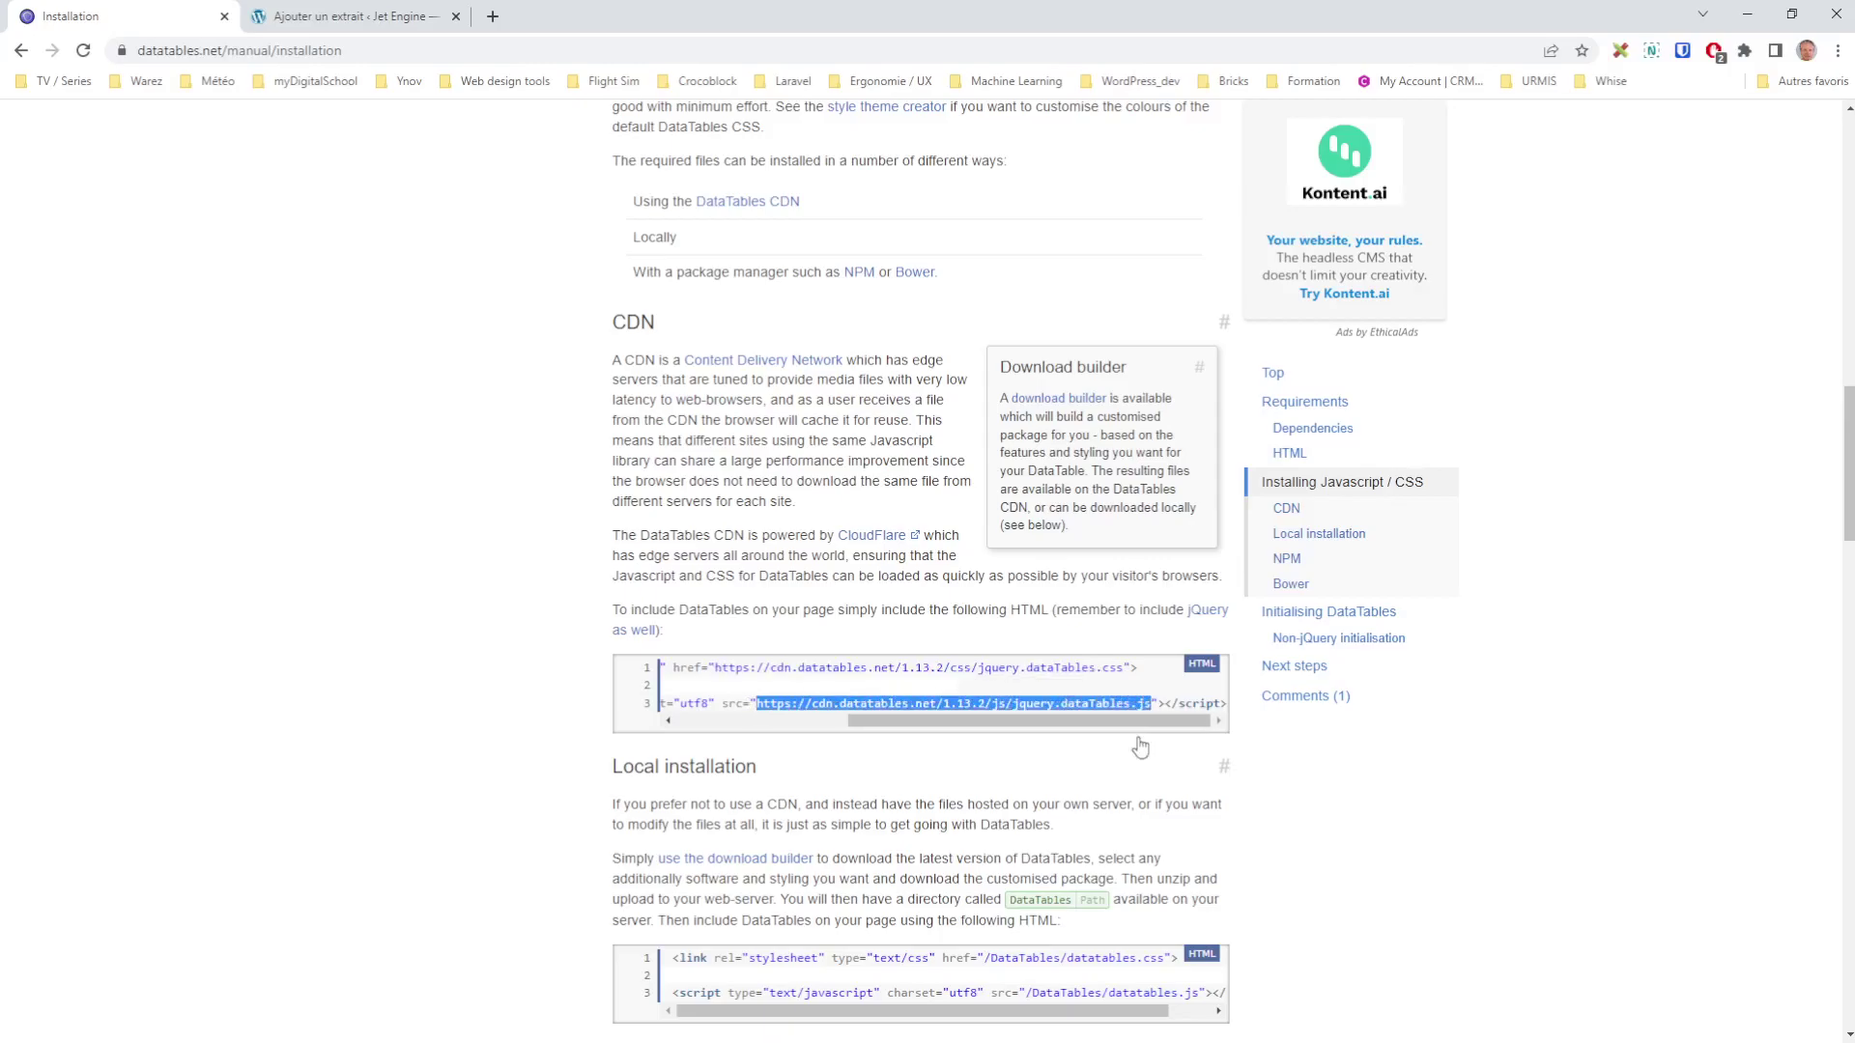
{"action": "left_click", "coordinate": [328, 17]}
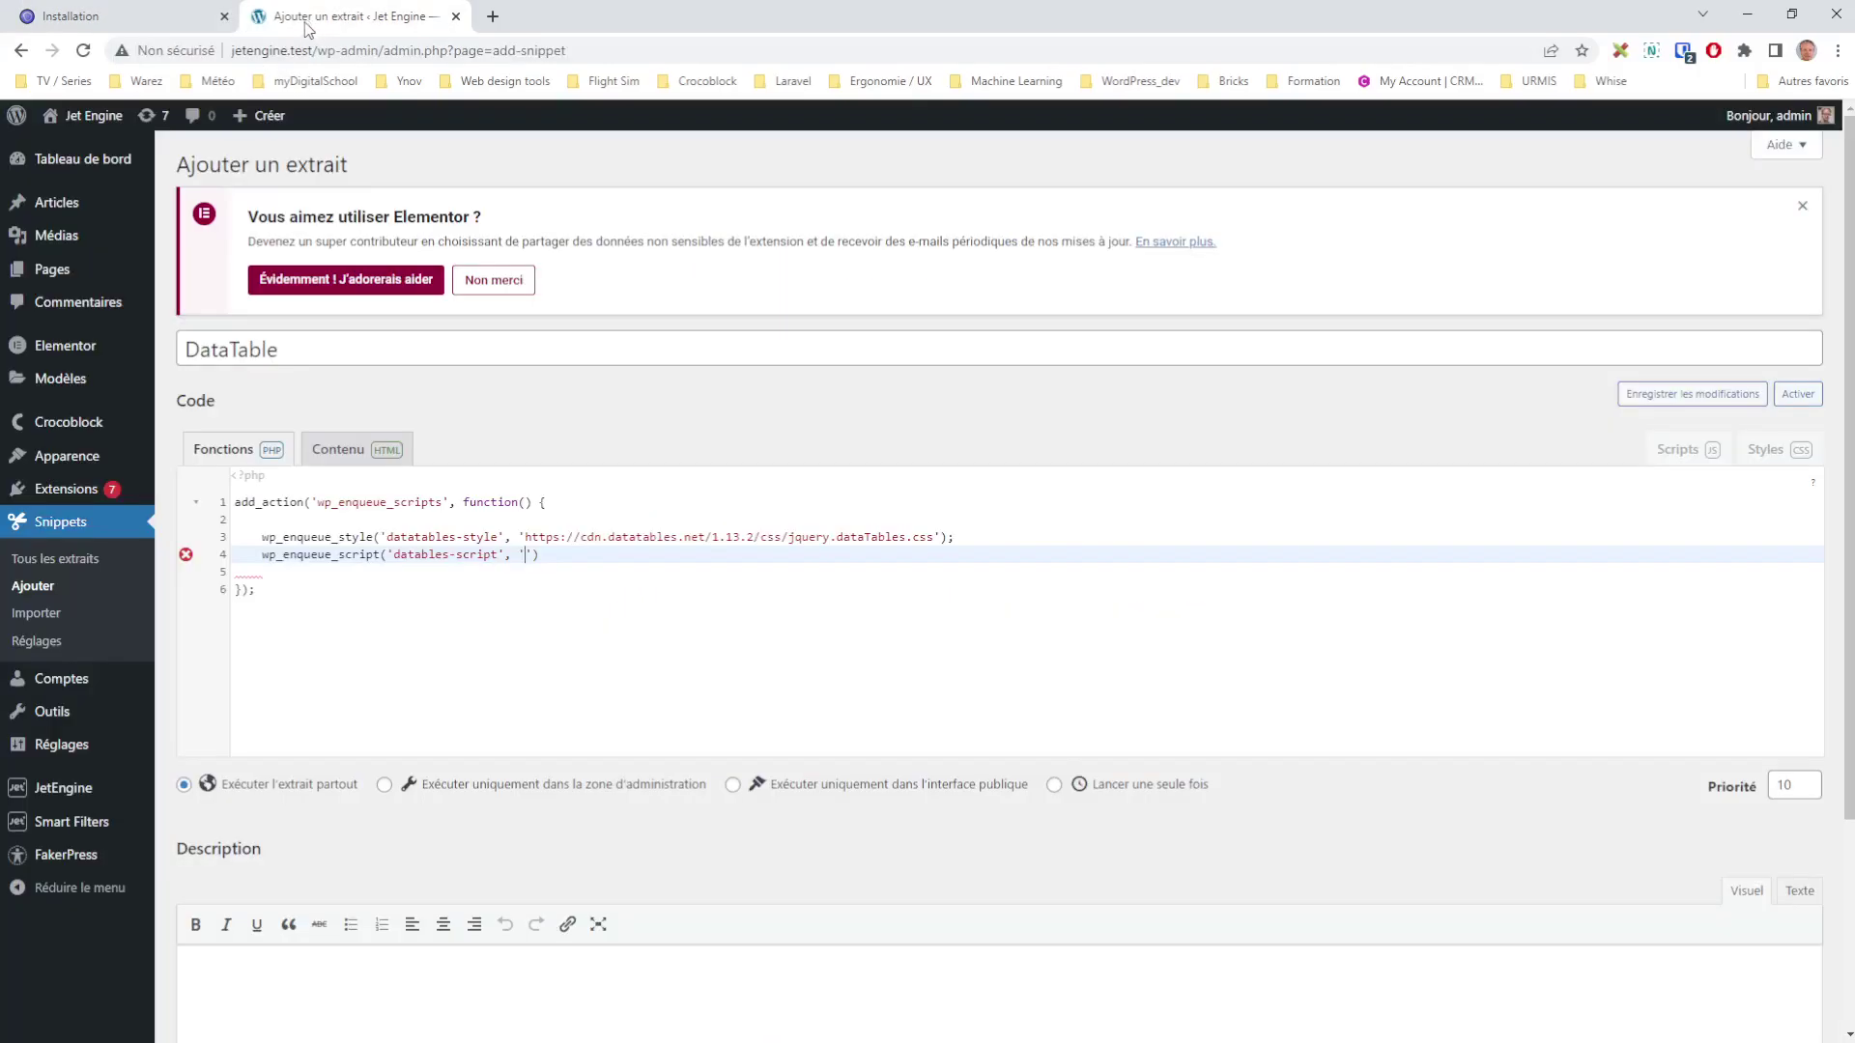
{"action": "key", "text": "ctrl+v"}
{"action": "left_click", "coordinate": [976, 553]}
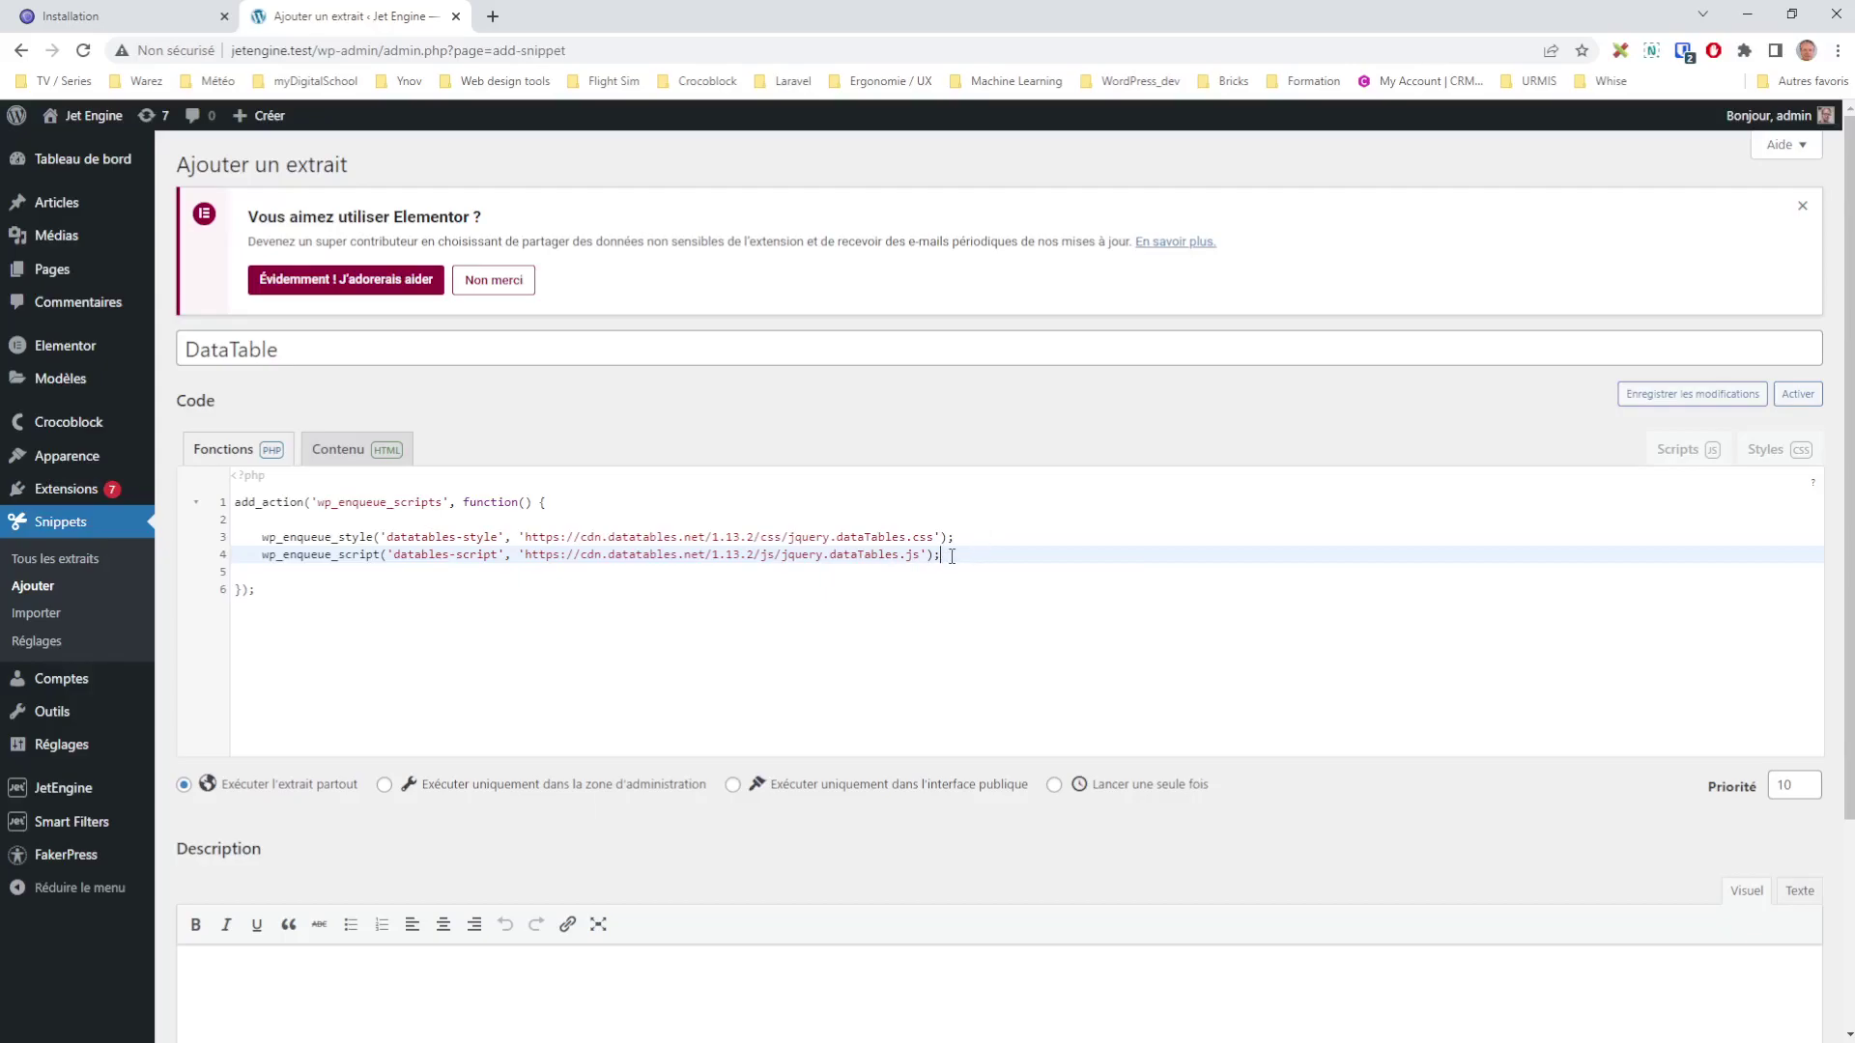
{"action": "key", "text": "Return"}
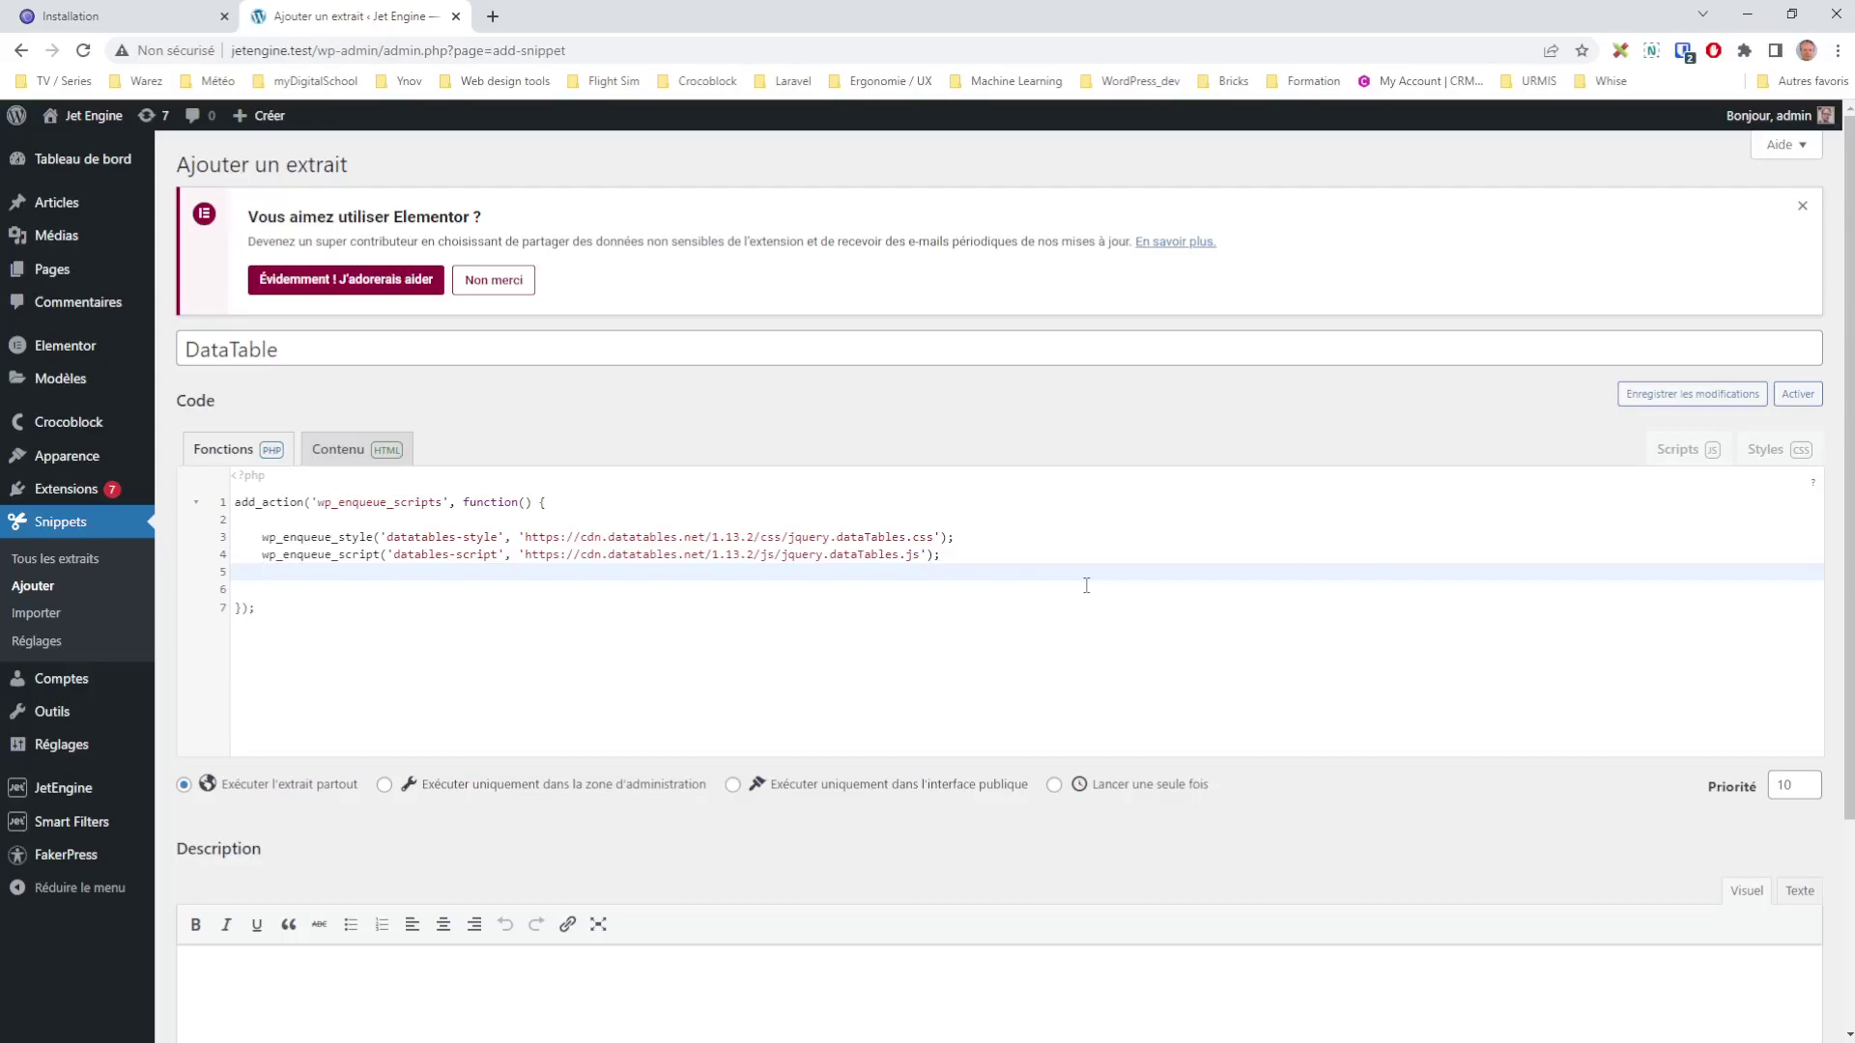
Start a second wp_enqueue_script call with the handle datatables-language
{"action": "type", "text": "wp_enqueue_script('databtables-"}
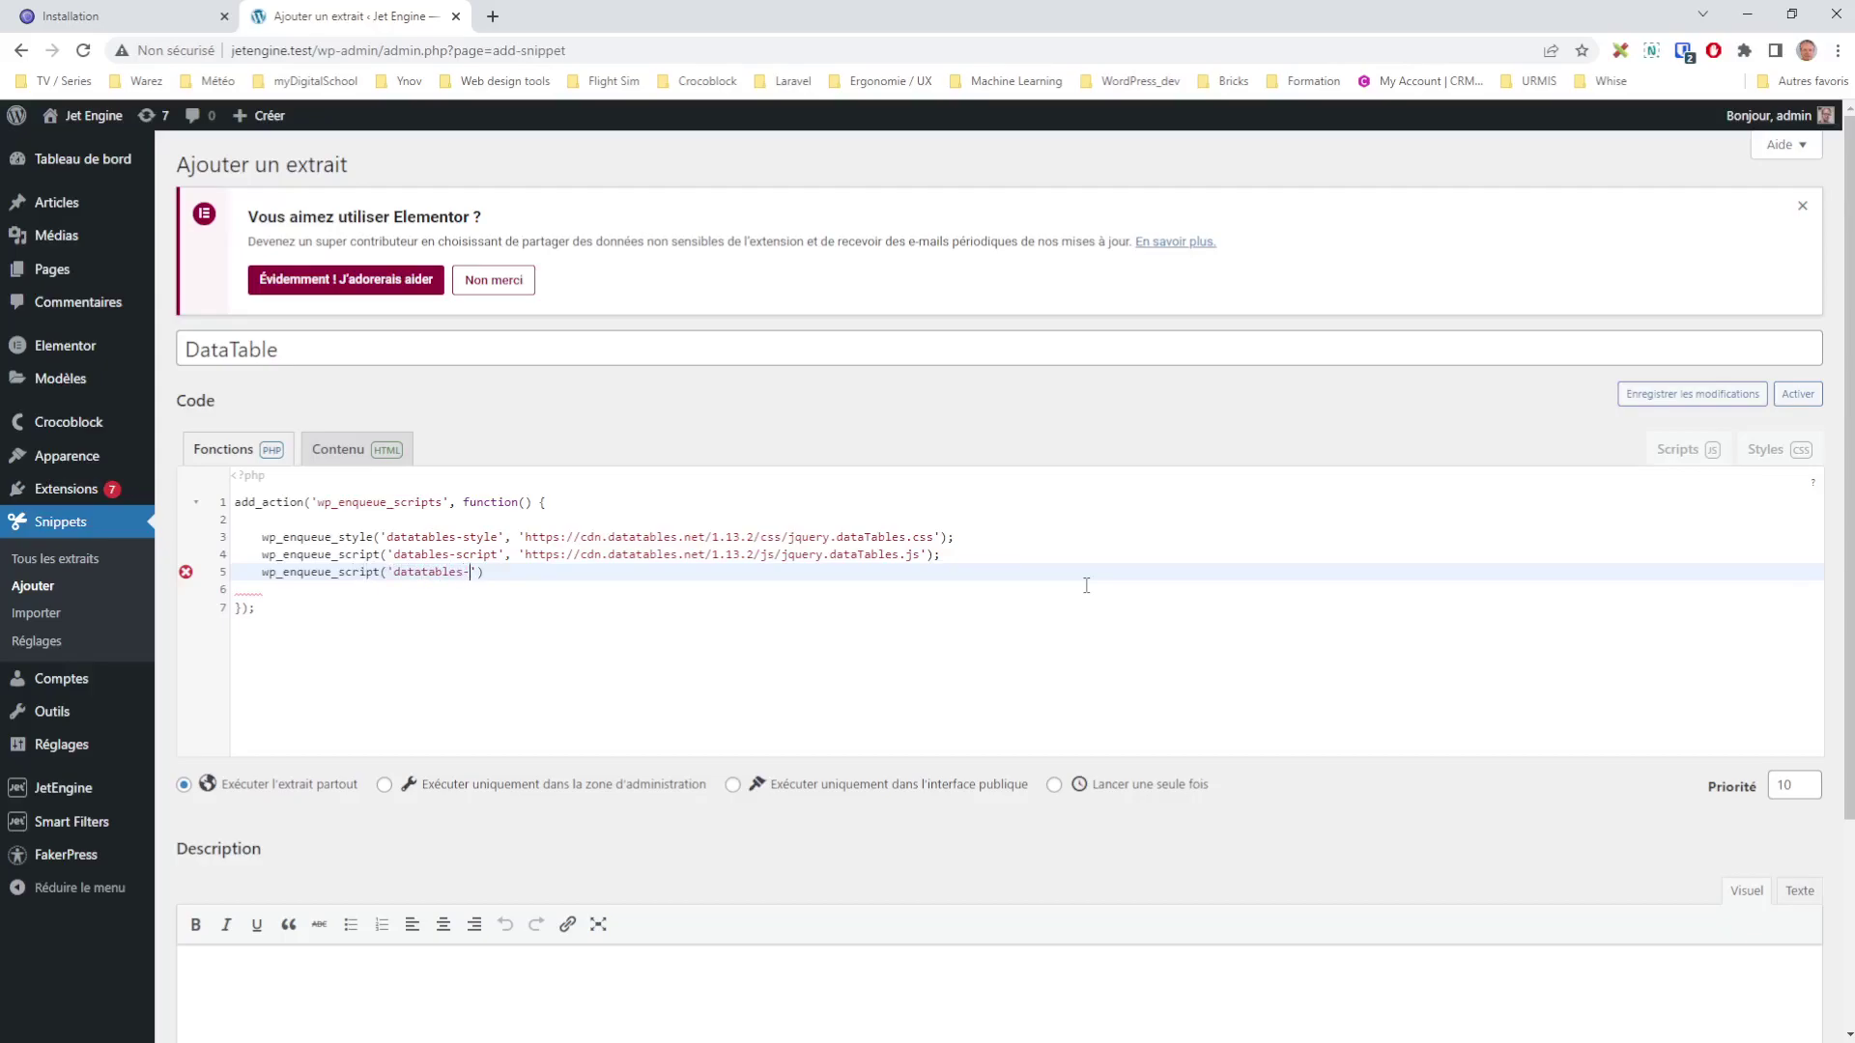
{"action": "type", "text": "language"}
{"action": "key", "text": "BackSpace"}
{"action": "key", "text": "BackSpace"}
{"action": "key", "text": "BackSpace"}
{"action": "key", "text": "BackSpace"}
{"action": "type", "text": "uage,"}
{"action": "type", "text": ","}
Look through the DataTables installation guide for instructions on initialising the table and loading a language file
{"action": "left_click", "coordinate": [156, 19]}
{"action": "scroll", "coordinate": [438, 651], "scroll_direction": "down", "scroll_amount": 9}
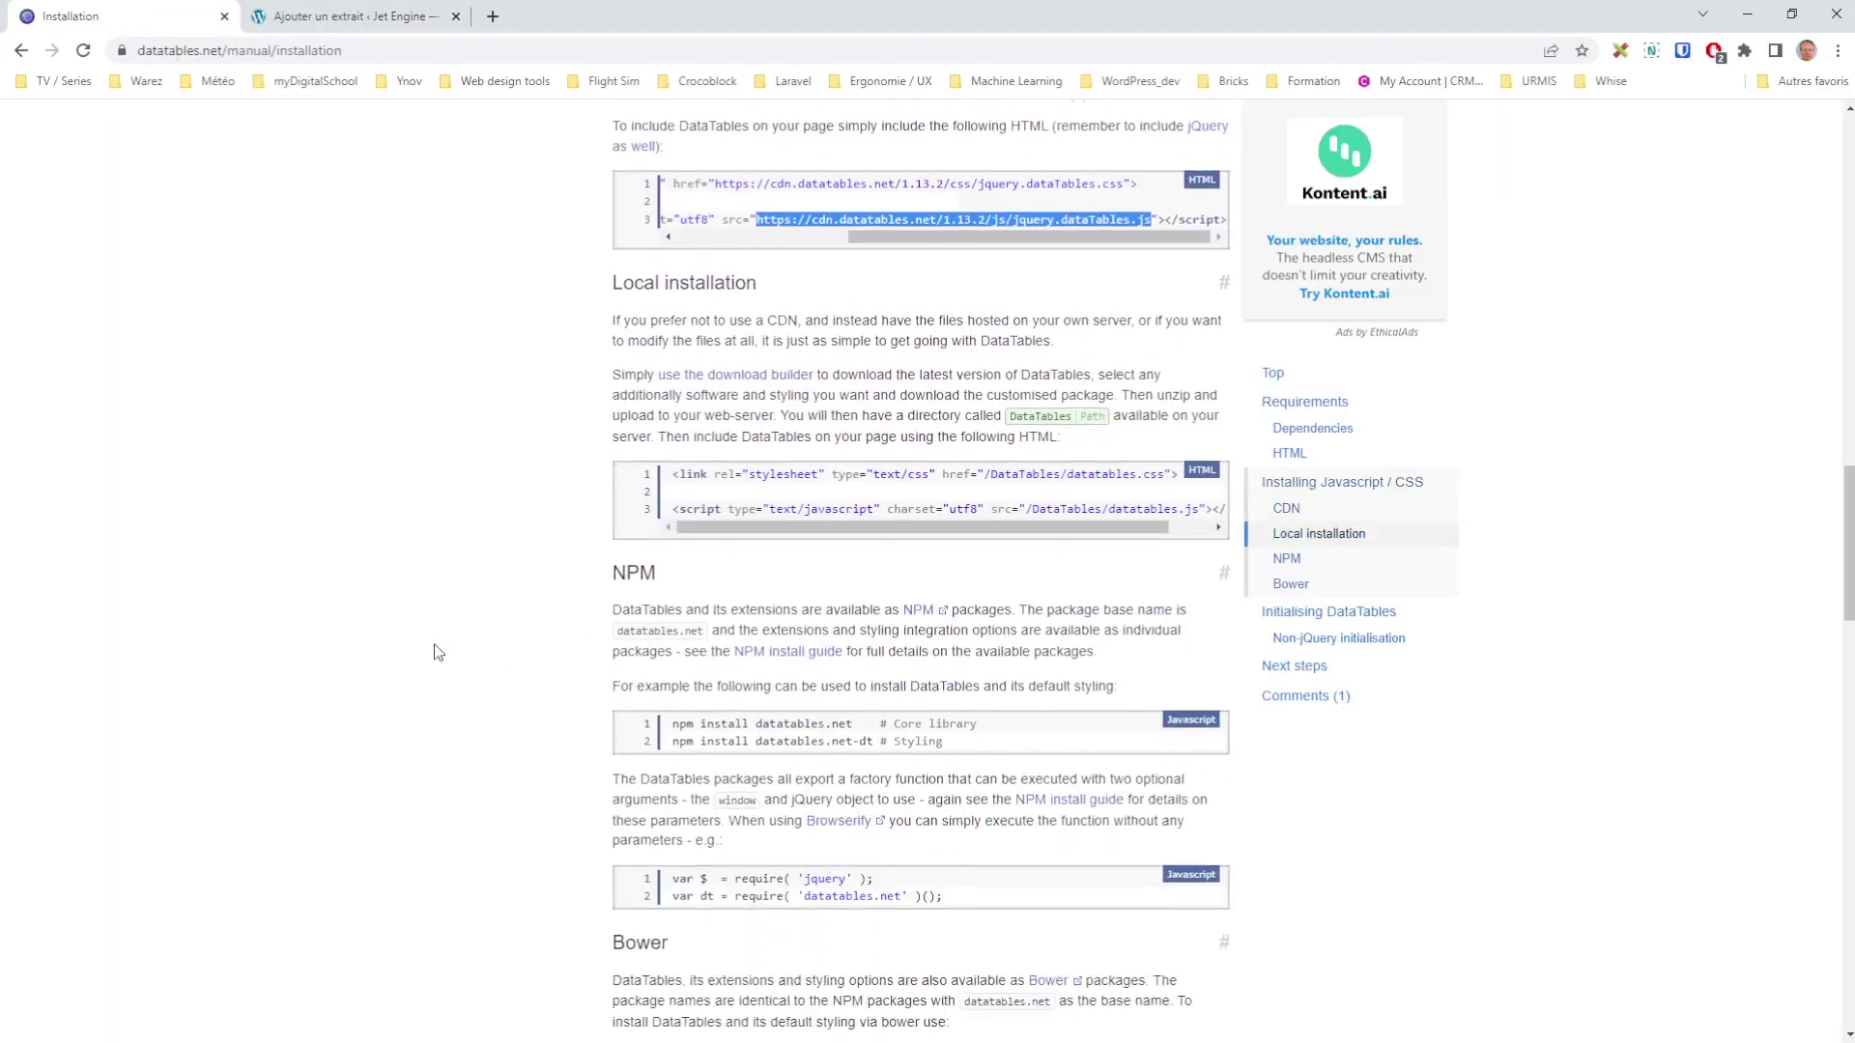
{"action": "scroll", "coordinate": [437, 650], "scroll_direction": "down", "scroll_amount": 8}
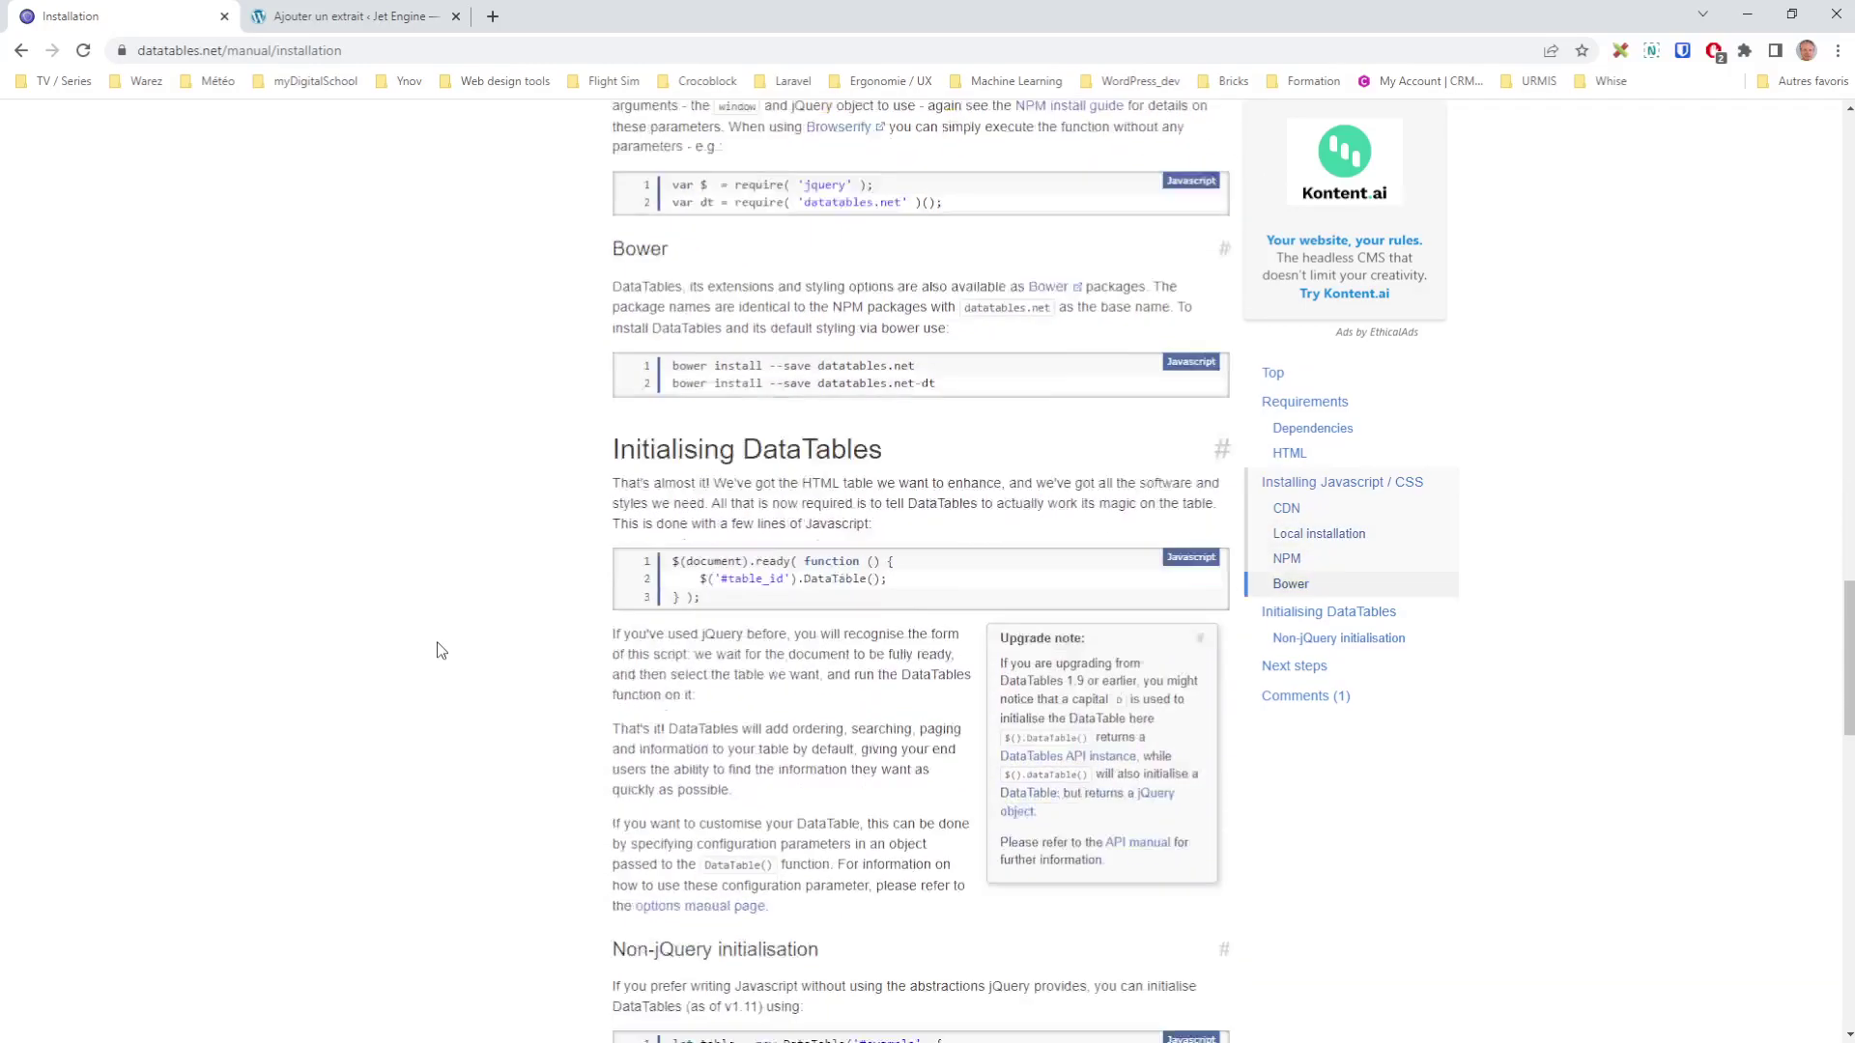
{"action": "scroll", "coordinate": [410, 484], "scroll_direction": "up", "scroll_amount": 5}
{"action": "scroll", "coordinate": [402, 534], "scroll_direction": "down", "scroll_amount": 7}
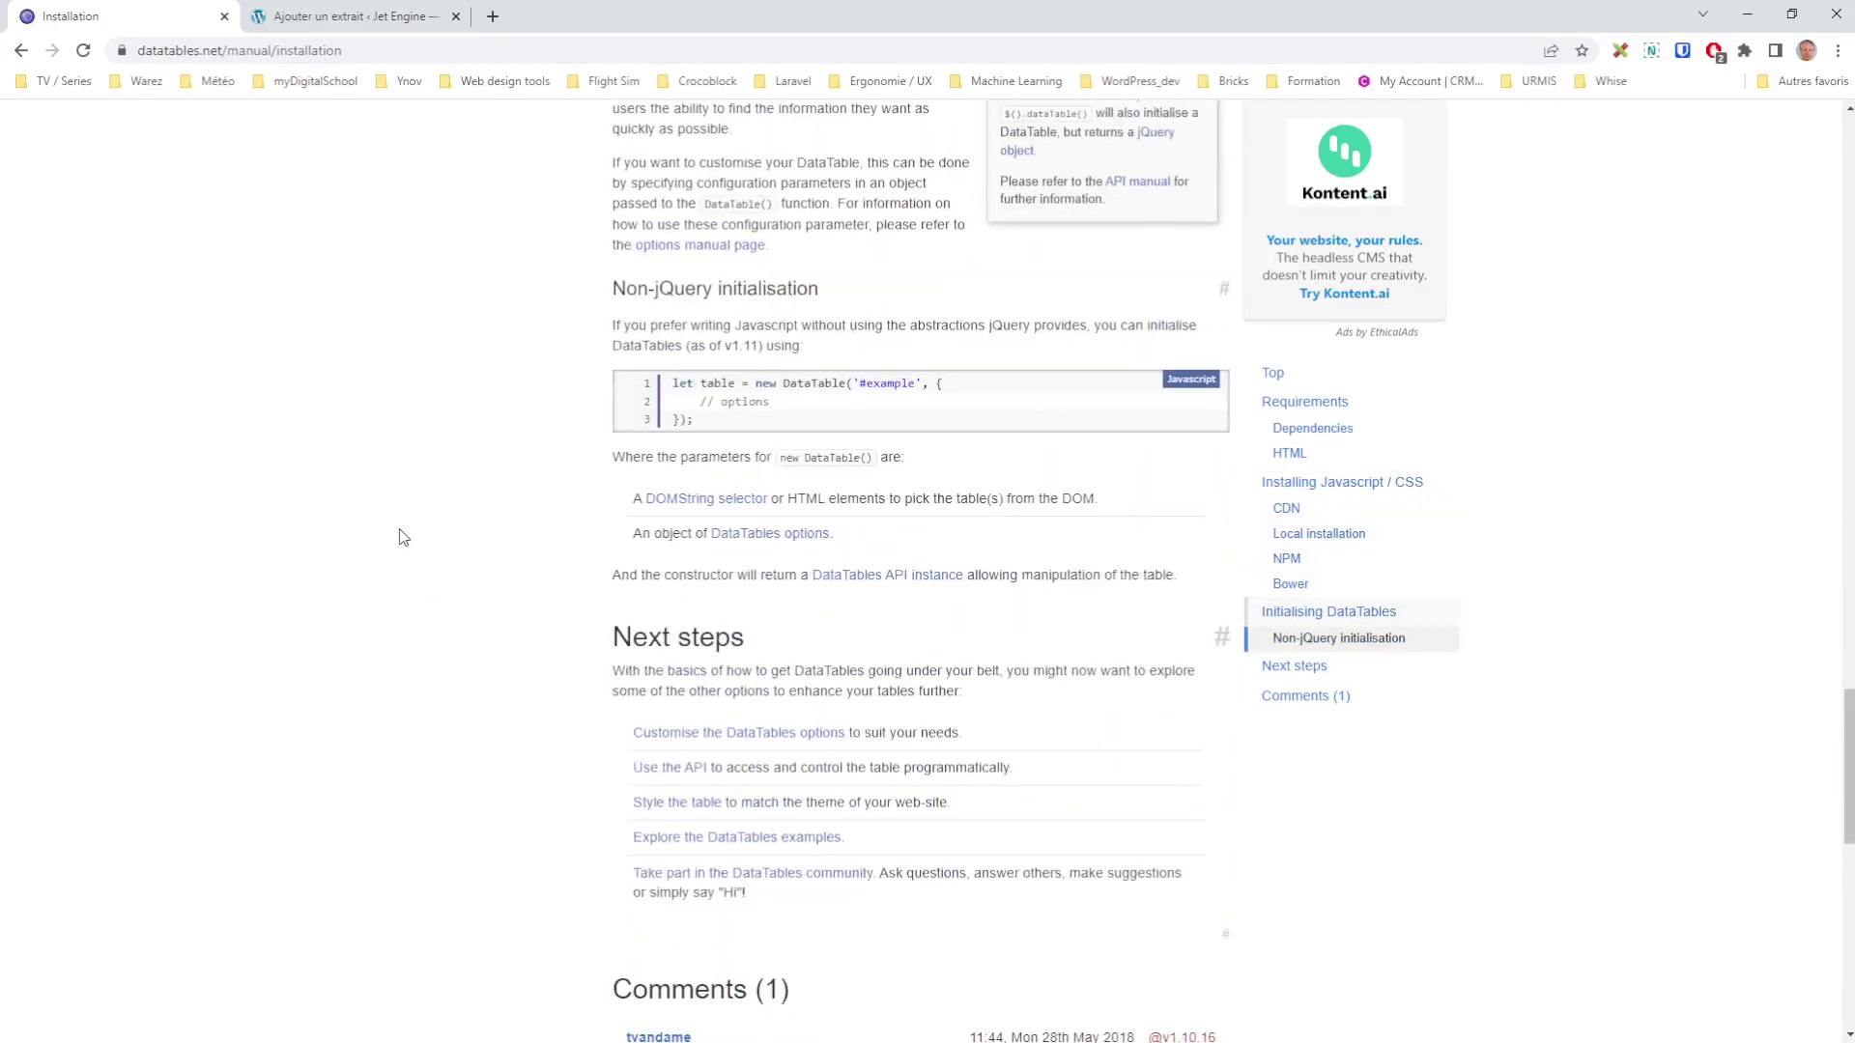
{"action": "scroll", "coordinate": [402, 536], "scroll_direction": "up", "scroll_amount": 1}
{"action": "scroll", "coordinate": [331, 413], "scroll_direction": "up", "scroll_amount": 2}
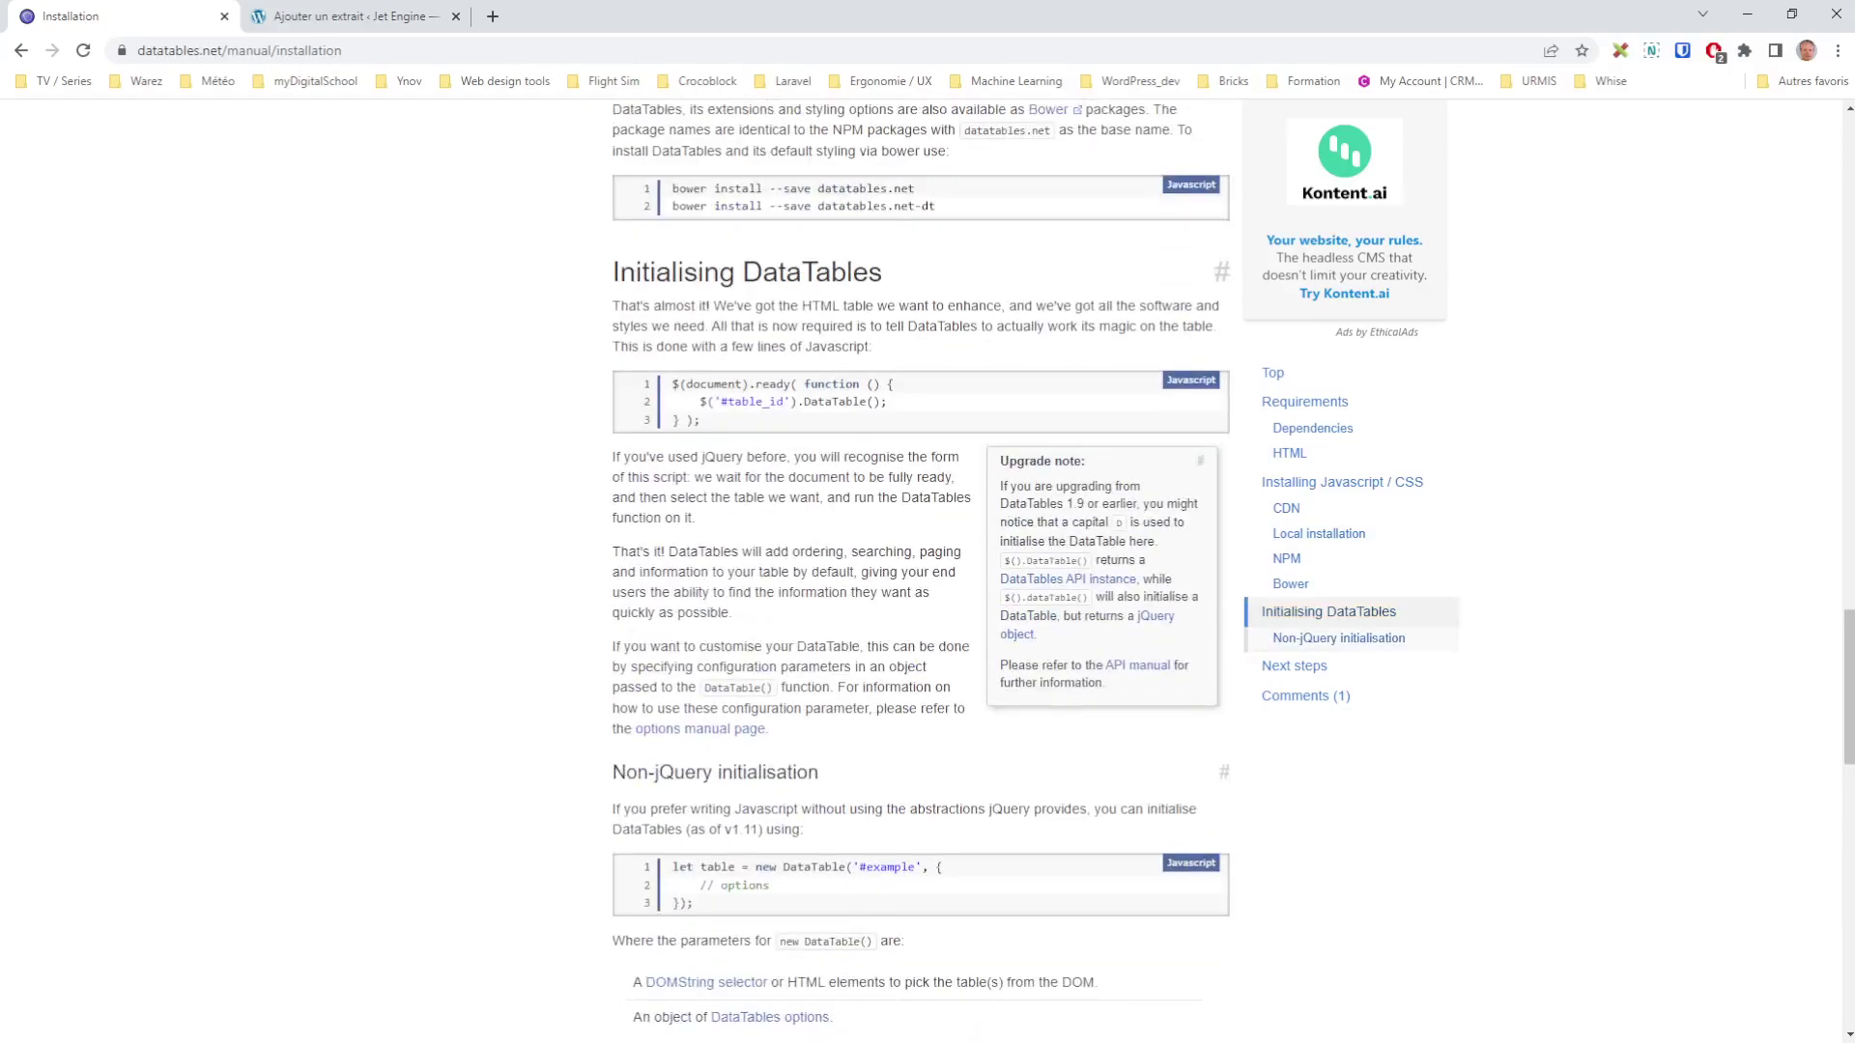
{"action": "left_click", "coordinate": [1840, 464]}
{"action": "scroll", "coordinate": [737, 406], "scroll_direction": "up", "scroll_amount": 20}
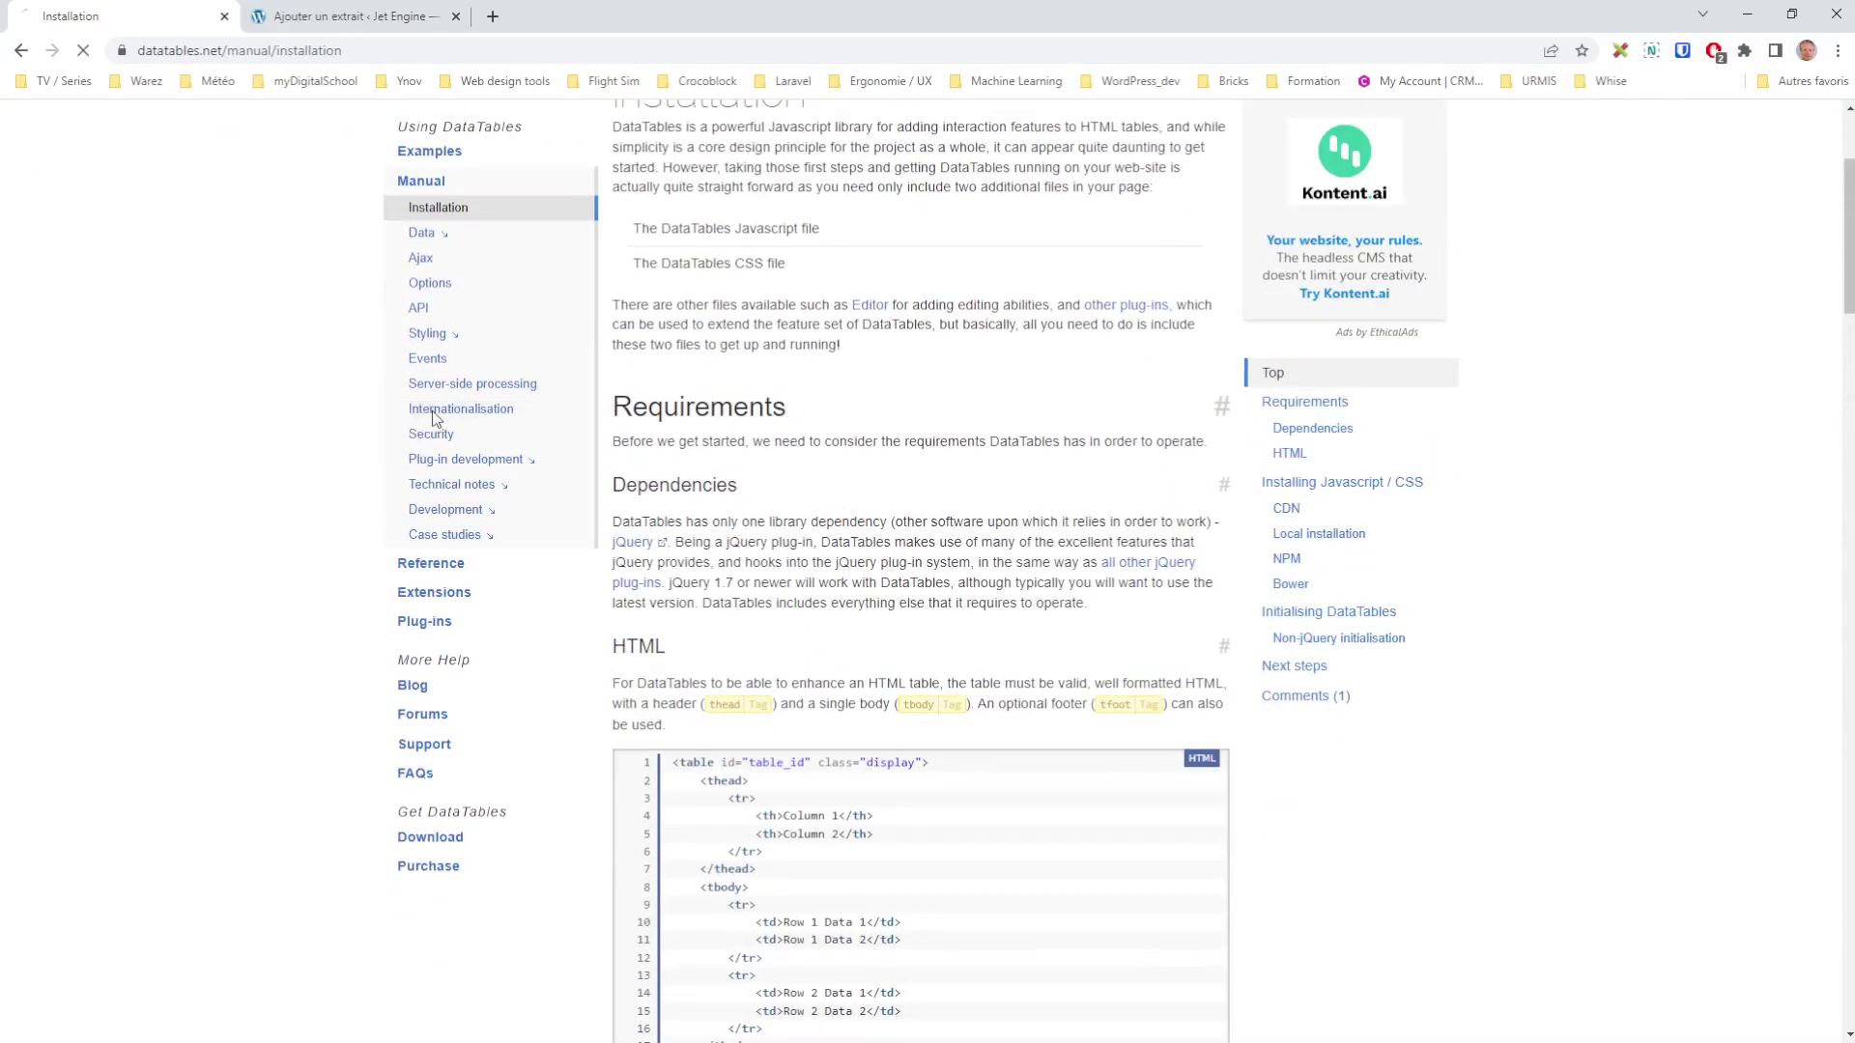
Open the Internationalisation page of the DataTables manual and read through its translation options
{"action": "left_click", "coordinate": [432, 409]}
{"action": "scroll", "coordinate": [1403, 731], "scroll_direction": "down", "scroll_amount": 12}
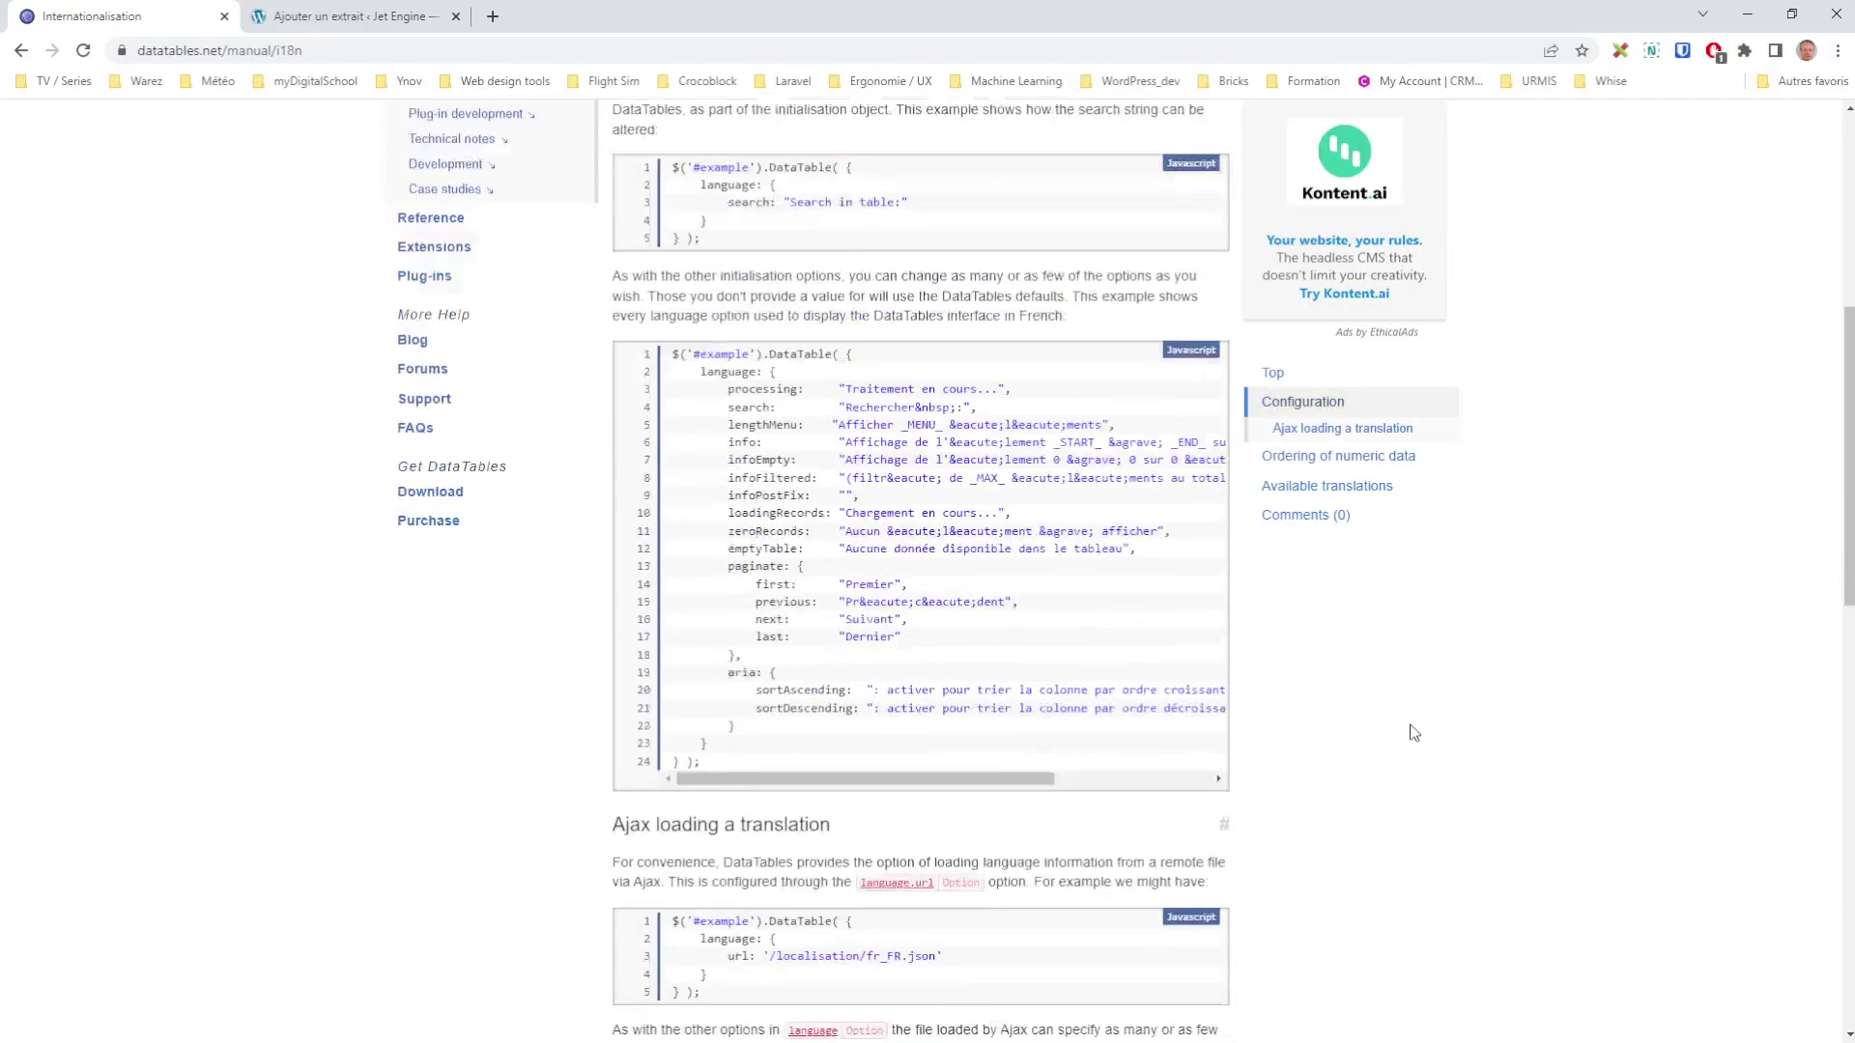
{"action": "scroll", "coordinate": [1405, 730], "scroll_direction": "down", "scroll_amount": 8}
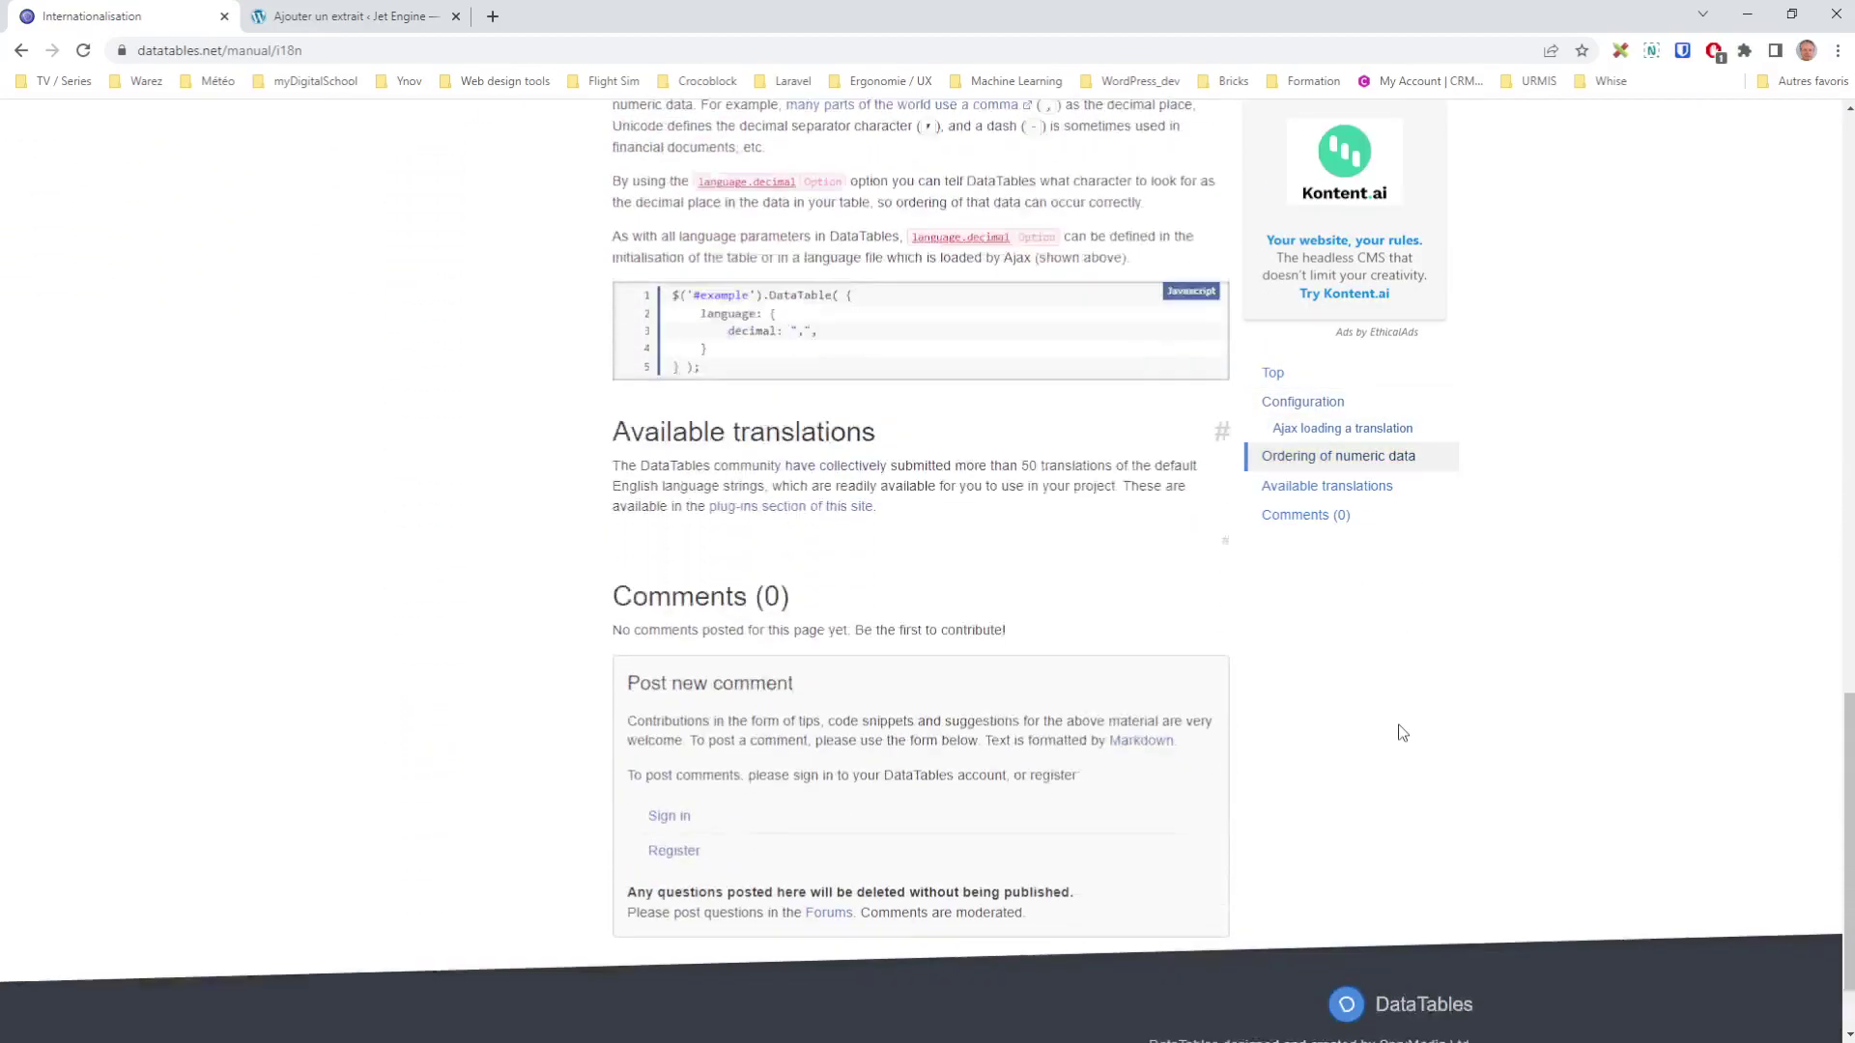
{"action": "scroll", "coordinate": [1398, 737], "scroll_direction": "up", "scroll_amount": 4}
{"action": "key", "text": "ctrl+l"}
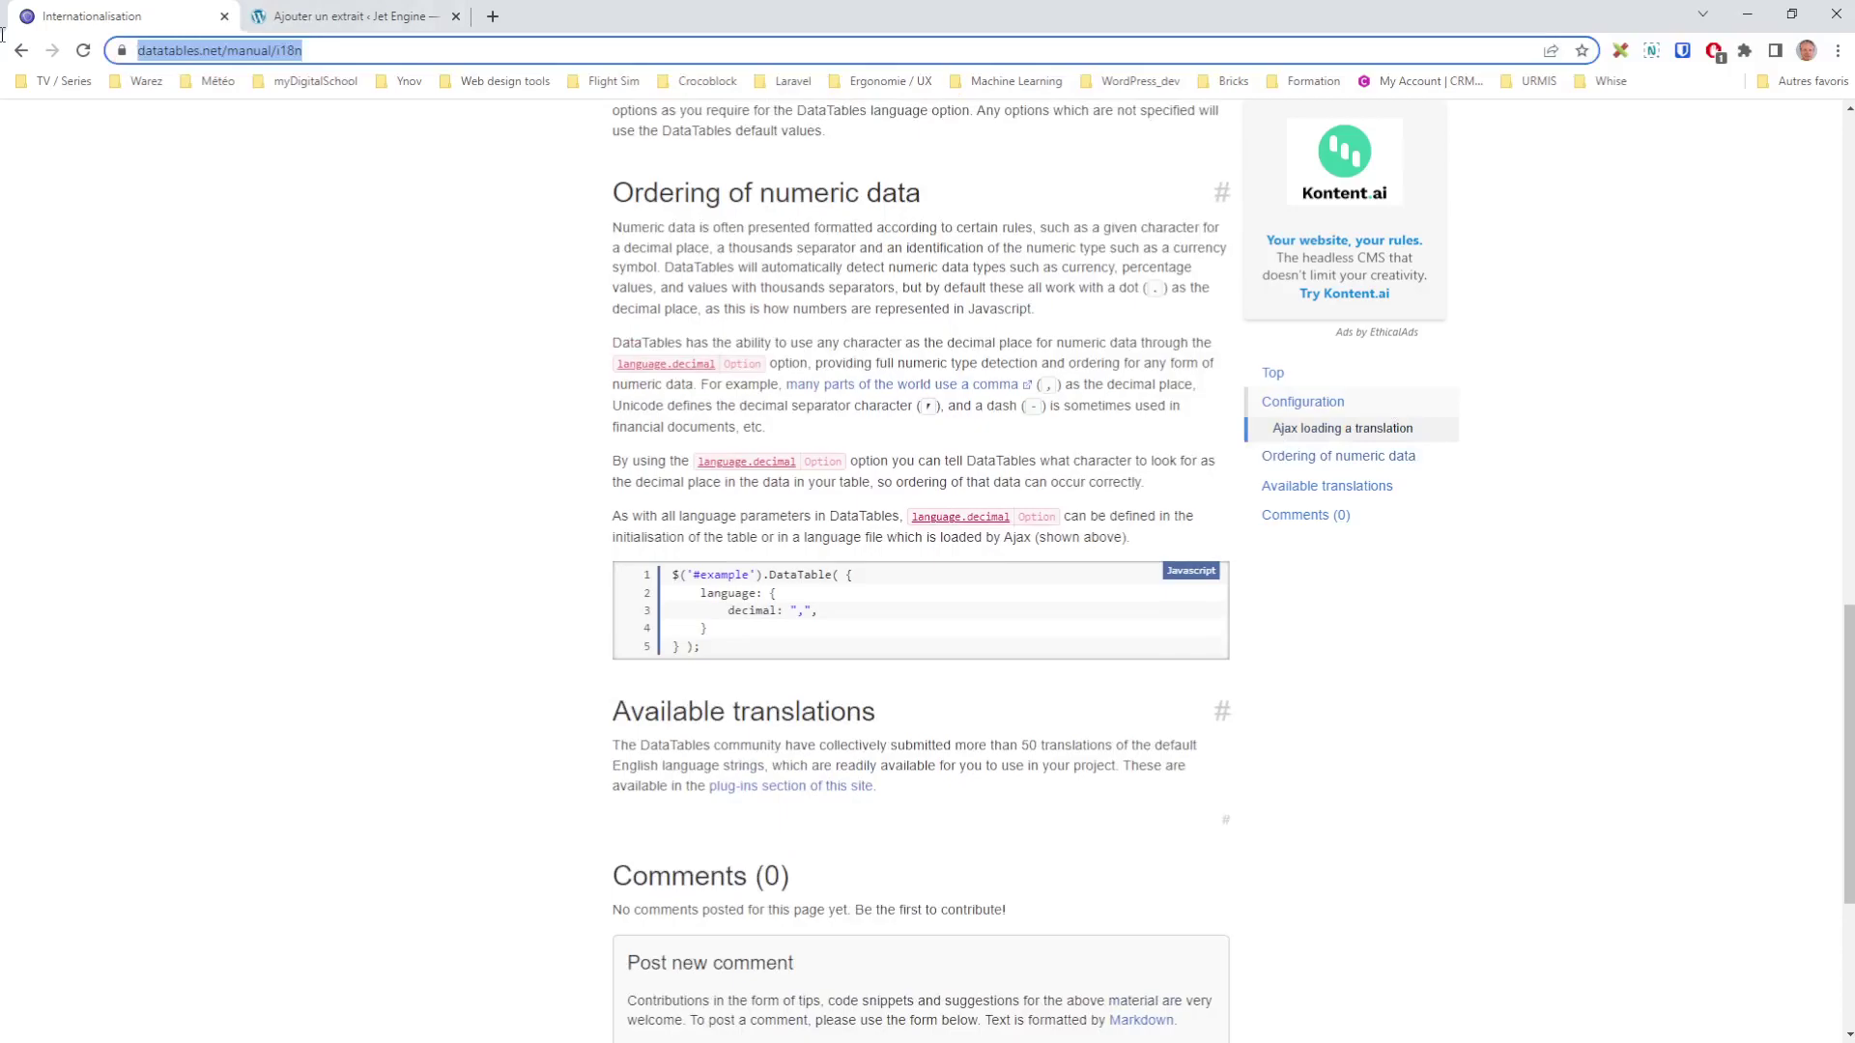
Search Google in a new tab for "datatables internalization json file"
{"action": "left_click", "coordinate": [493, 16]}
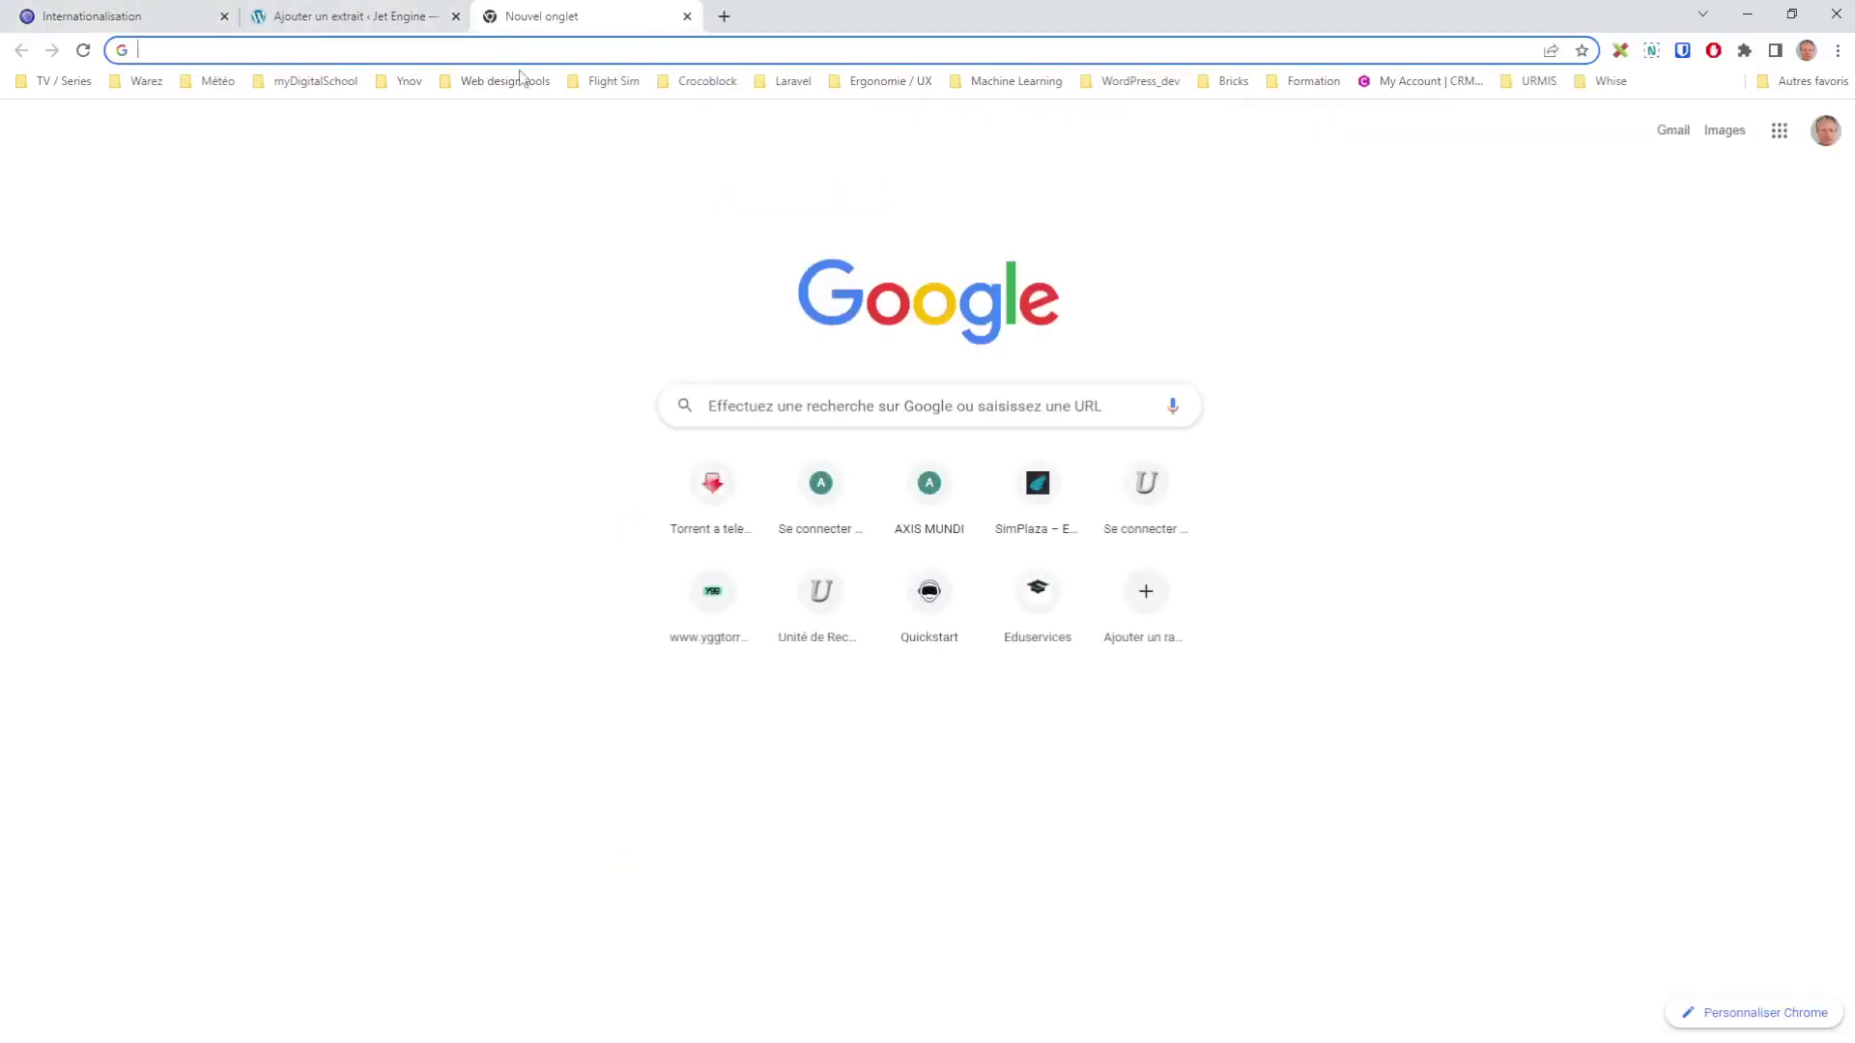
{"action": "left_click", "coordinate": [827, 403]}
{"action": "type", "text": "datéa"}
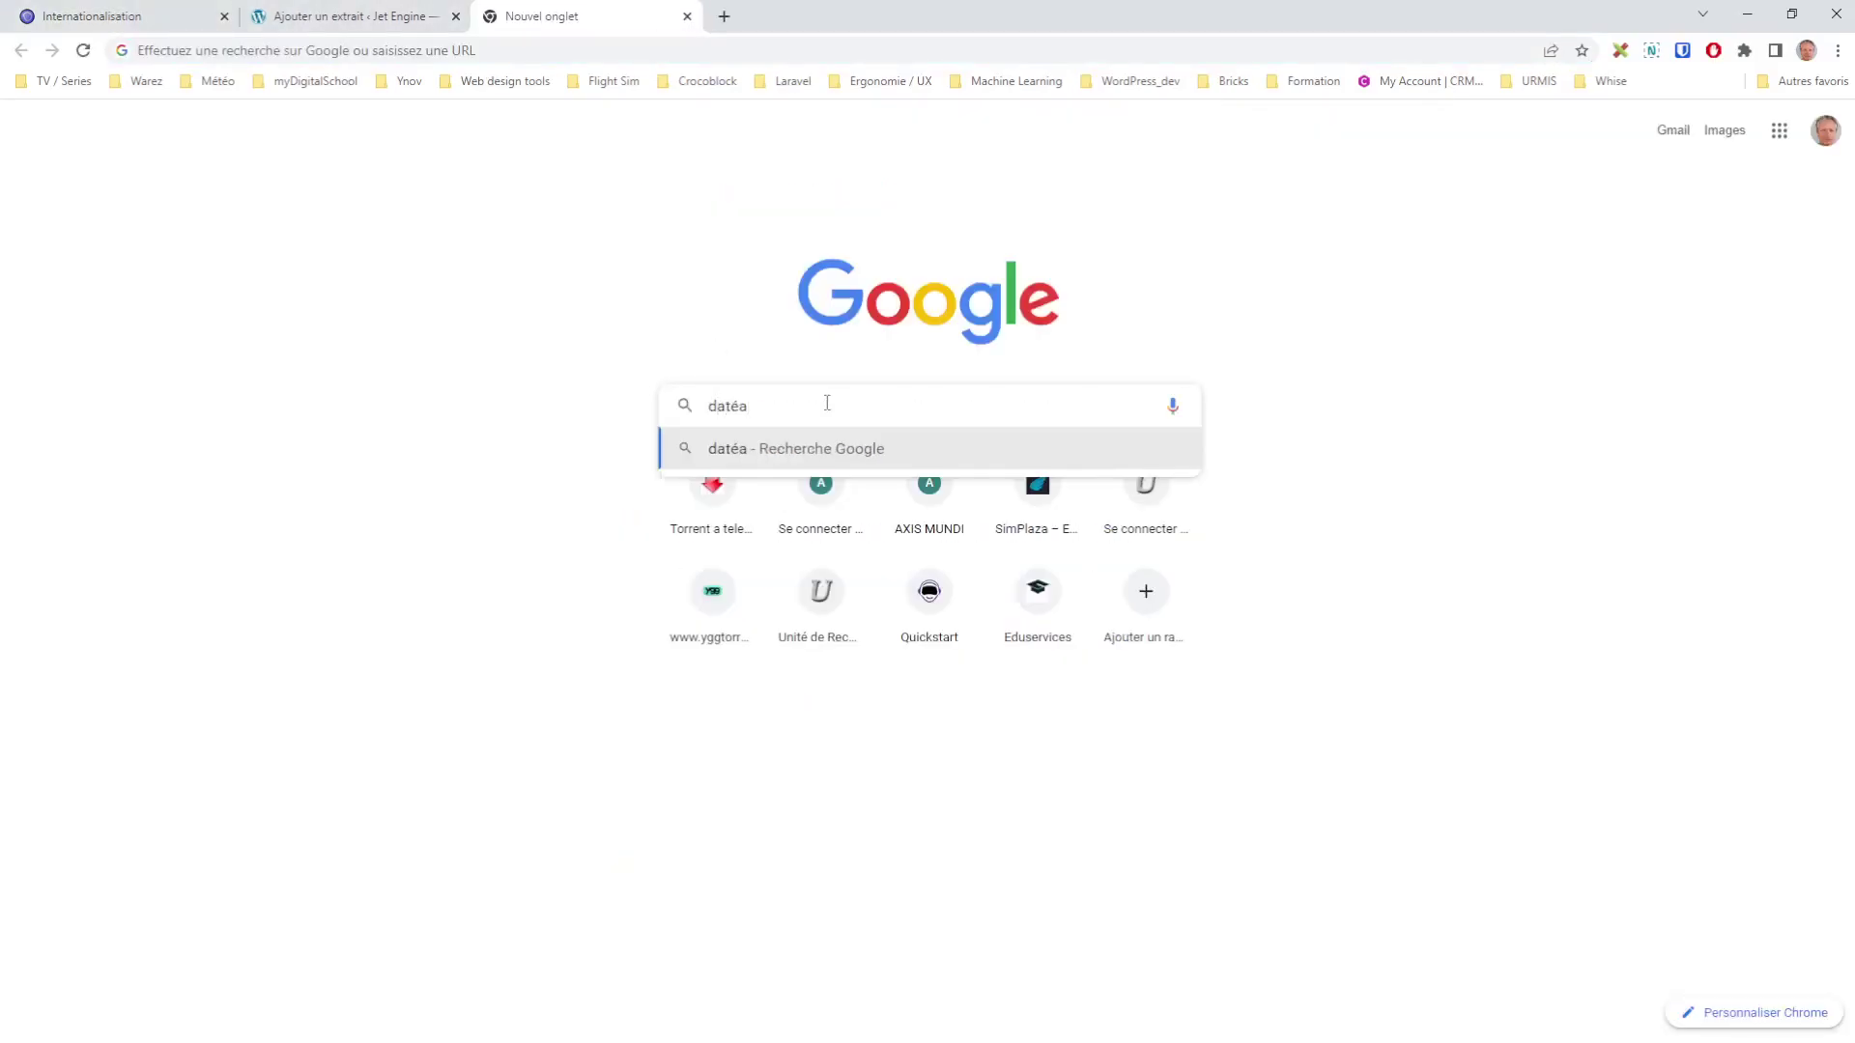
{"action": "key", "text": "BackSpace"}
{"action": "key", "text": "BackSpace"}
{"action": "type", "text": "atables "}
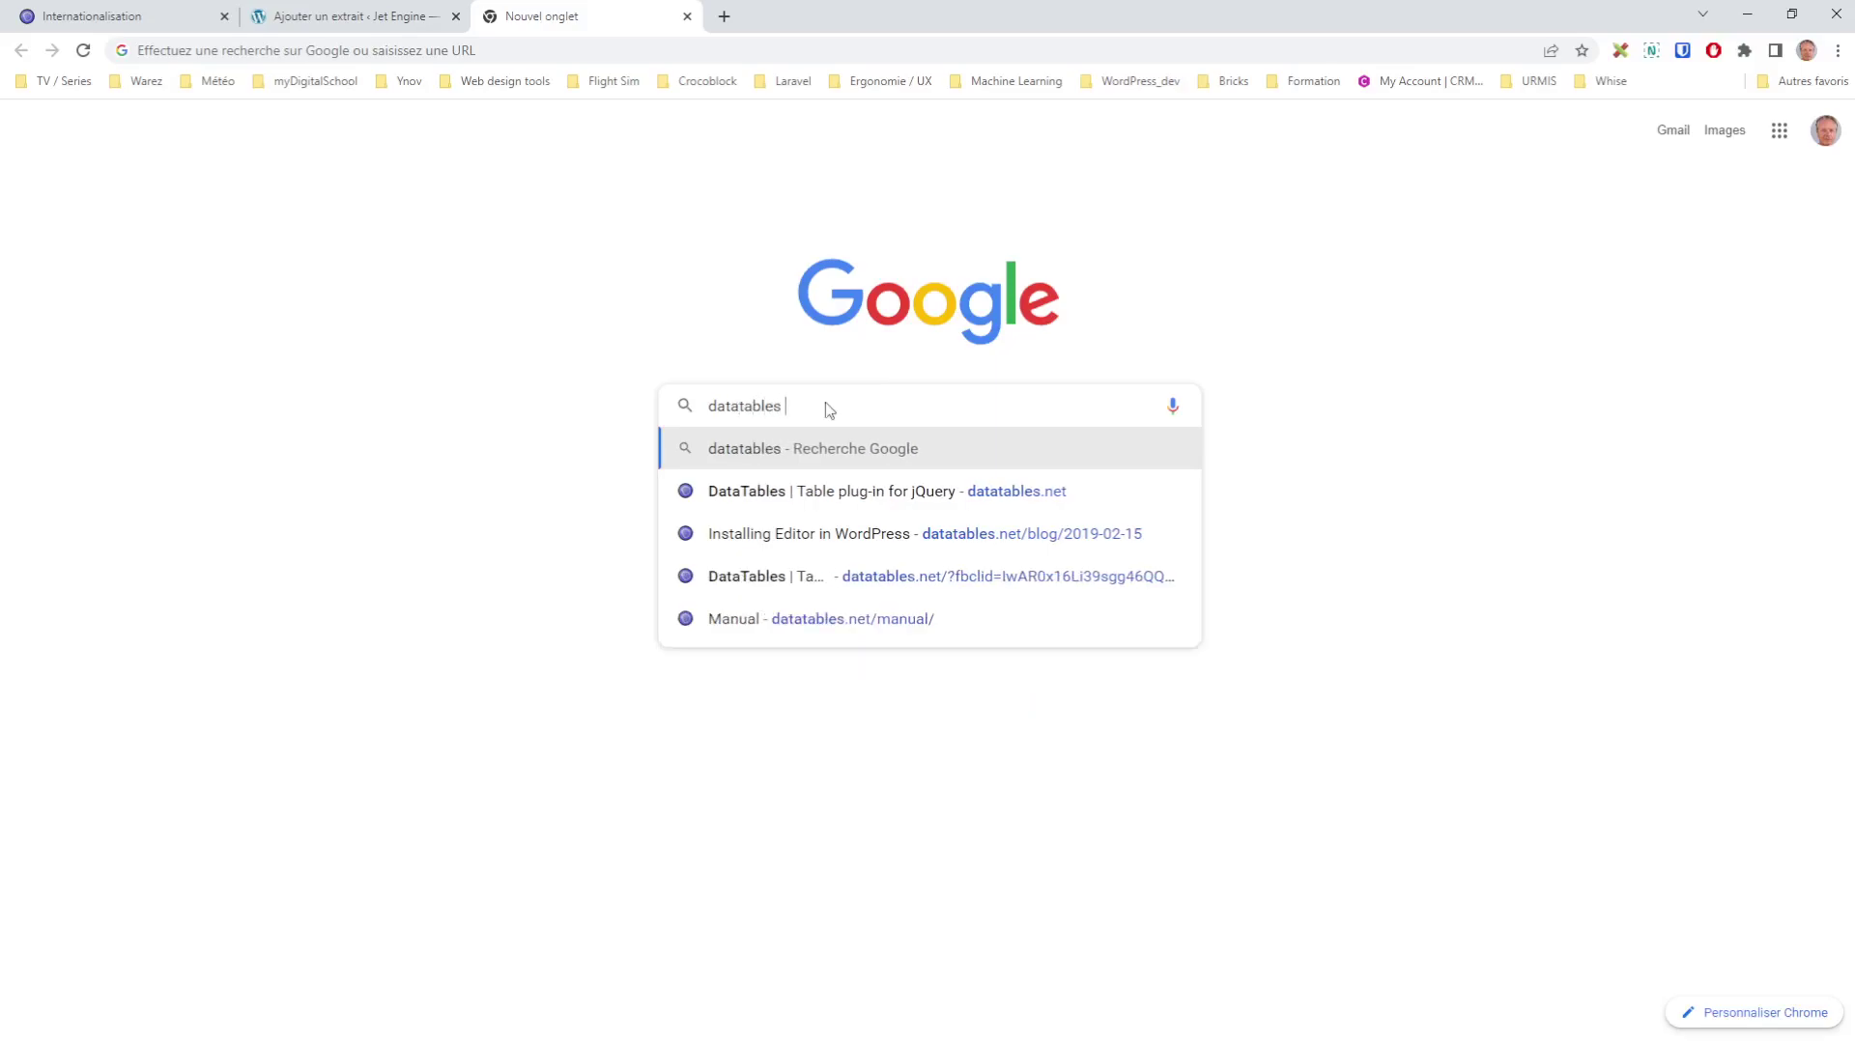
{"action": "type", "text": "internalization json file"}
{"action": "key", "text": "Return"}
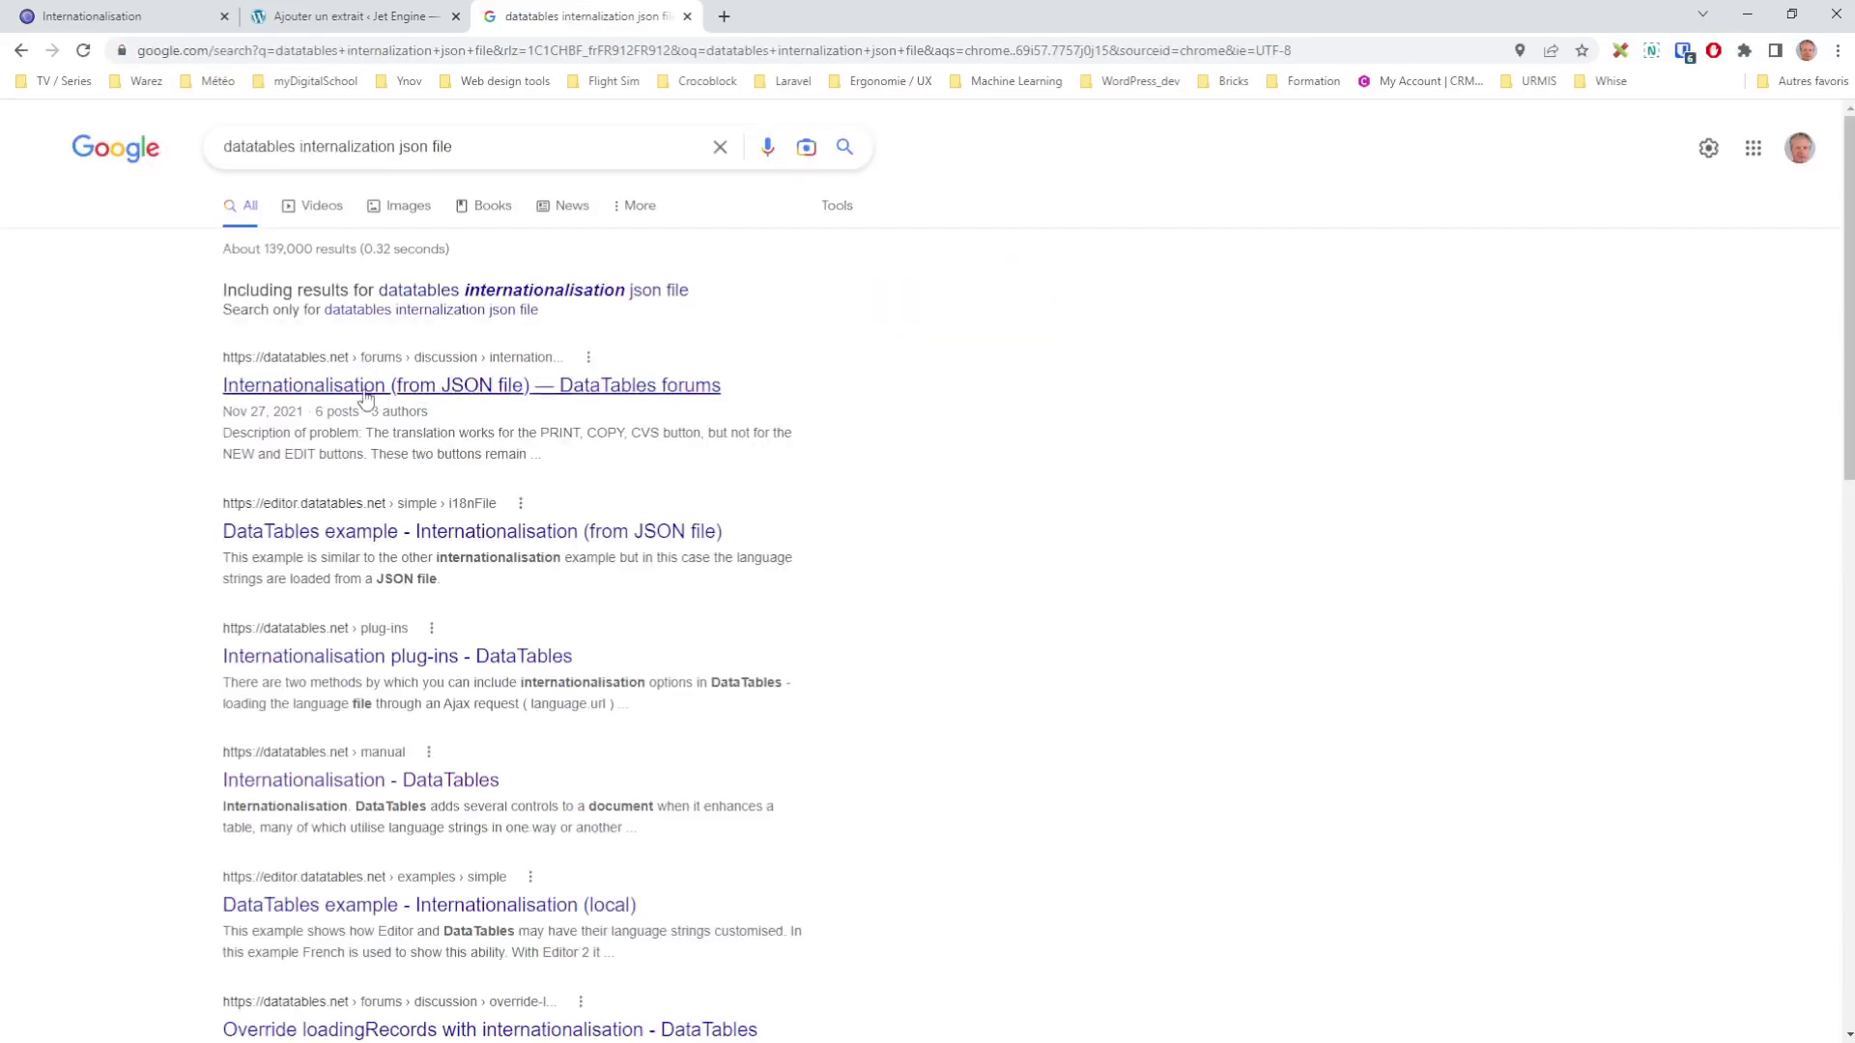
Open the DataTables example on internationalisation from a JSON file and examine how its code sets the language URL
{"action": "left_click", "coordinate": [334, 532]}
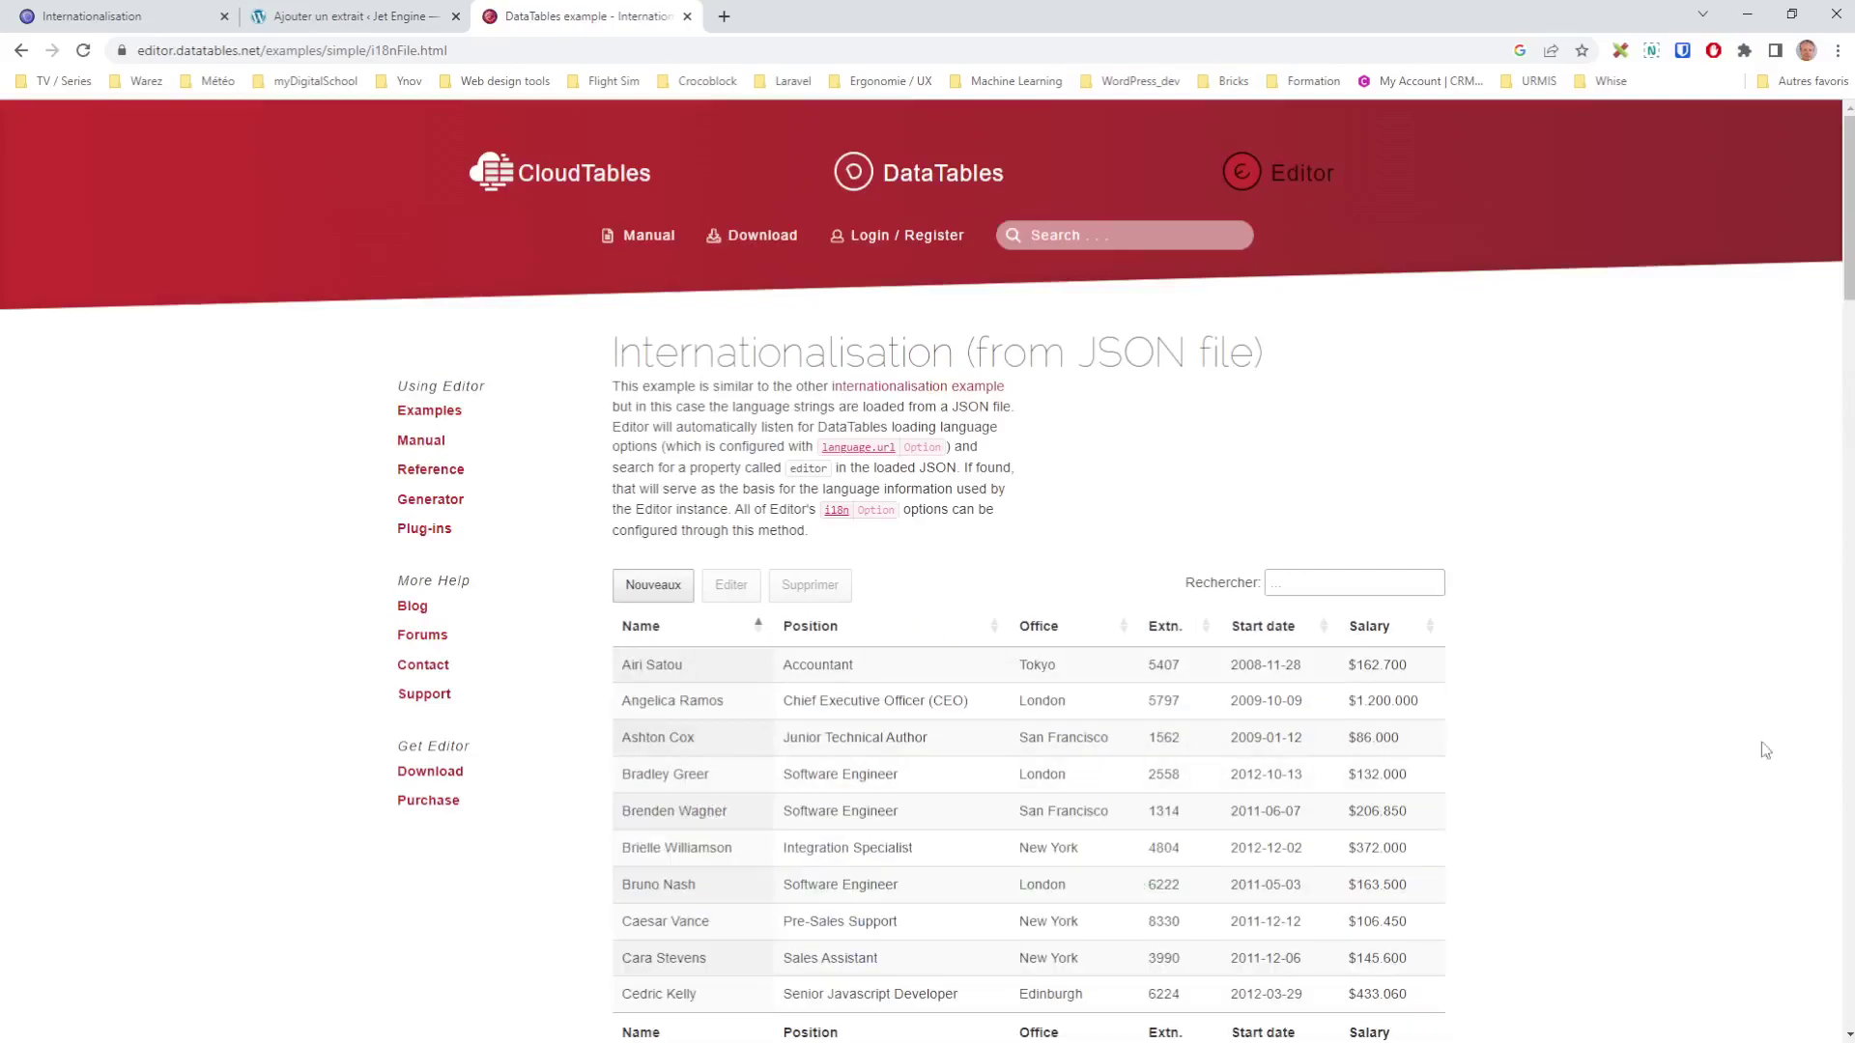
{"action": "scroll", "coordinate": [1685, 736], "scroll_direction": "down", "scroll_amount": 12}
{"action": "scroll", "coordinate": [1679, 725], "scroll_direction": "down", "scroll_amount": 7}
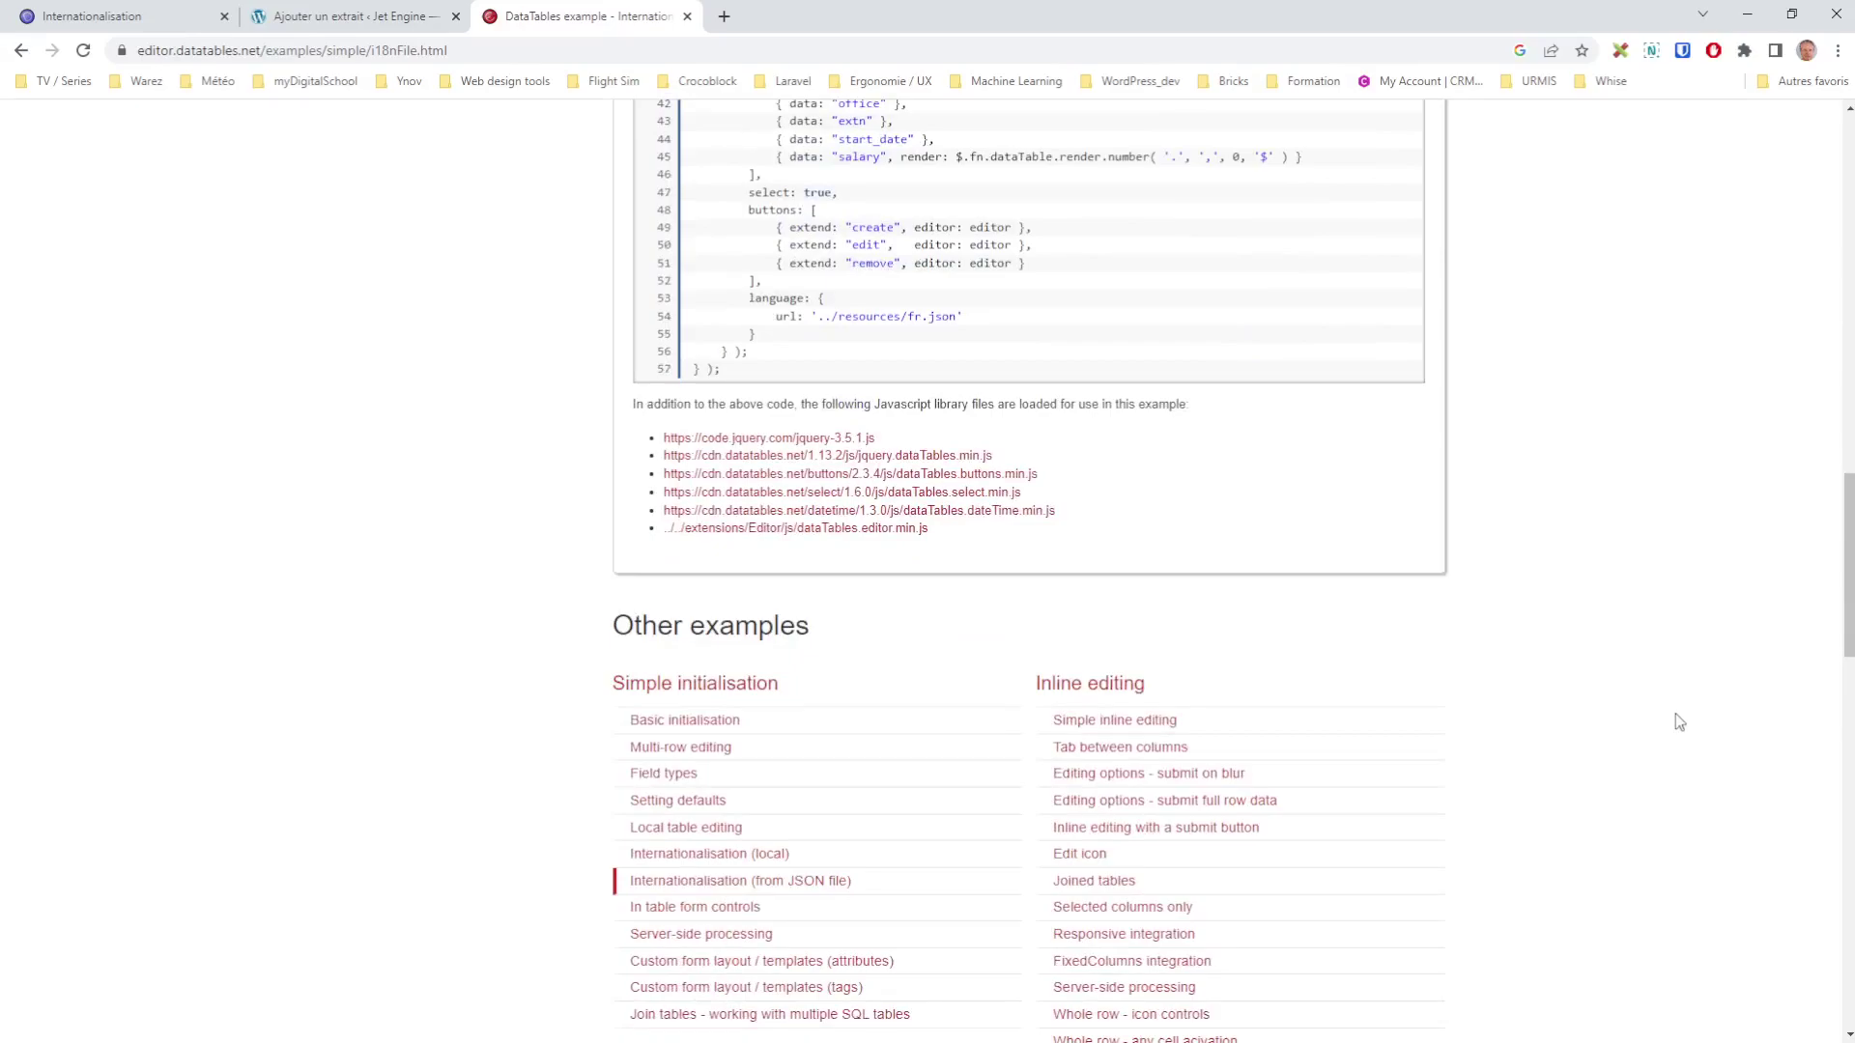
{"action": "left_click", "coordinate": [716, 881]}
{"action": "scroll", "coordinate": [1540, 676], "scroll_direction": "down", "scroll_amount": 6}
{"action": "scroll", "coordinate": [1546, 676], "scroll_direction": "down", "scroll_amount": 2}
{"action": "scroll", "coordinate": [1488, 611], "scroll_direction": "down", "scroll_amount": 1}
{"action": "scroll", "coordinate": [1484, 609], "scroll_direction": "down", "scroll_amount": 2}
{"action": "scroll", "coordinate": [1483, 603], "scroll_direction": "down", "scroll_amount": 3}
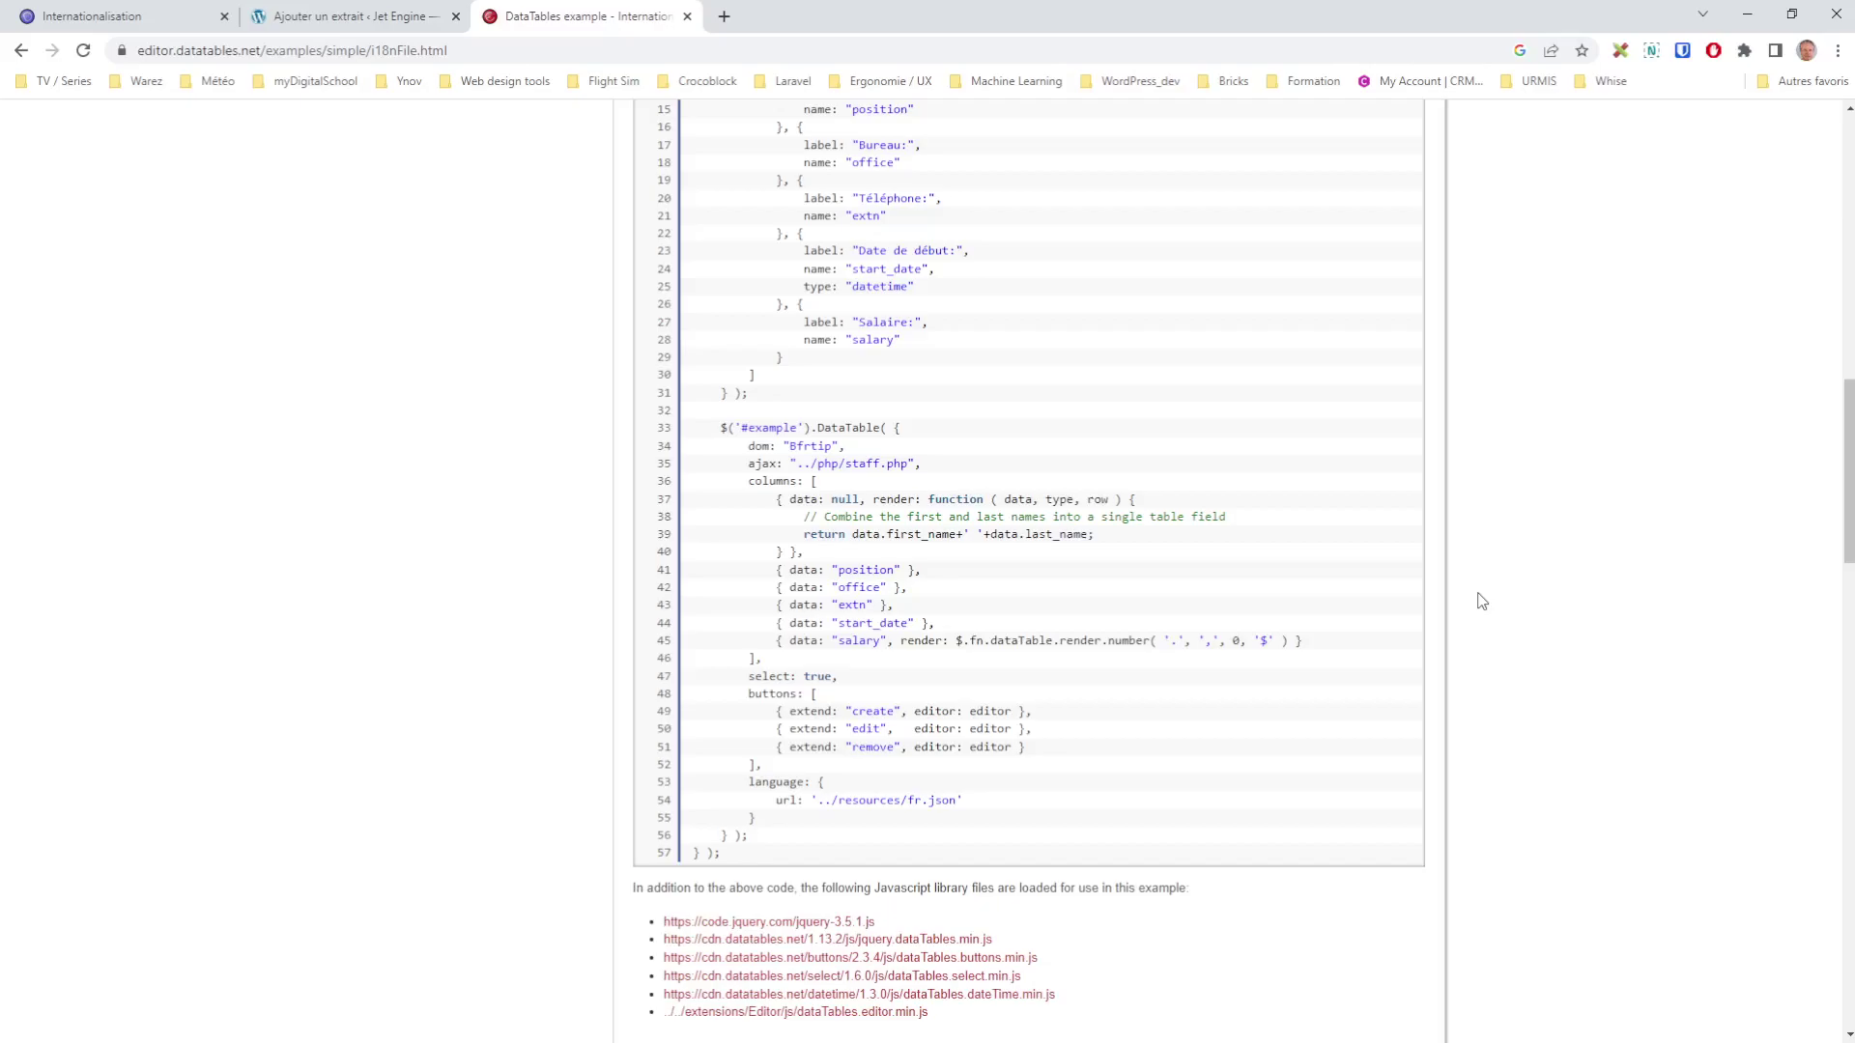
Go back to the Internationalisation manual page and open the French translation from the linked plug-ins section
{"action": "key", "text": "alt+Left"}
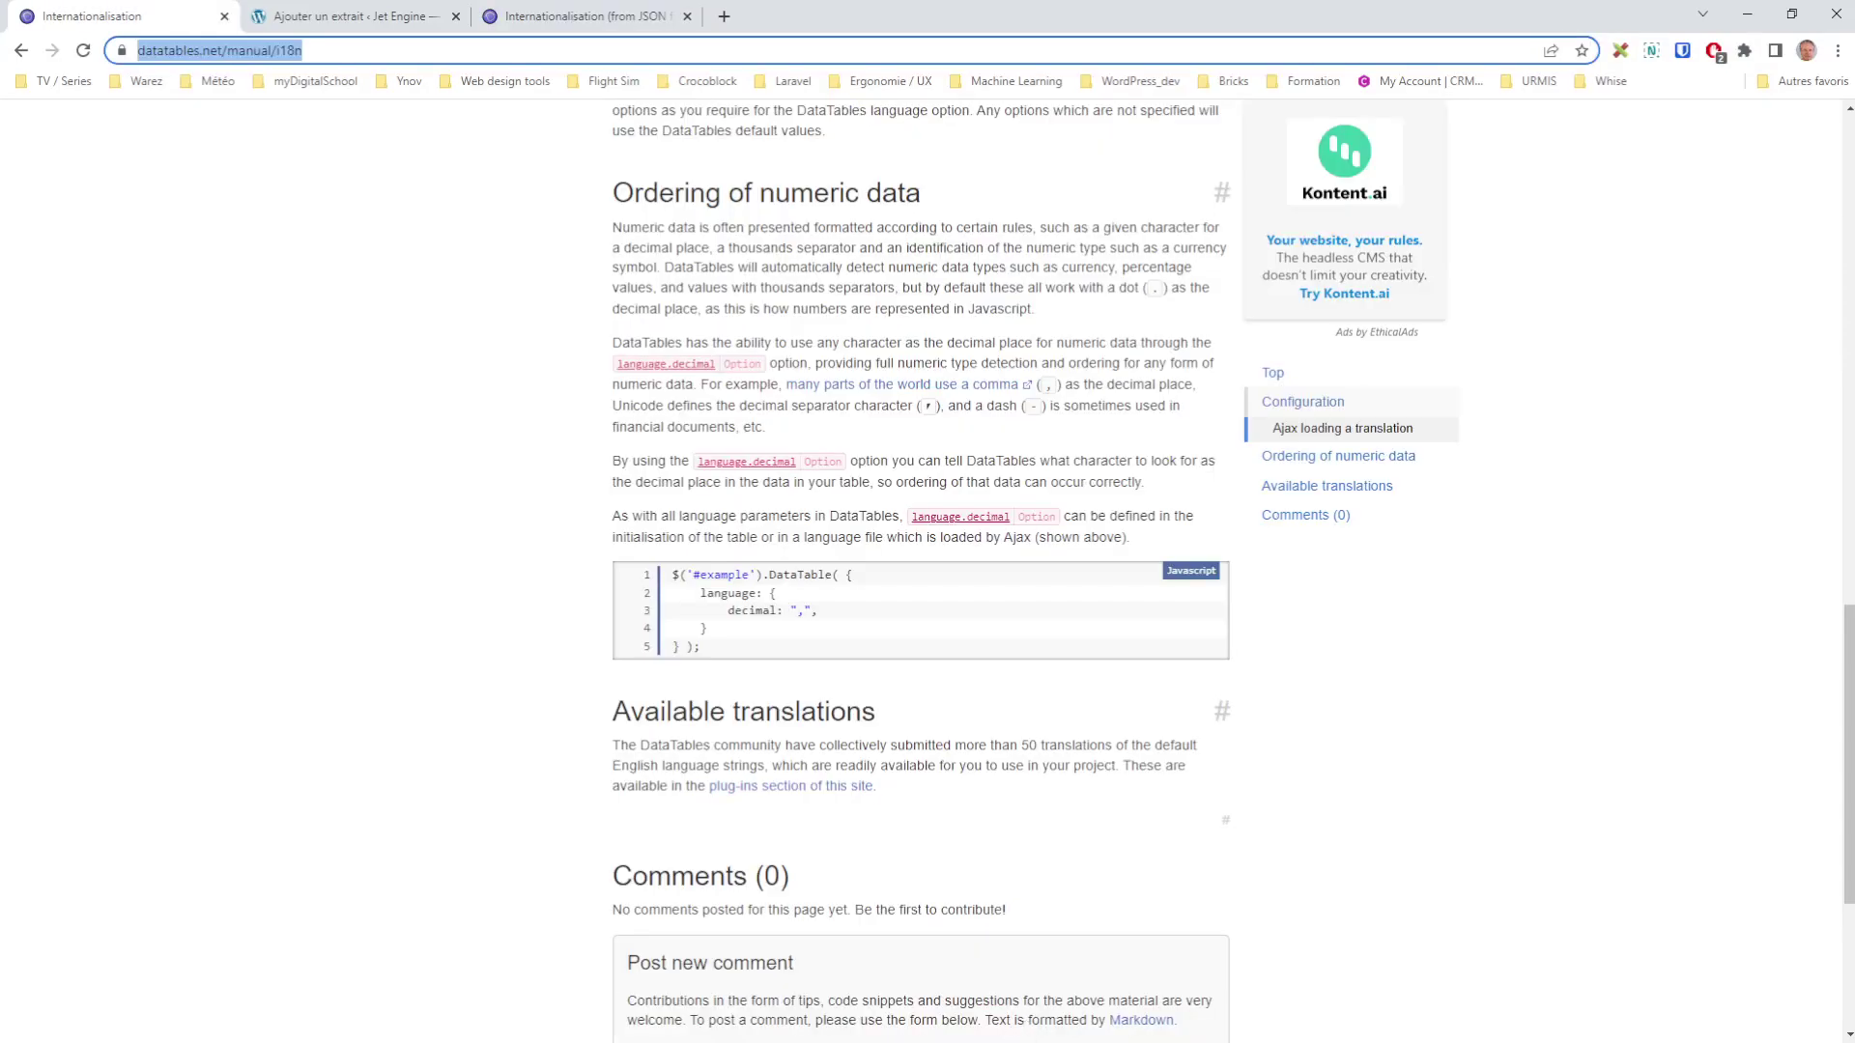
{"action": "left_click", "coordinate": [893, 719]}
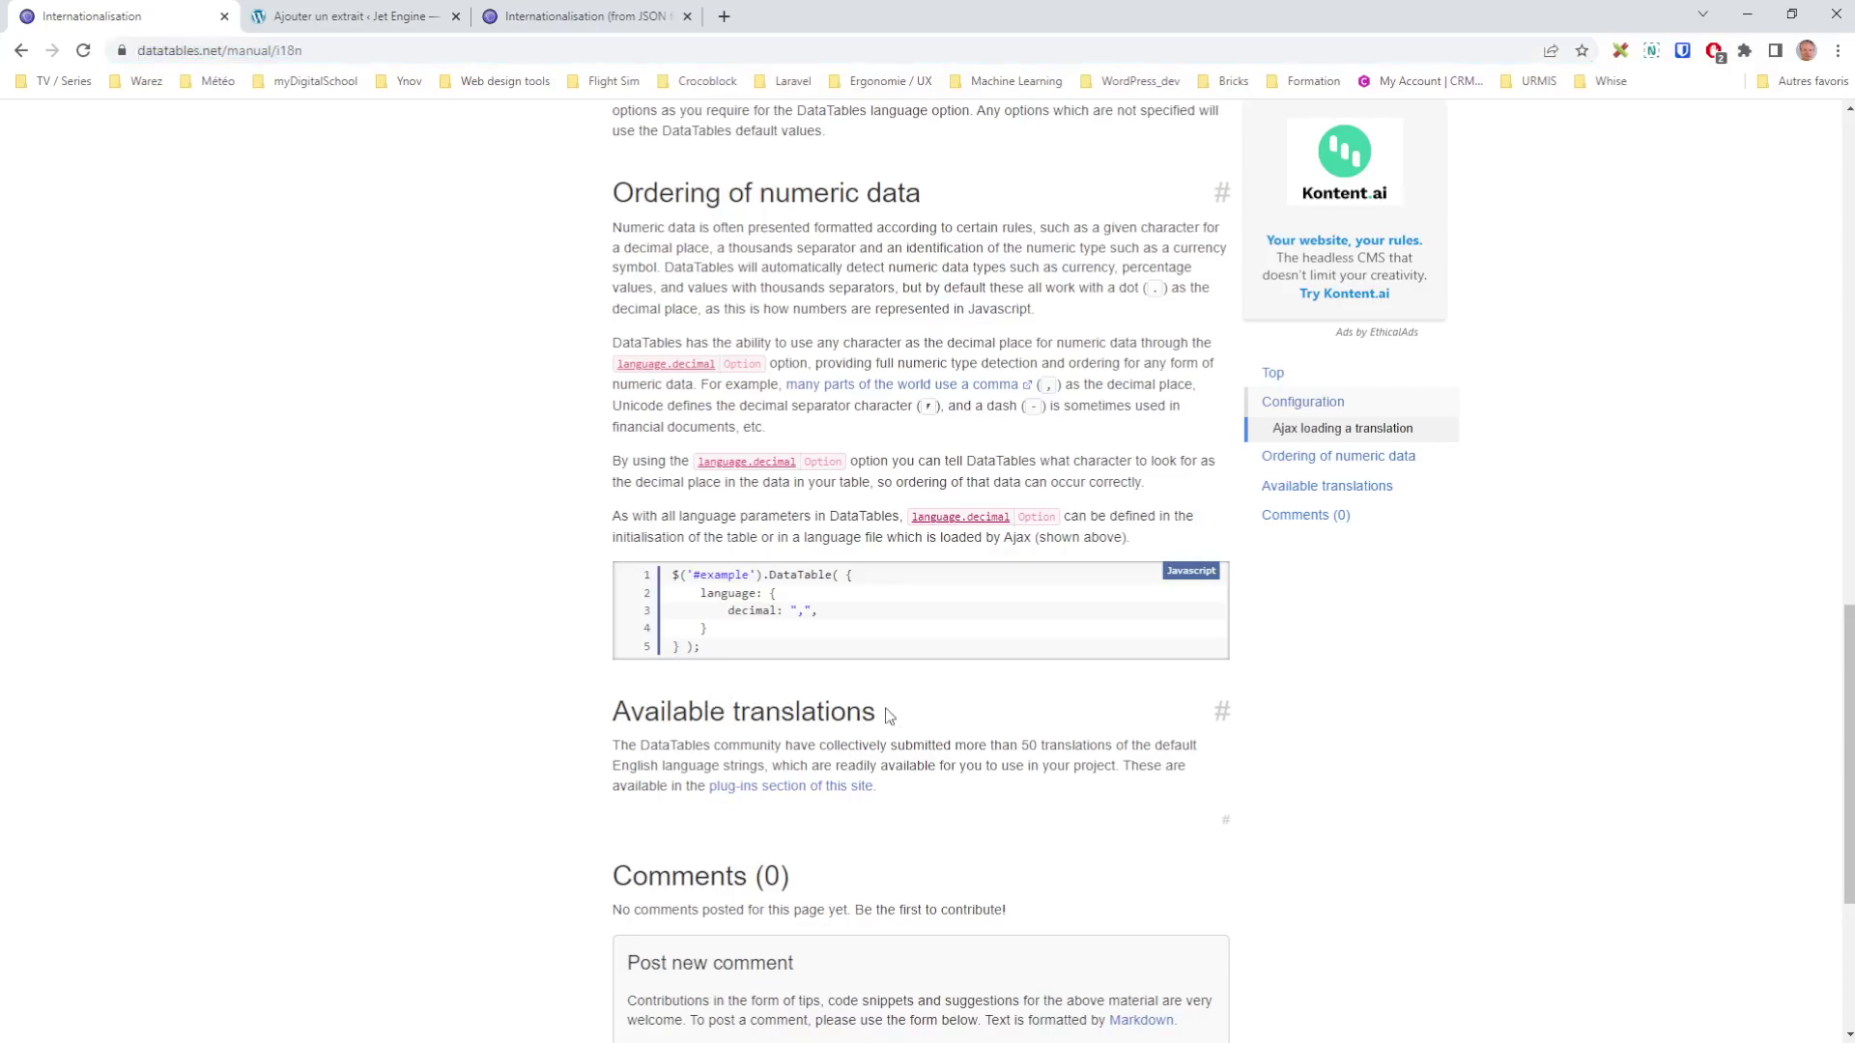
{"action": "left_click", "coordinate": [789, 788]}
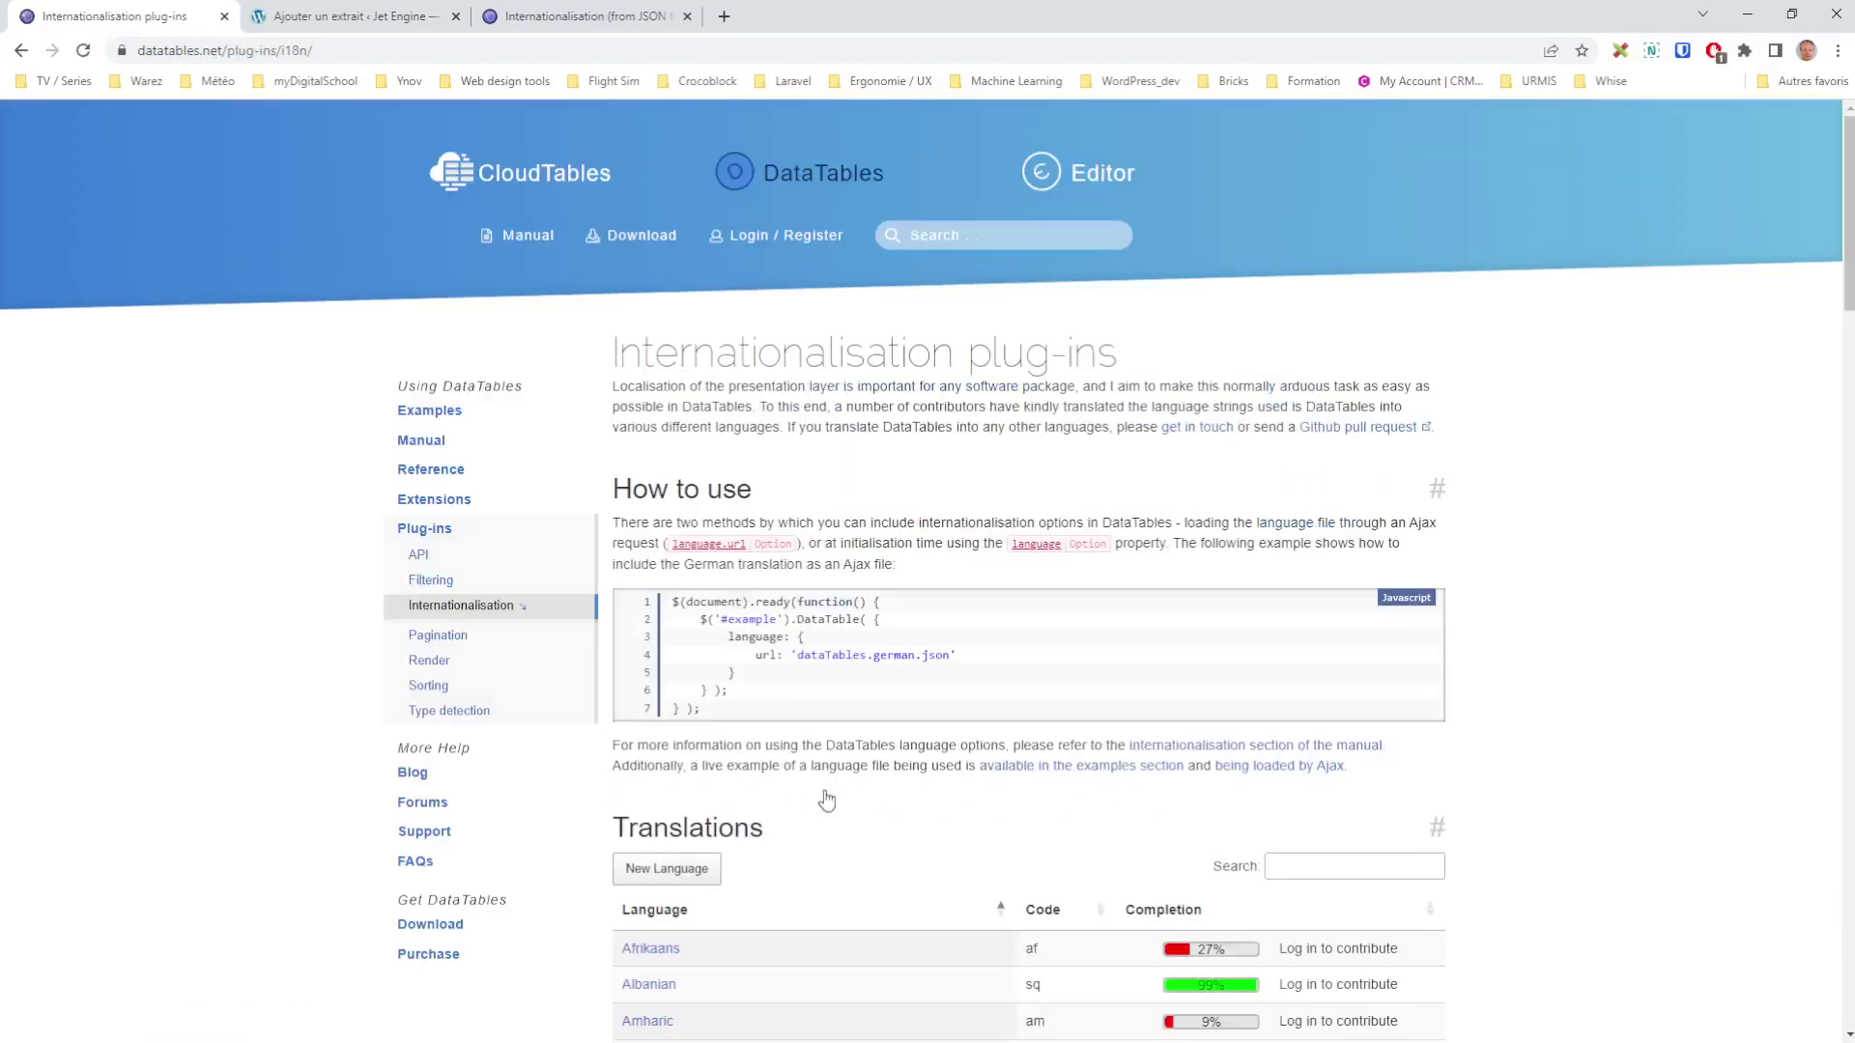
{"action": "scroll", "coordinate": [1557, 780], "scroll_direction": "down", "scroll_amount": 8}
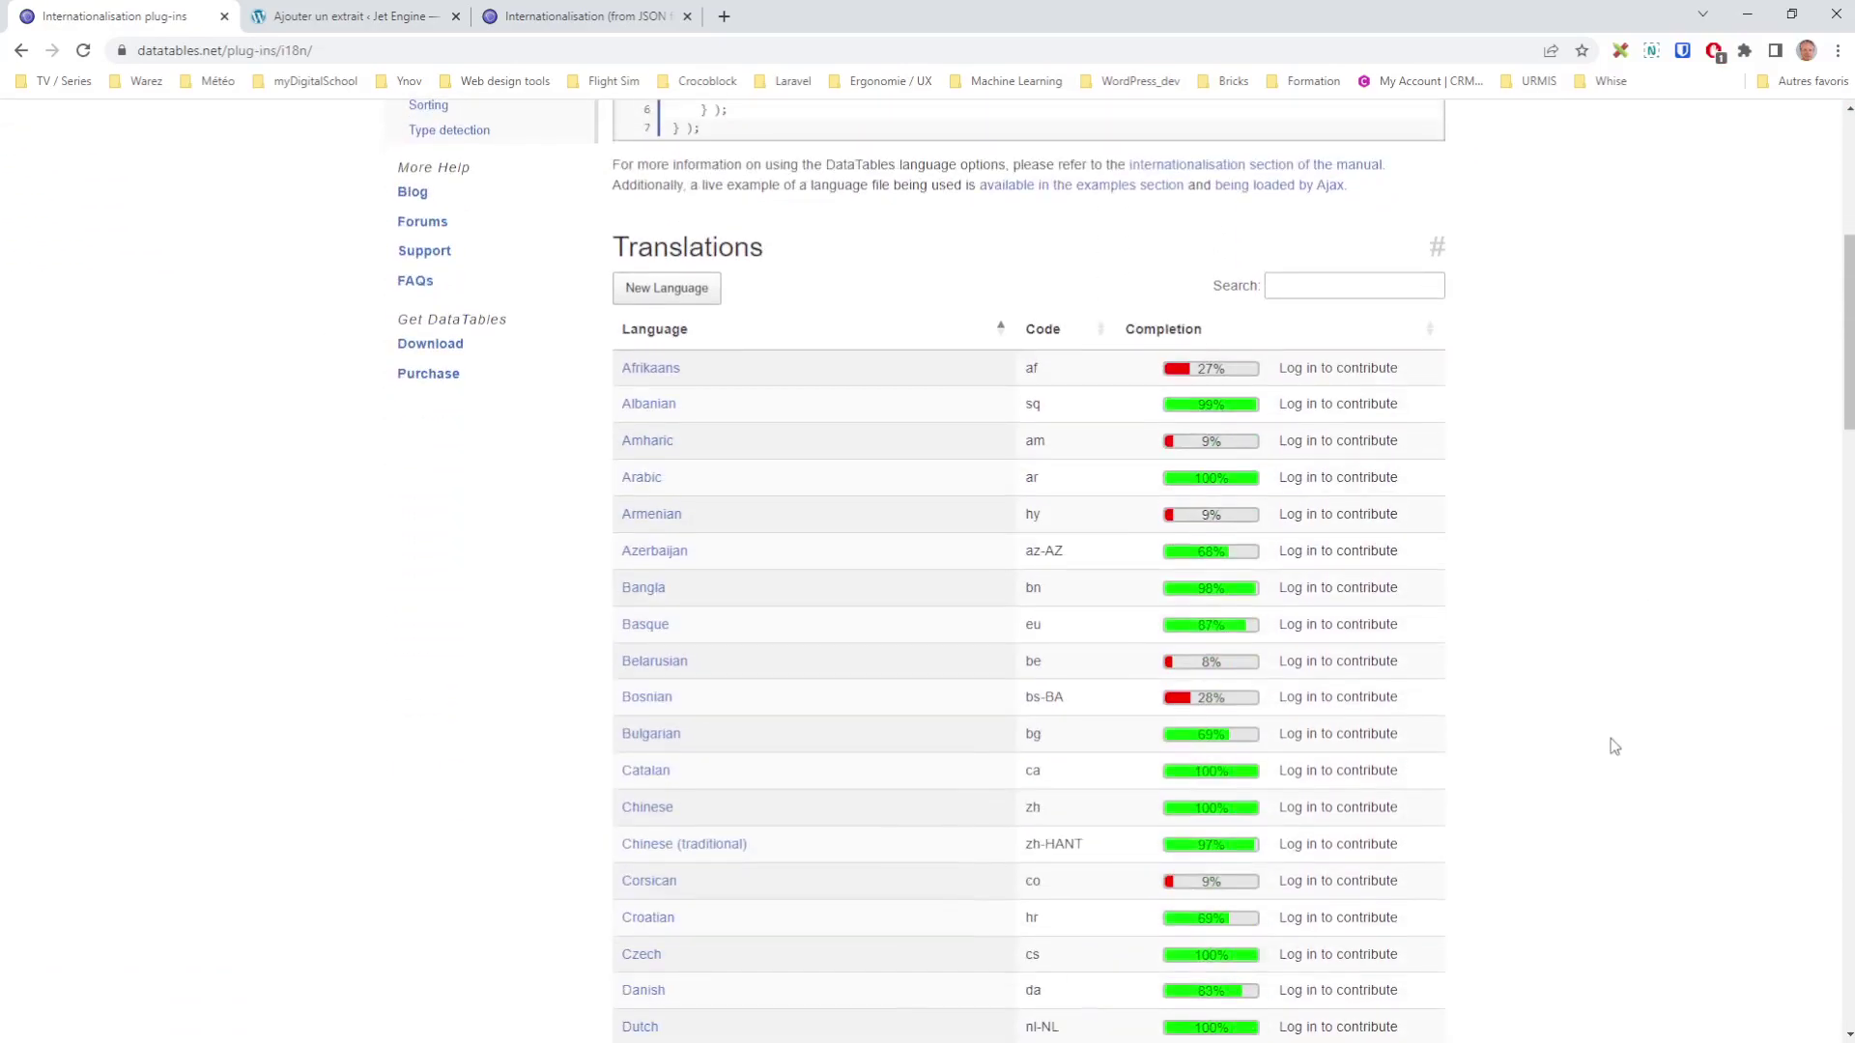
{"action": "scroll", "coordinate": [1608, 747], "scroll_direction": "down", "scroll_amount": 2}
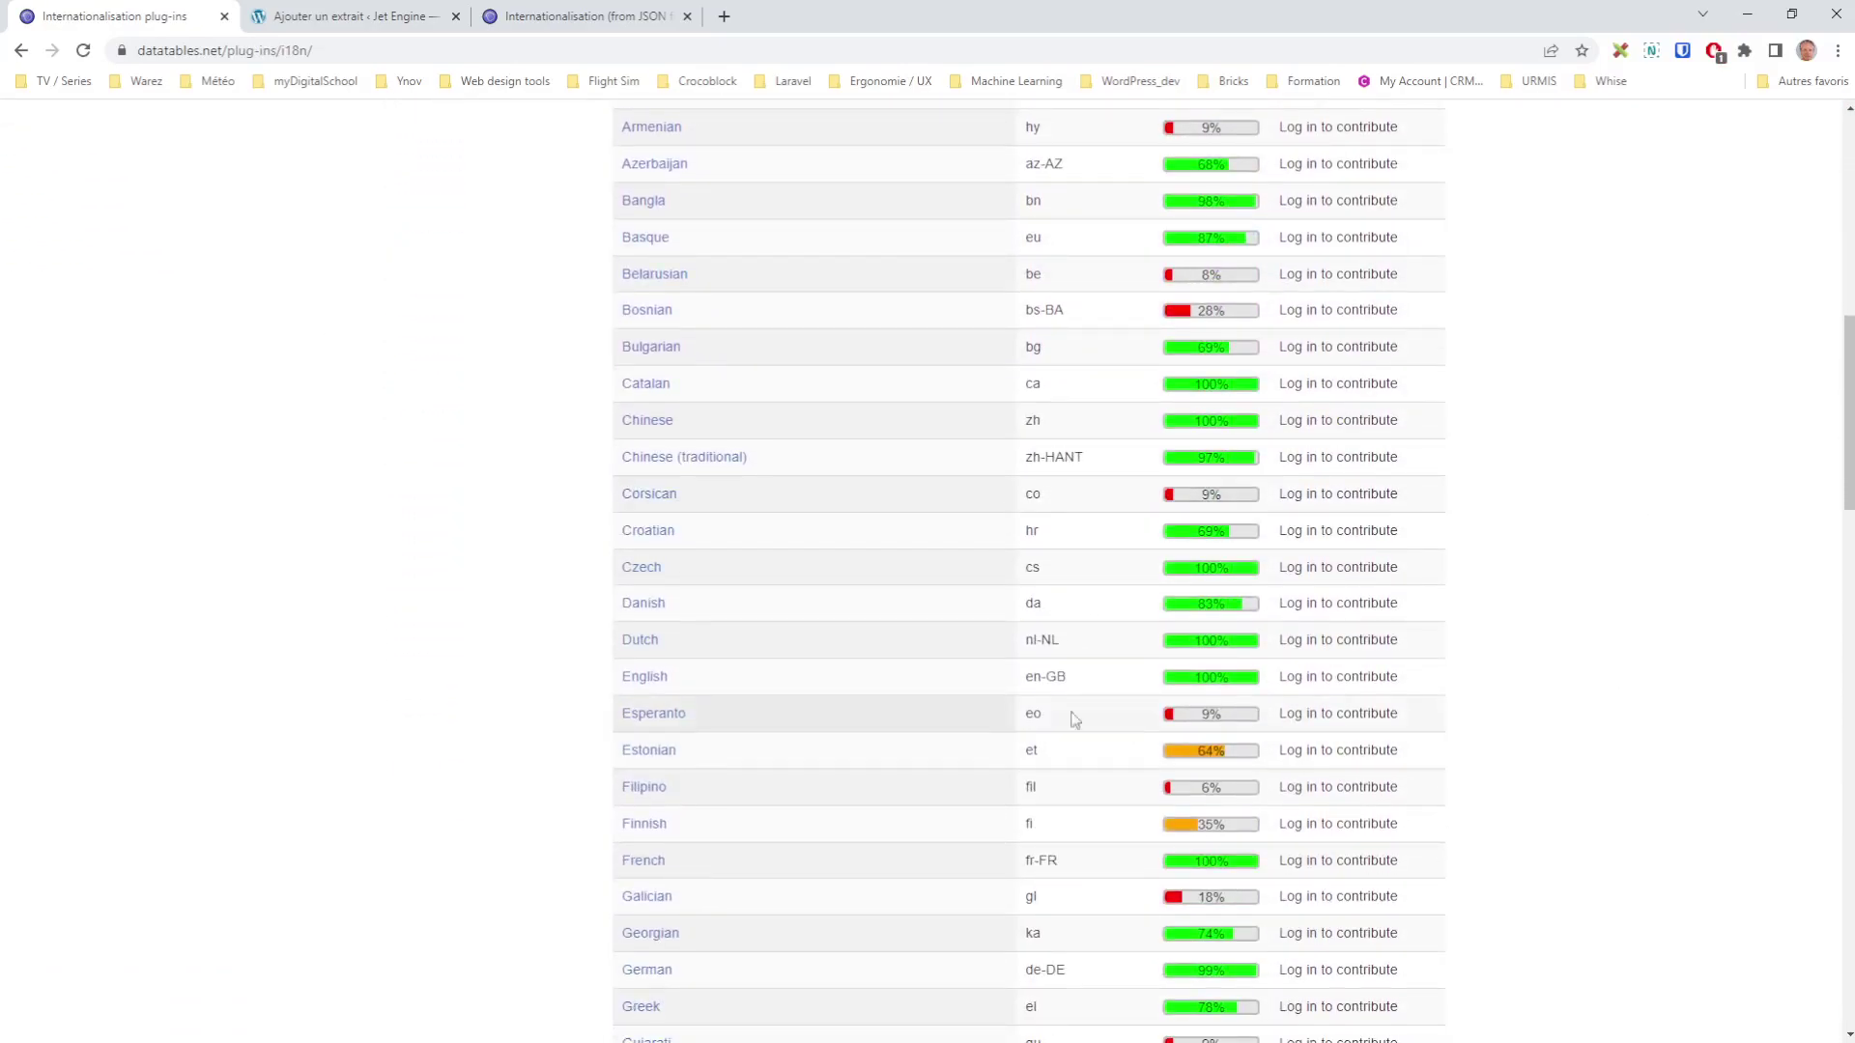
{"action": "left_click", "coordinate": [661, 869]}
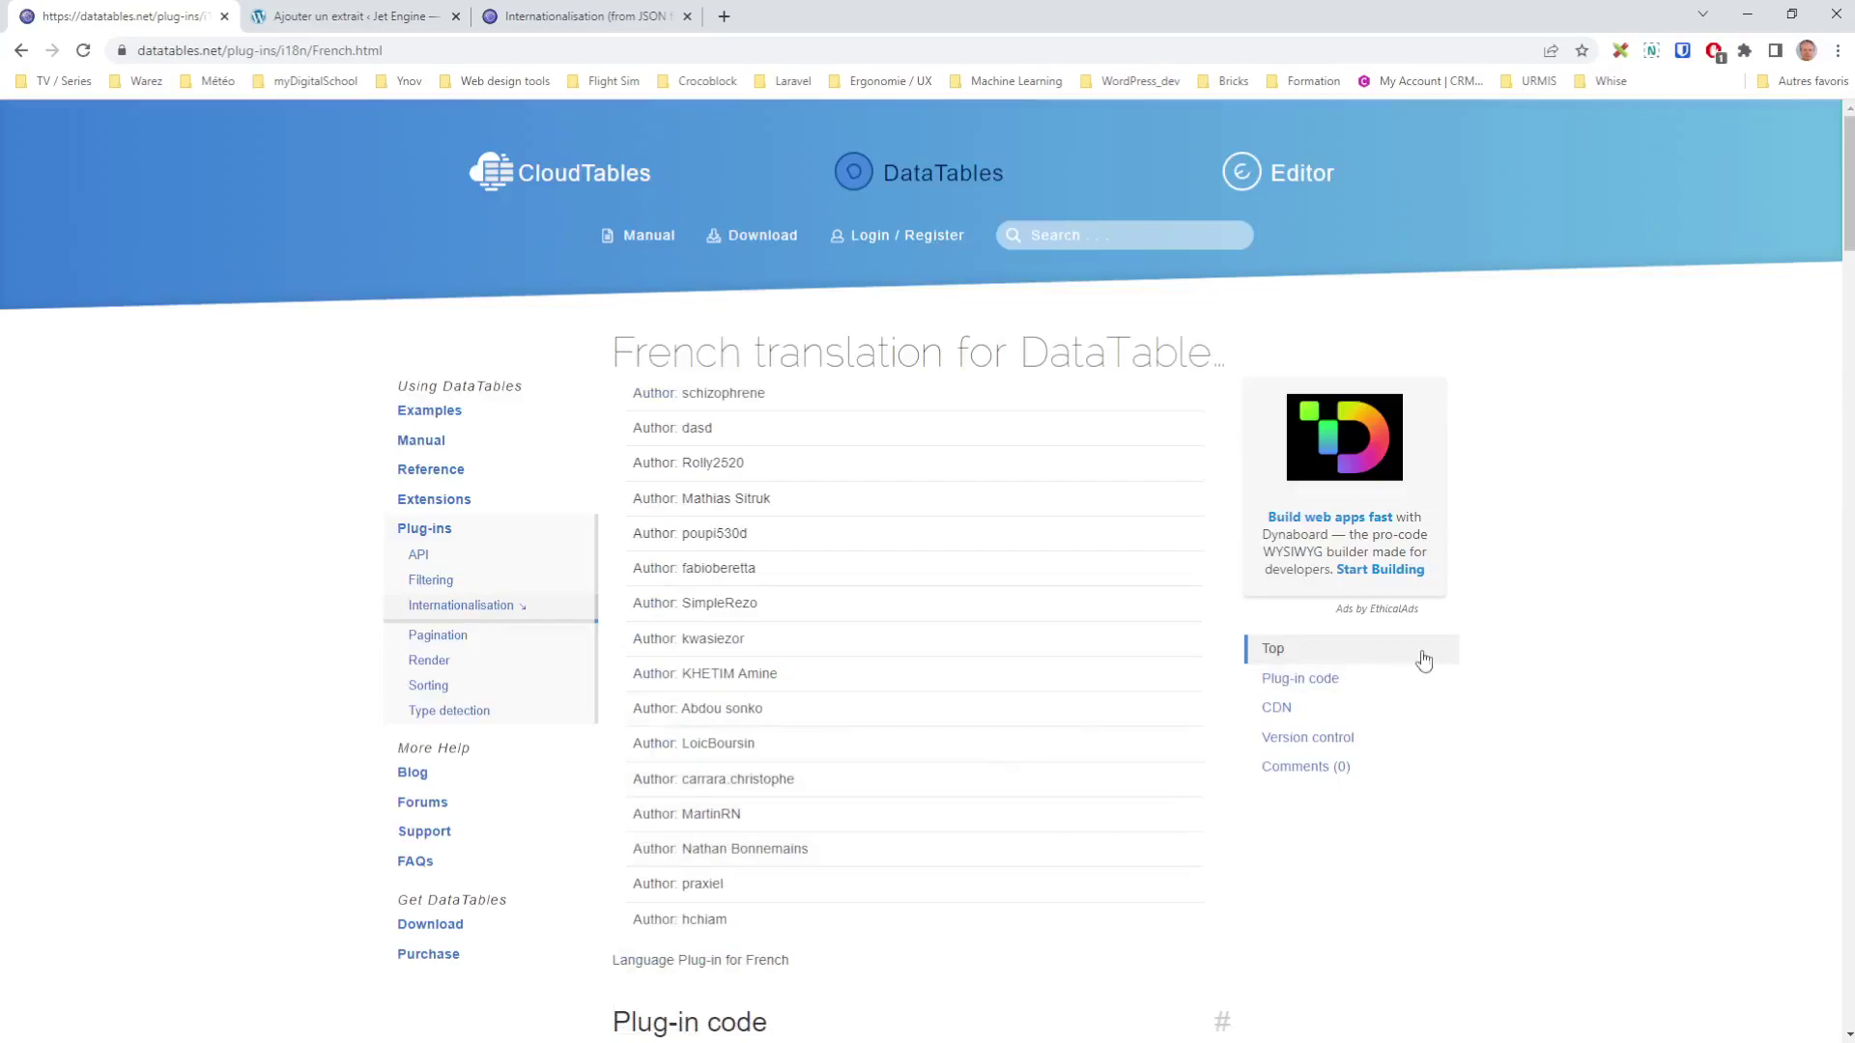
Copy the fr-FR.json CDN address from the French translation page
{"action": "scroll", "coordinate": [1557, 629], "scroll_direction": "down", "scroll_amount": 2}
{"action": "scroll", "coordinate": [1557, 629], "scroll_direction": "down", "scroll_amount": 12}
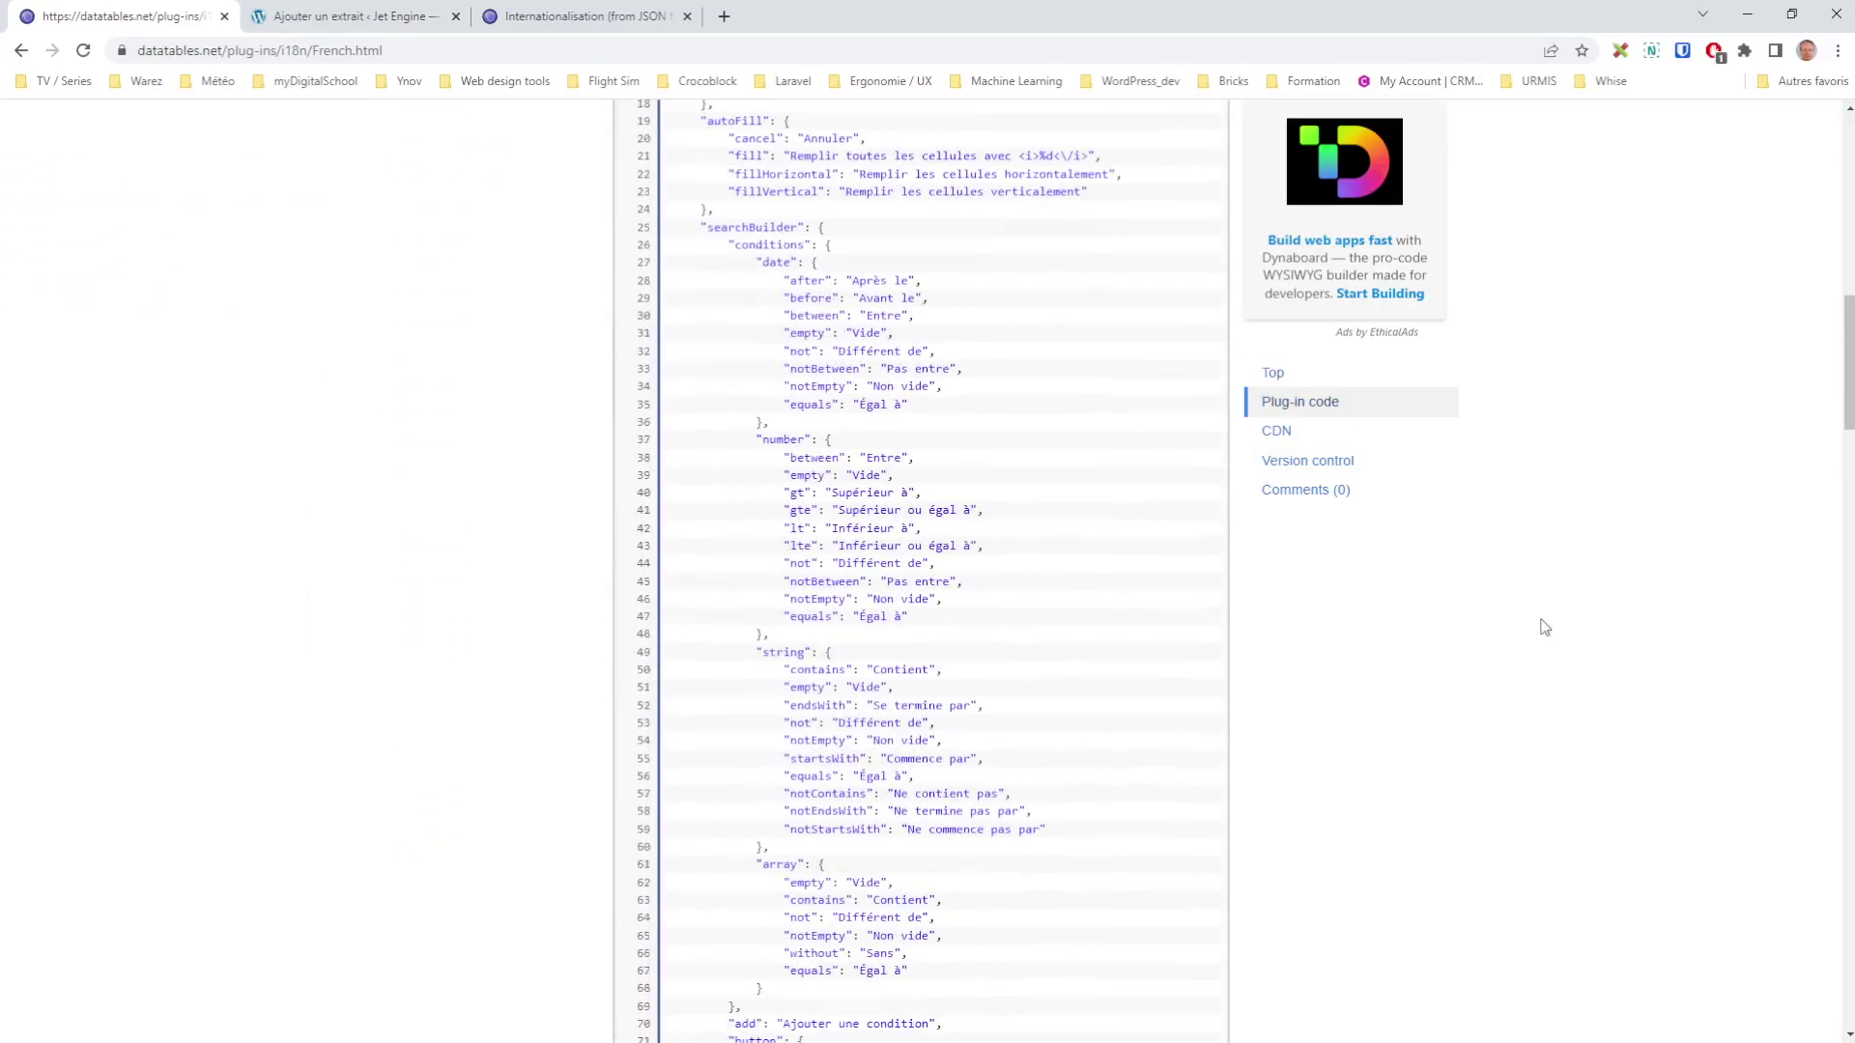
{"action": "scroll", "coordinate": [1516, 623], "scroll_direction": "down", "scroll_amount": 15}
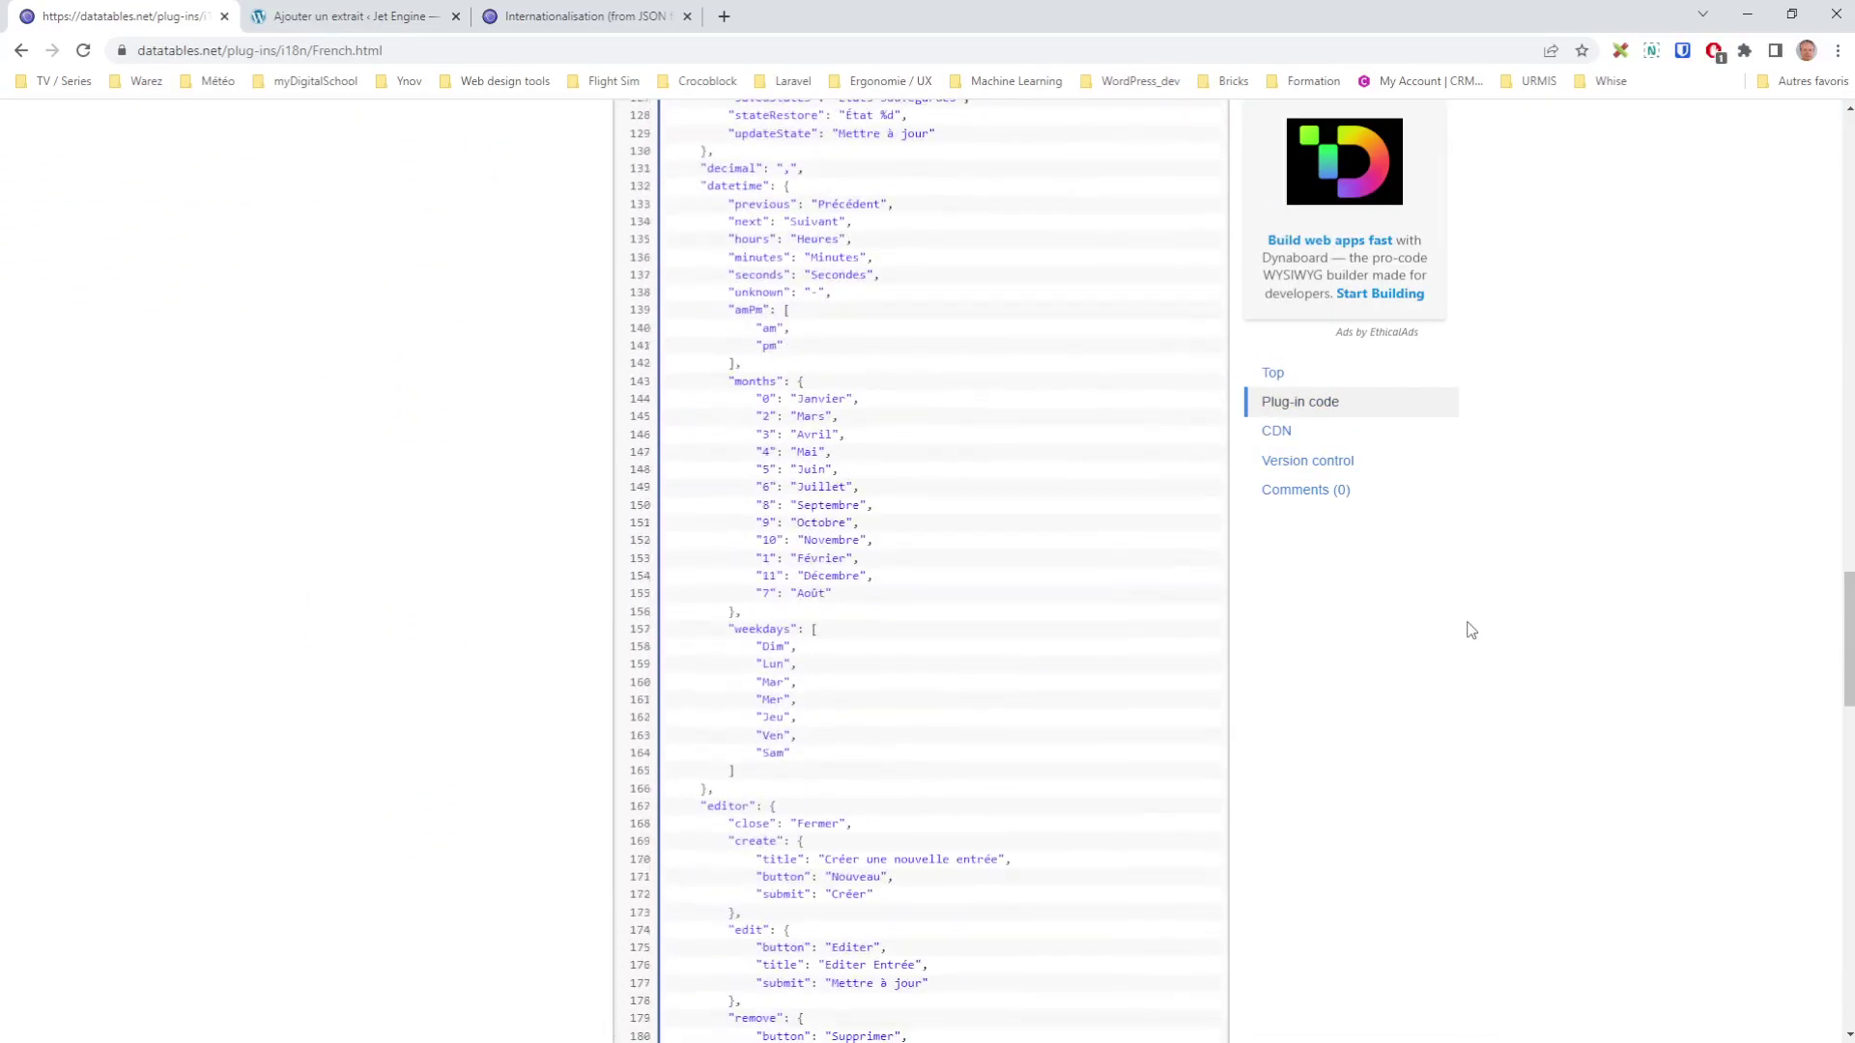
{"action": "scroll", "coordinate": [1465, 579], "scroll_direction": "down", "scroll_amount": 15}
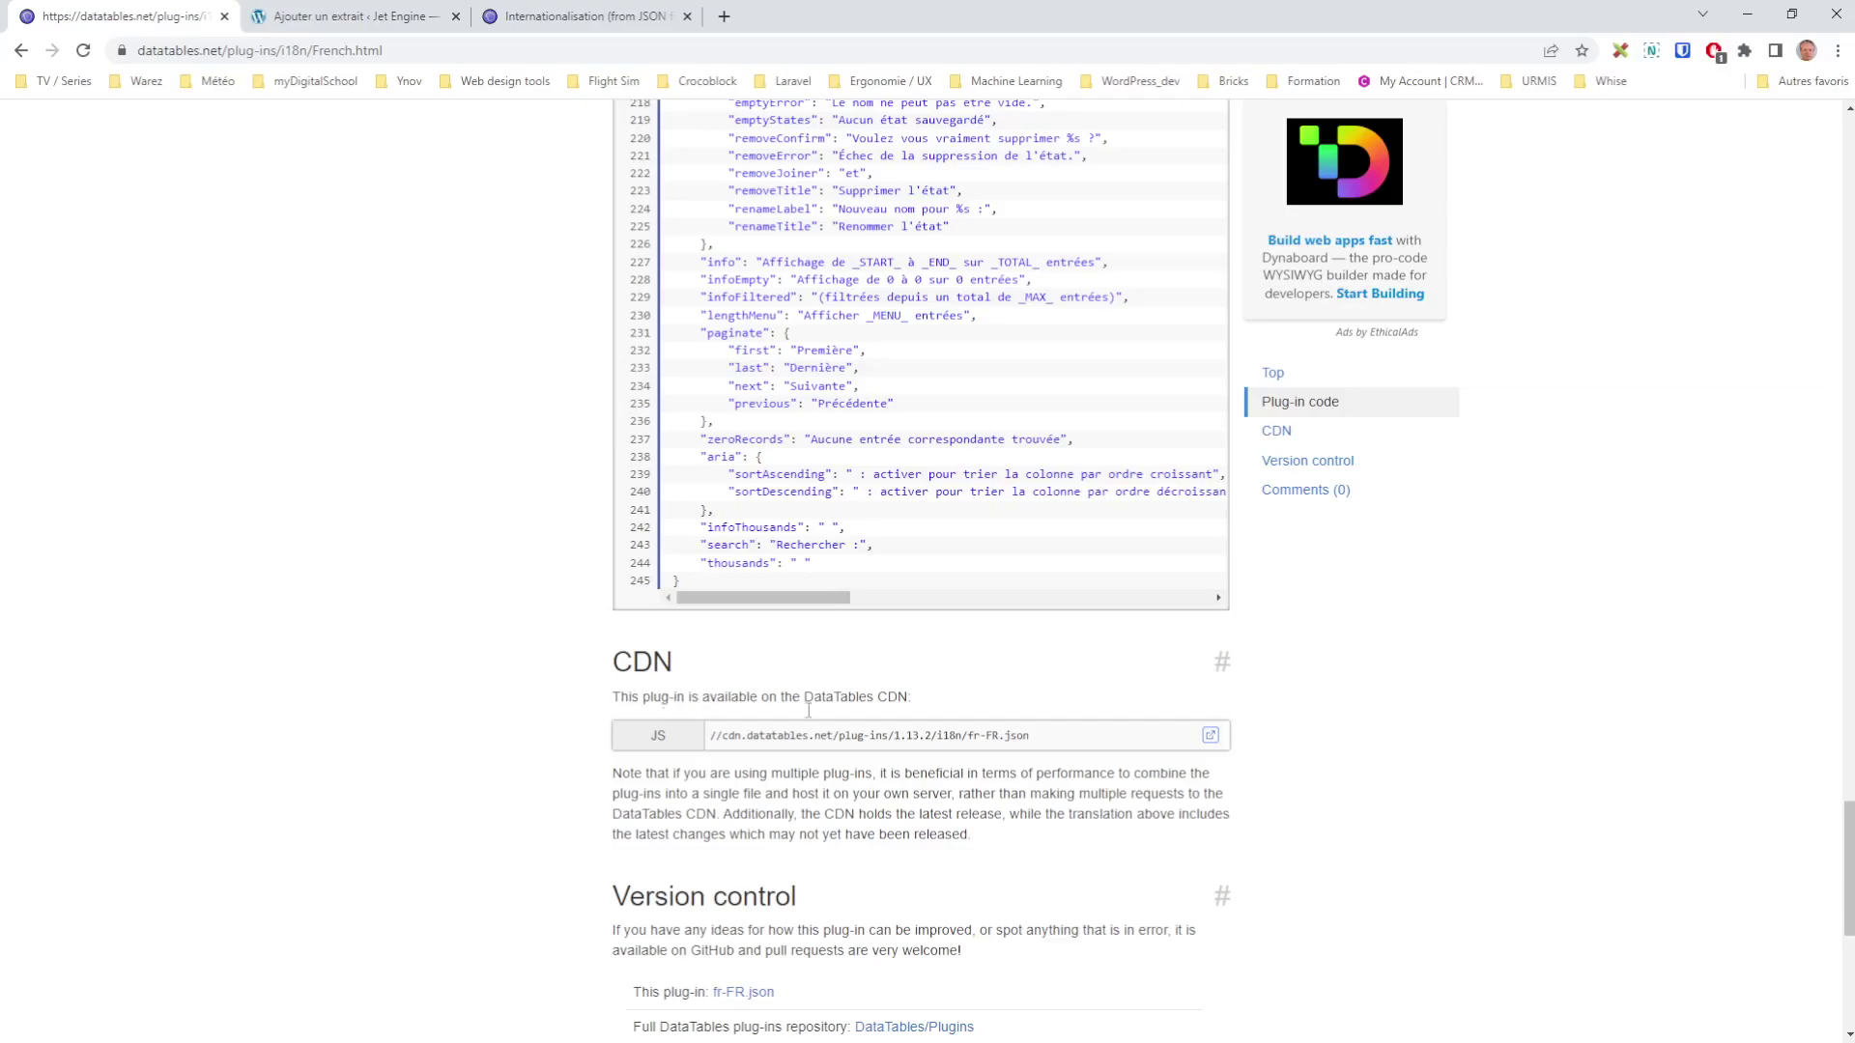
{"action": "left_click_drag", "start_coordinate": [1032, 736], "coordinate": [710, 736]}
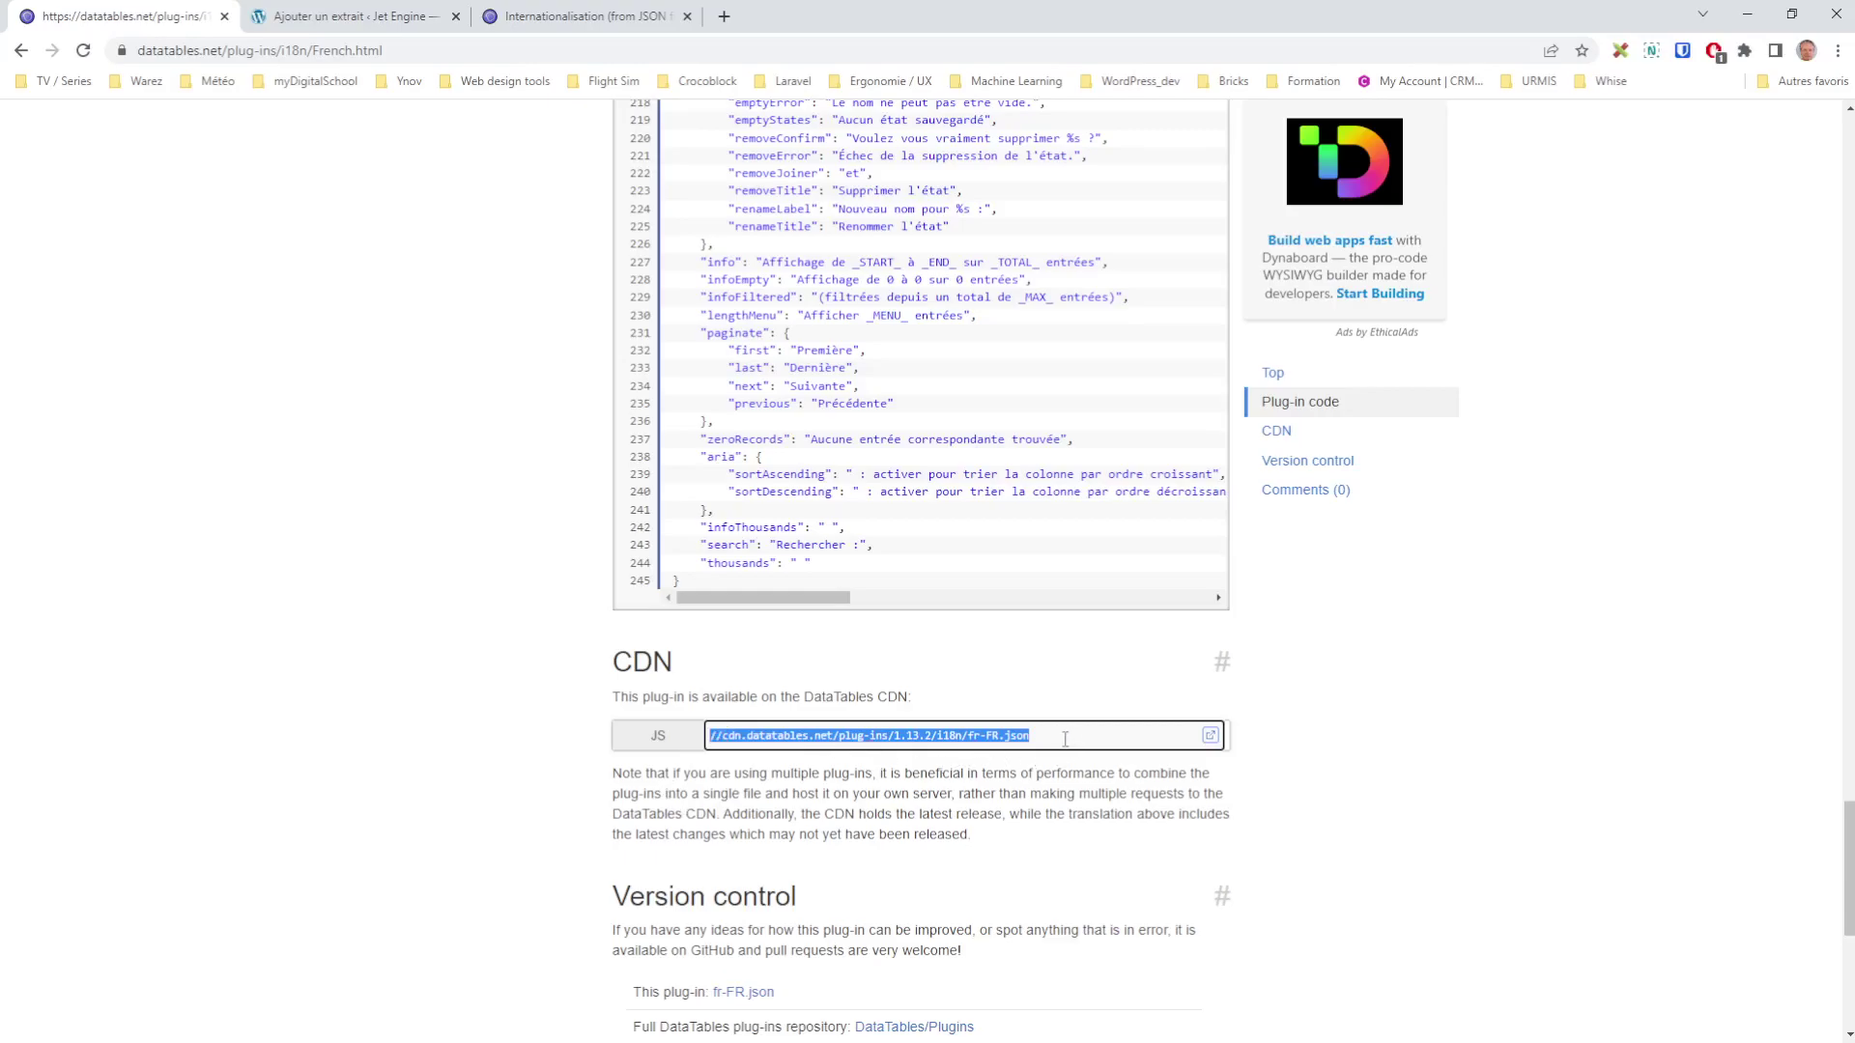
{"action": "left_click", "coordinate": [921, 739]}
{"action": "left_click_drag", "start_coordinate": [1031, 736], "coordinate": [682, 749]}
{"action": "key", "text": "ctrl+c"}
{"action": "left_click", "coordinate": [359, 14]}
{"action": "left_click", "coordinate": [558, 572]}
{"action": "key", "text": "ctrl+v"}
{"action": "mouse_move", "coordinate": [581, 553]}
{"action": "left_mouse_down"}
{"action": "mouse_move", "coordinate": [525, 554]}
{"action": "mouse_move", "coordinate": [569, 574]}
{"action": "left_mouse_up"}
{"action": "type", "text": "https://"}
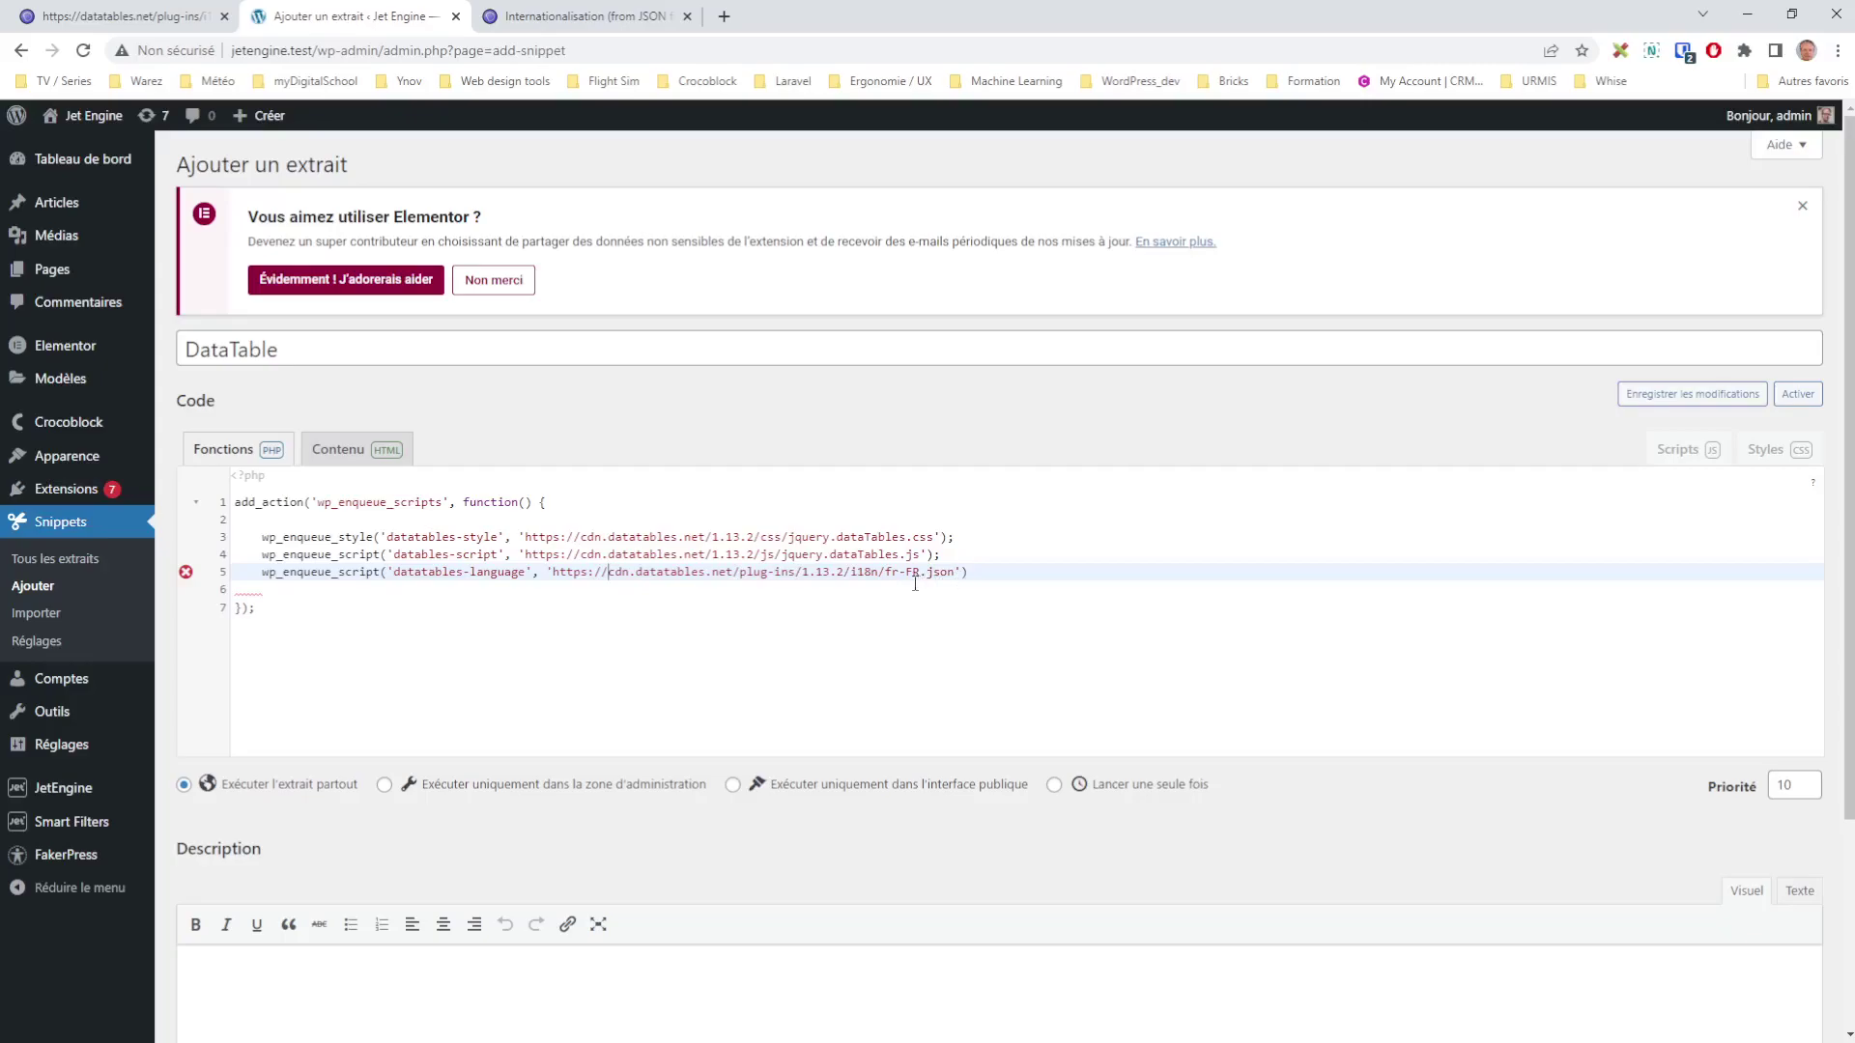
{"action": "left_click", "coordinate": [990, 572]}
{"action": "left_click_drag", "start_coordinate": [971, 537], "coordinate": [267, 526]}
{"action": "left_click_drag", "start_coordinate": [939, 555], "coordinate": [637, 560]}
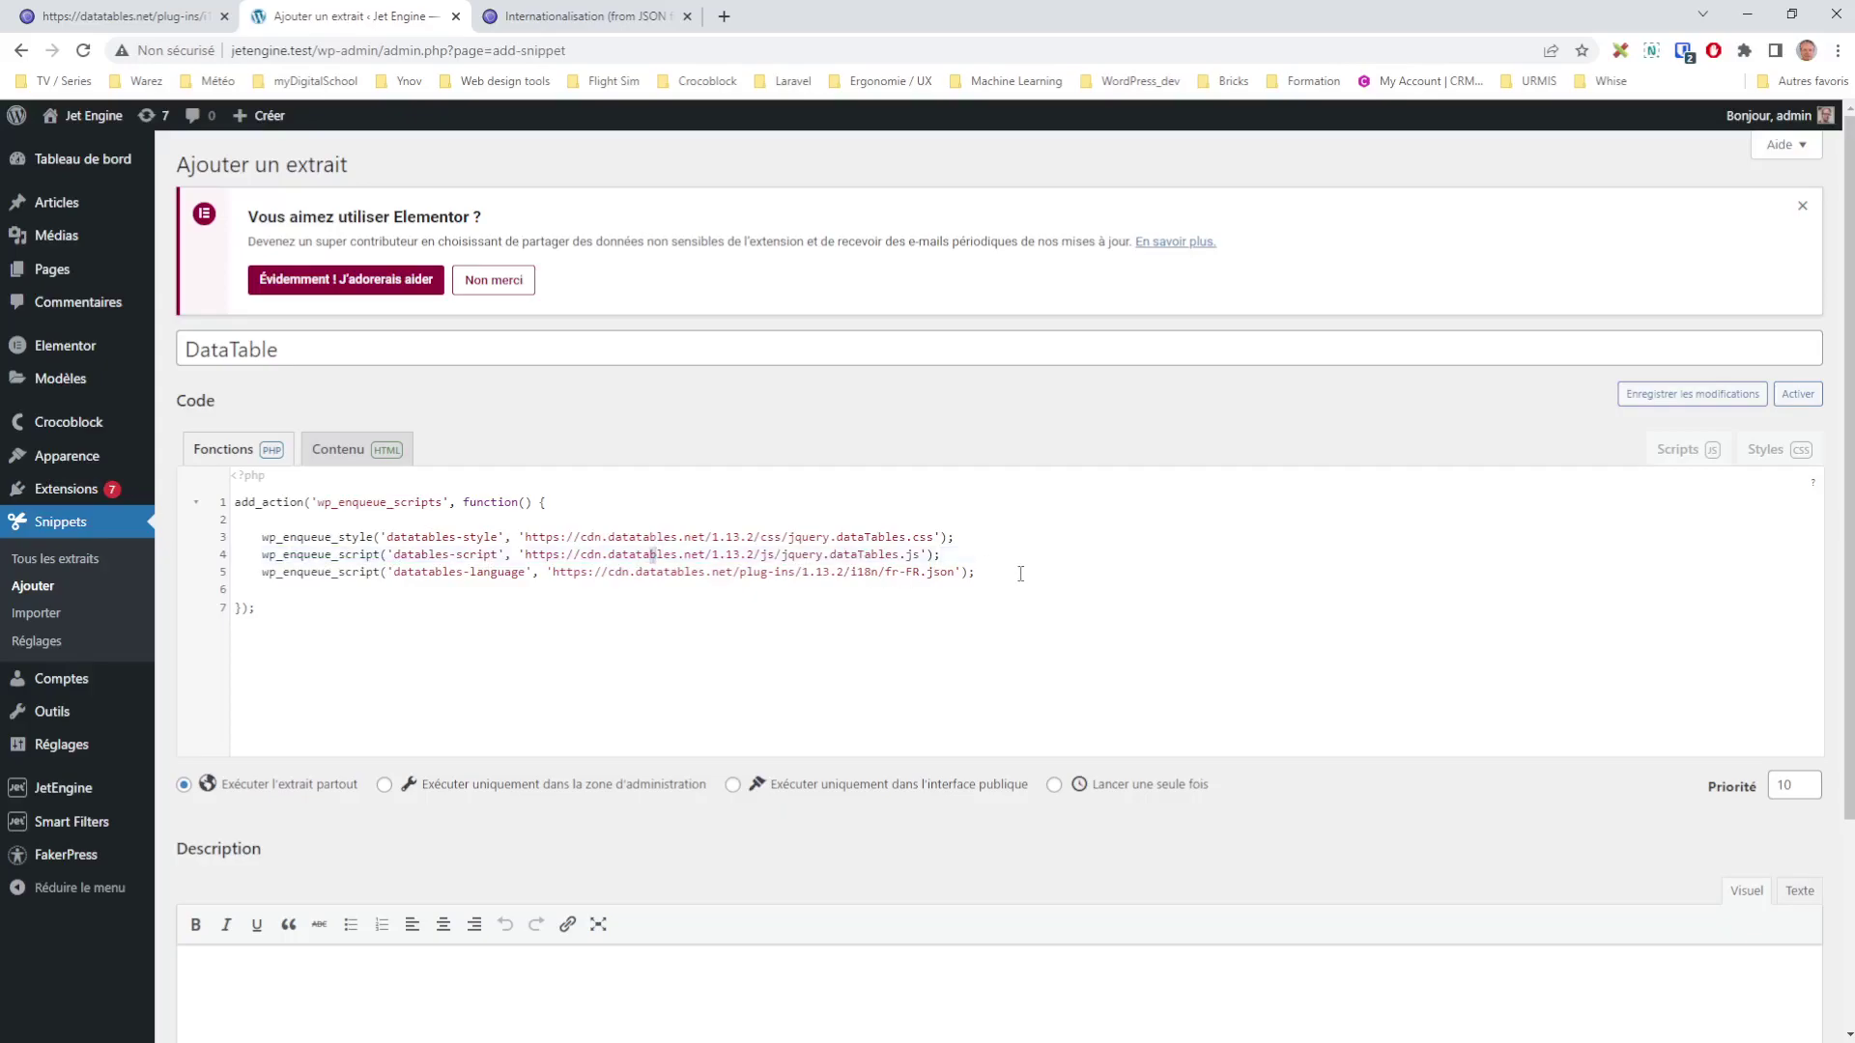
{"action": "left_click_drag", "start_coordinate": [1012, 572], "coordinate": [905, 574]}
{"action": "left_click", "coordinate": [869, 578]}
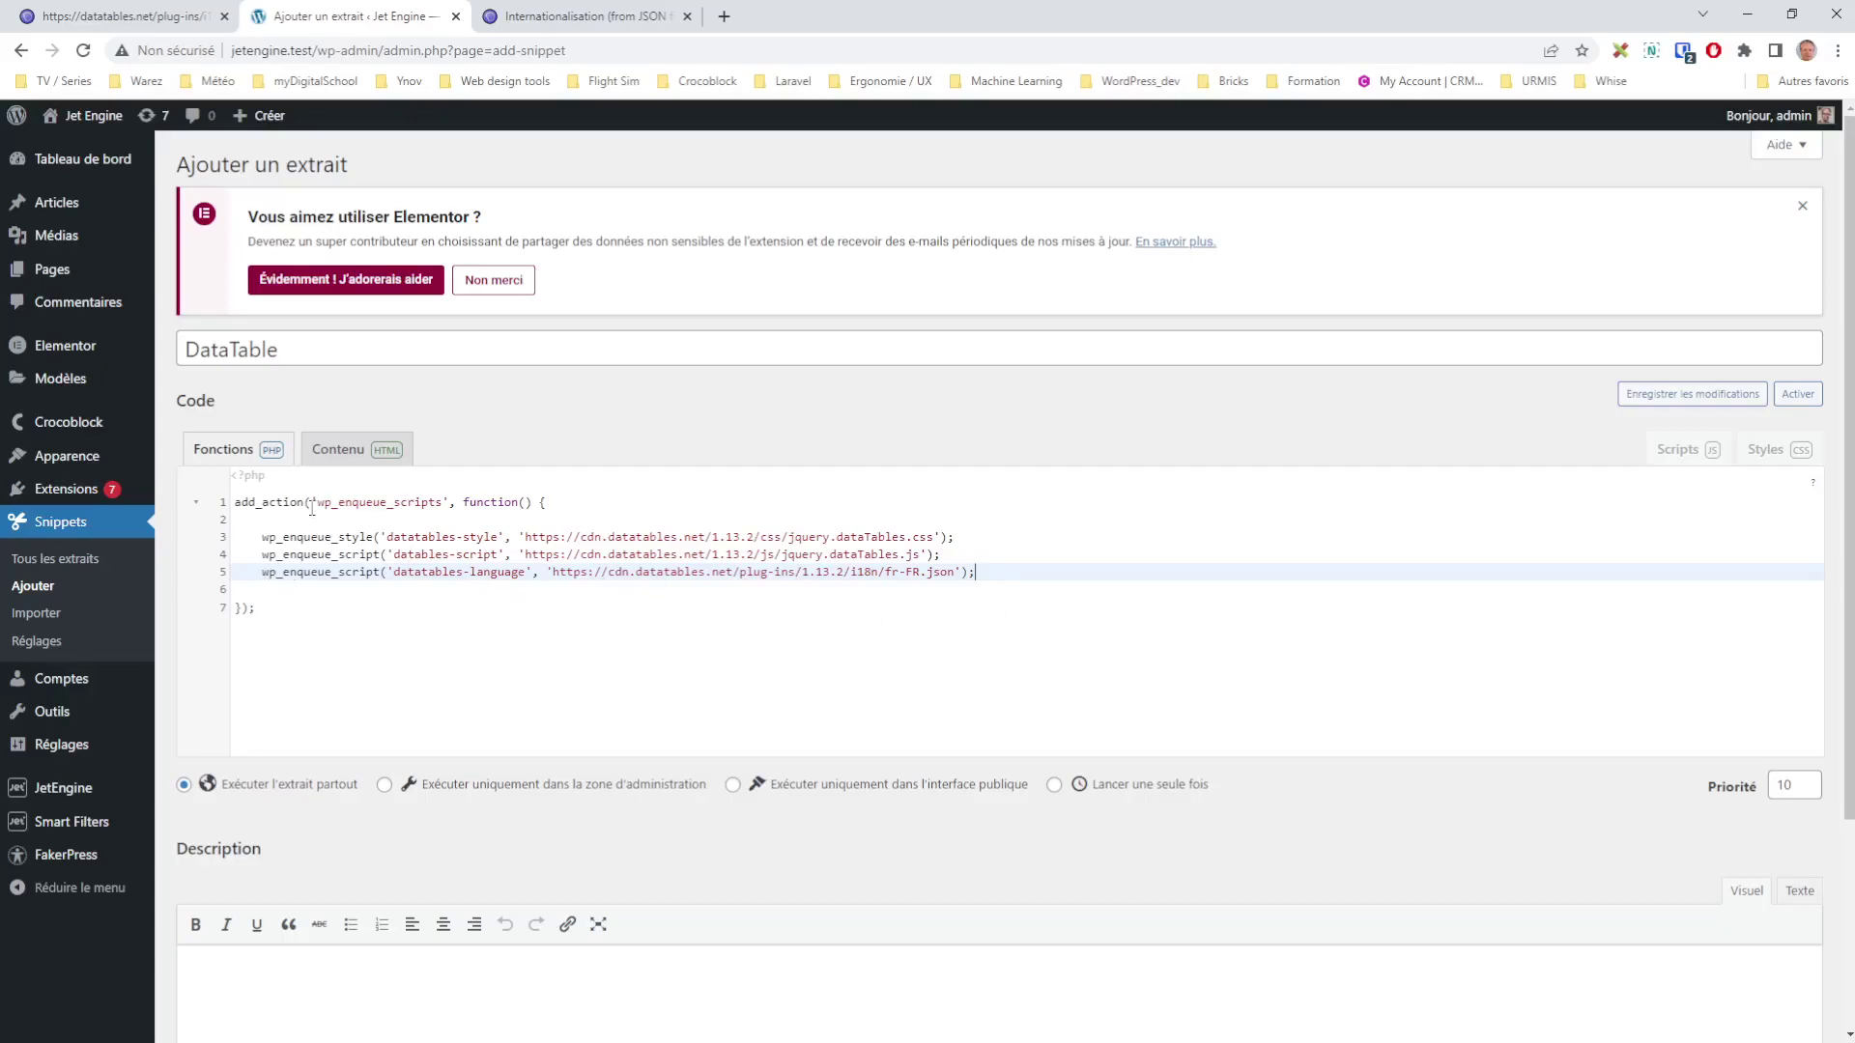
{"action": "left_click_drag", "start_coordinate": [560, 505], "coordinate": [463, 508]}
{"action": "left_click_drag", "start_coordinate": [256, 530], "coordinate": [256, 582]}
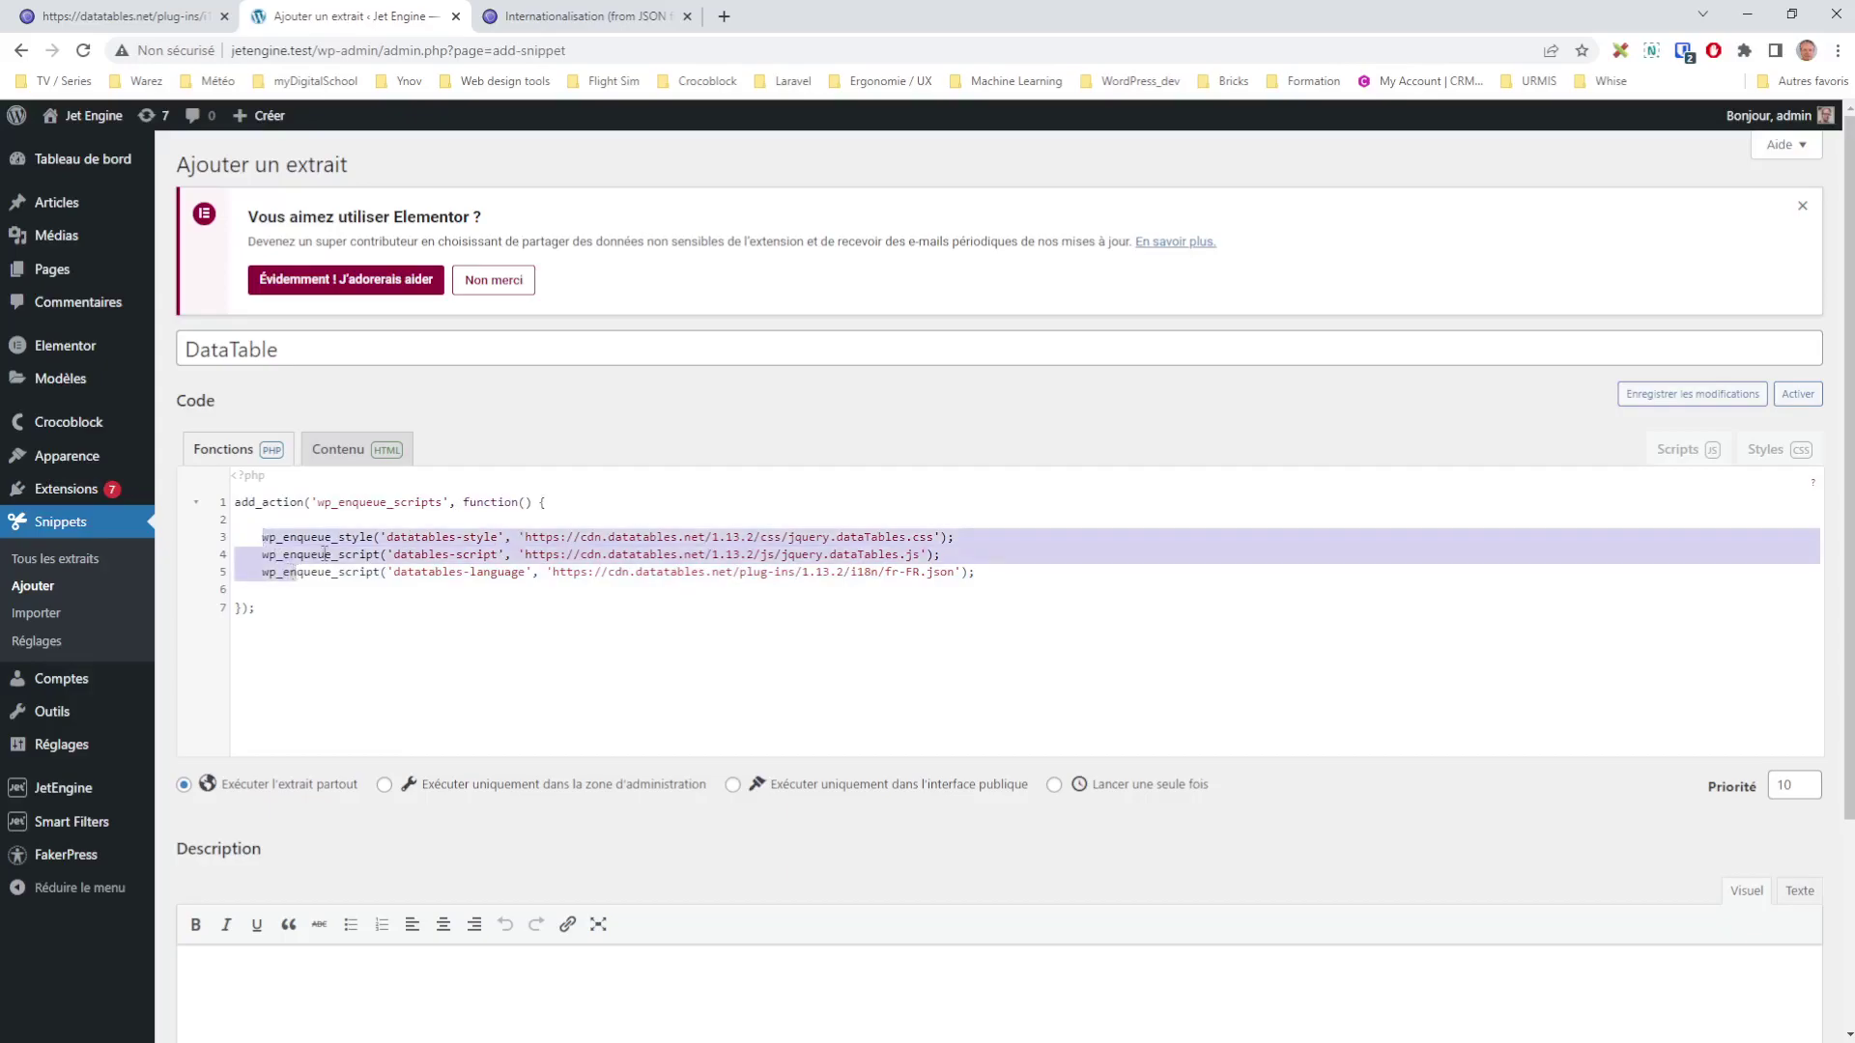
{"action": "left_click", "coordinate": [403, 510]}
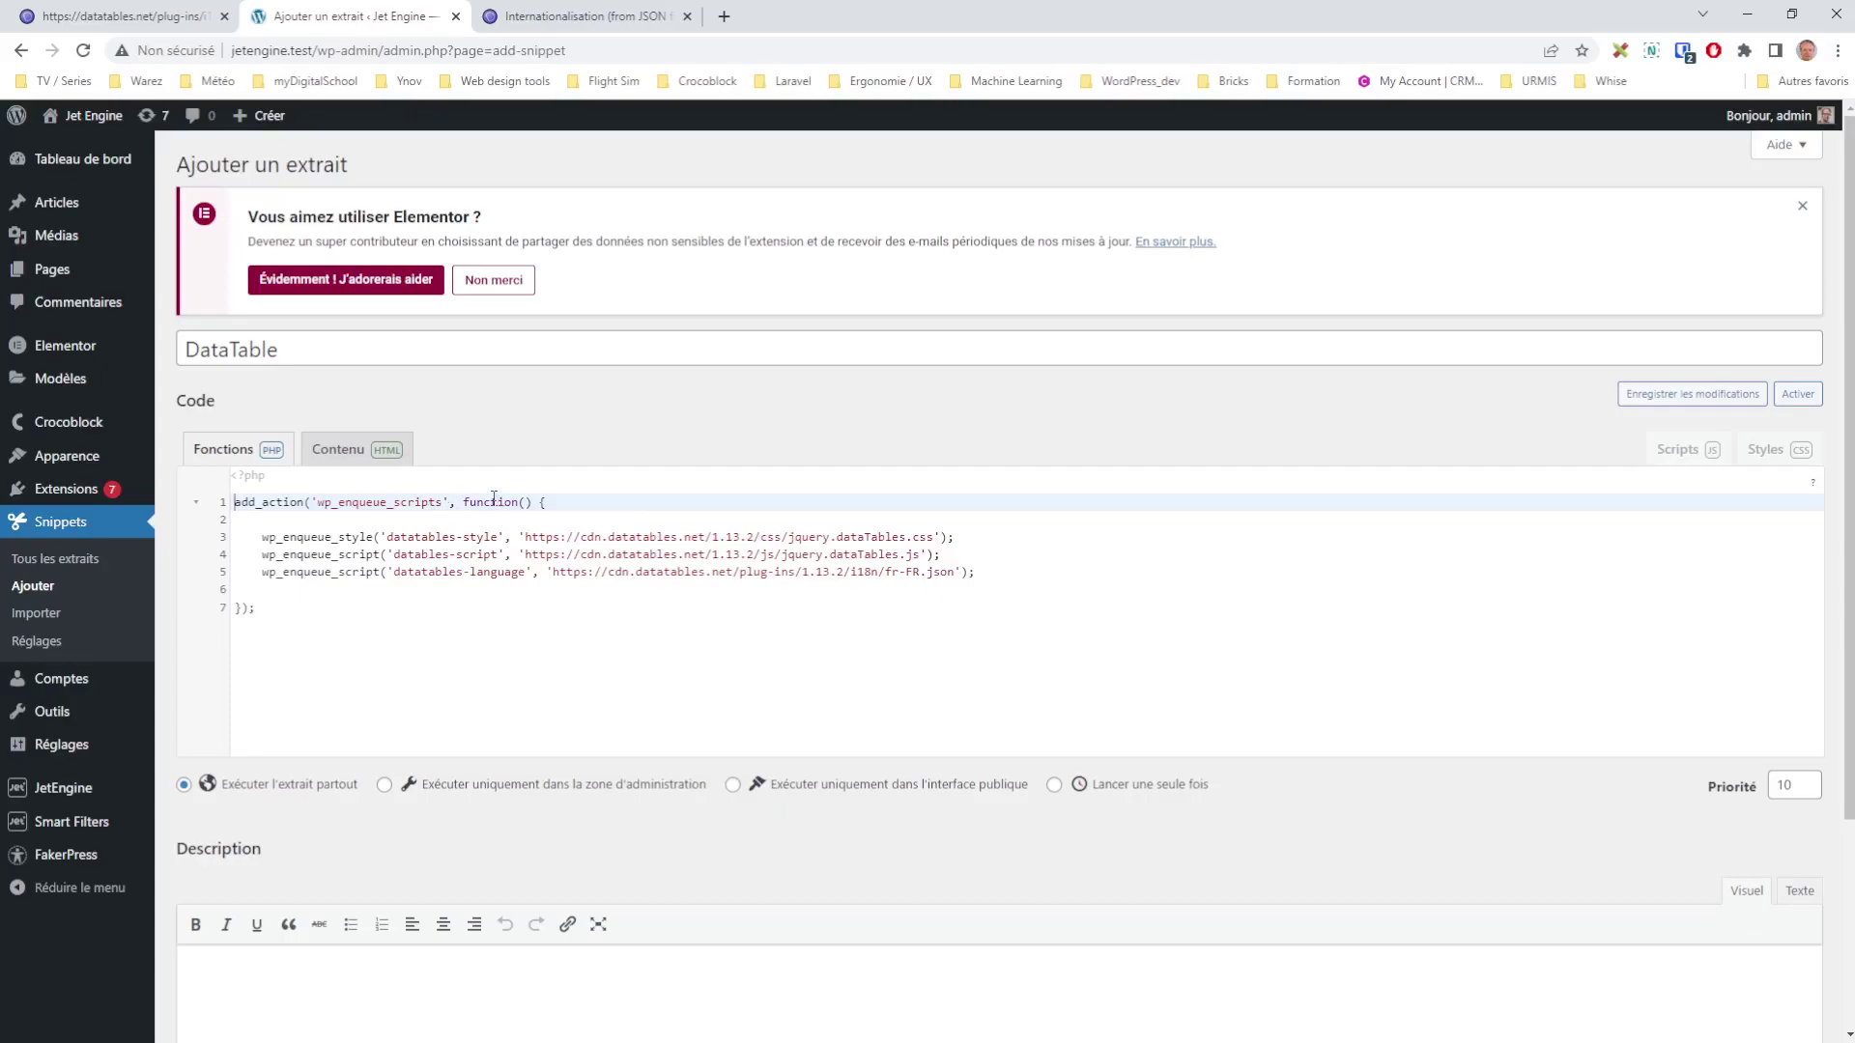
Save the DataTable snippet and activate it
{"action": "key", "text": "ctrl+s"}
{"action": "left_click", "coordinate": [1708, 449]}
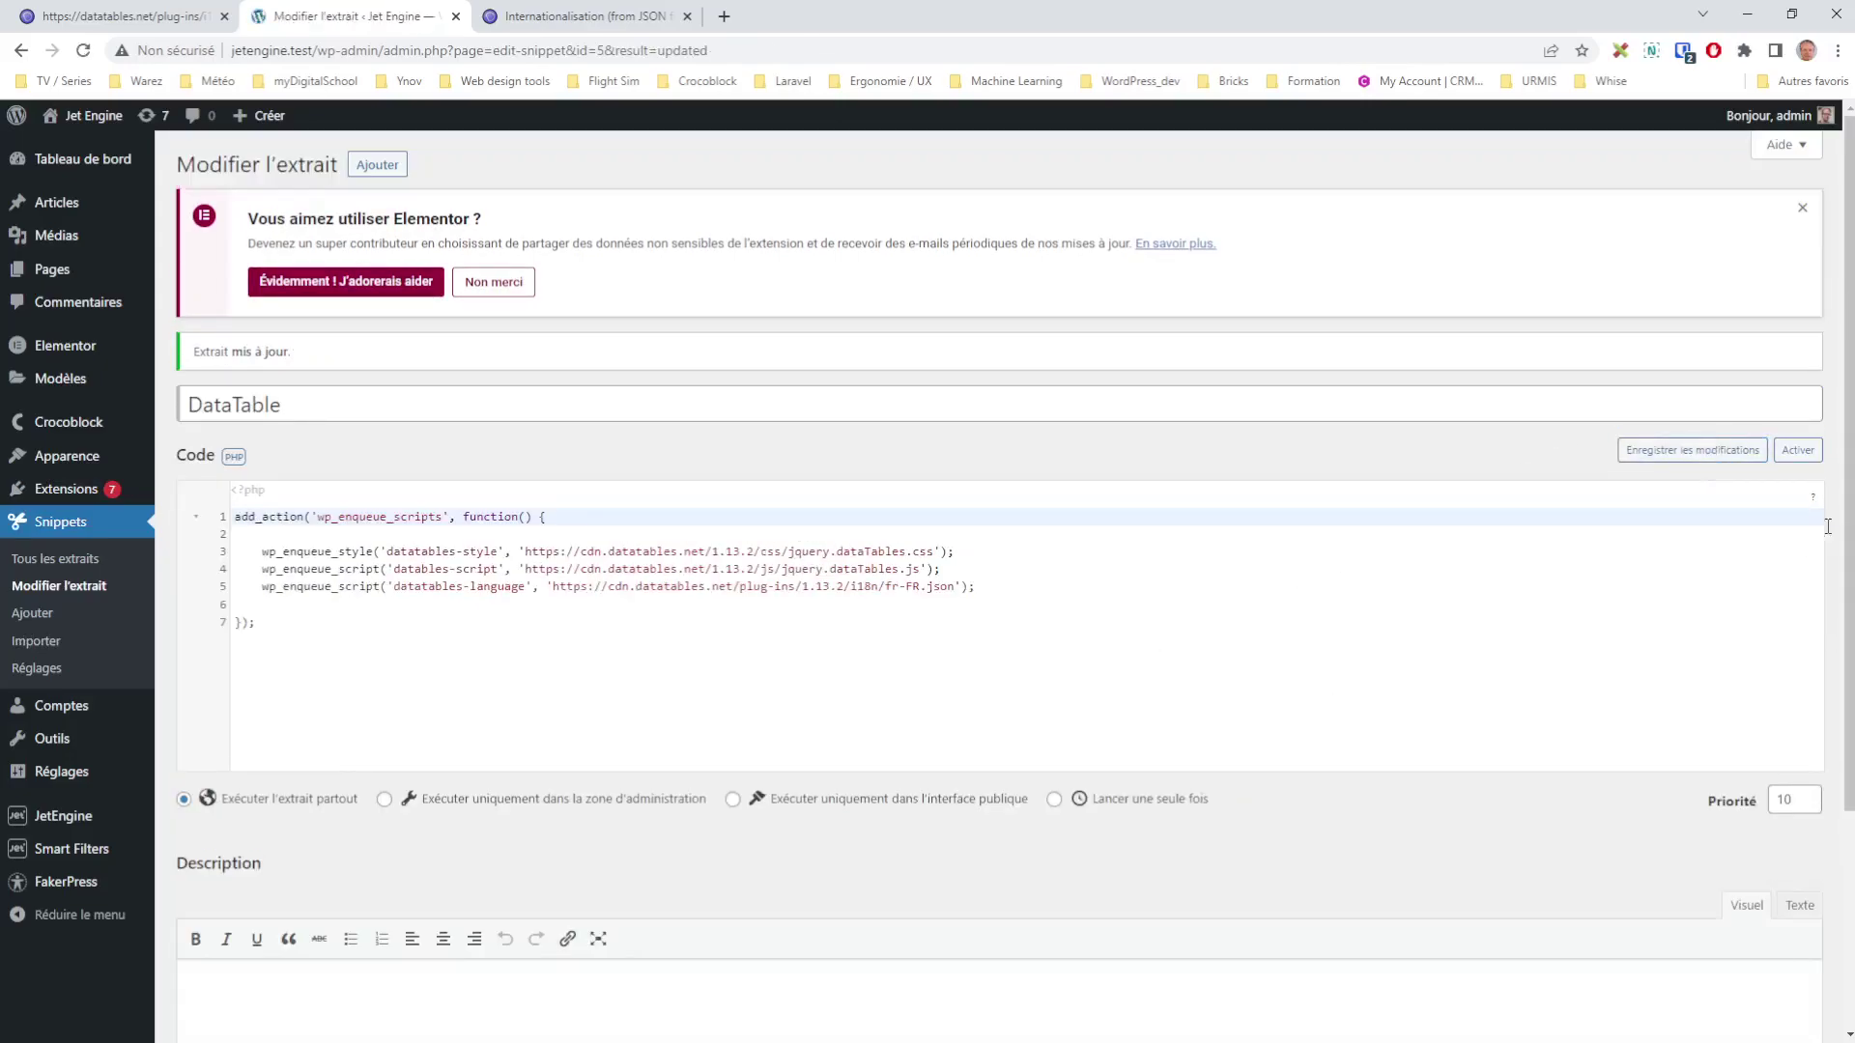
{"action": "left_click", "coordinate": [1797, 451]}
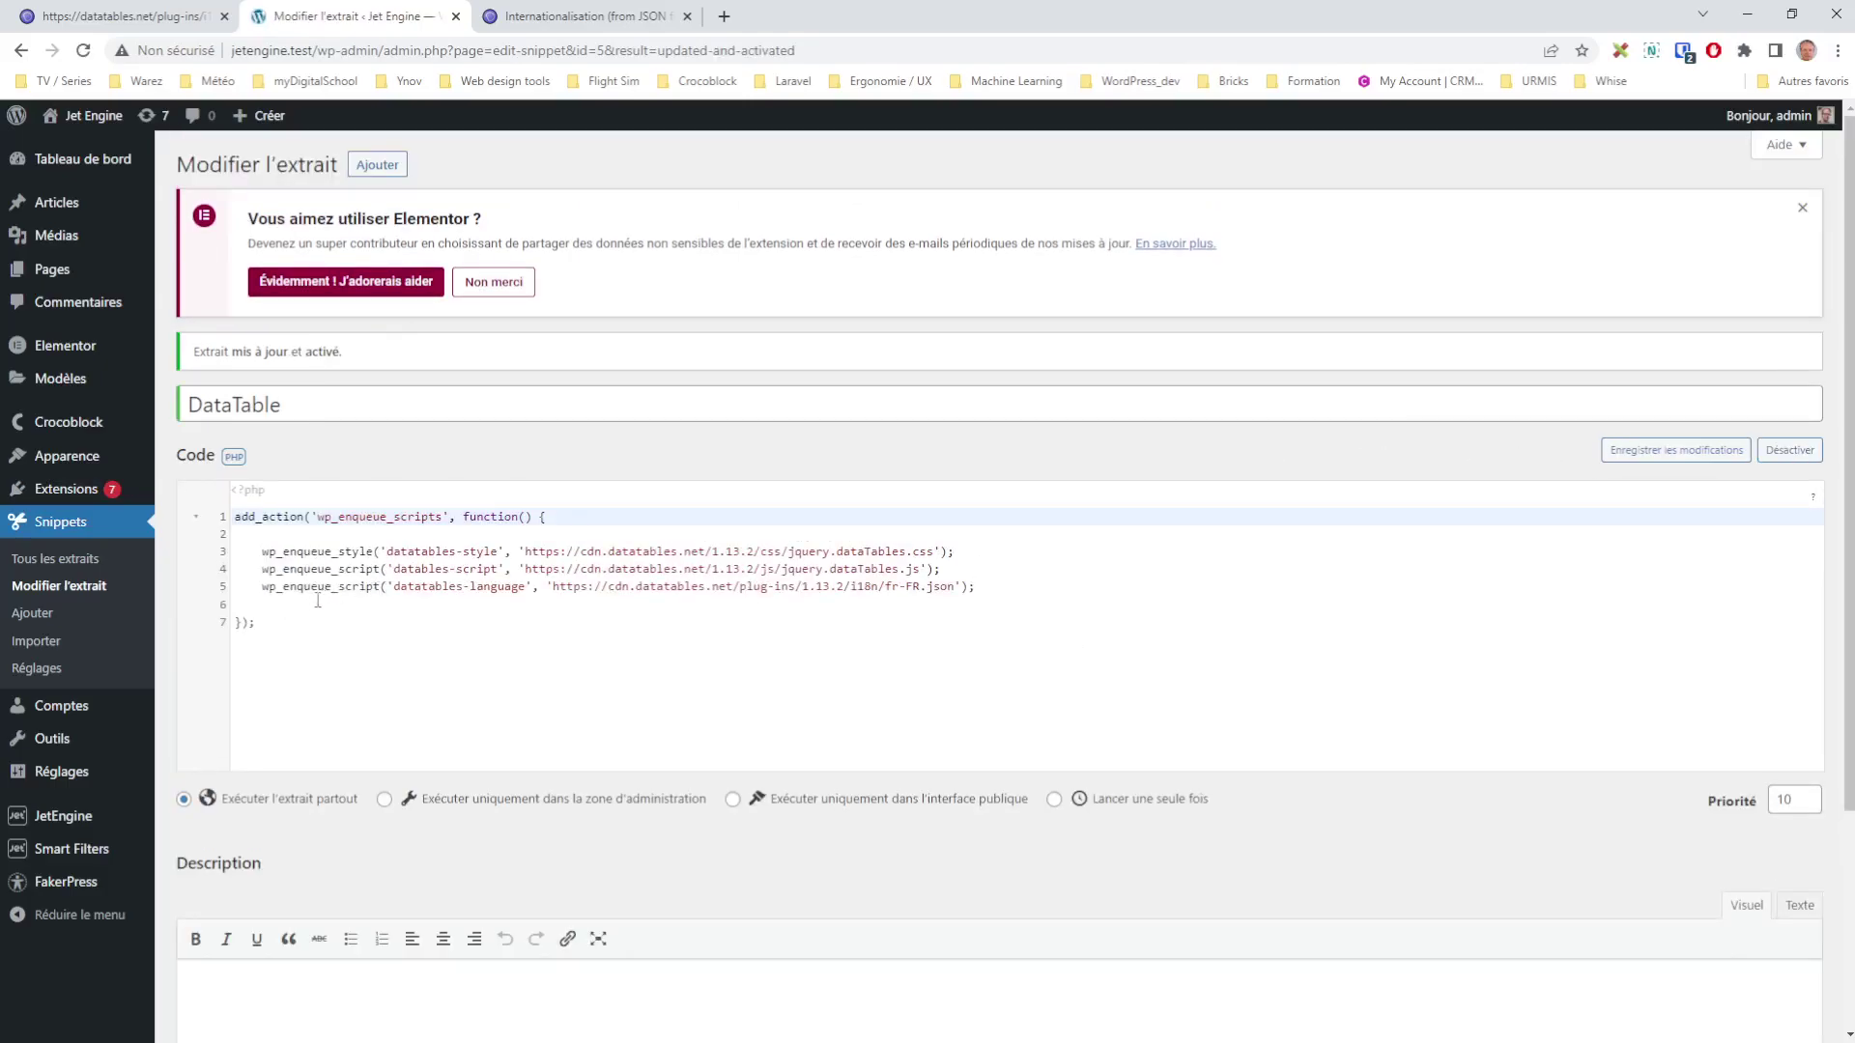
Rename the snippet to DataTable Snippet and add two empty lines below the add_action block
{"action": "left_click_drag", "start_coordinate": [292, 630], "coordinate": [232, 516]}
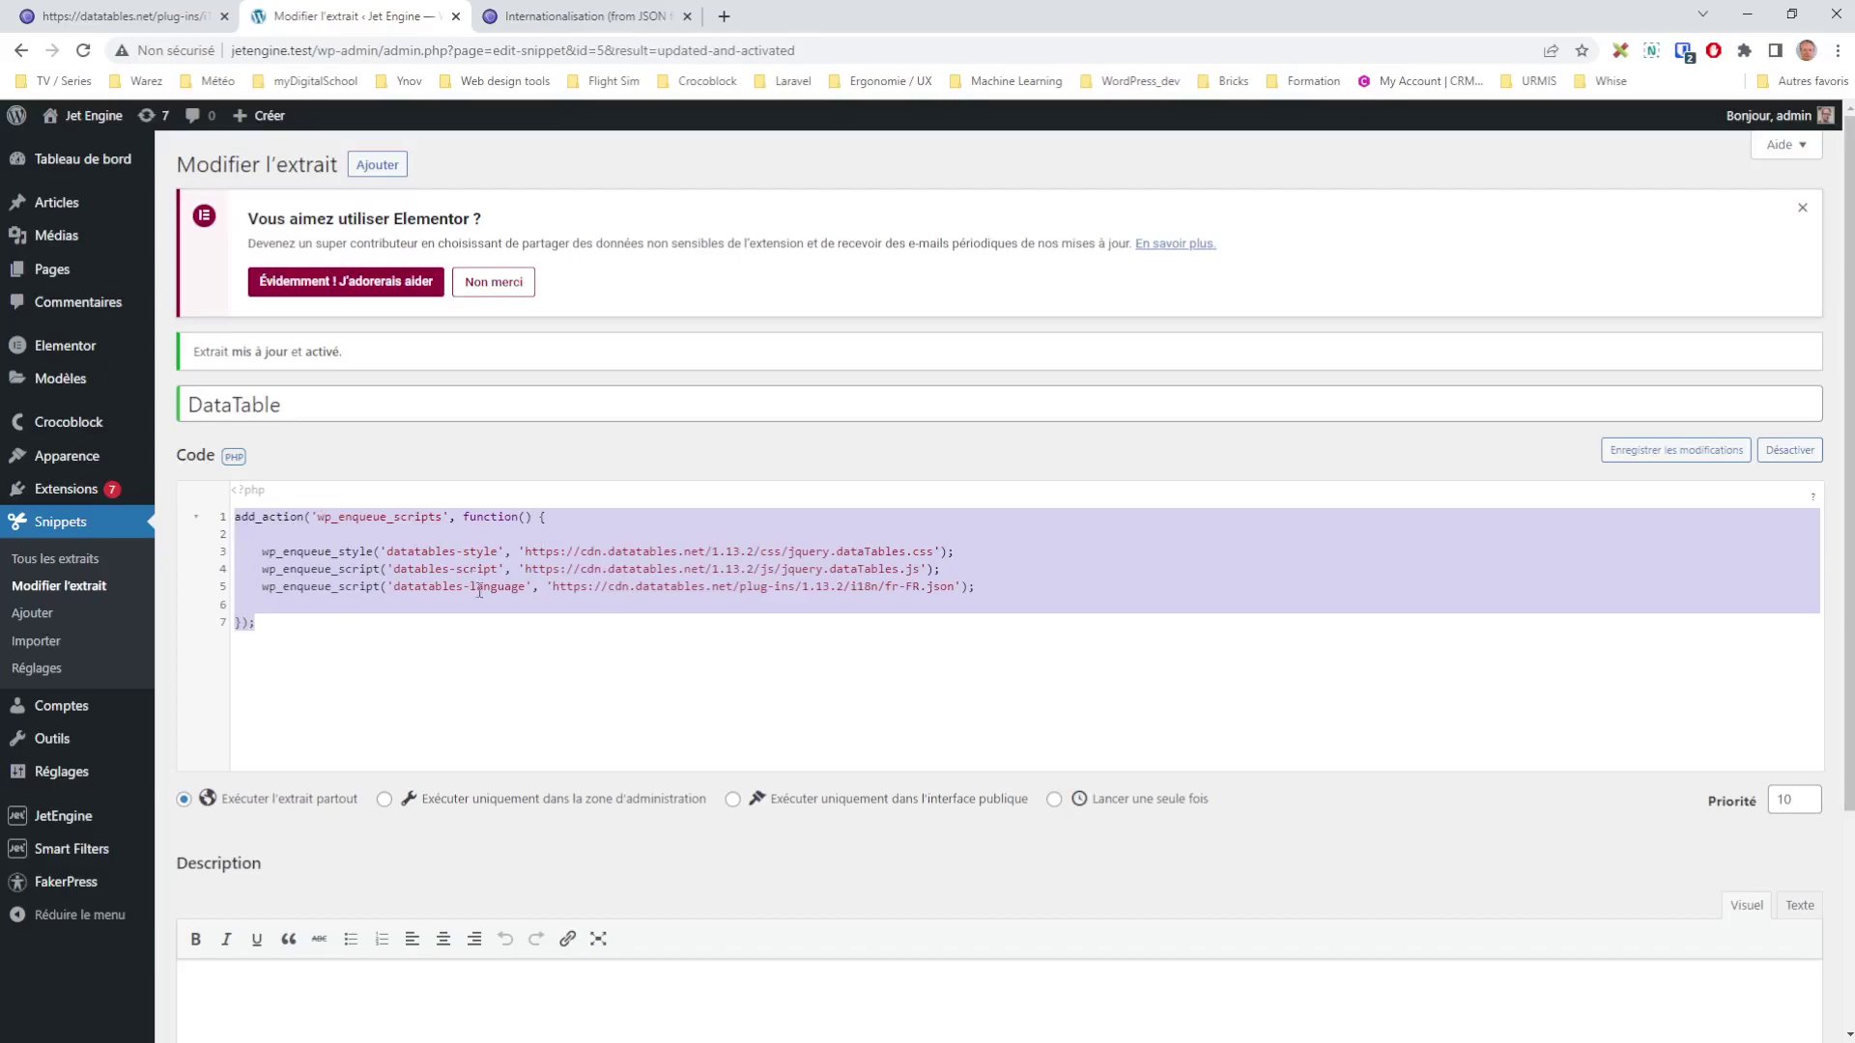
{"action": "left_click", "coordinate": [298, 642]}
{"action": "key", "text": "ctrl+a"}
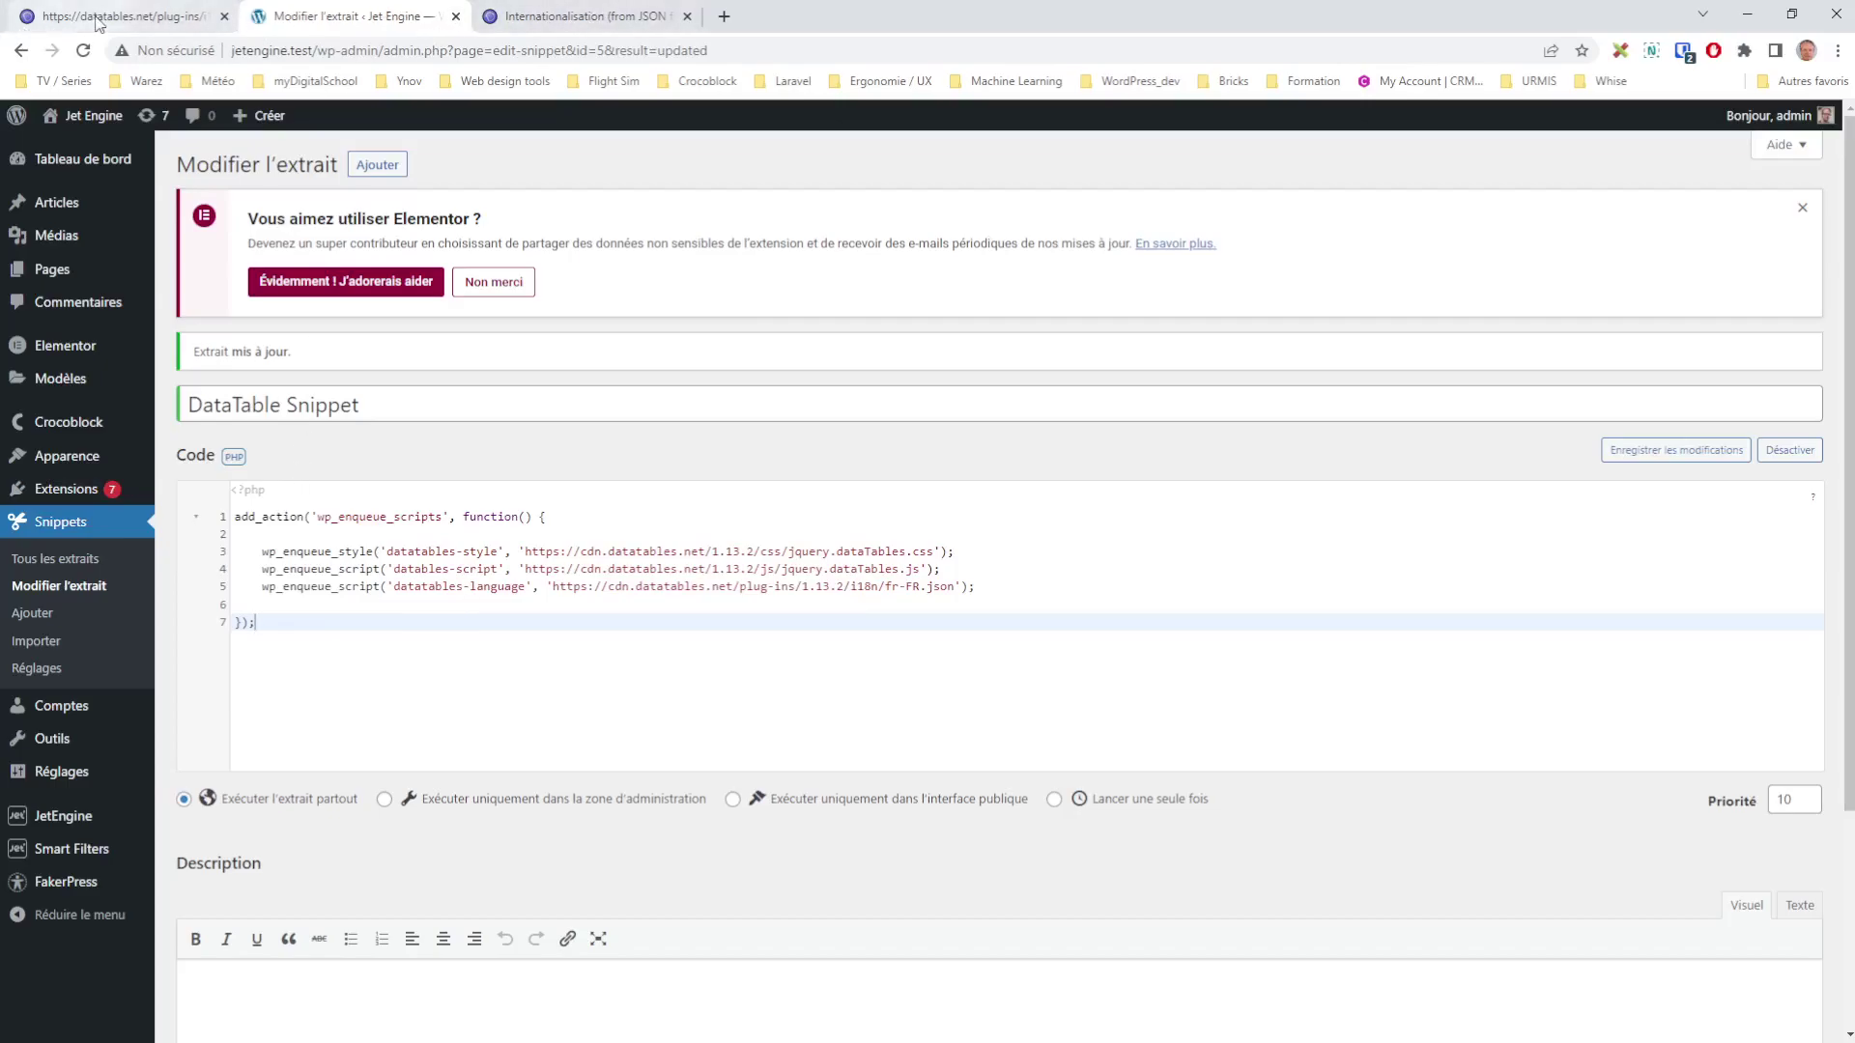
{"action": "key", "text": "Return"}
{"action": "key", "text": "Return"}
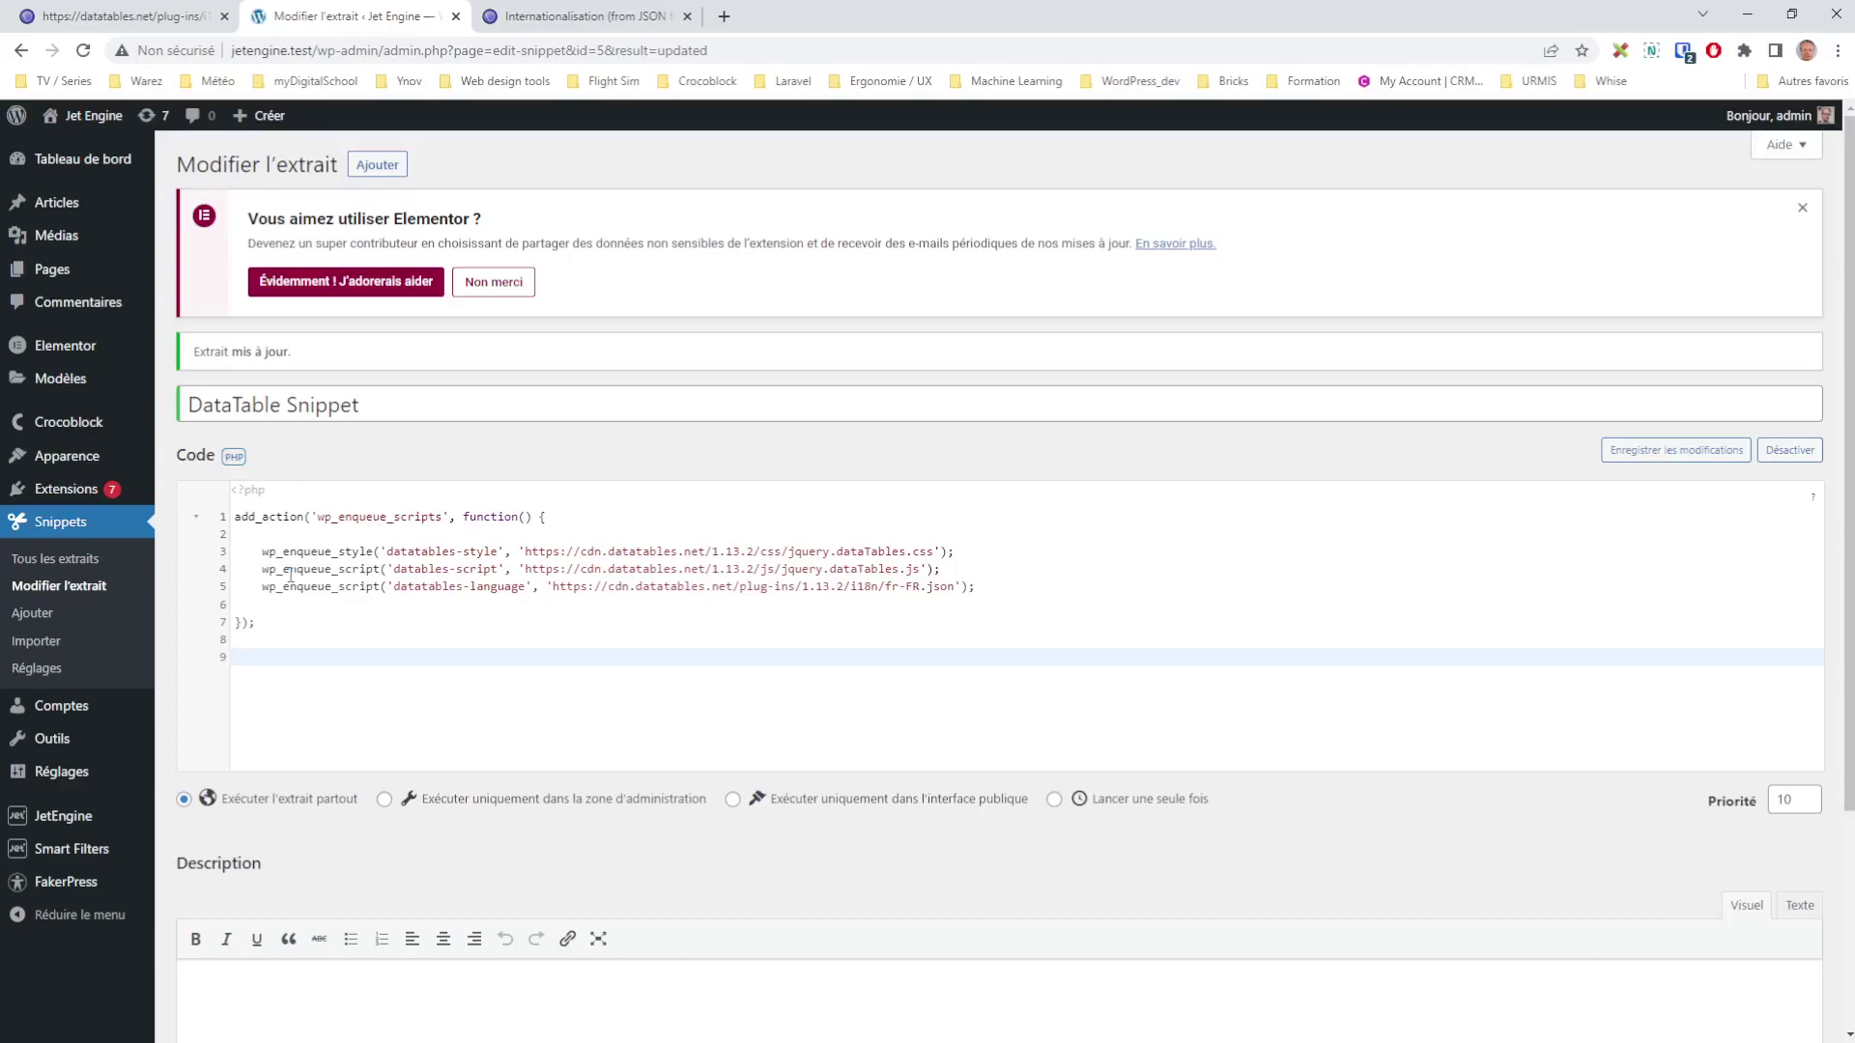
Add an empty add_action('wp_footer', function() { }); block below the wp_enqueue_scripts block in the snippet
{"action": "type", "text": "add_action"}
{"action": "type", "text": "('"}
{"action": "type", "text": "wp_footer"}
{"action": "type", "text": "'"}
{"action": "type", "text": ", "}
{"action": "type", "text": "function()"}
{"action": "type", "text": " {"}
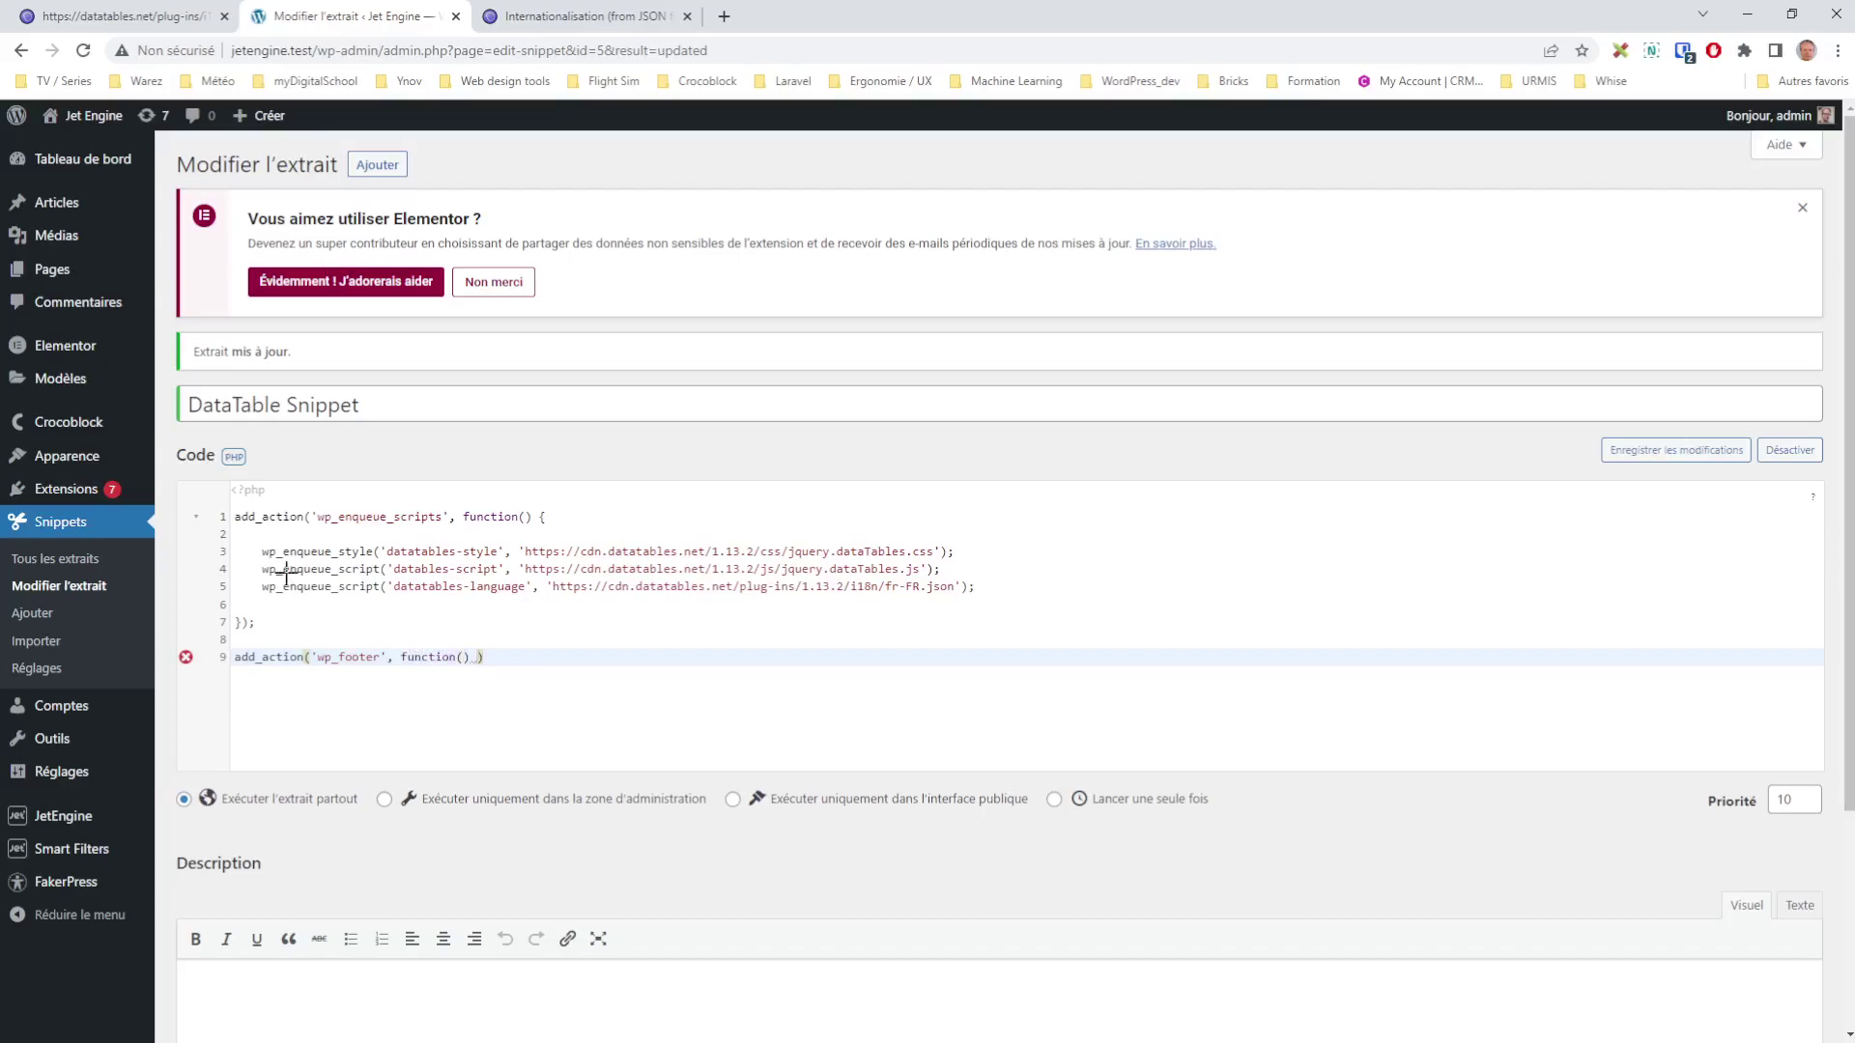
{"action": "key", "text": "Return"}
{"action": "key", "text": "Down"}
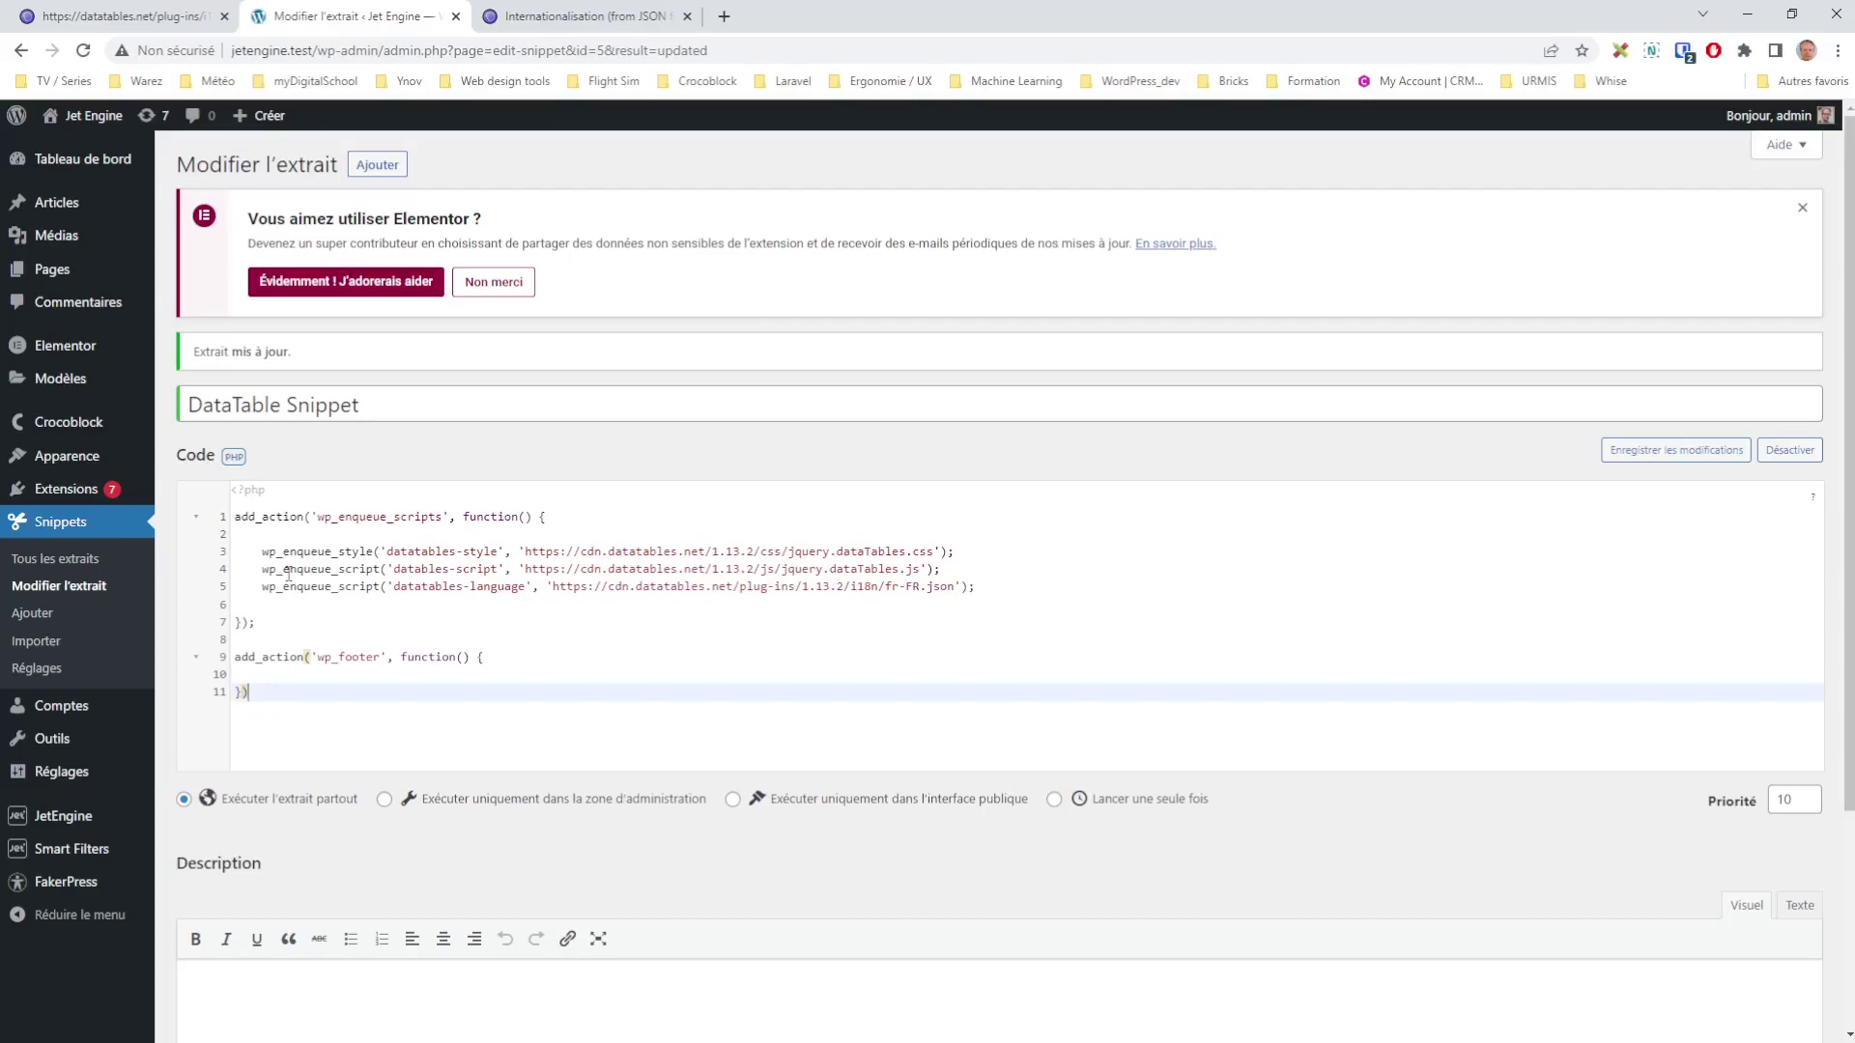
{"action": "type", "text": ";"}
Inside the wp_footer function, leave PHP with ?> and open a <script> tag on the following line
{"action": "key", "text": "Up"}
{"action": "key", "text": "Return"}
{"action": "key", "text": "Up"}
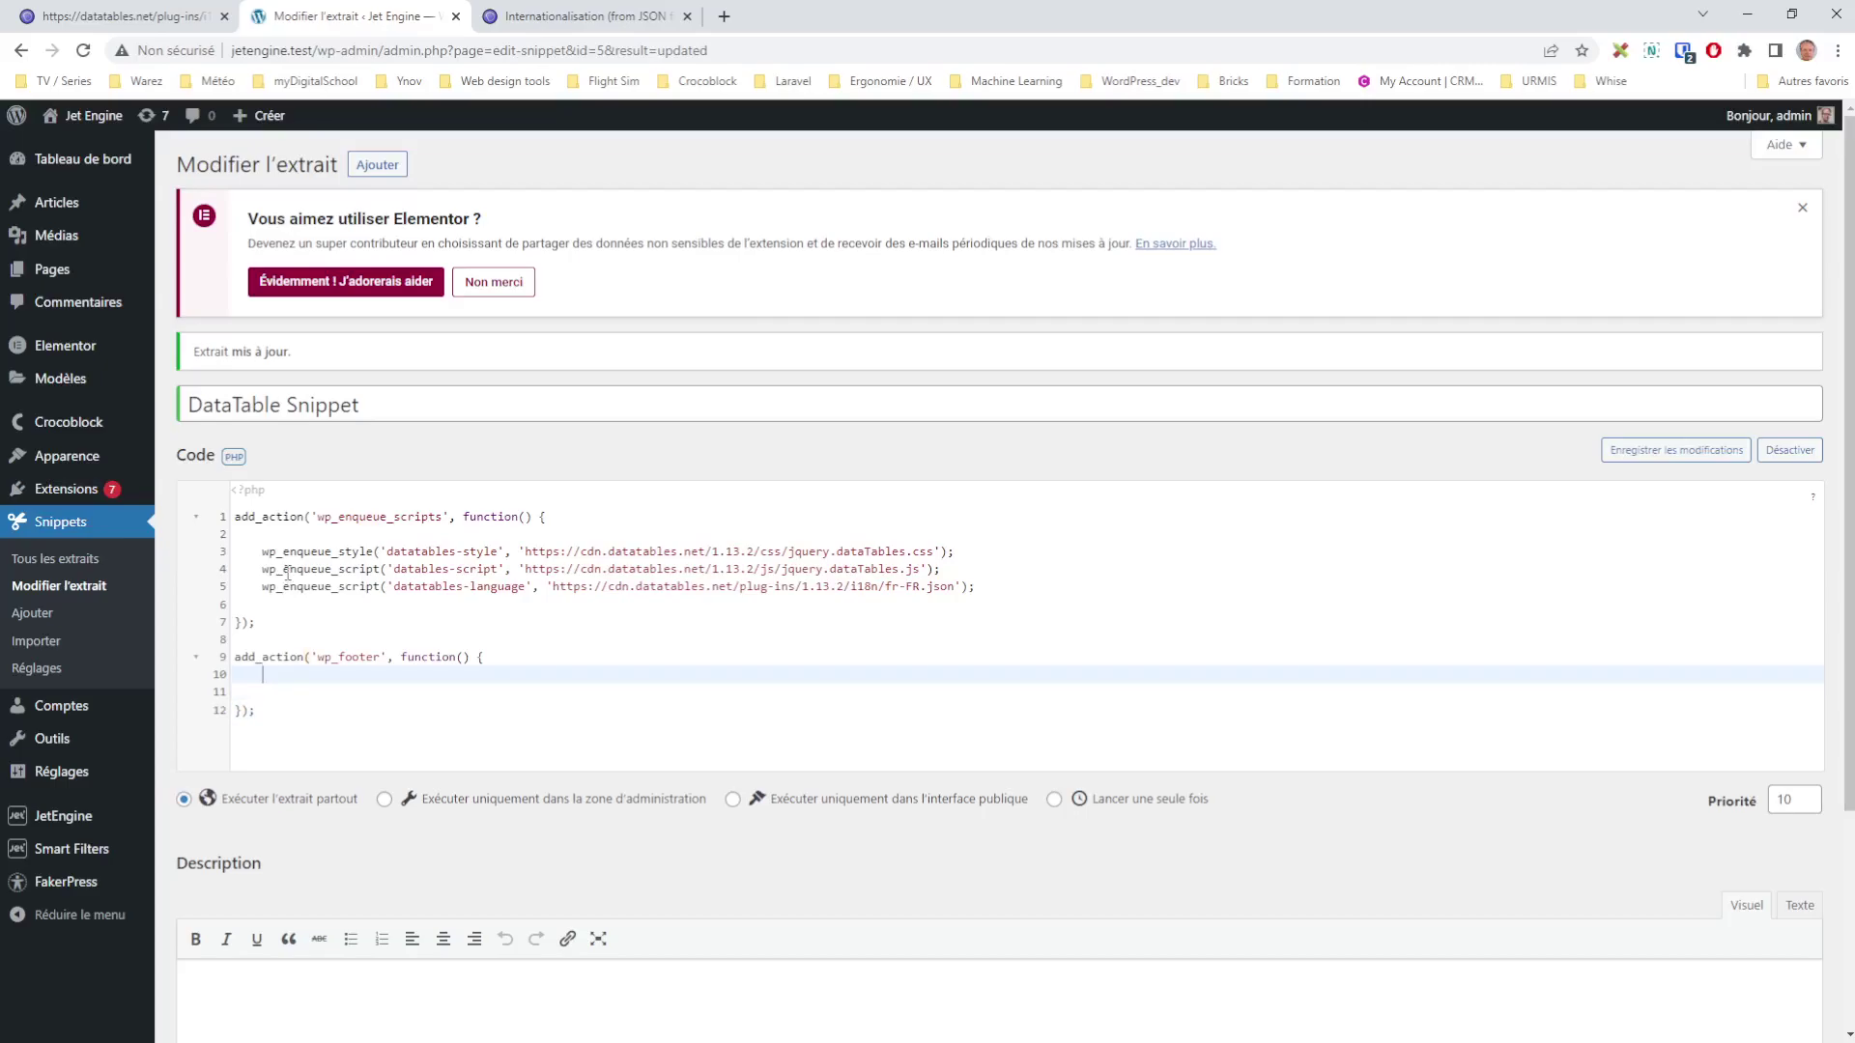
{"action": "key", "text": "Return"}
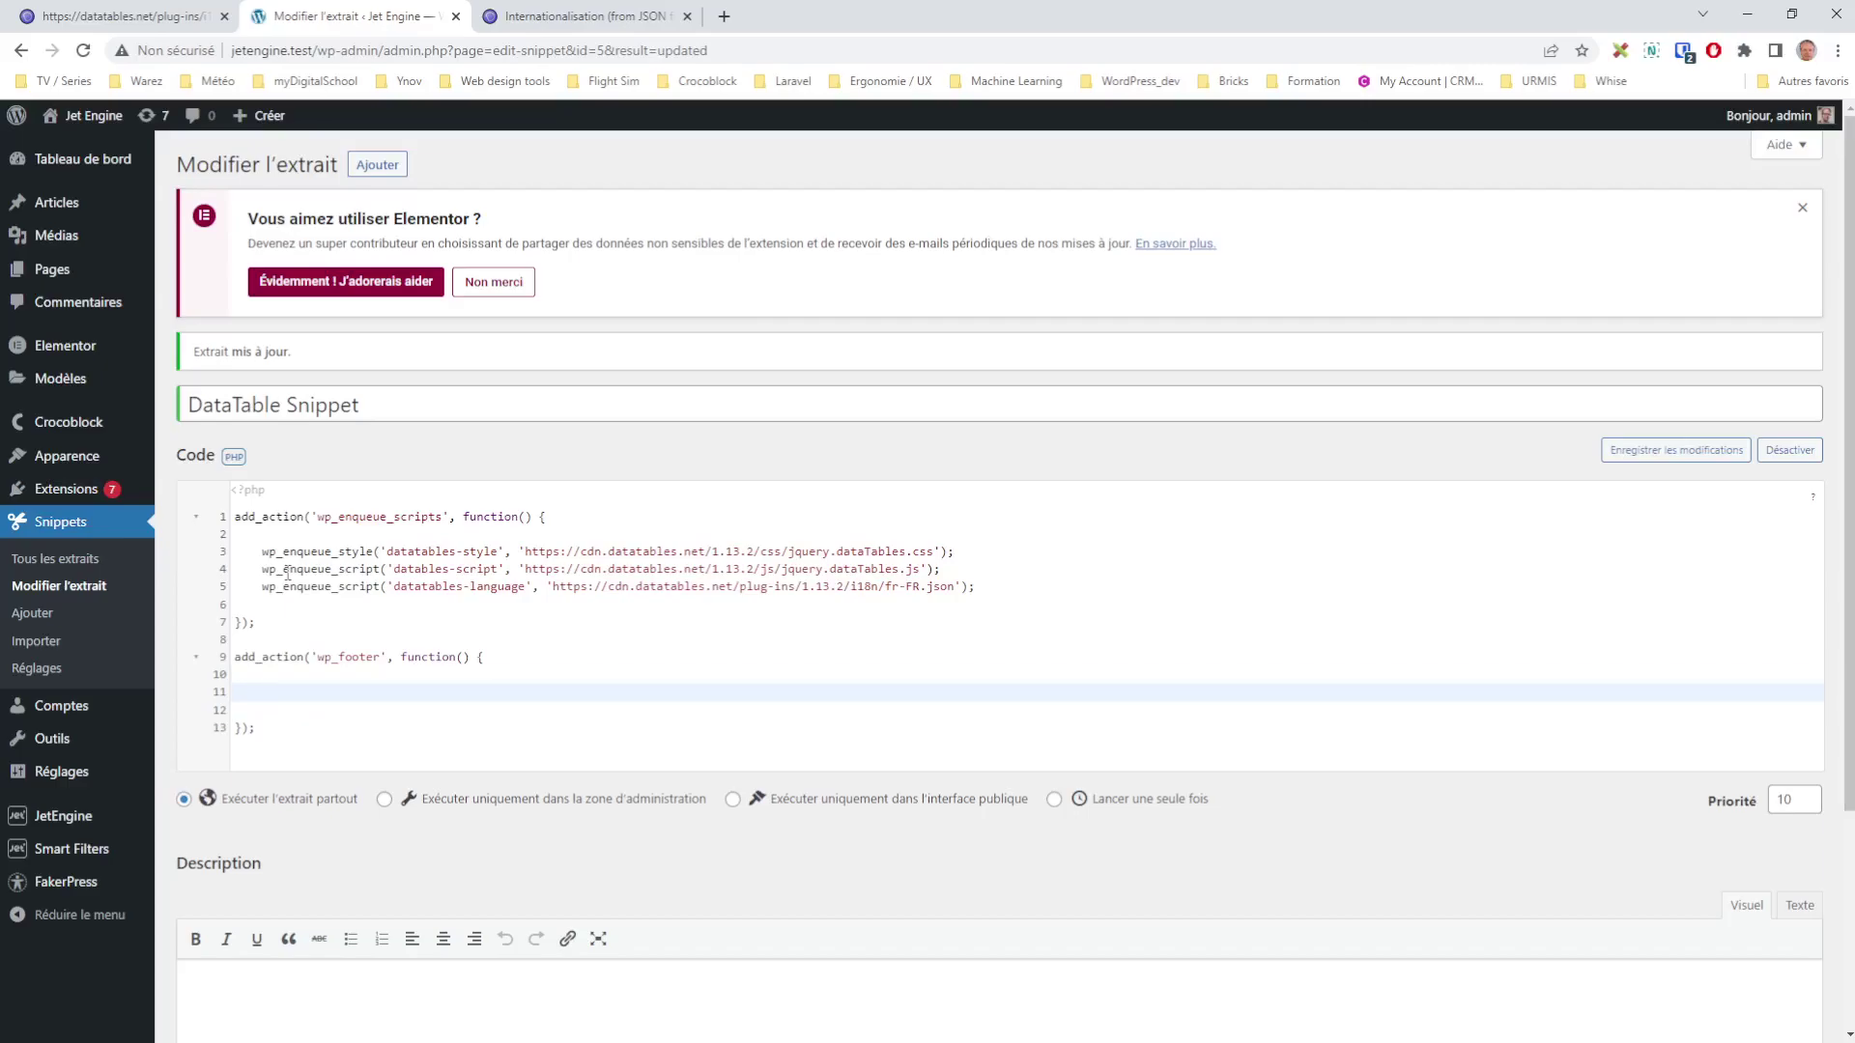
{"action": "type", "text": "?>"}
{"action": "key", "text": "Return"}
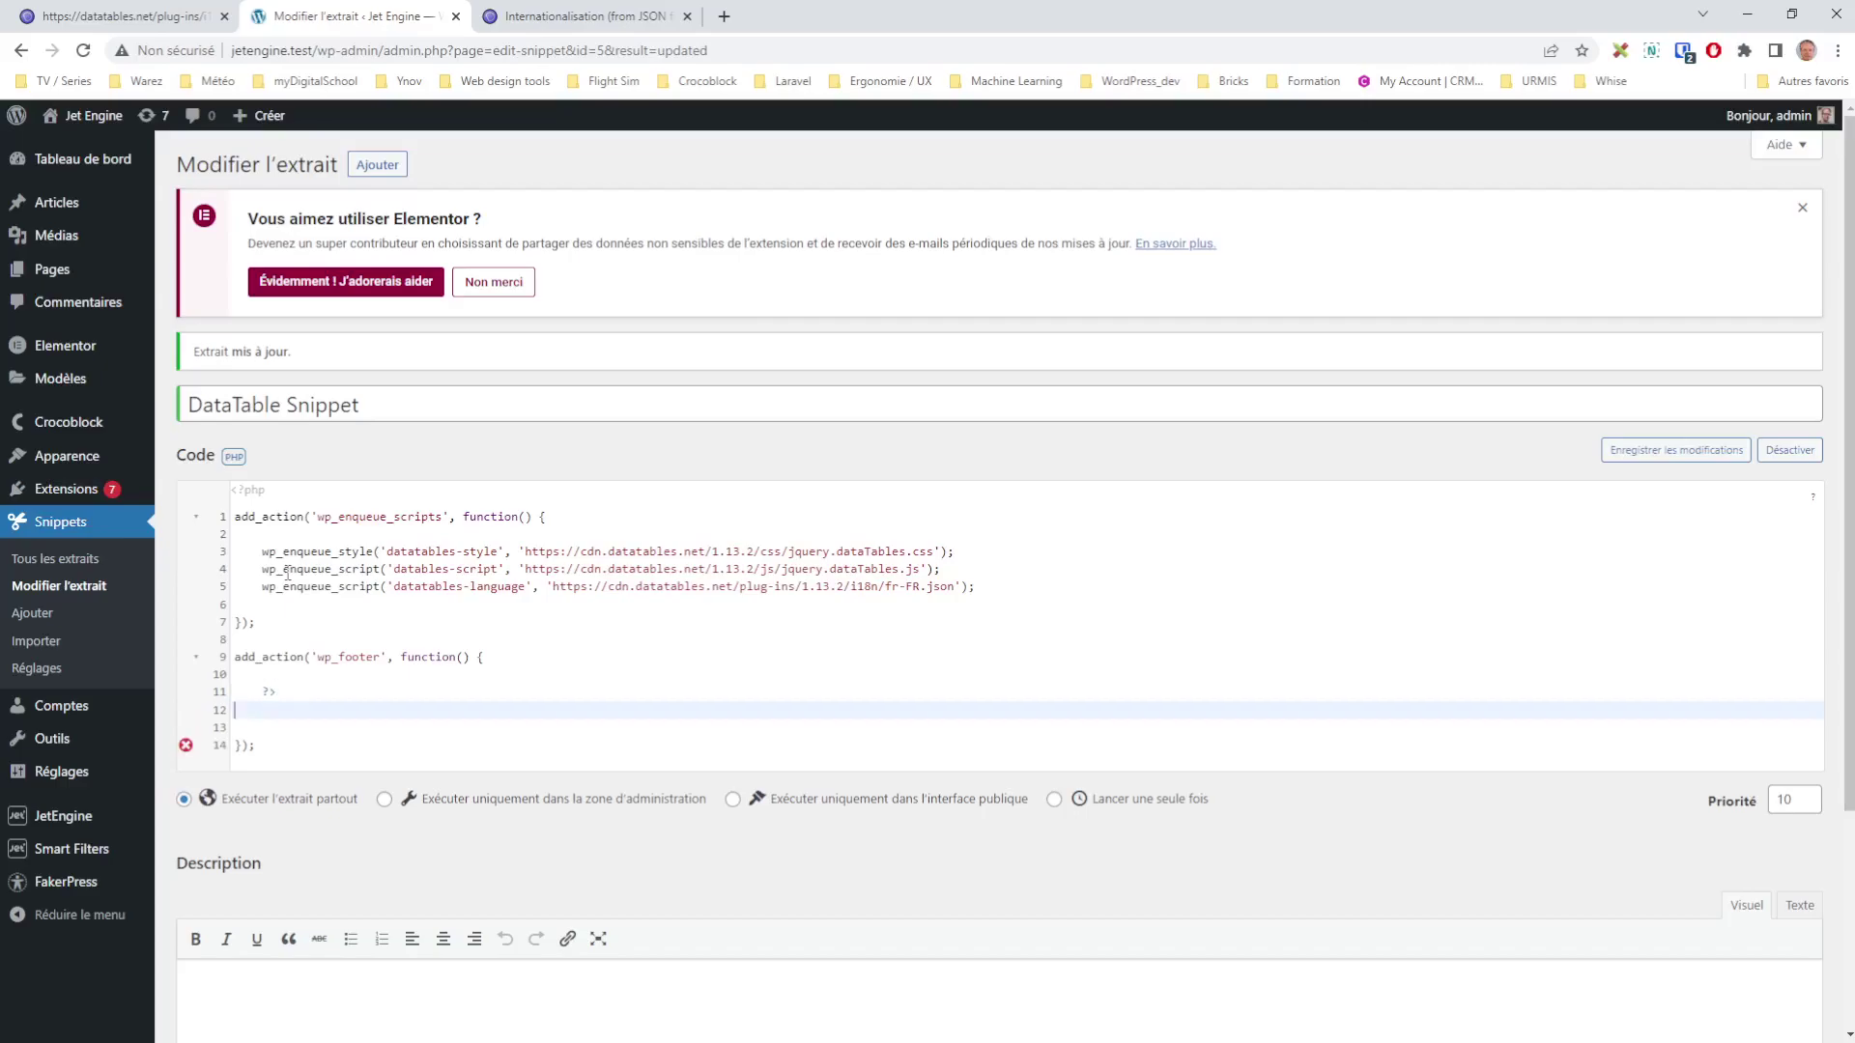
{"action": "type", "text": "w"}
{"action": "key", "text": "BackSpace"}
{"action": "type", "text": "<script>"}
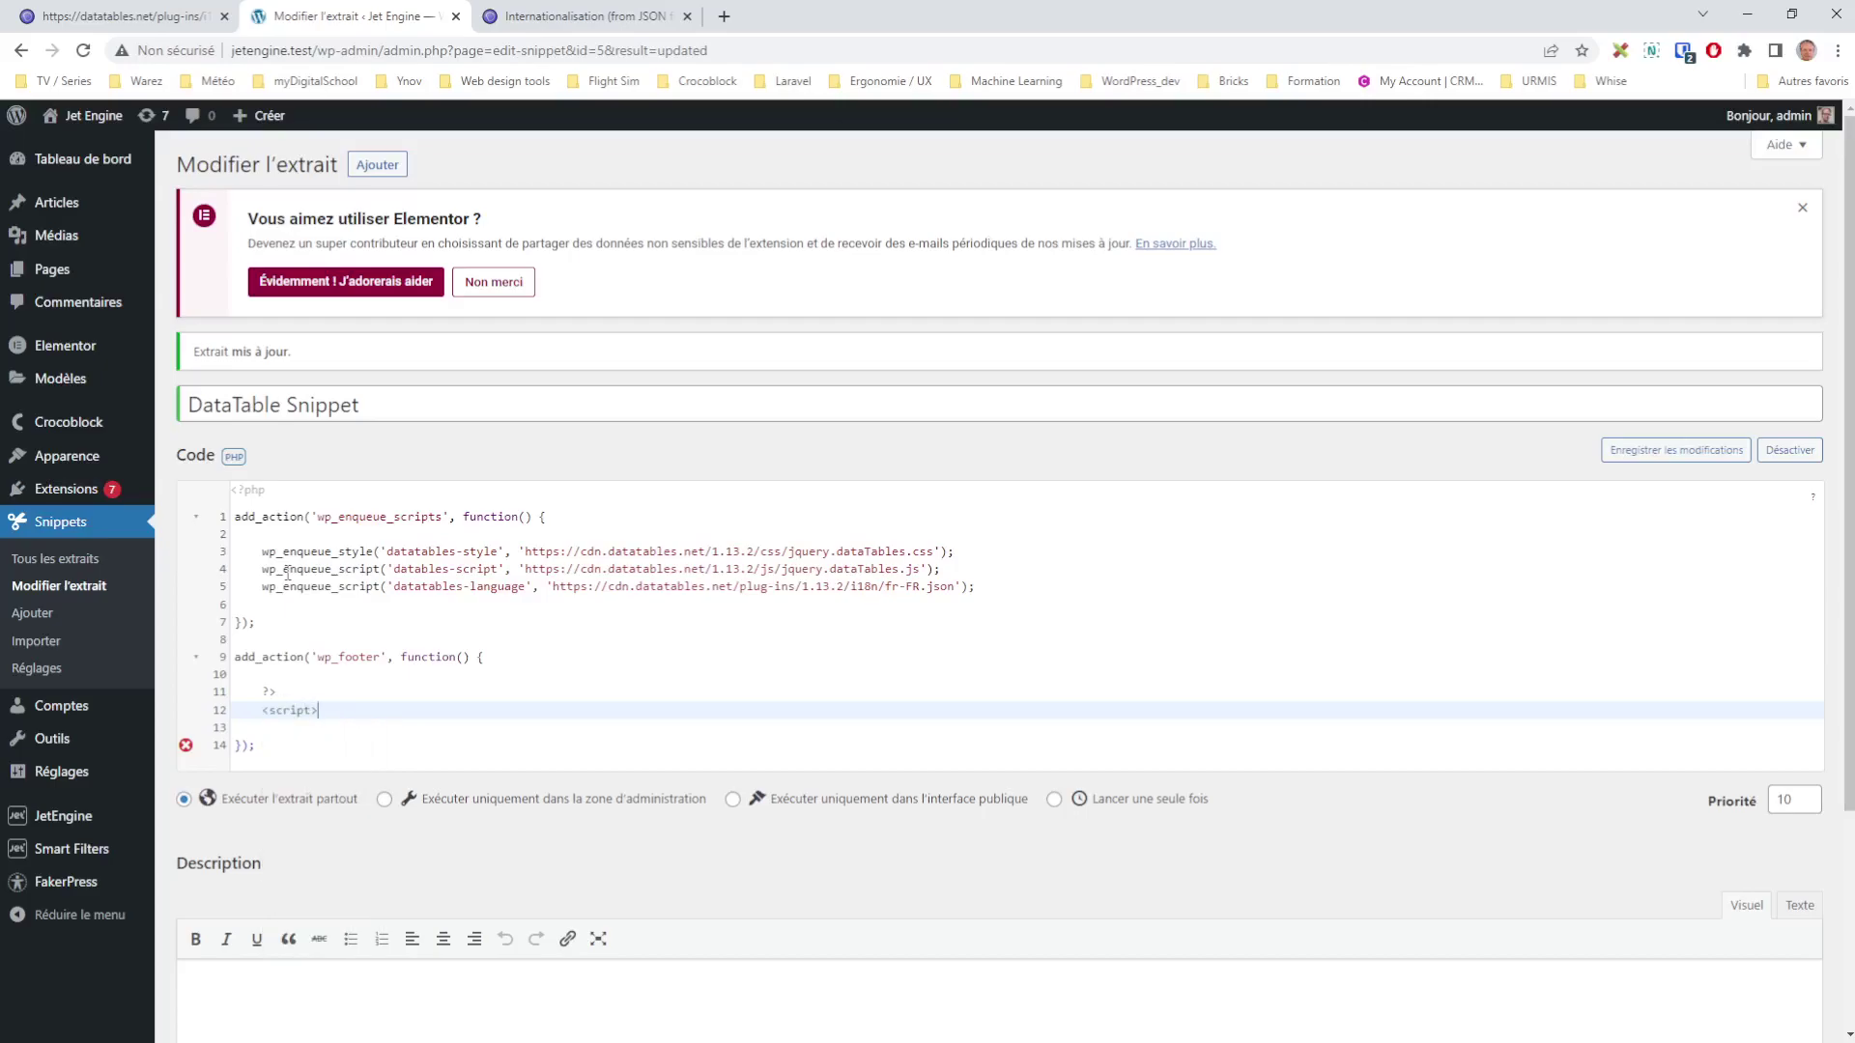
{"action": "key", "text": "Return"}
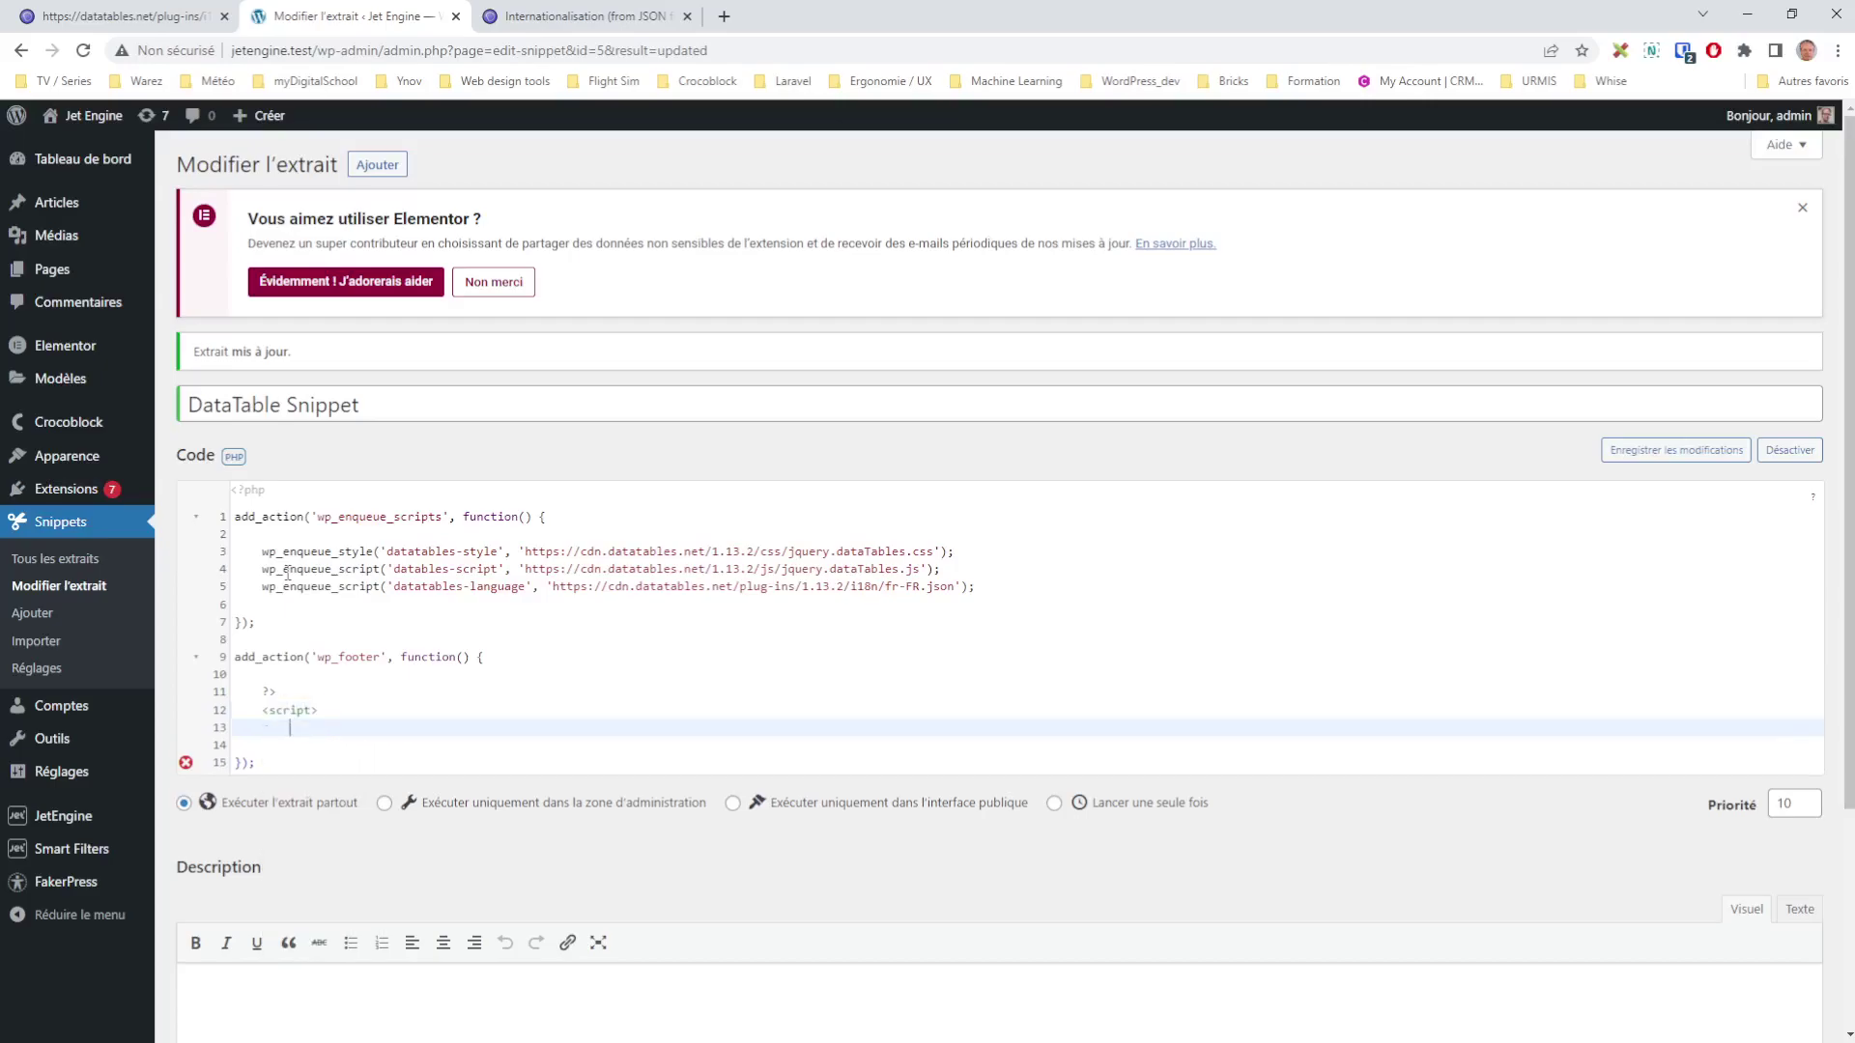
Write a jQuery(document).ready(function($) { }) handler inside the script tag
{"action": "type", "text": "jQu"}
{"action": "key", "text": "Return"}
{"action": "type", "text": "(docuùme"}
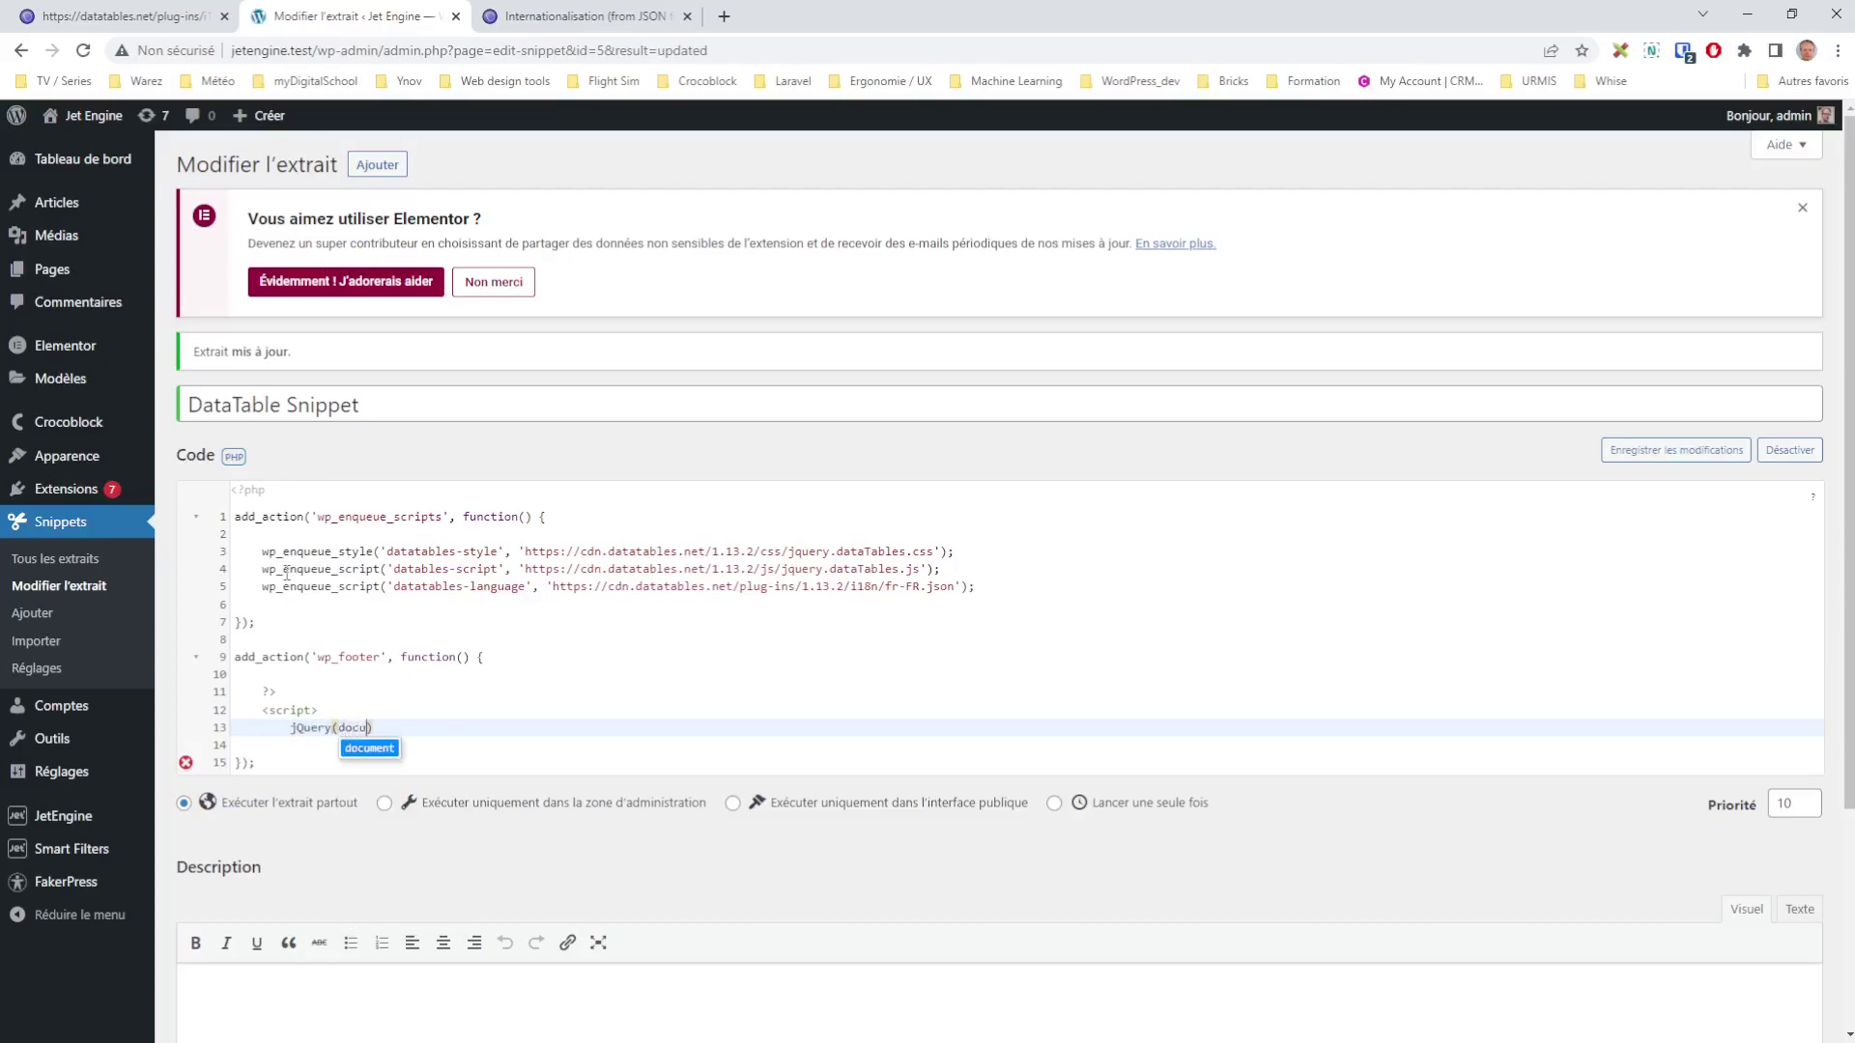
{"action": "key", "text": "BackSpace"}
{"action": "key", "text": "BackSpace"}
{"action": "key", "text": "BackSpace"}
{"action": "type", "text": "ment"}
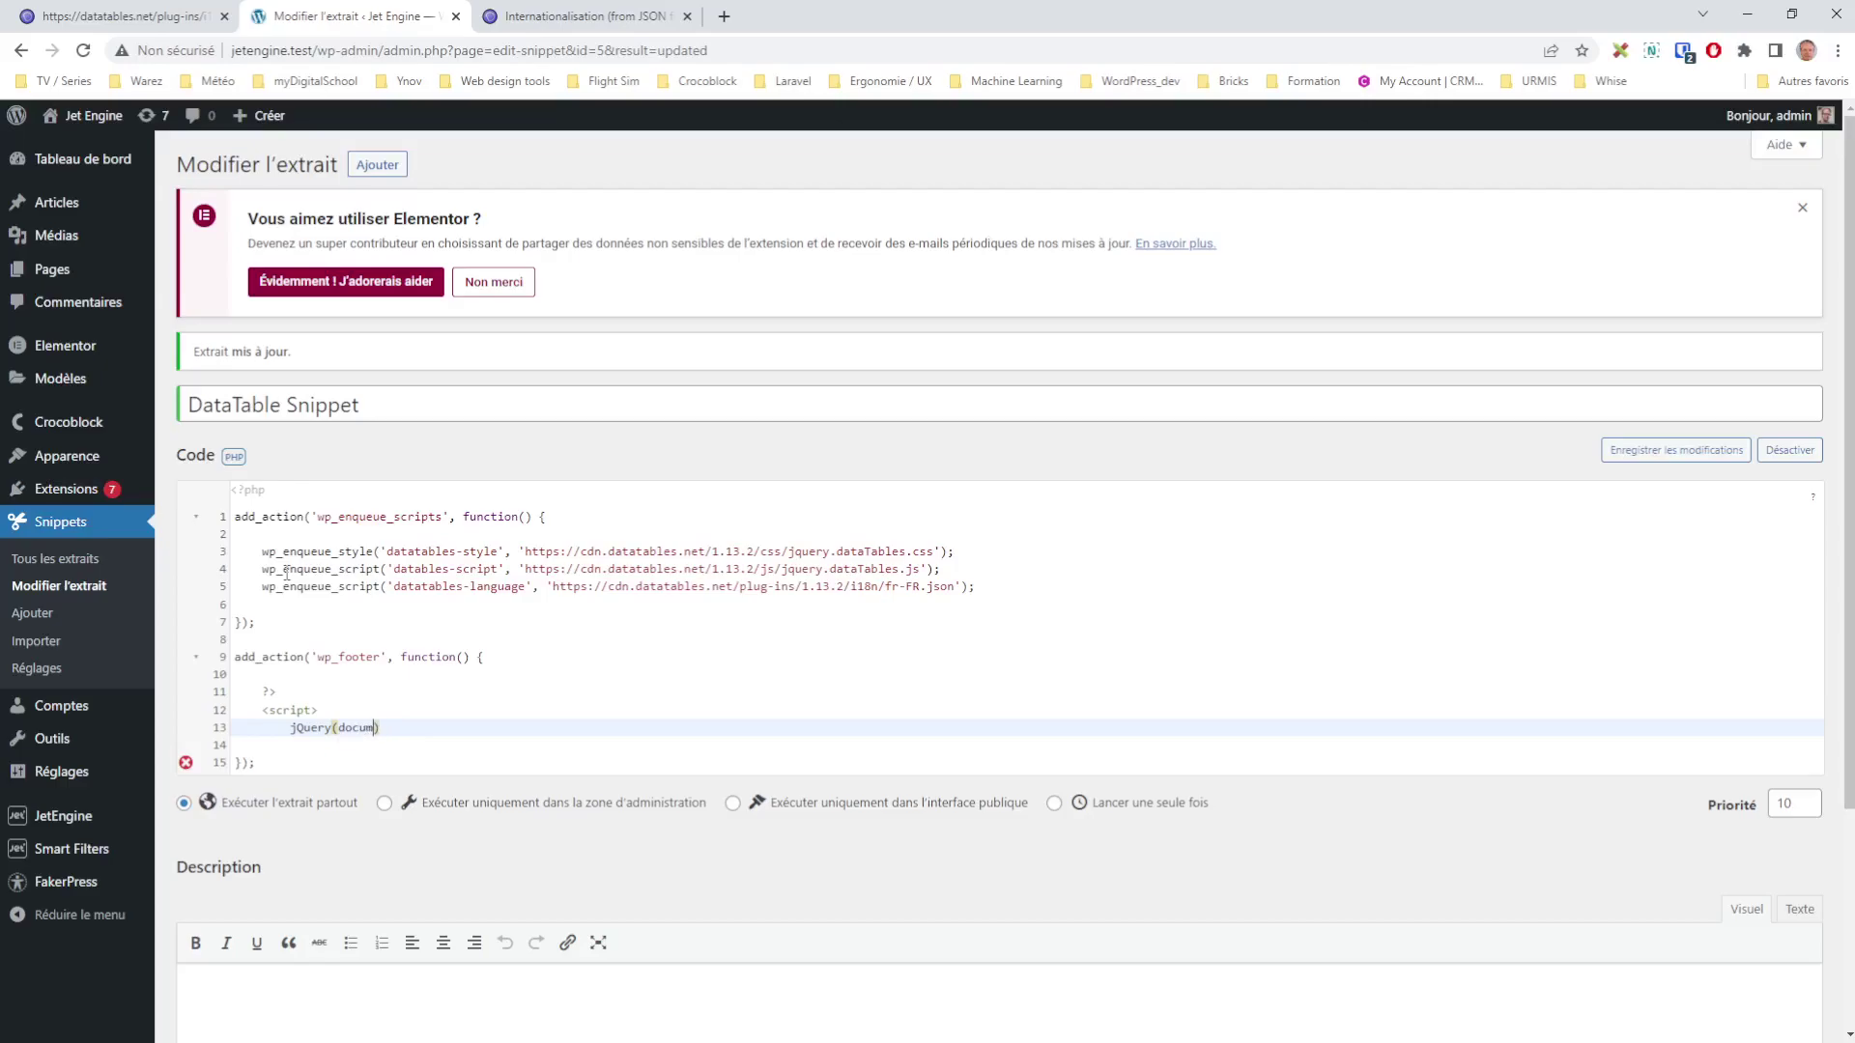
{"action": "type", "text": ").ready(function"}
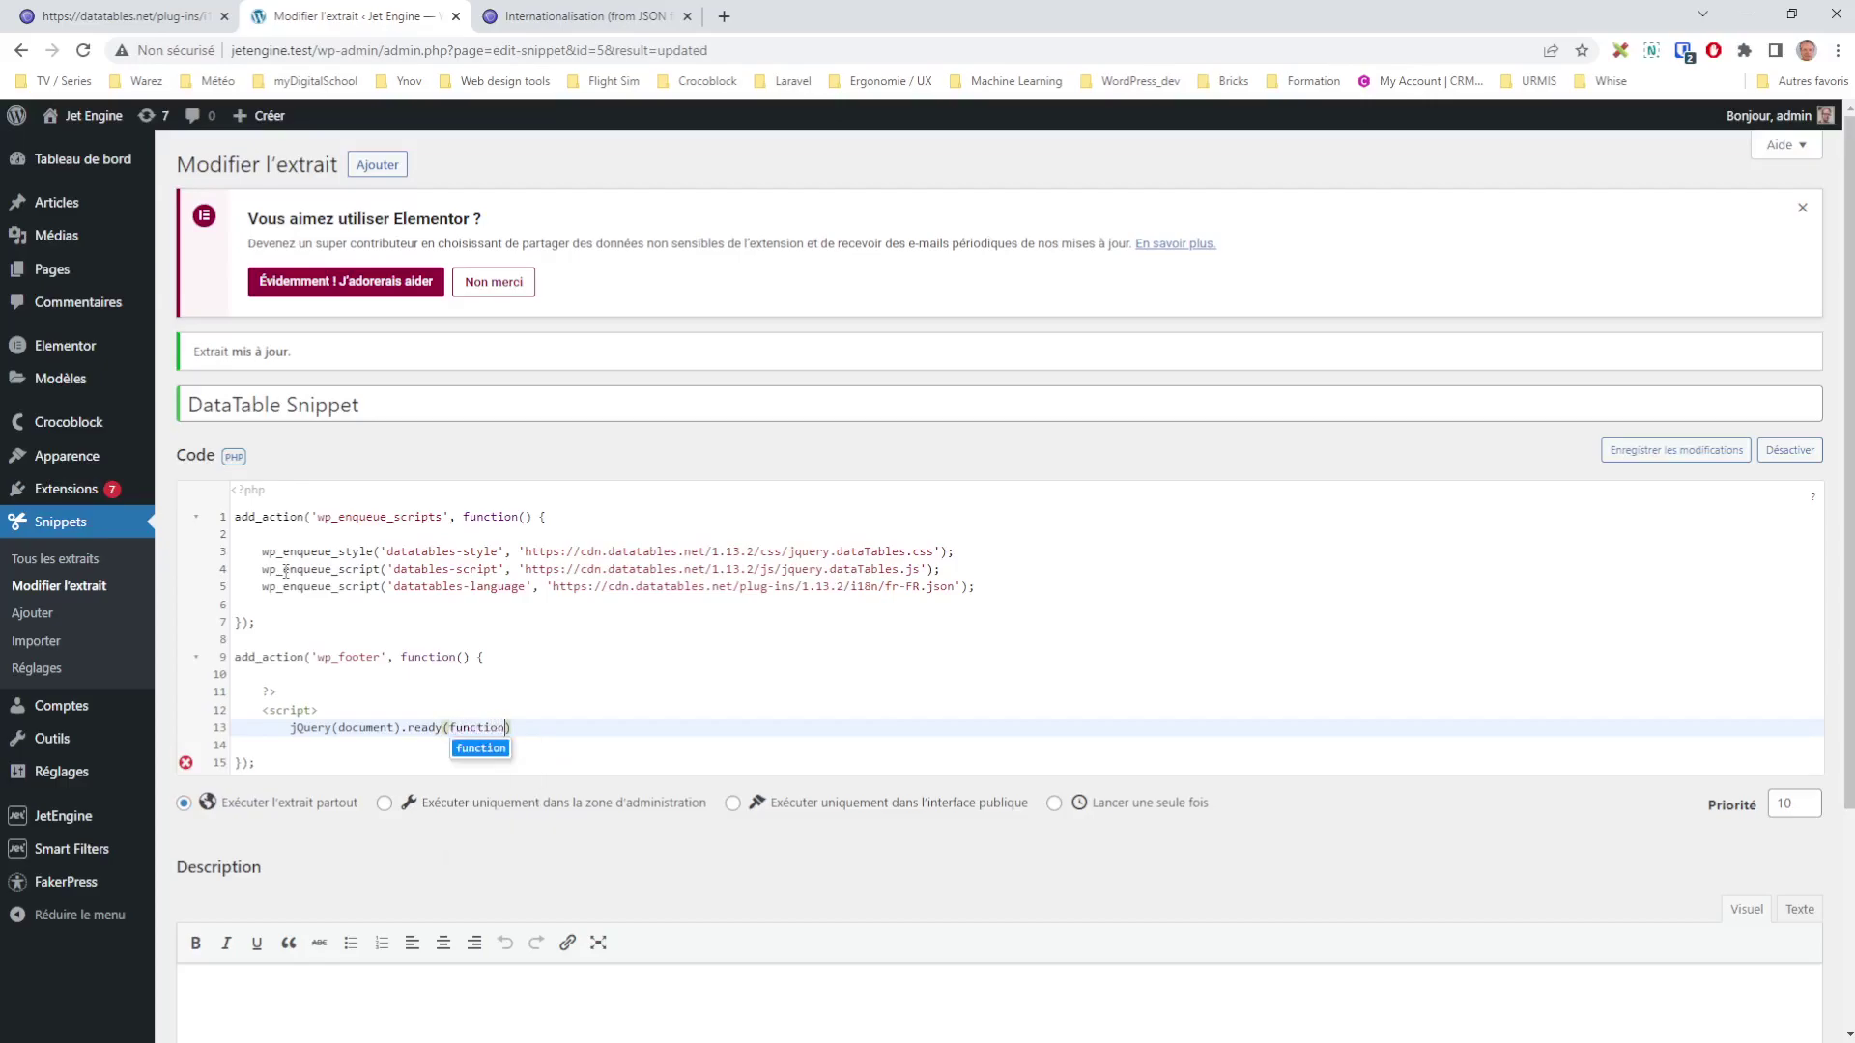
{"action": "type", "text": "($"}
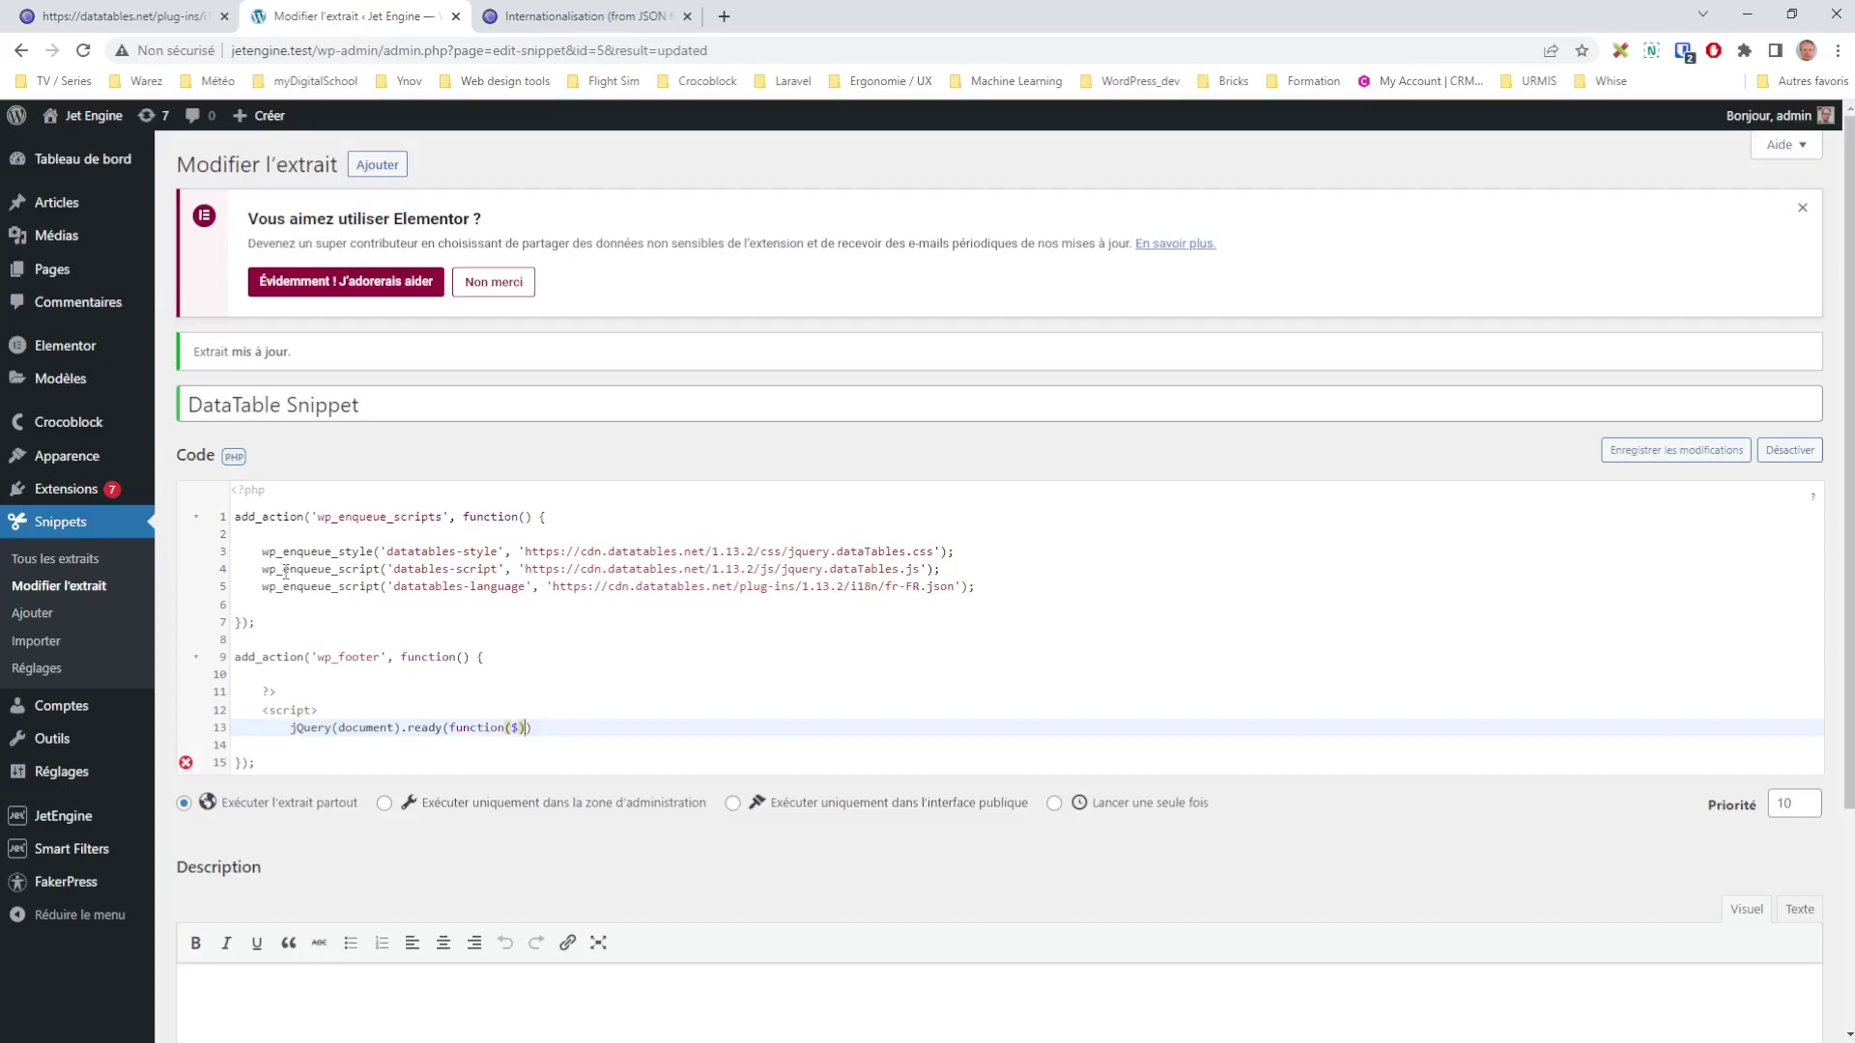
{"action": "type", "text": ") {["}
{"action": "key", "text": "BackSpace"}
{"action": "key", "text": "Return"}
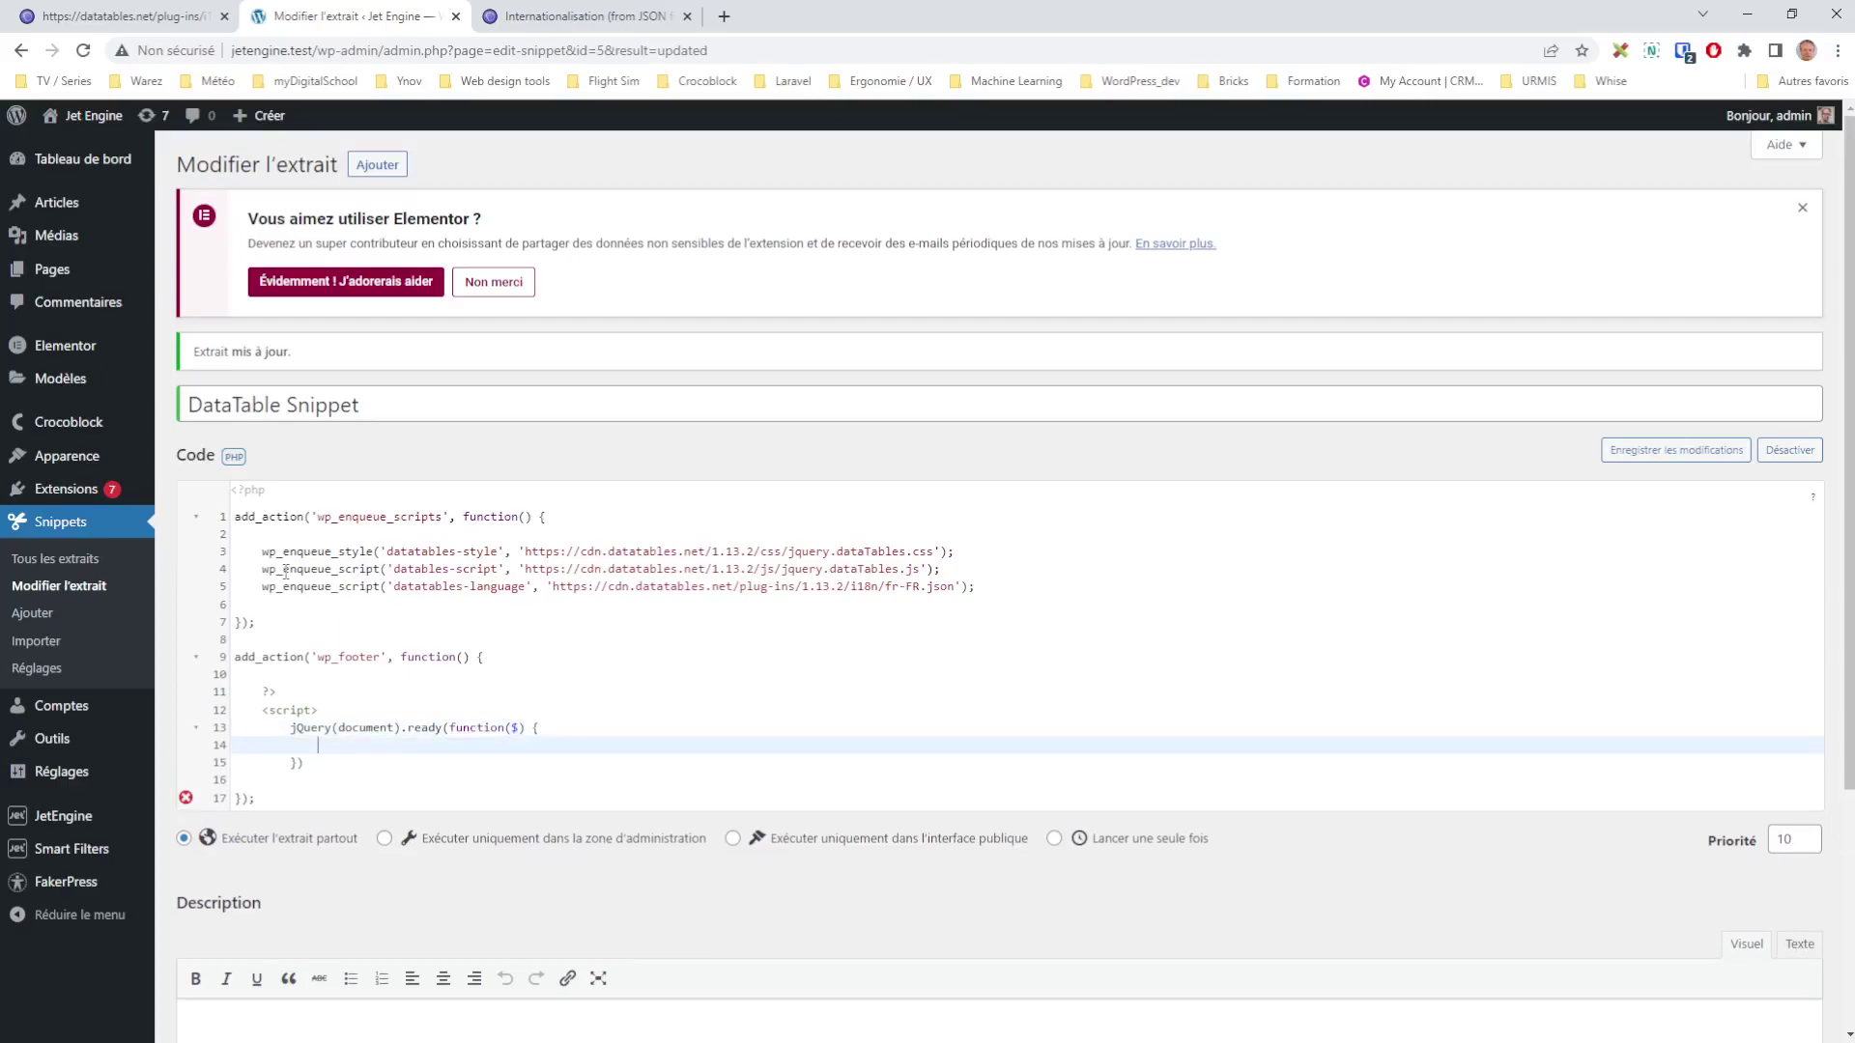
Start a $('post_table') selector in the ready handler, using the CSS ID copied from the Dynamic Table widget's settings in Elementor
{"action": "type", "text": "$('"}
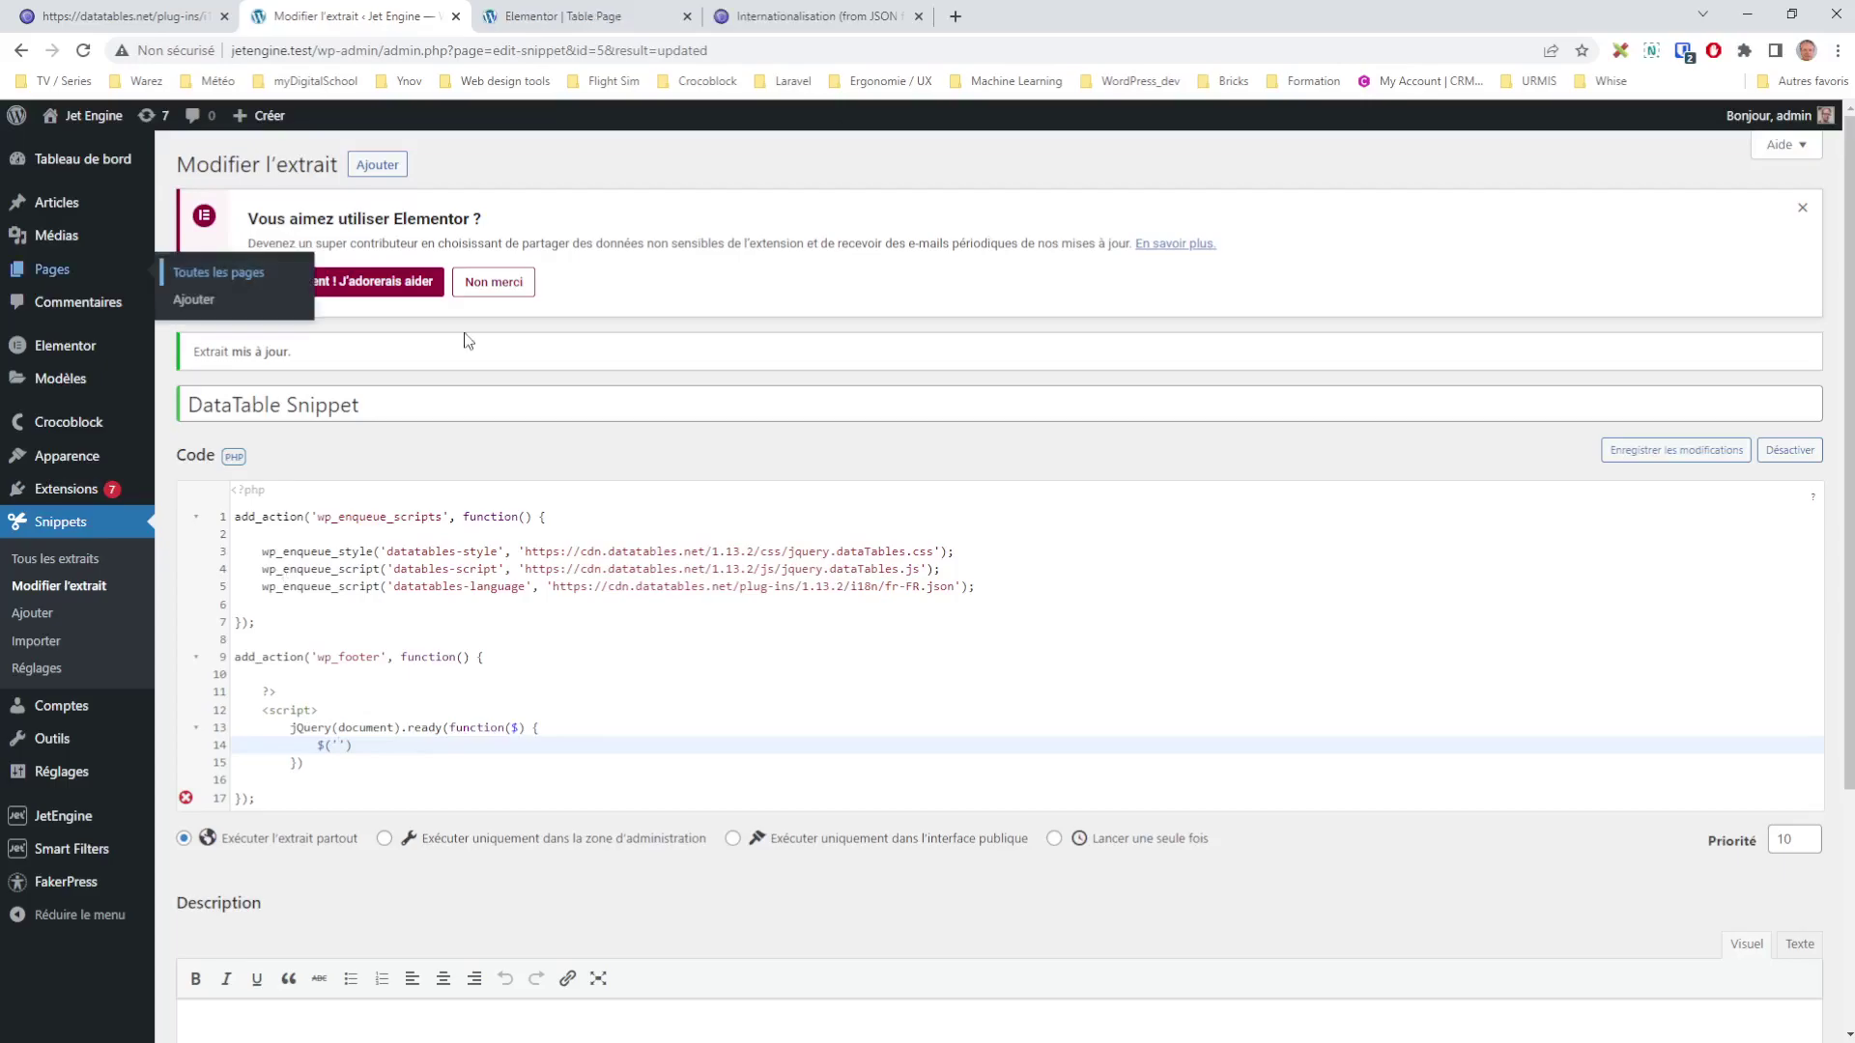
{"action": "left_click", "coordinate": [627, 23]}
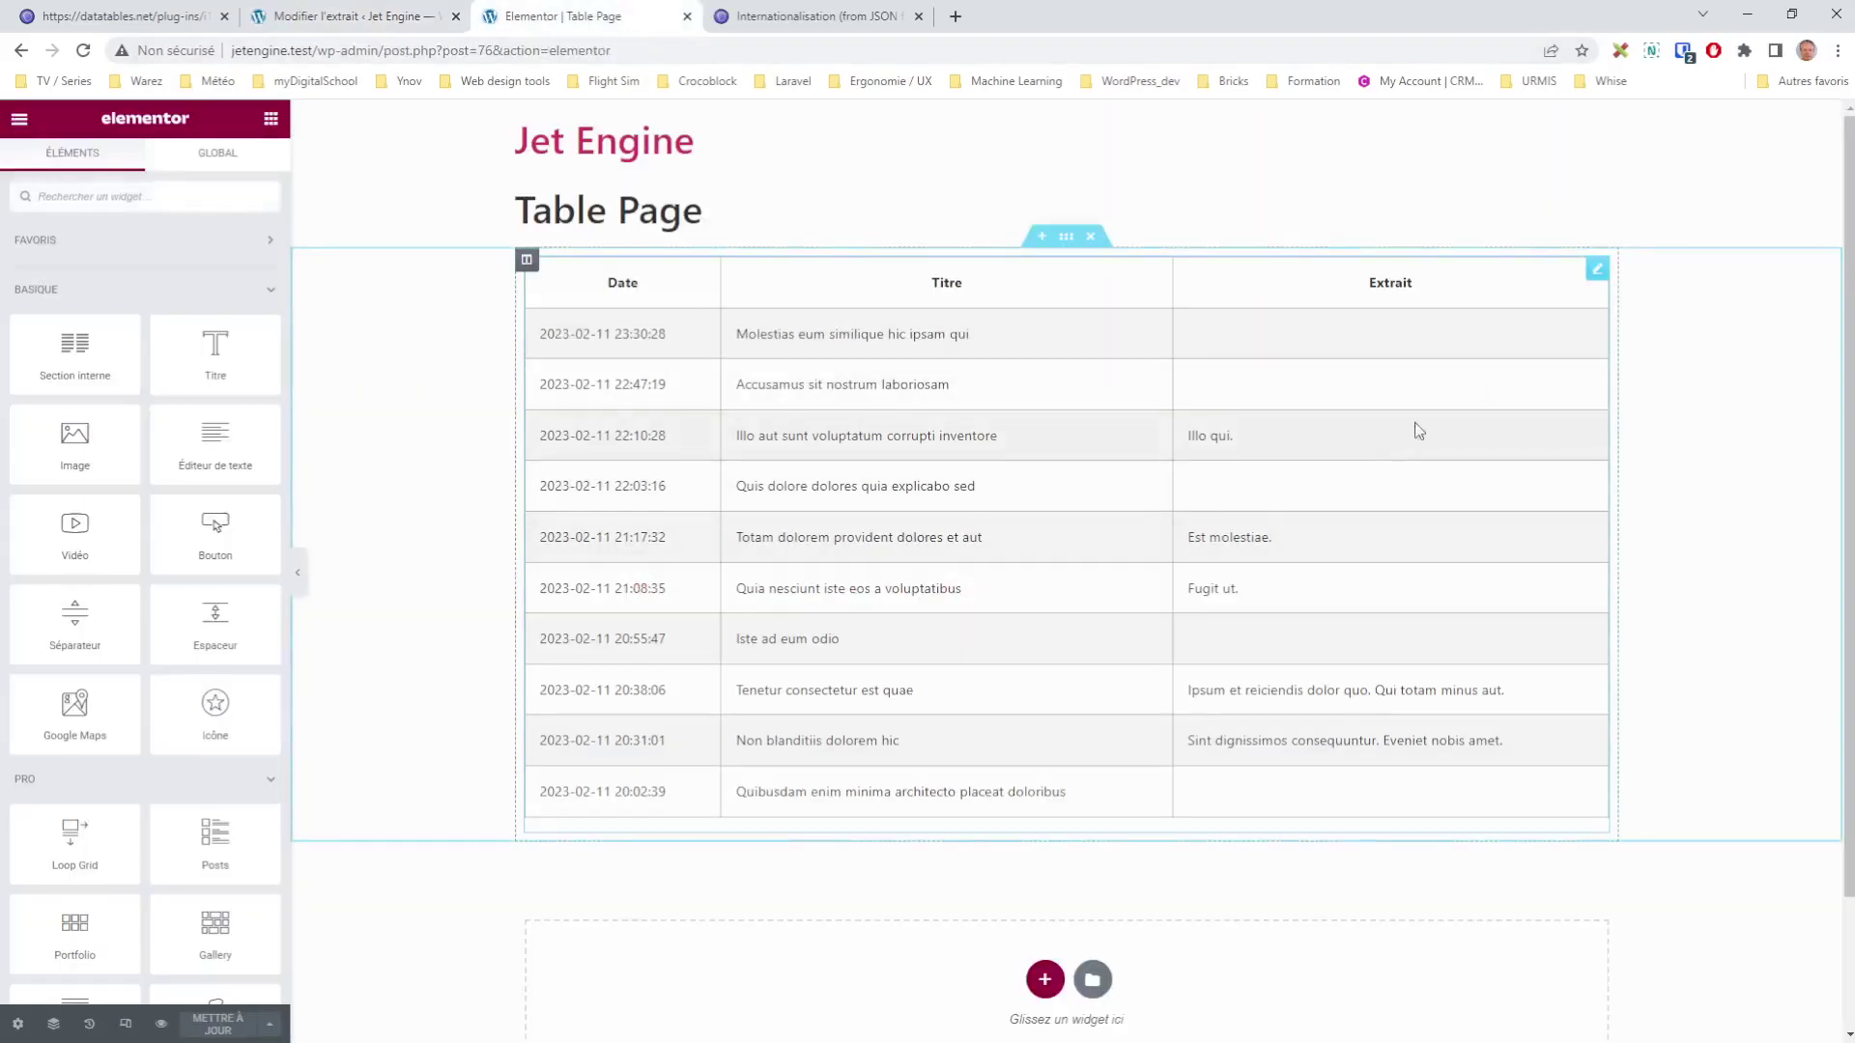
{"action": "left_click", "coordinate": [1597, 272]}
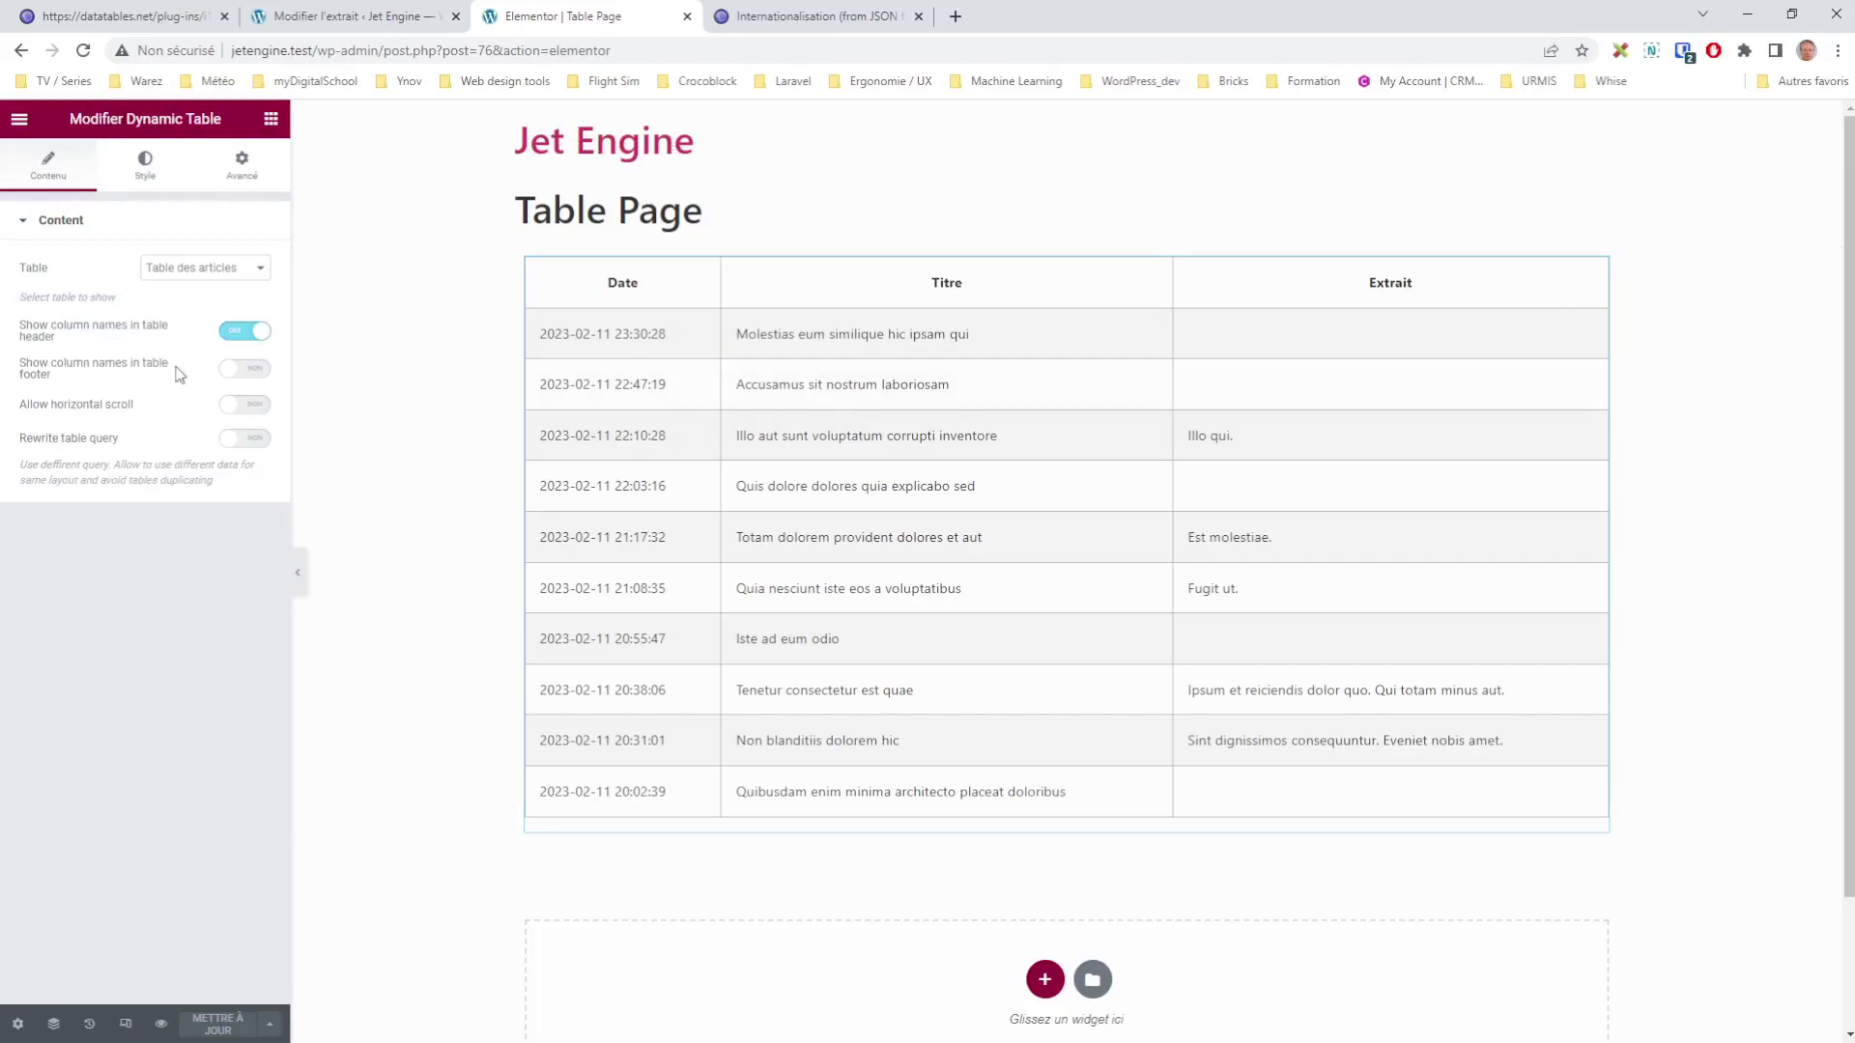
{"action": "left_click", "coordinate": [249, 172]}
{"action": "double_click", "coordinate": [198, 555]}
{"action": "key", "text": "ctrl+c"}
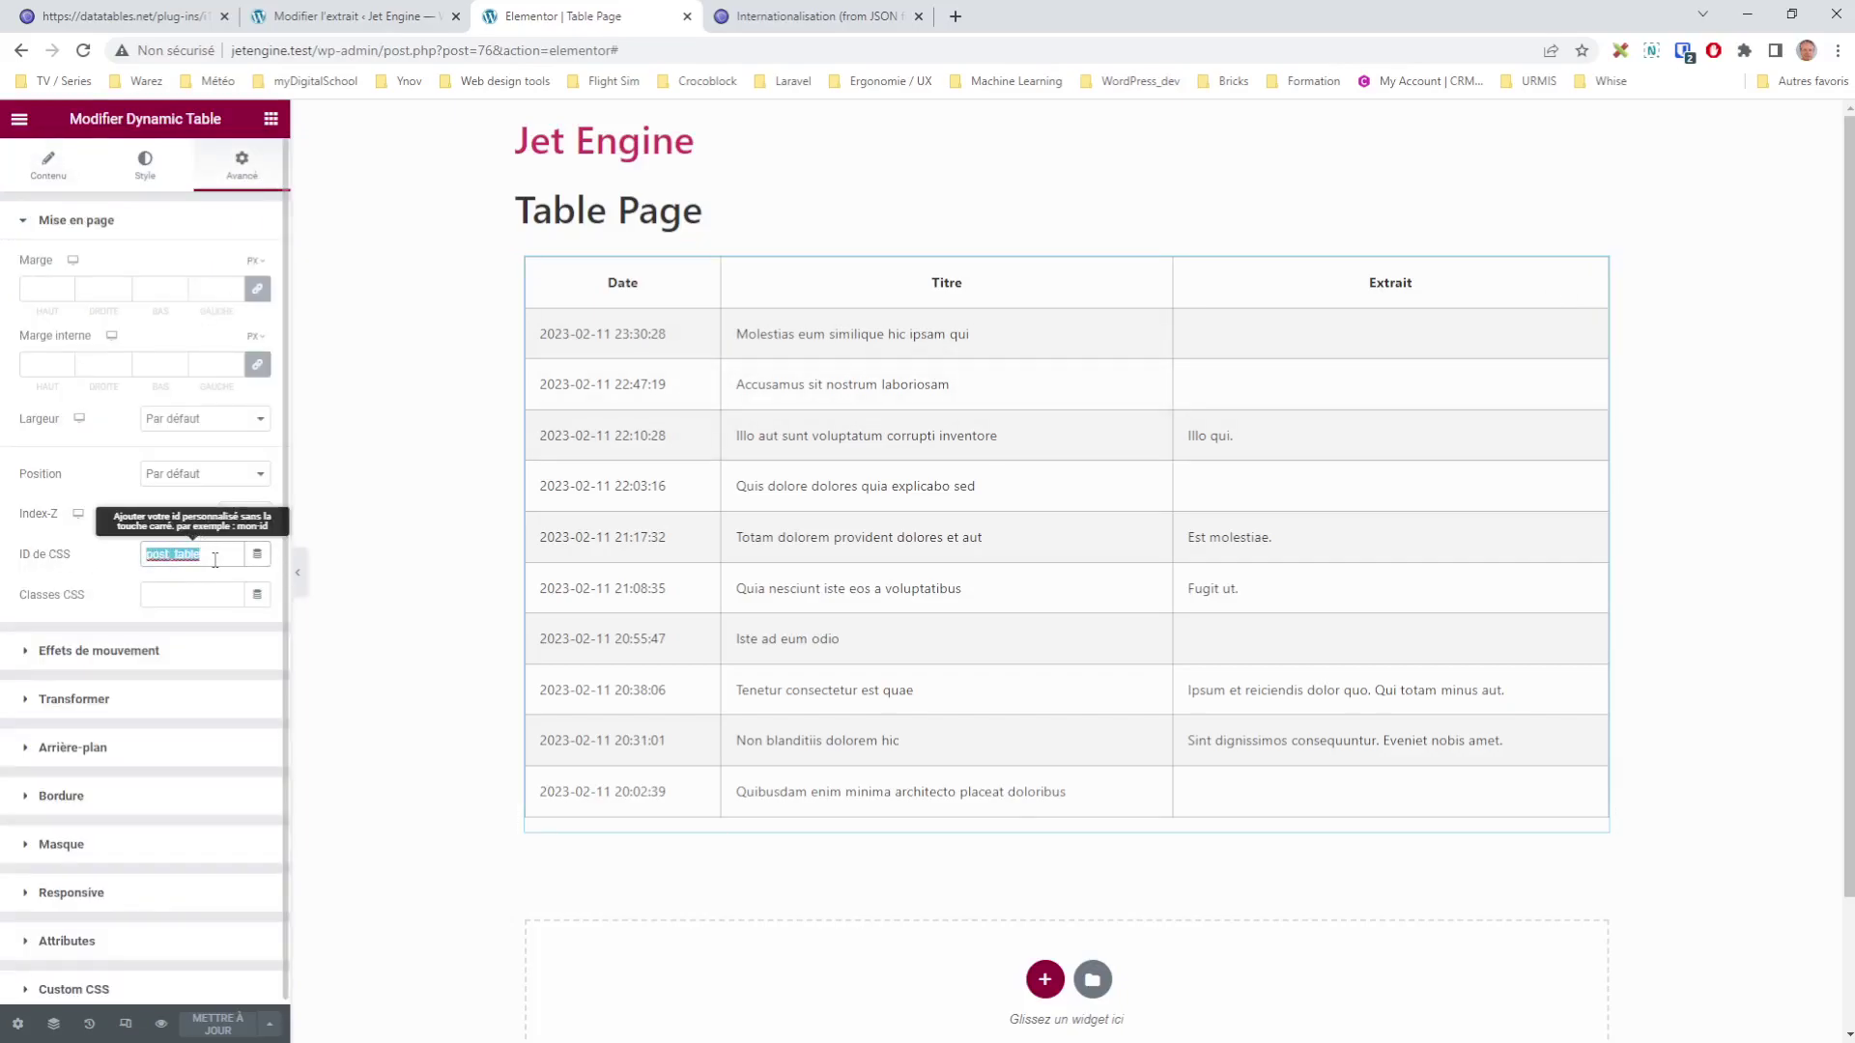
{"action": "left_click", "coordinate": [372, 16]}
{"action": "key", "text": "ctrl+v"}
{"action": "key", "text": "End"}
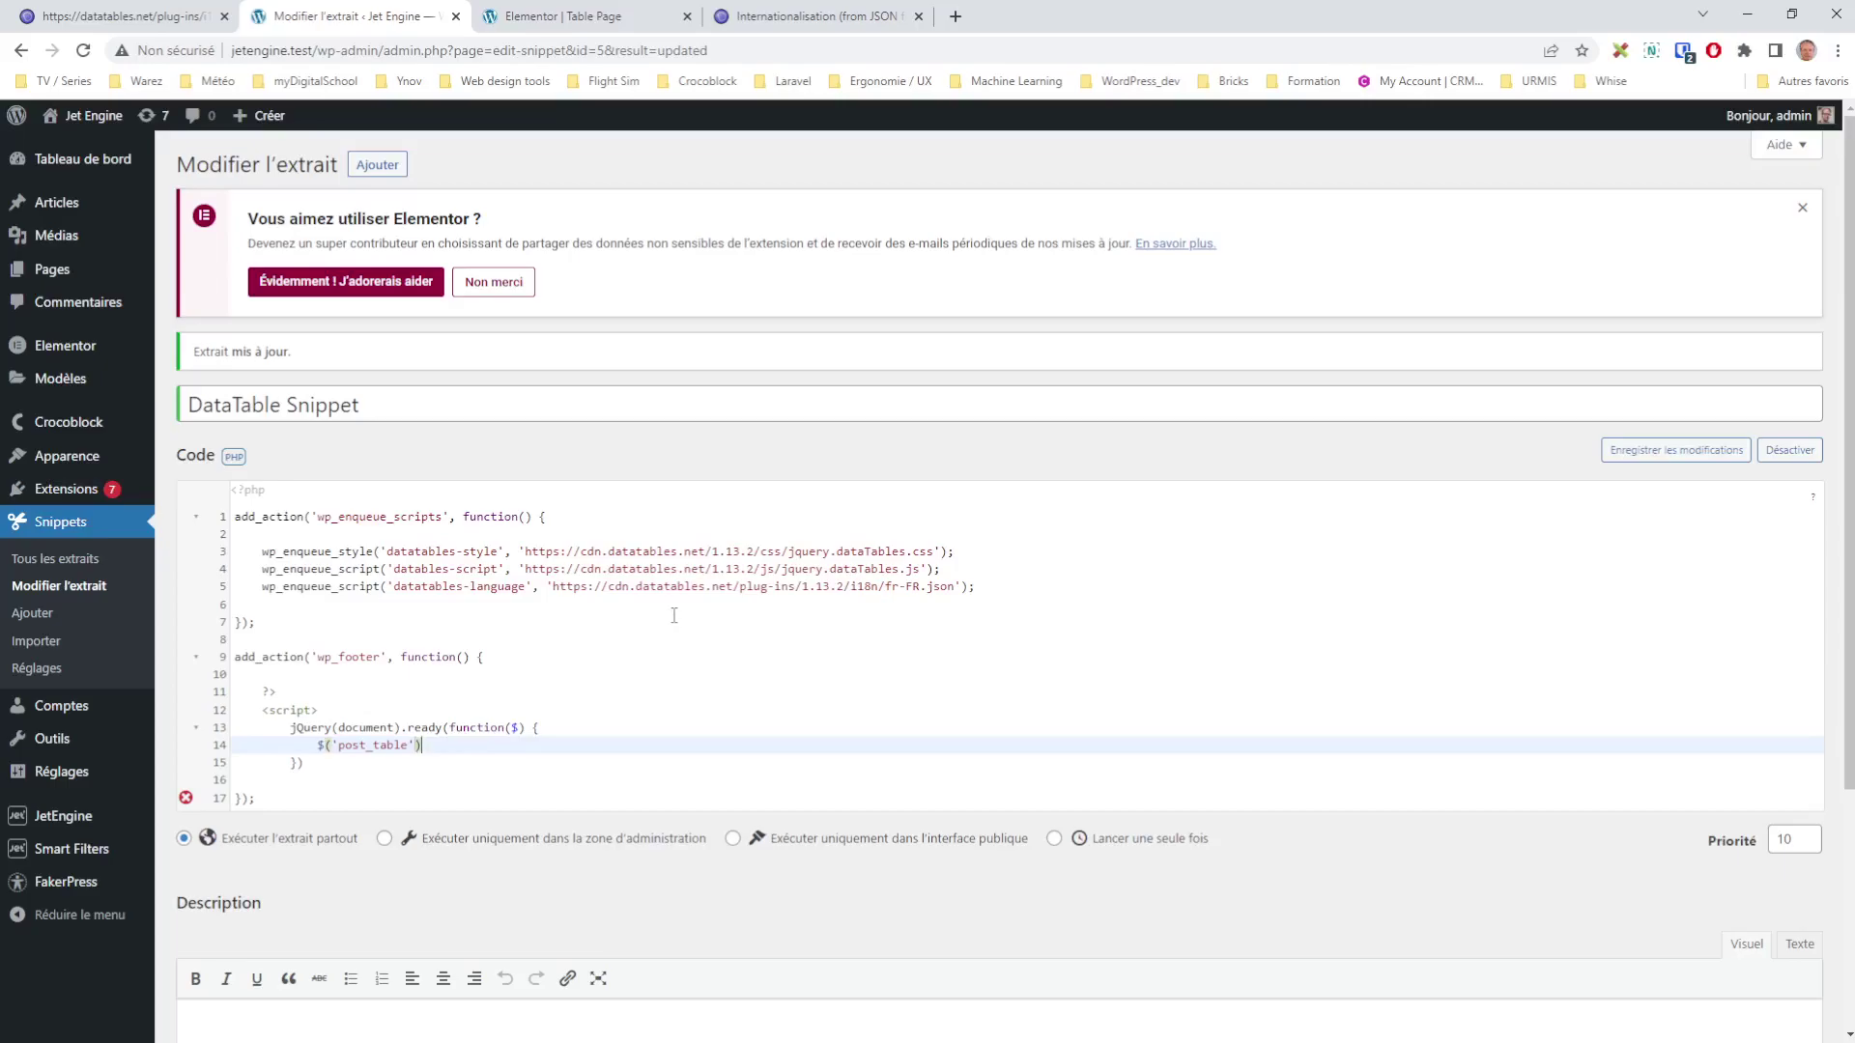
Call .DataTable( { }) on the selector with a "language" : { } option holding the quoted fr-FR.json address copied from the datatables-language line
{"action": "type", "text": ".DataTable( {"}
{"action": "key", "text": "Return"}
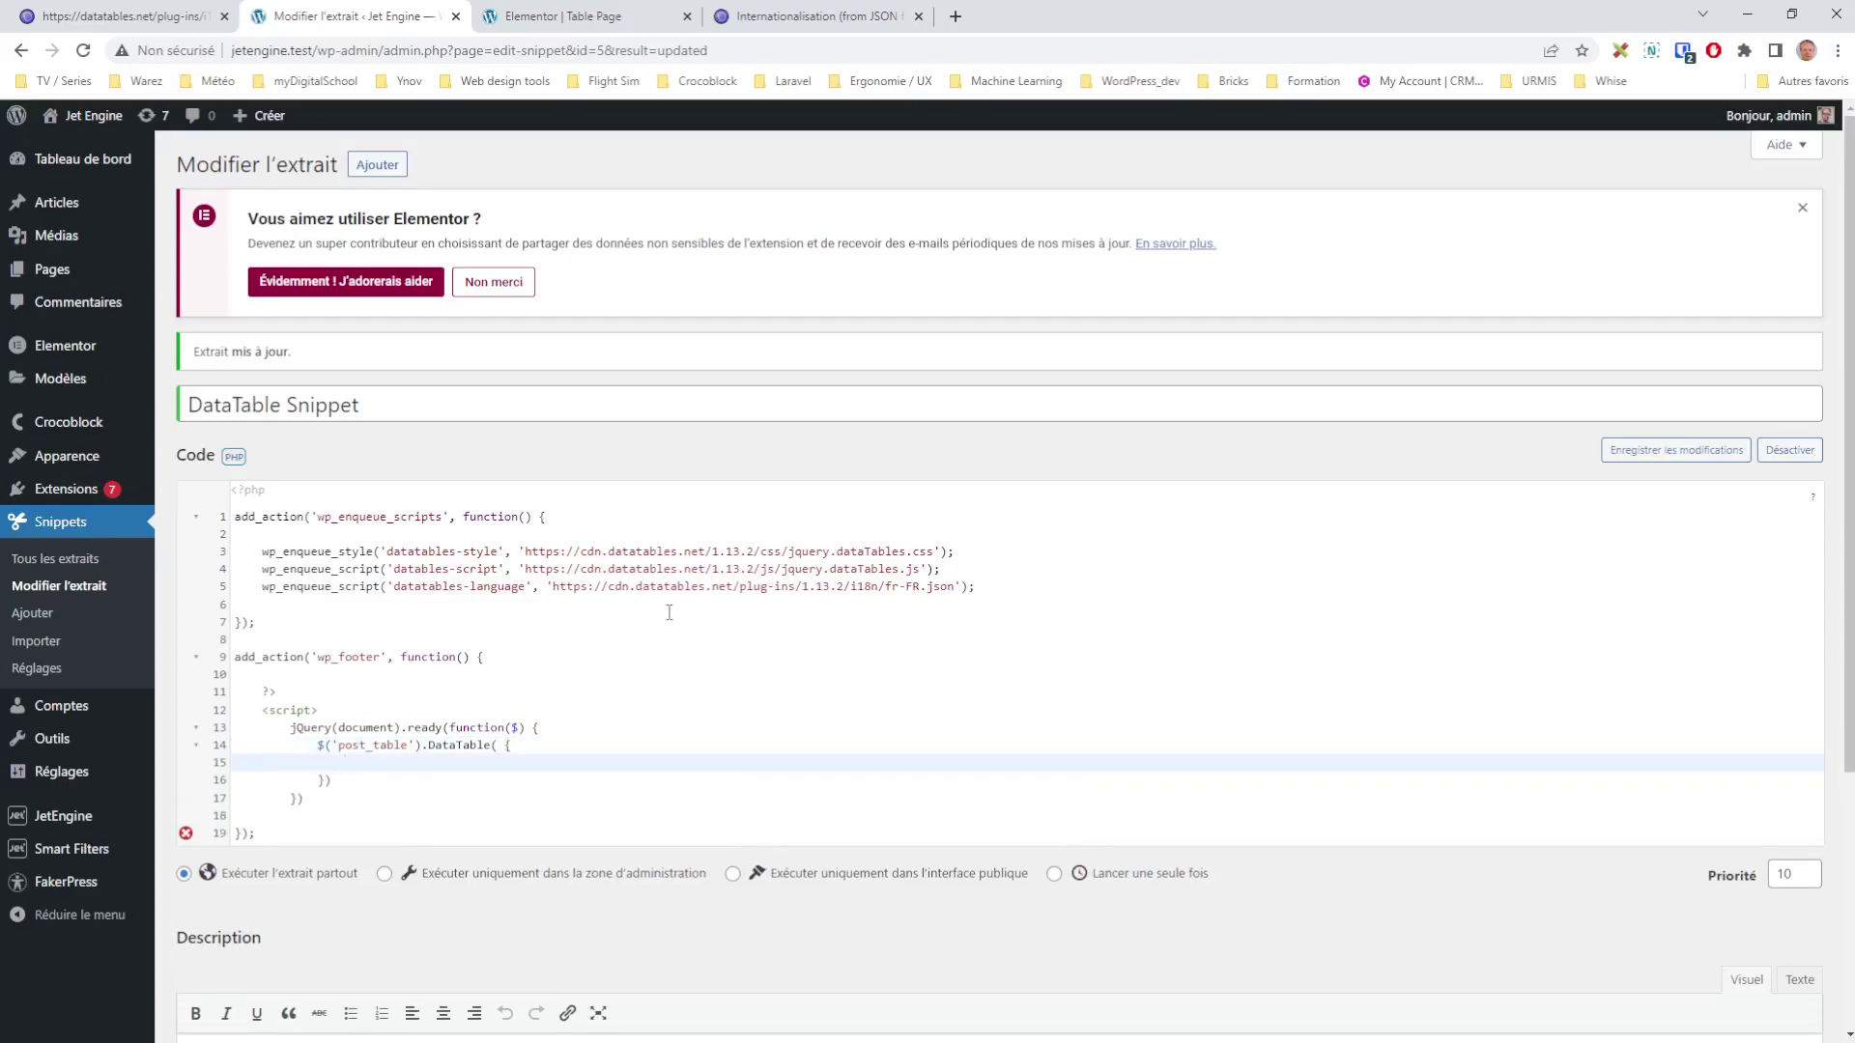
{"action": "type", "text": "\"language\" : {"}
{"action": "left_click", "coordinate": [984, 589]}
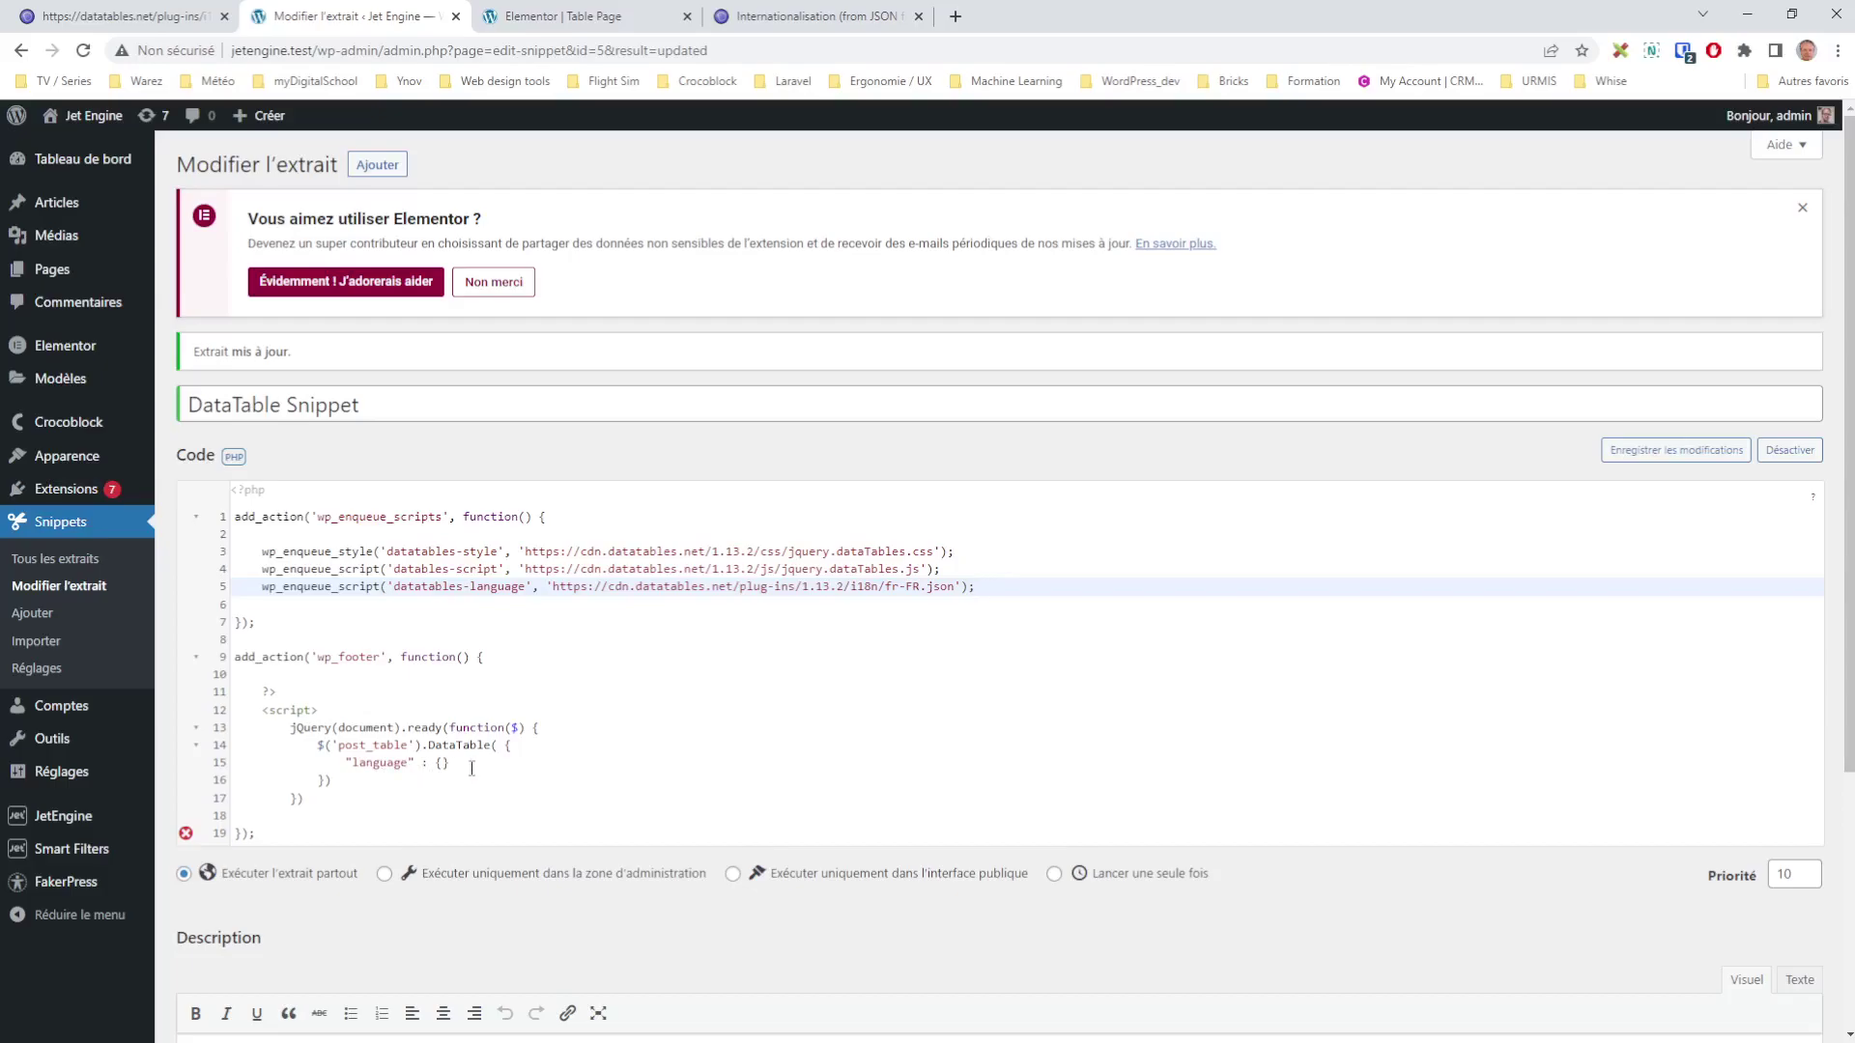
{"action": "double_click", "coordinate": [553, 589]}
{"action": "left_click", "coordinate": [642, 588]}
{"action": "left_click_drag", "start_coordinate": [550, 586], "coordinate": [955, 590]}
{"action": "key", "text": "ctrl+c"}
{"action": "left_click", "coordinate": [445, 764]}
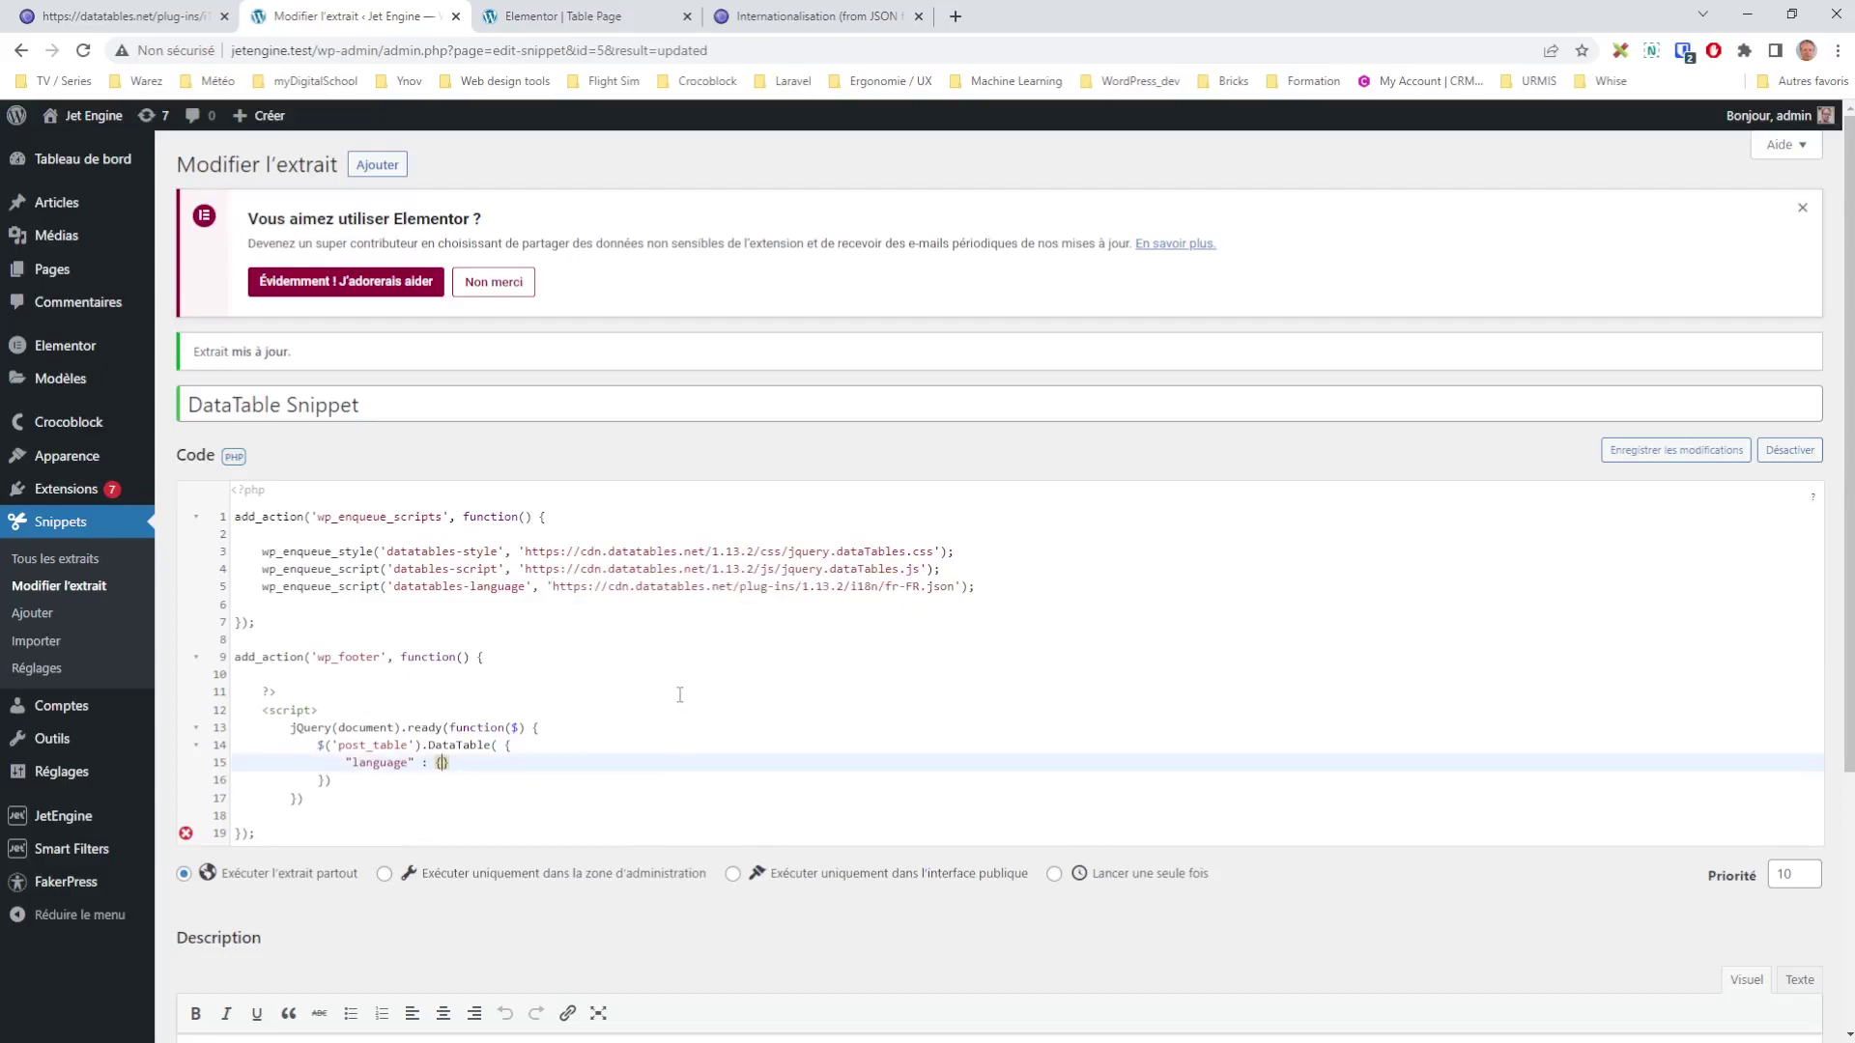
{"action": "type", "text": "'"}
{"action": "key", "text": "ctrl+v"}
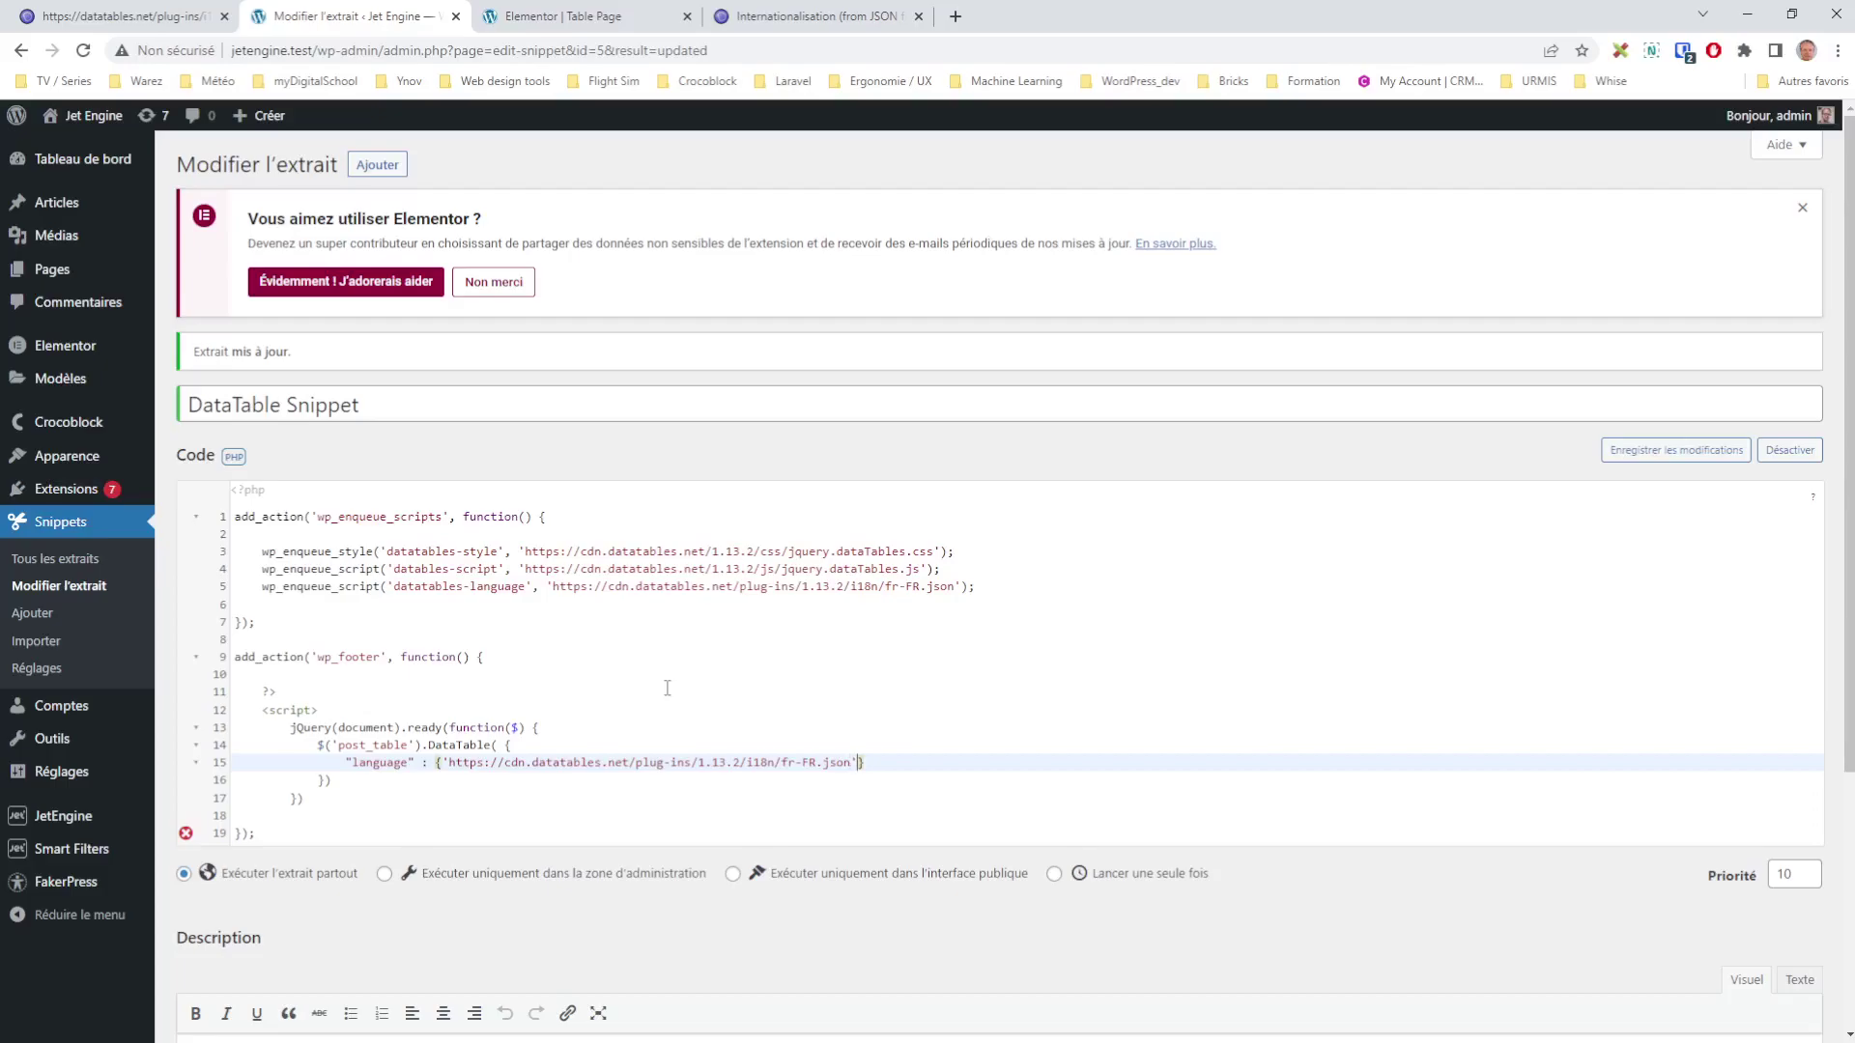
End the DataTable call and the ready handler with semicolons, close the script with </script> and reopen PHP with <?php
{"action": "key", "text": "Return"}
{"action": "key", "text": "Down"}
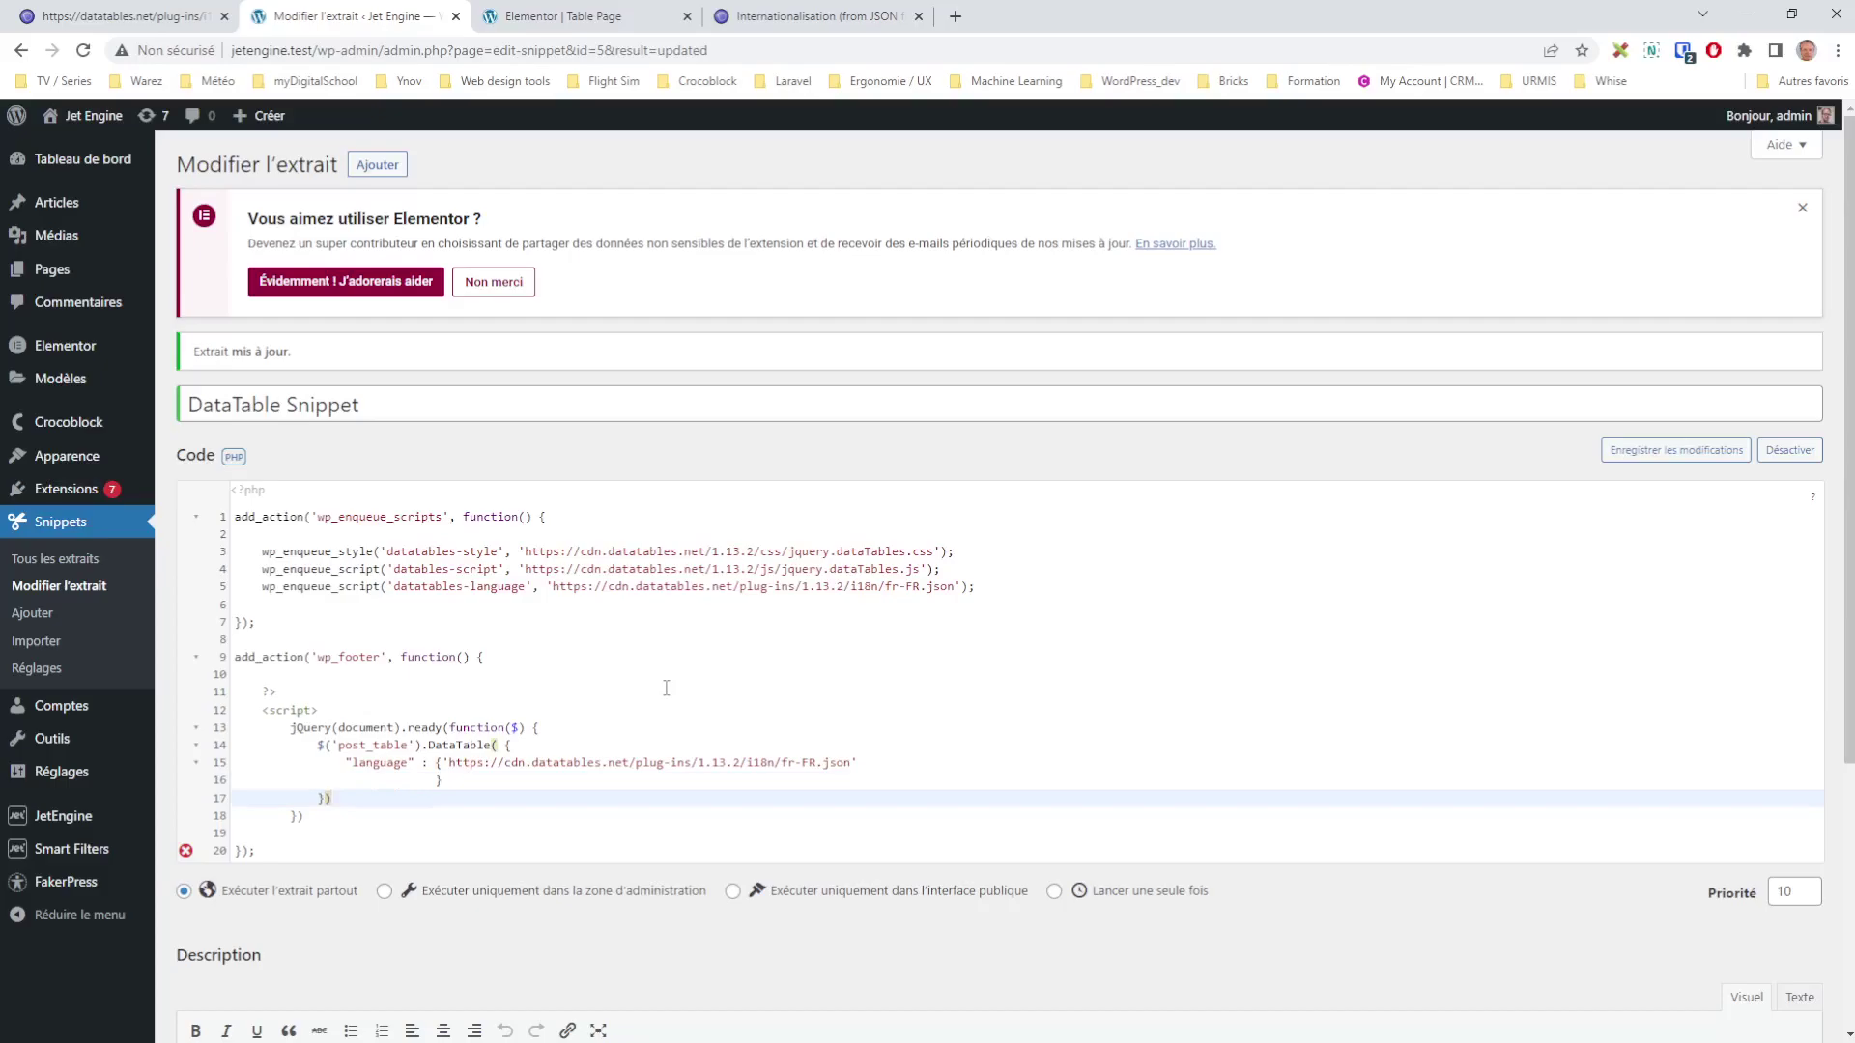
{"action": "type", "text": ";"}
{"action": "key", "text": "Down"}
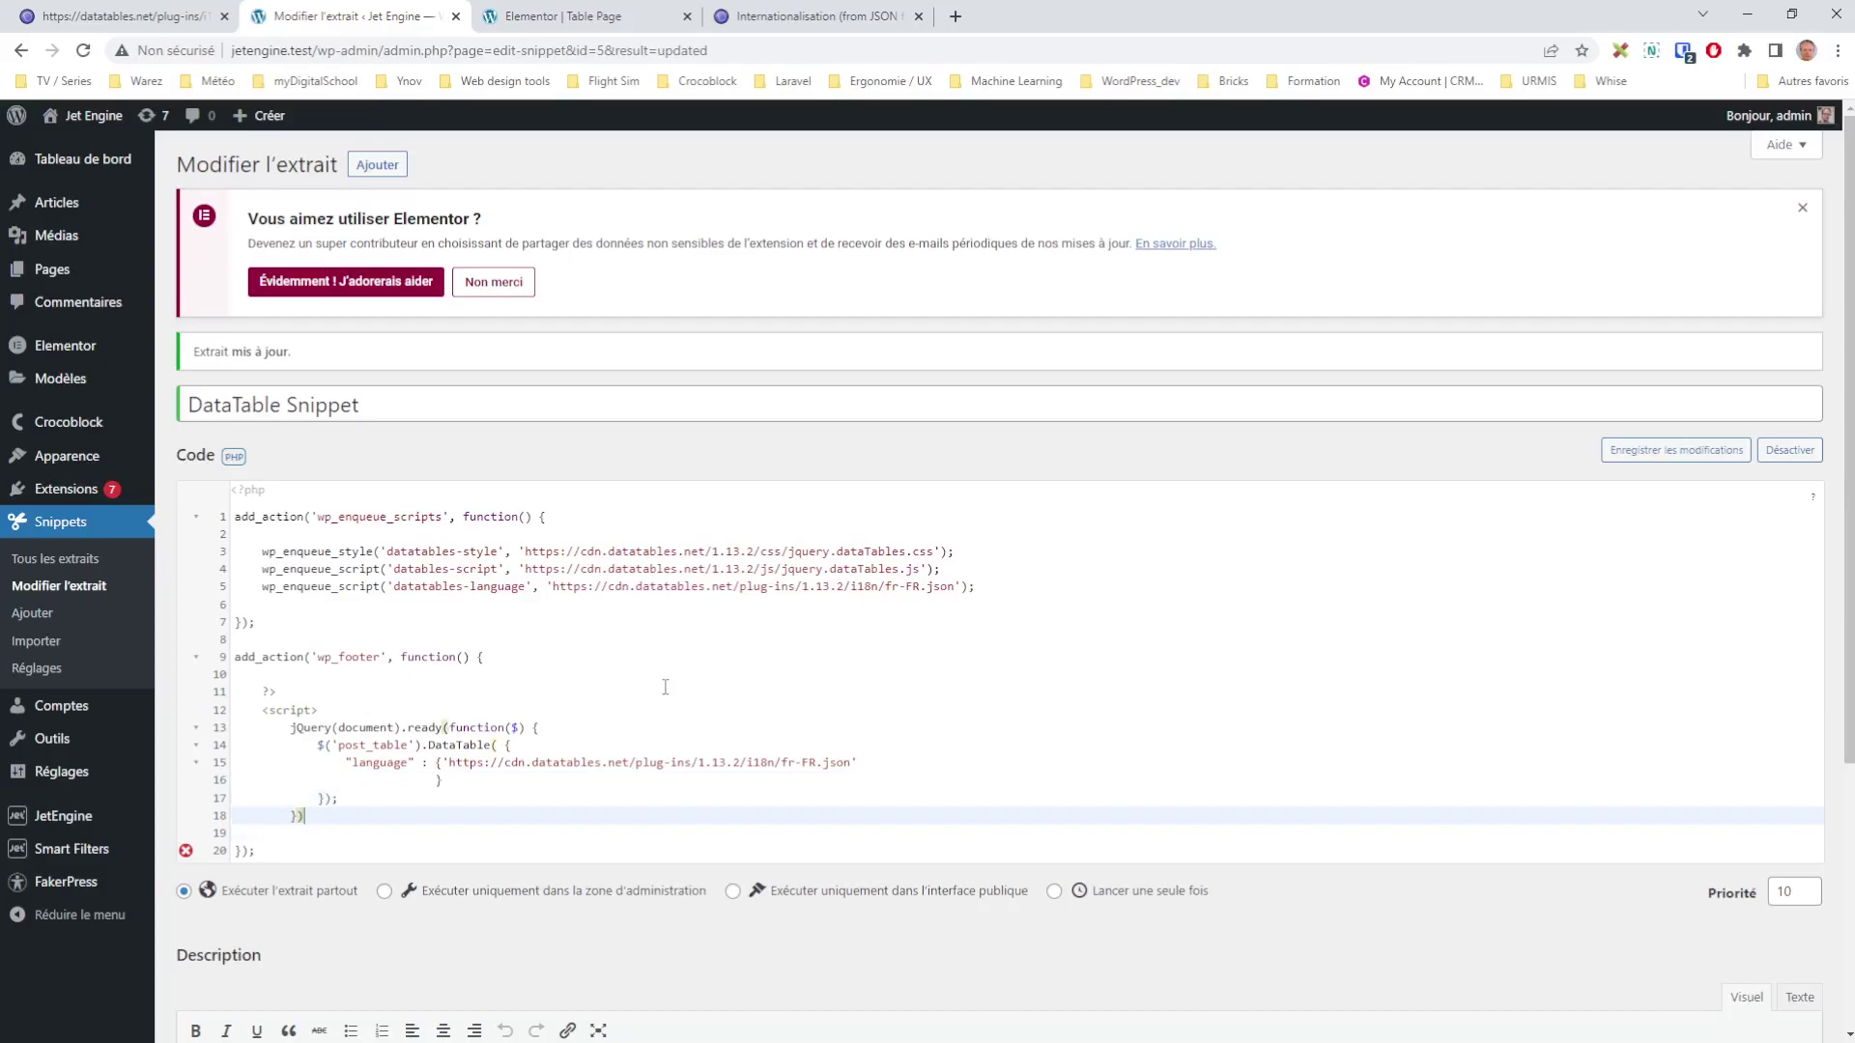
{"action": "type", "text": ";"}
{"action": "key", "text": "Return"}
{"action": "type", "text": "<"}
{"action": "type", "text": "<"}
{"action": "type", "text": "/script>"}
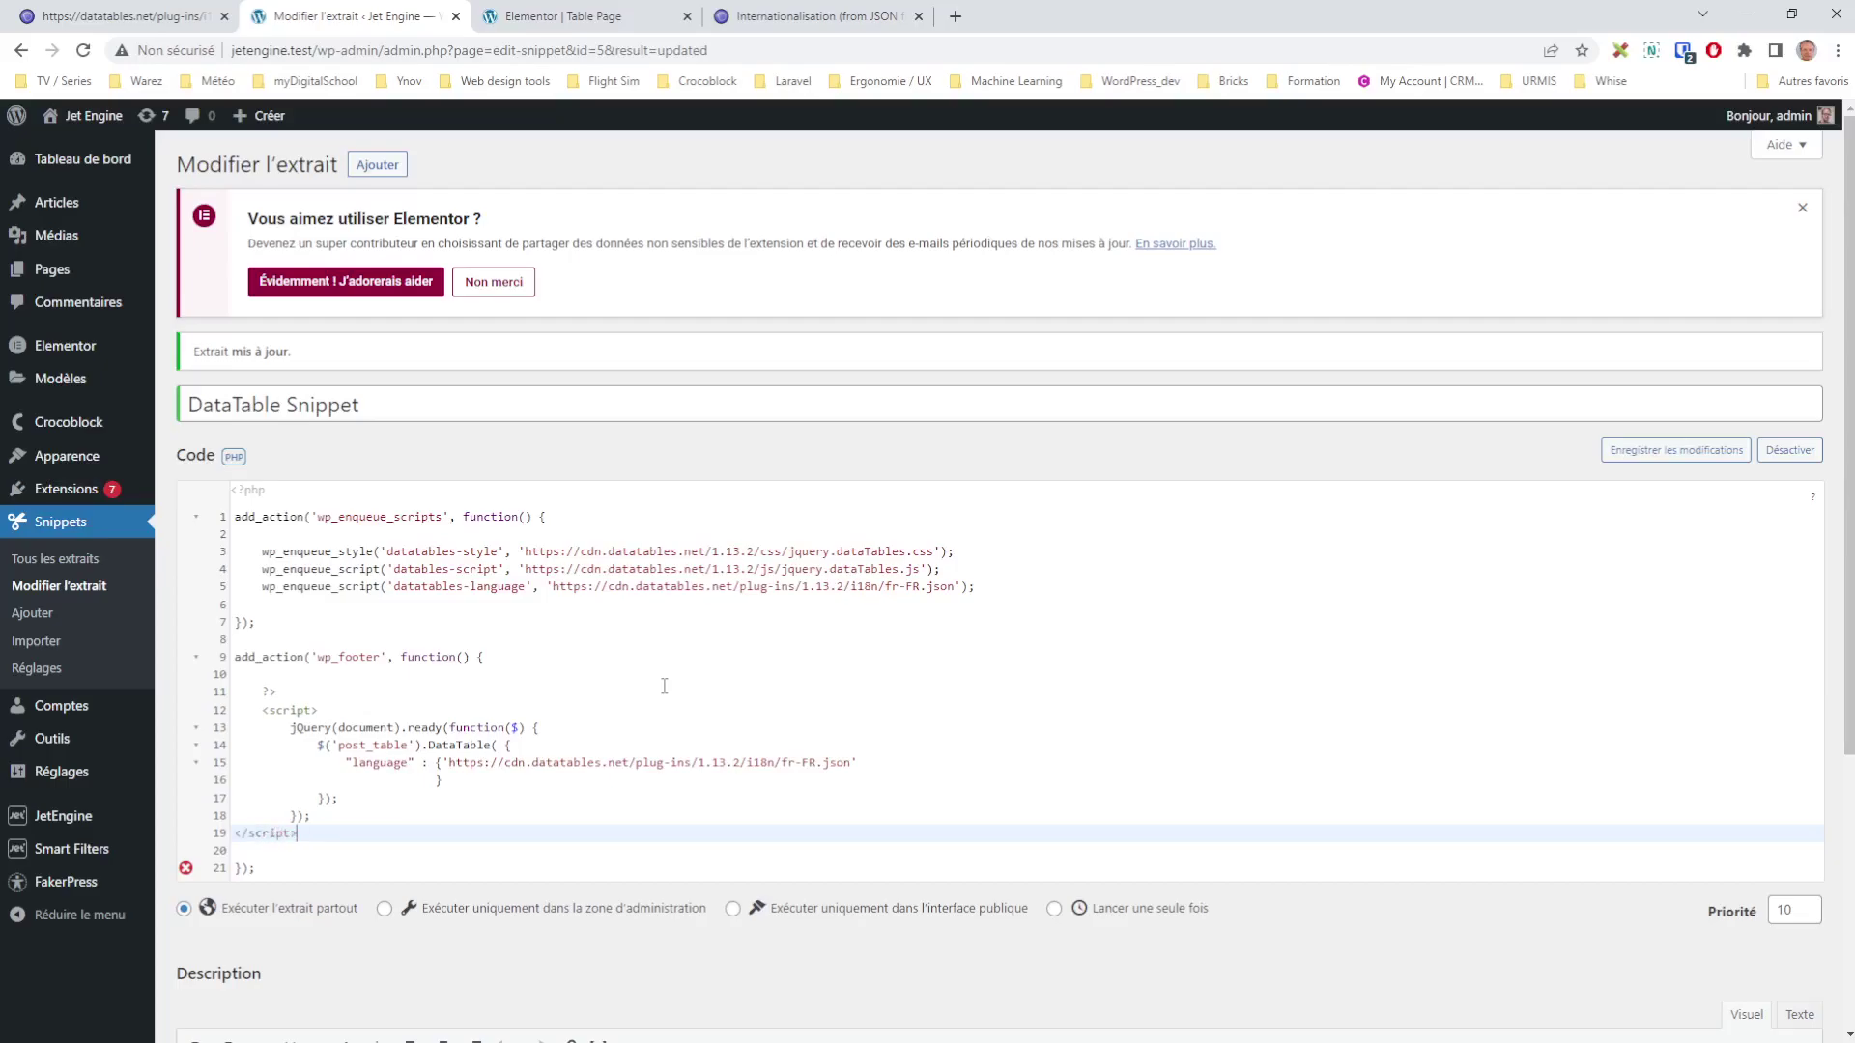
{"action": "key", "text": "Return"}
{"action": "type", "text": "<?php"}
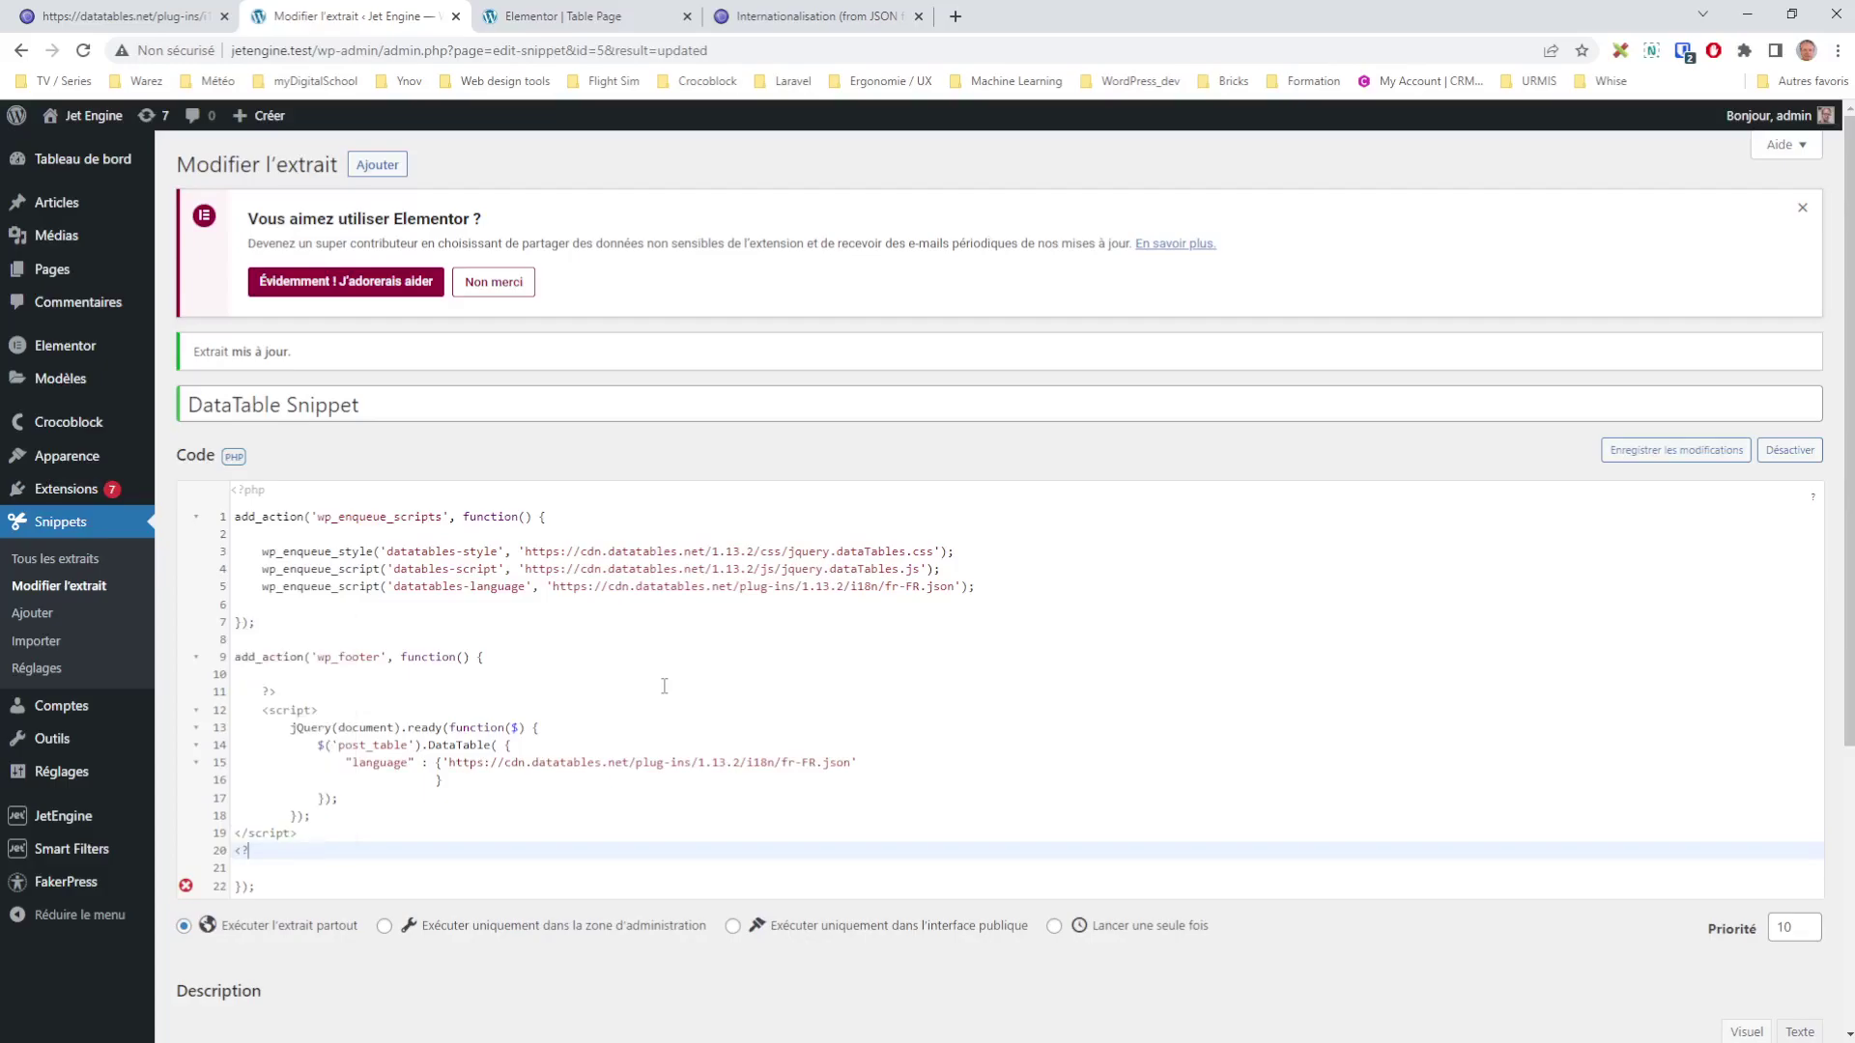
{"action": "left_click", "coordinate": [507, 727]}
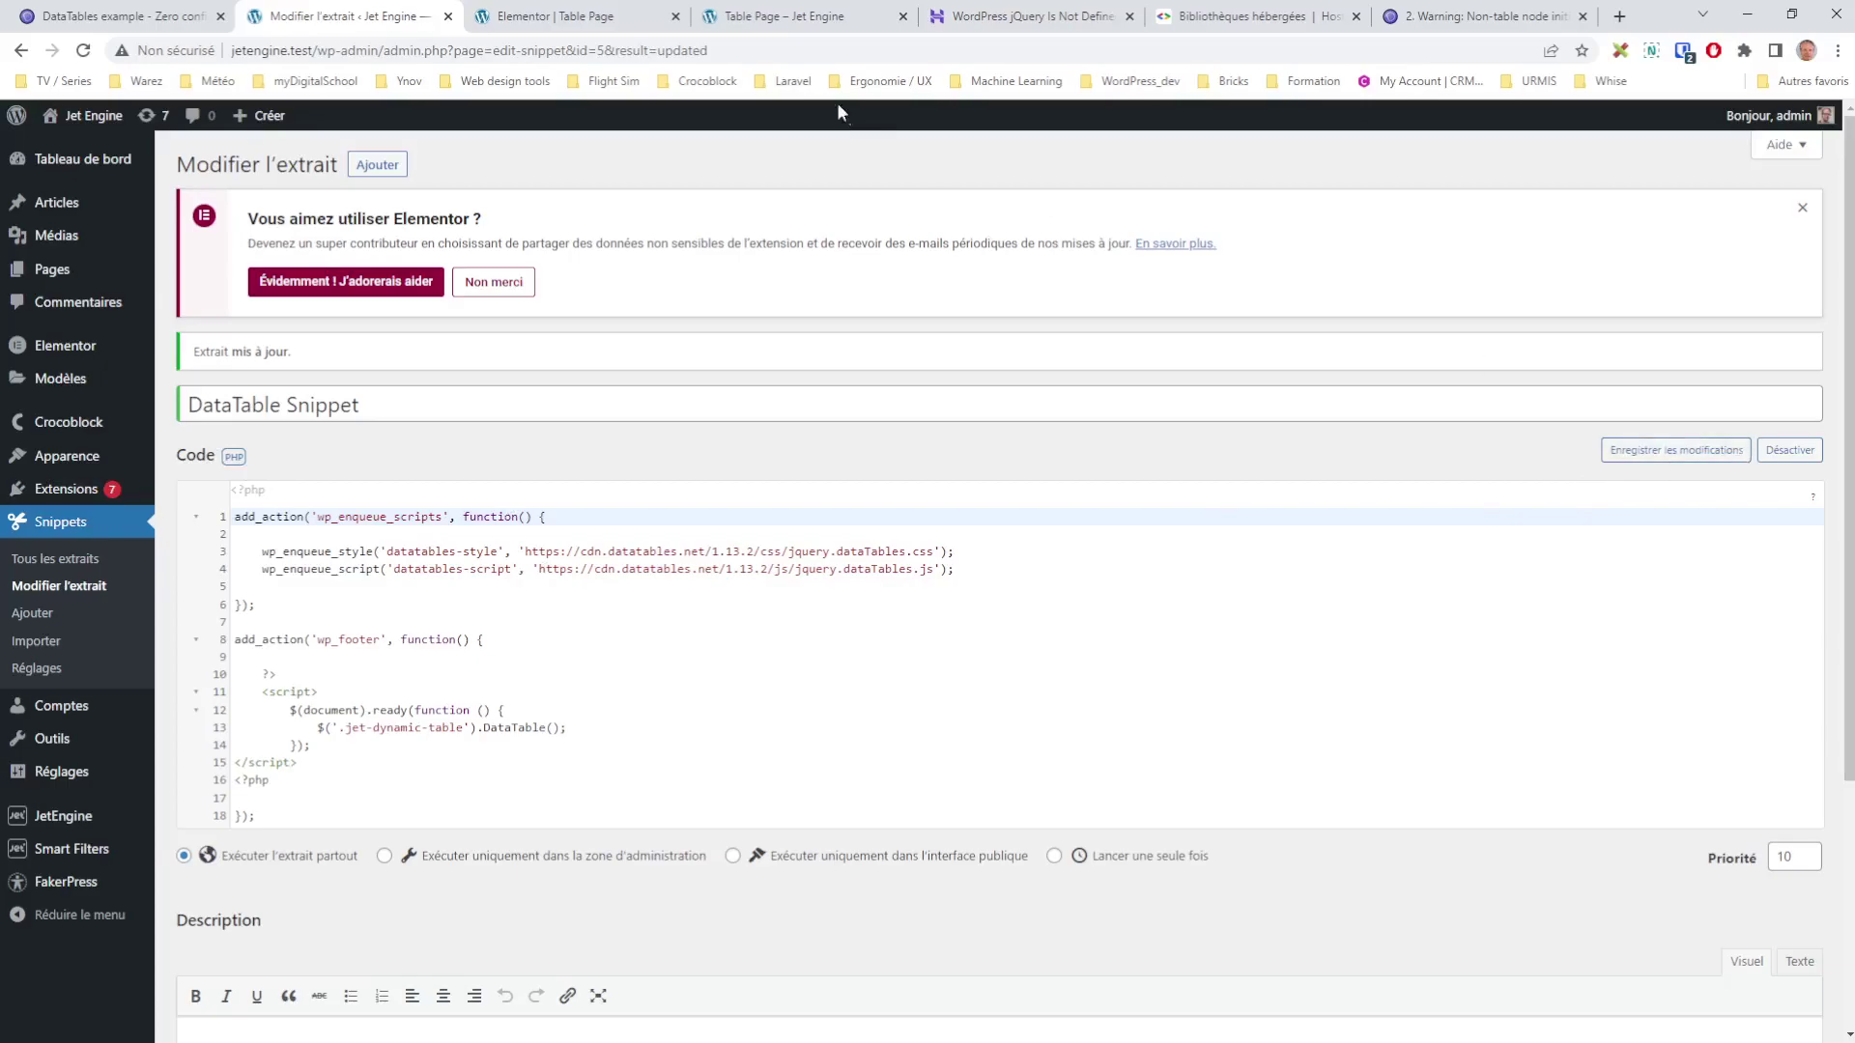
Check the articles table on the published Table Page and inspect the page with the element picker
{"action": "left_click", "coordinate": [774, 20]}
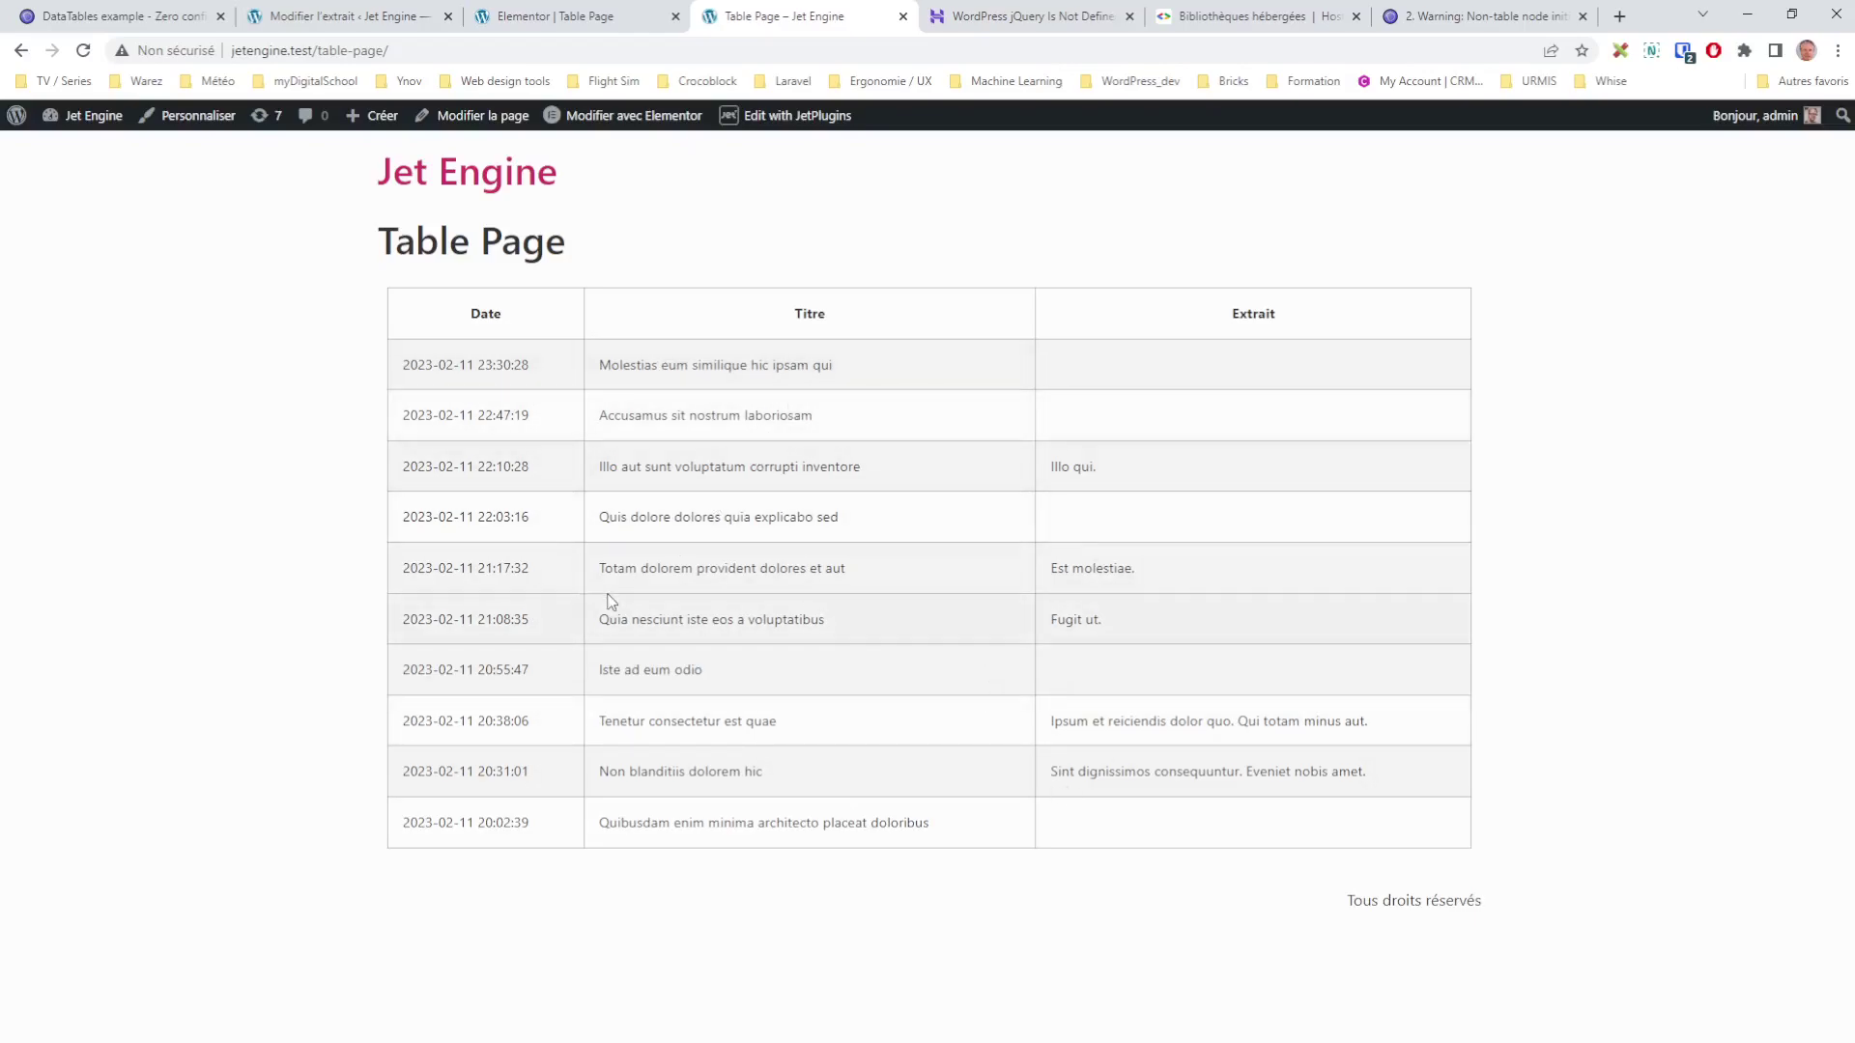
{"action": "key", "text": "ctrl+shift+c"}
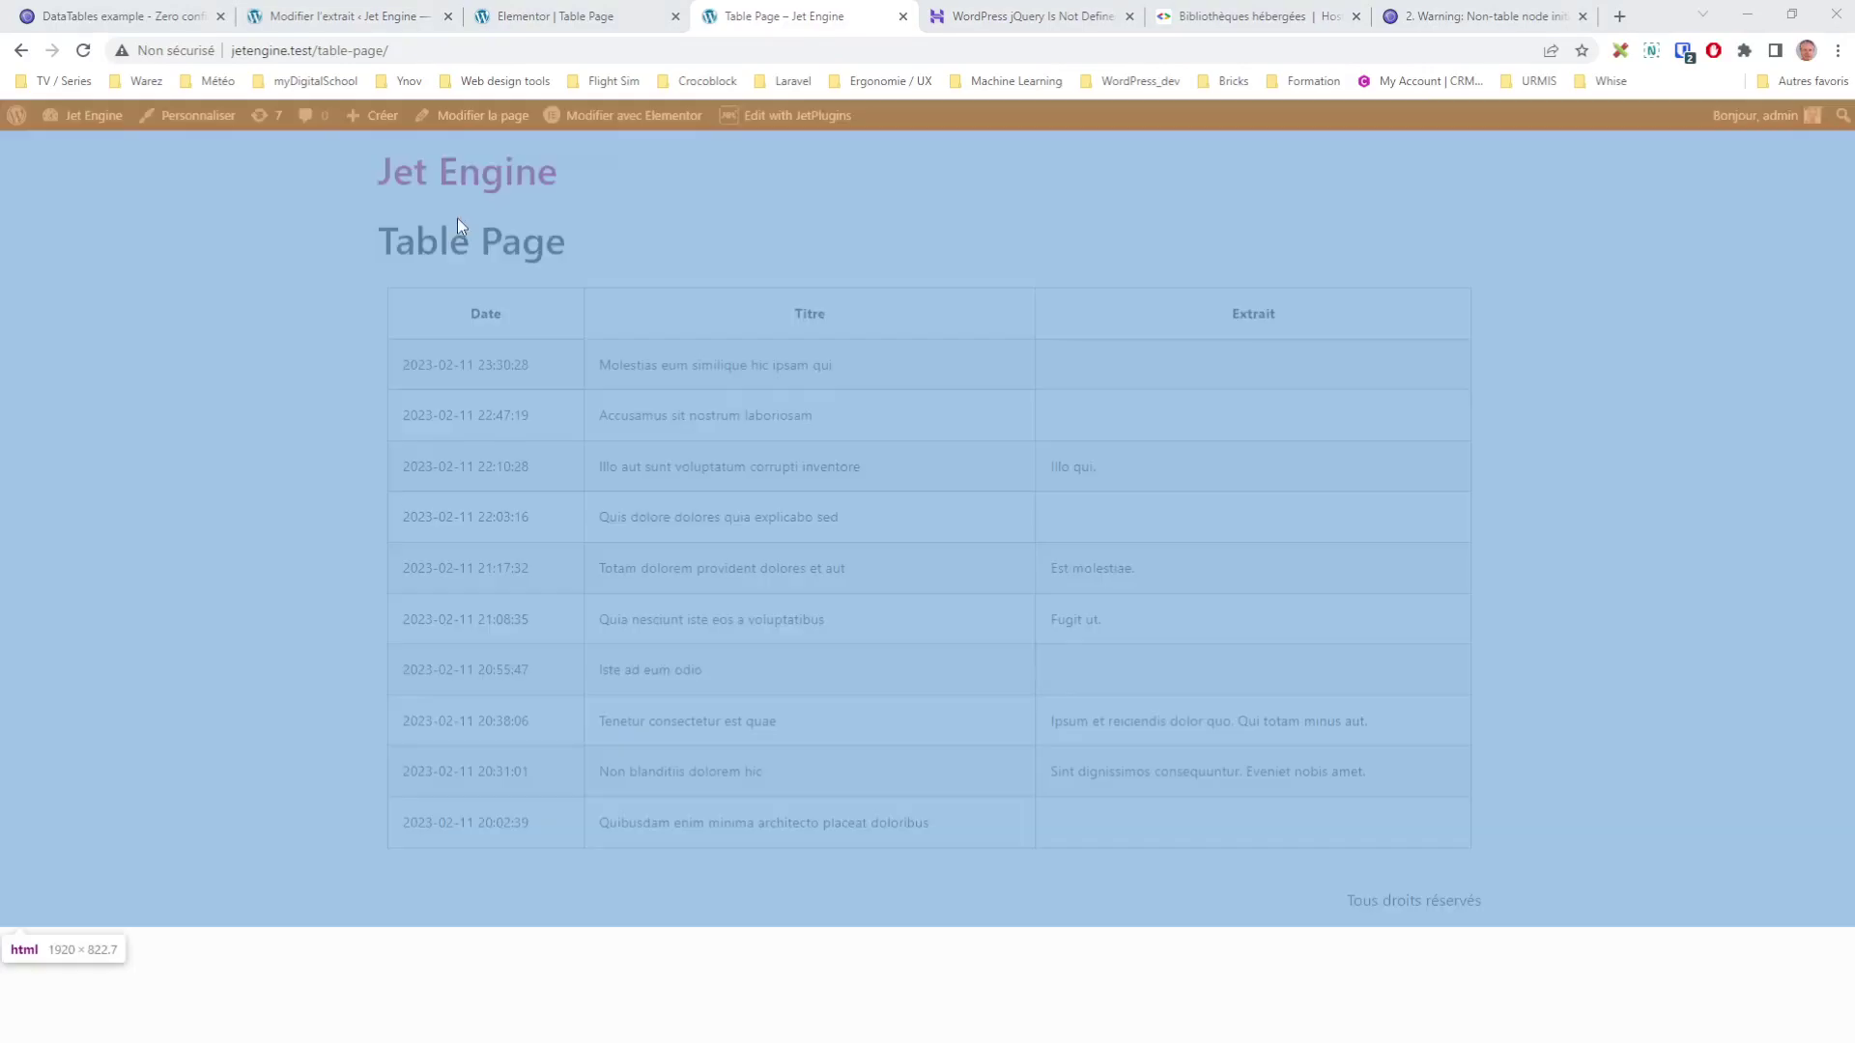
{"action": "left_click", "coordinate": [458, 225]}
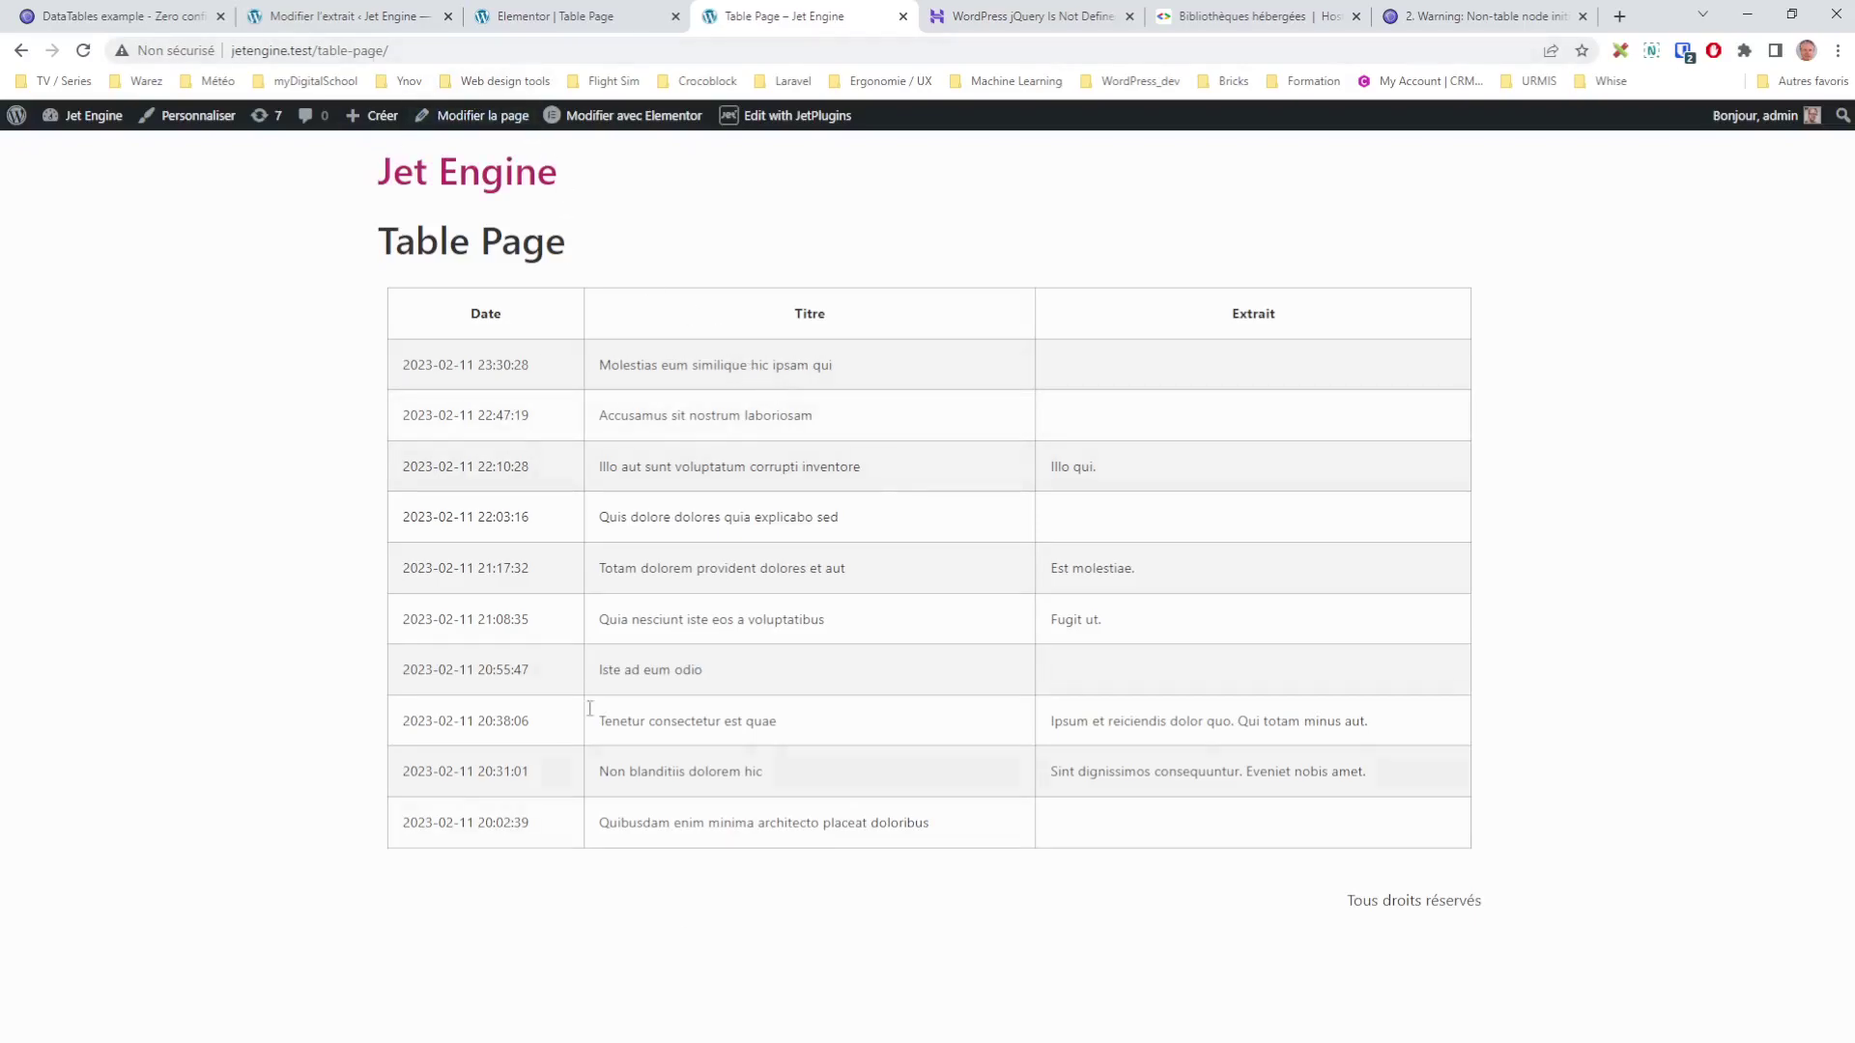
In the snippet, start a wp_enqueue_script('jQuery', '') line between the datatables-style and datatables-script lines, leaving its URL empty
{"action": "left_click", "coordinate": [343, 17]}
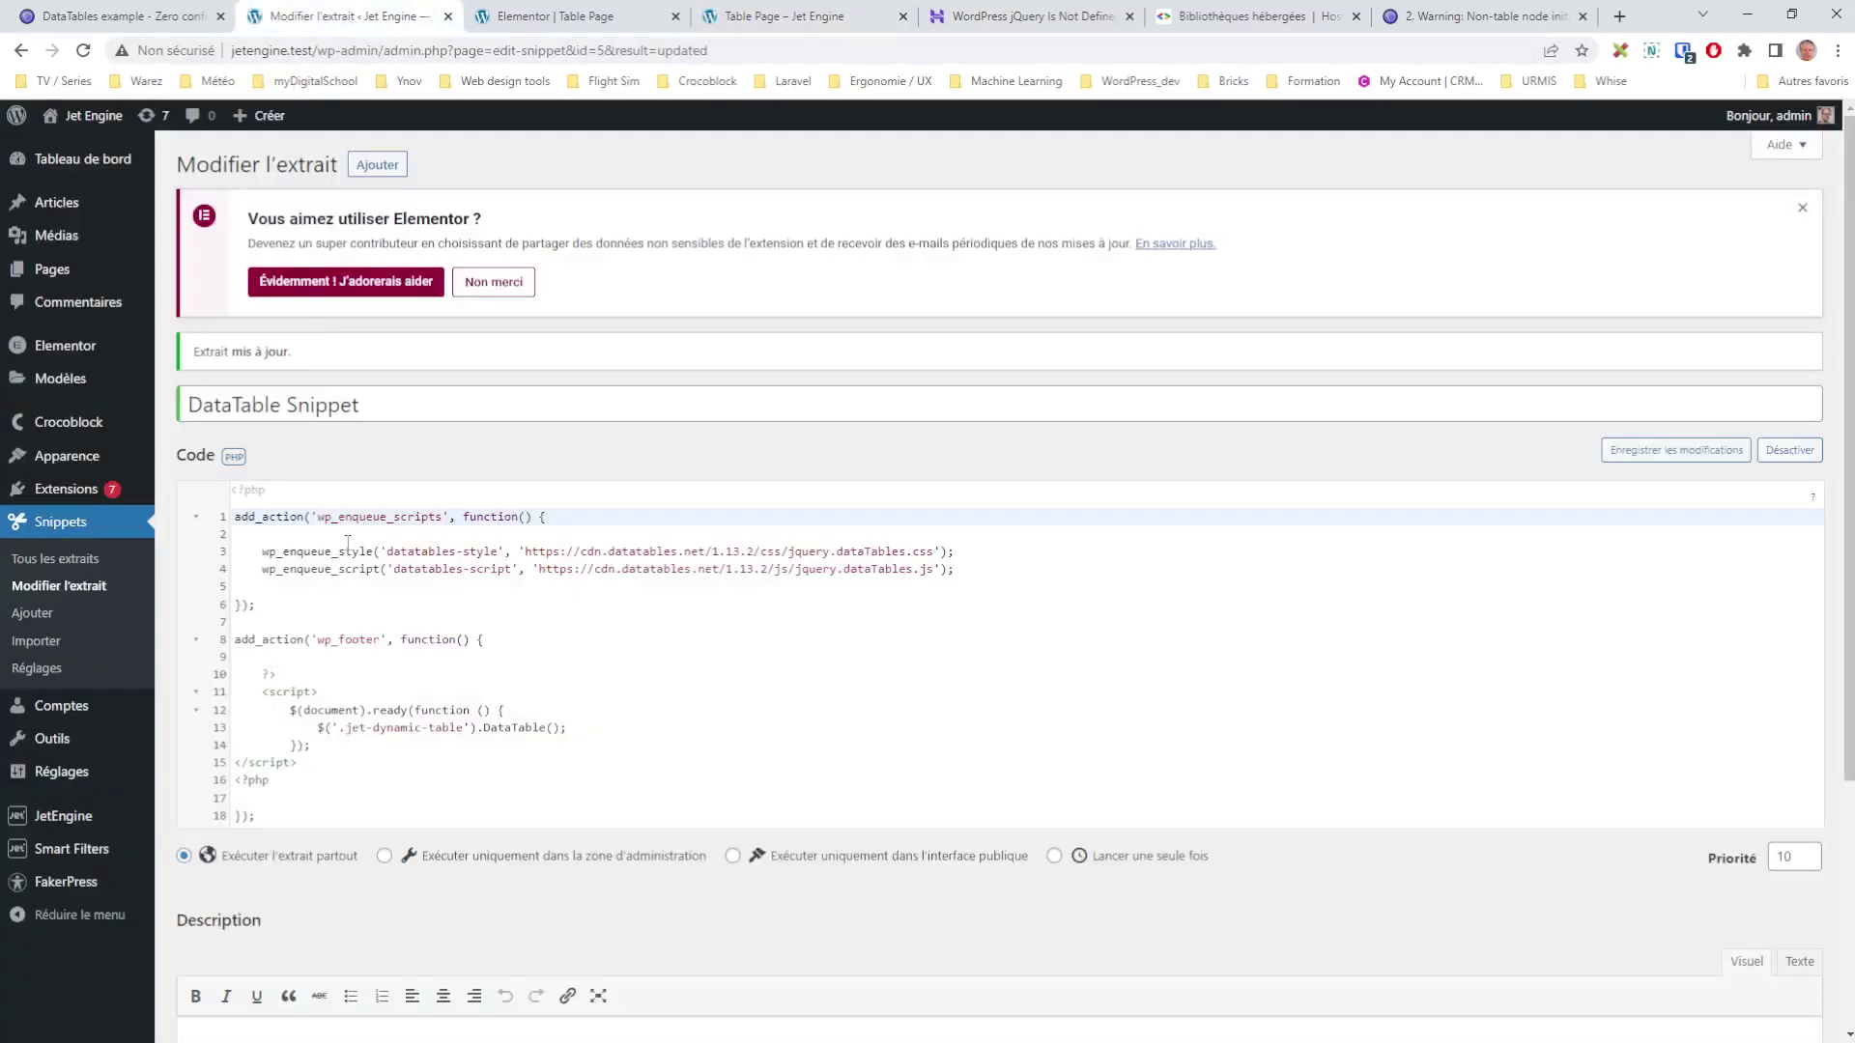
{"action": "left_click", "coordinate": [1022, 559]}
{"action": "key", "text": "Return"}
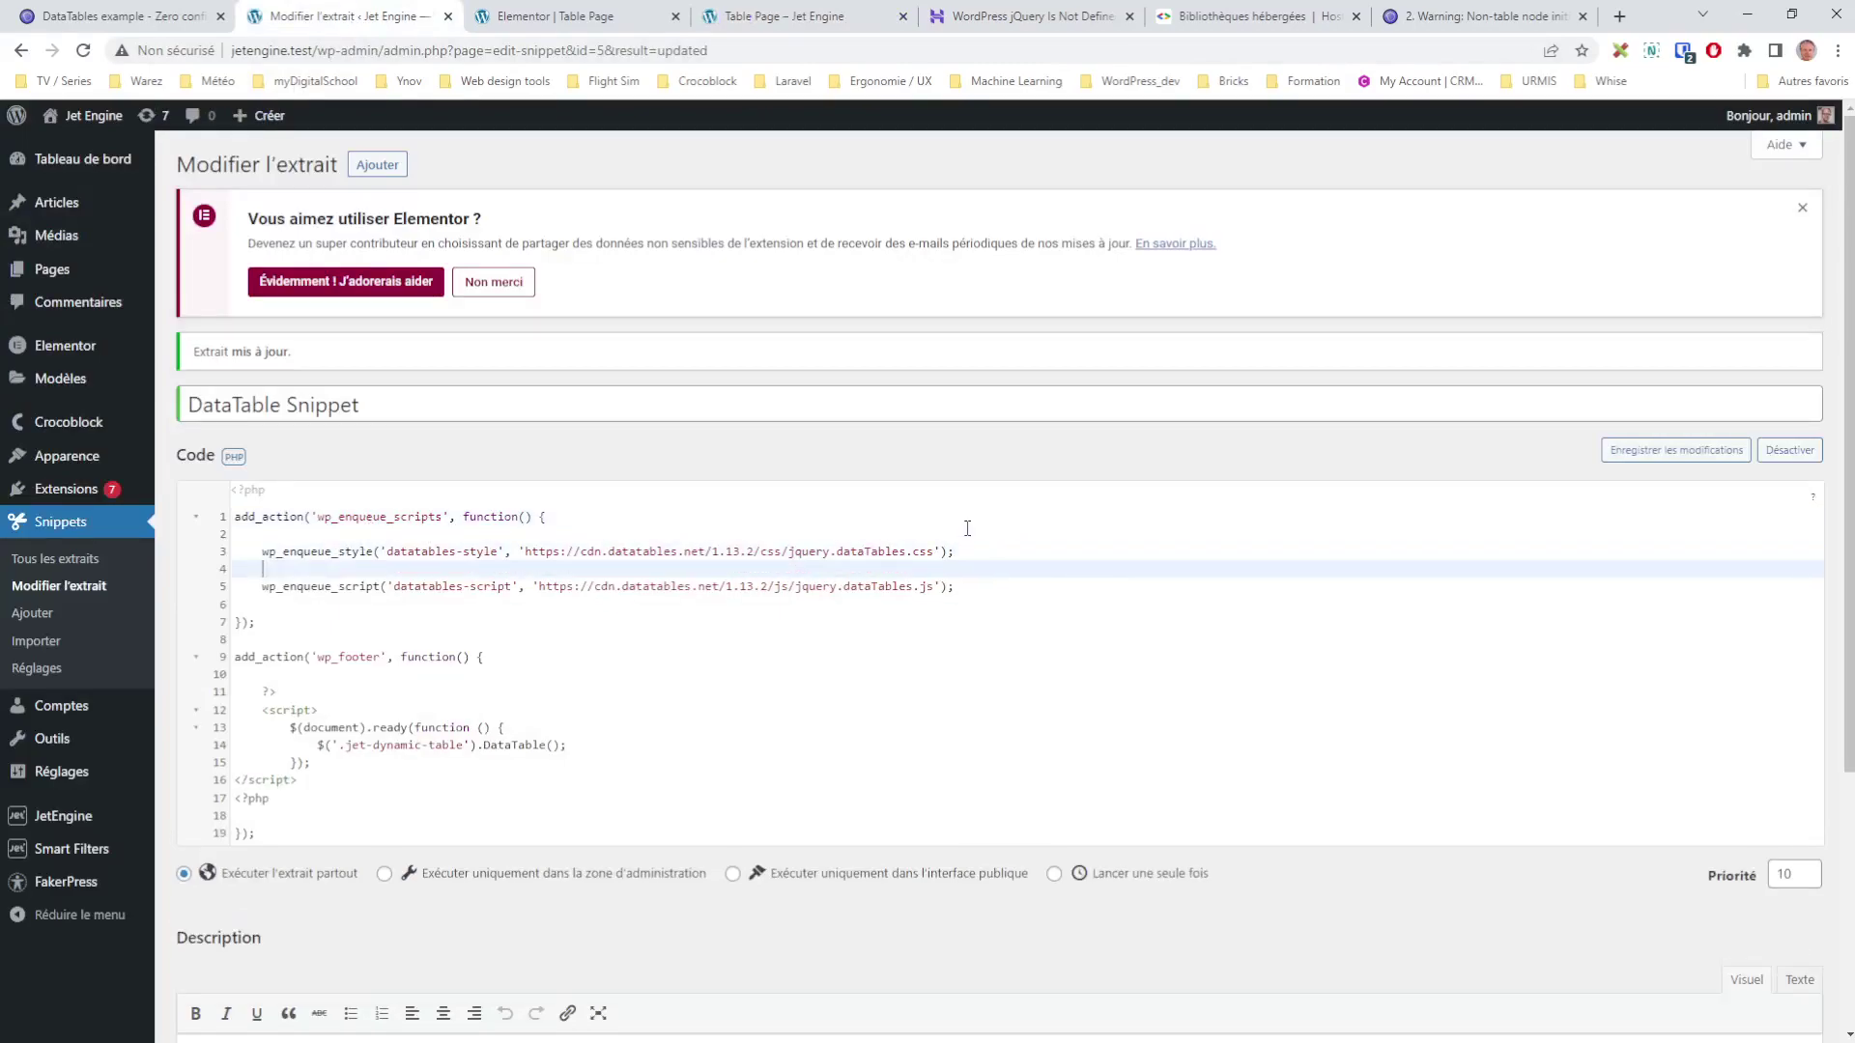
{"action": "type", "text": "wp_enqueues"}
{"action": "key", "text": "BackSpace"}
{"action": "type", "text": "_script('jQuery', '"}
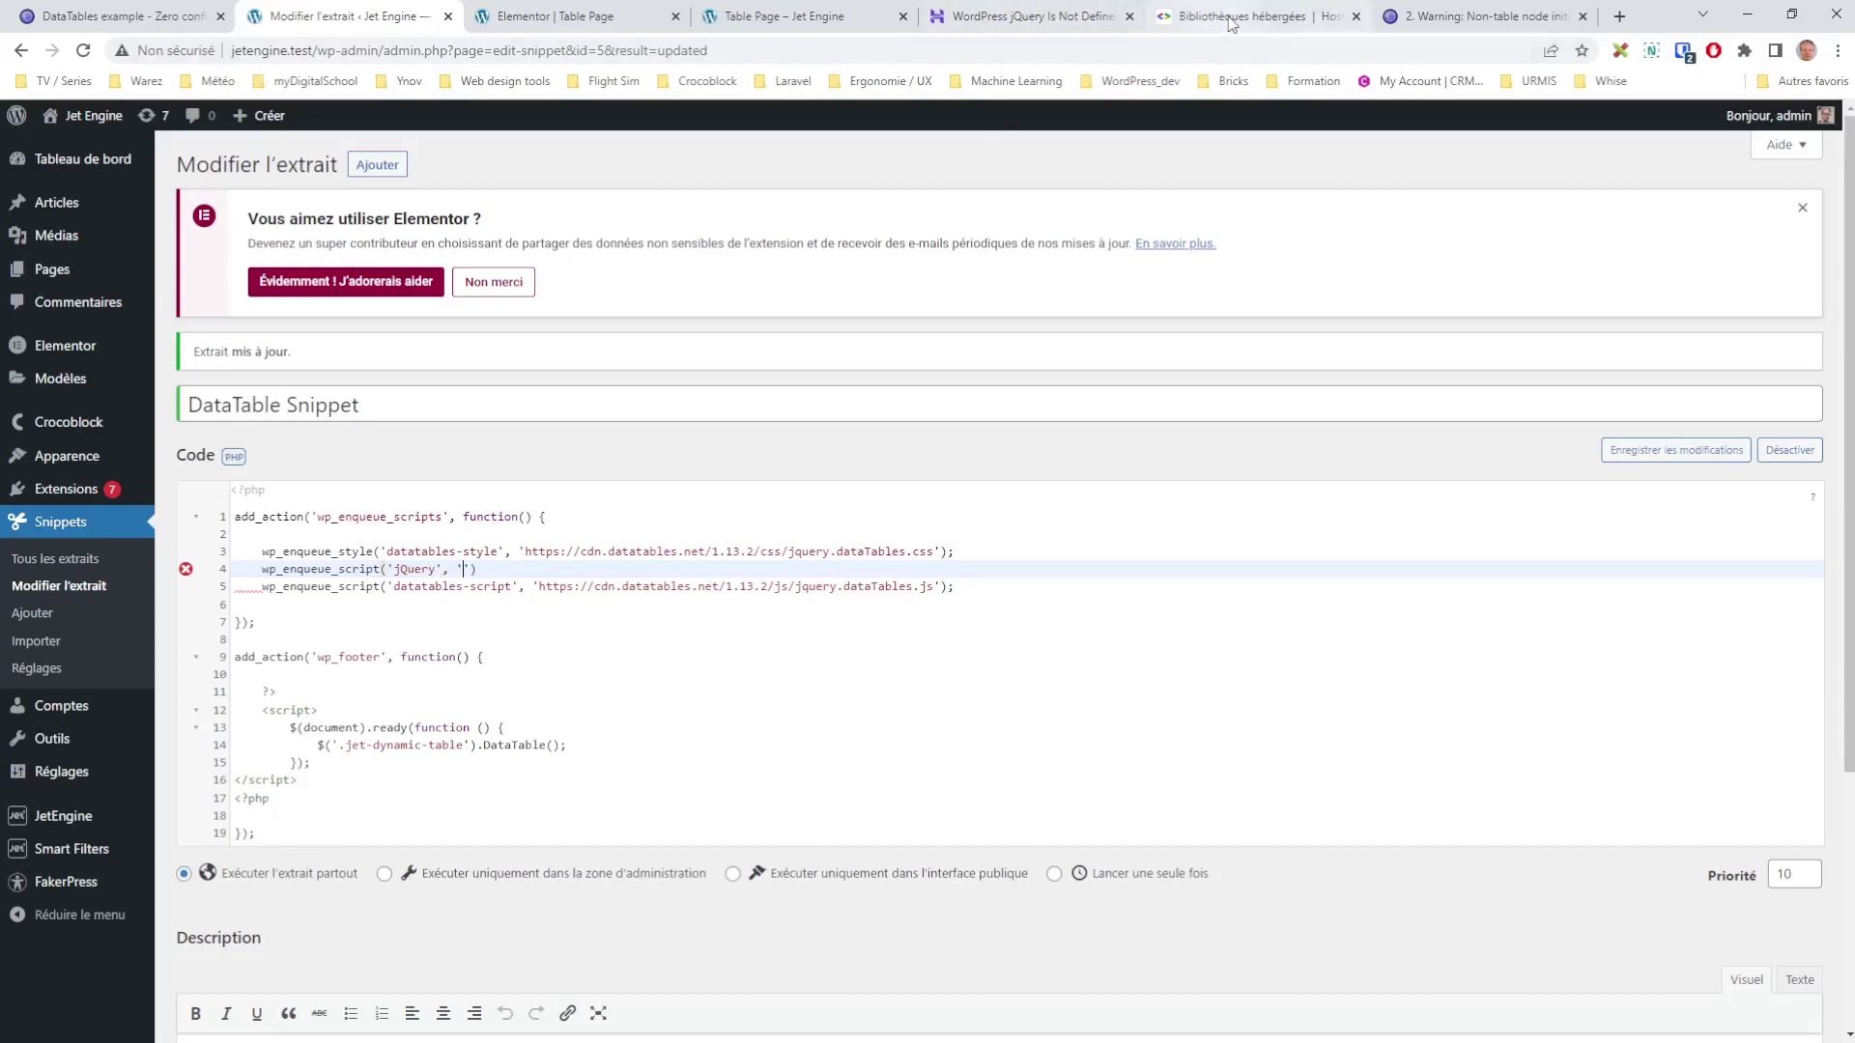
Copy the jQuery 3.6.3 jquery.min.js address from the Google Hosted Libraries page and return to the snippet
{"action": "left_click", "coordinate": [1232, 20]}
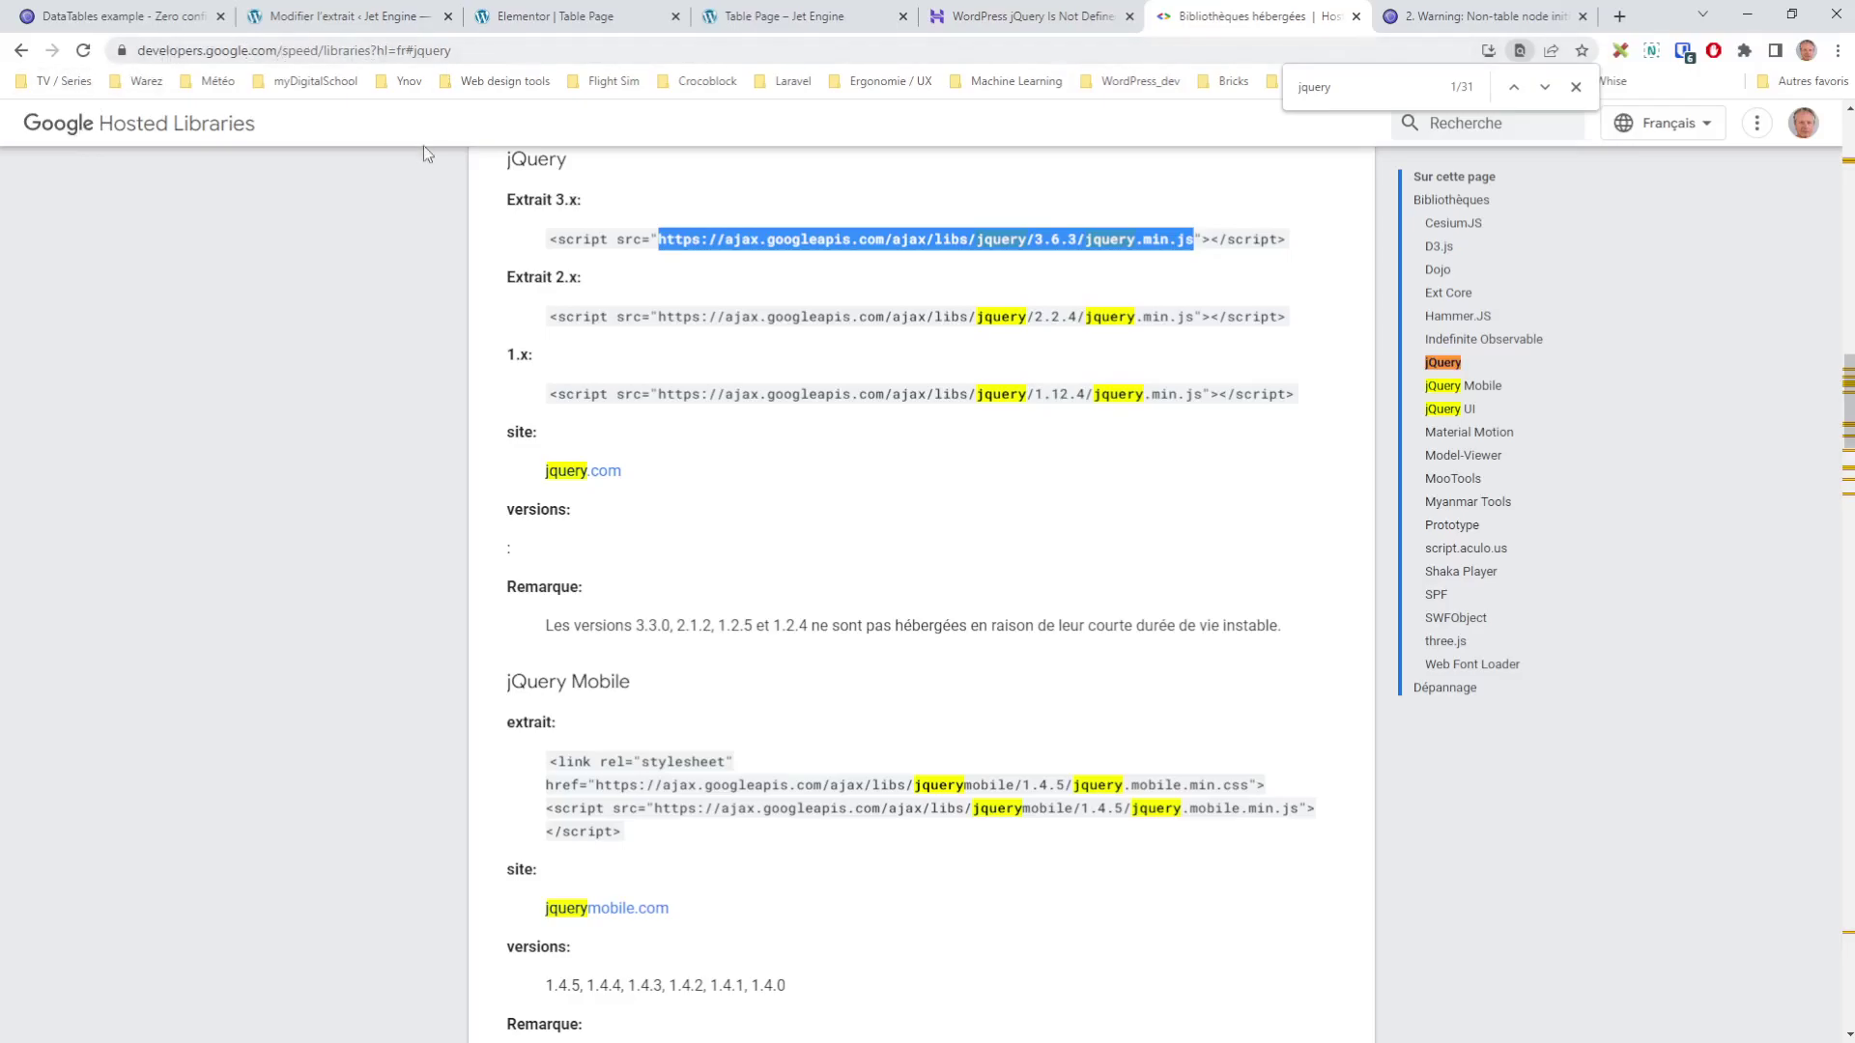
{"action": "scroll", "coordinate": [585, 271], "scroll_direction": "up", "scroll_amount": 2}
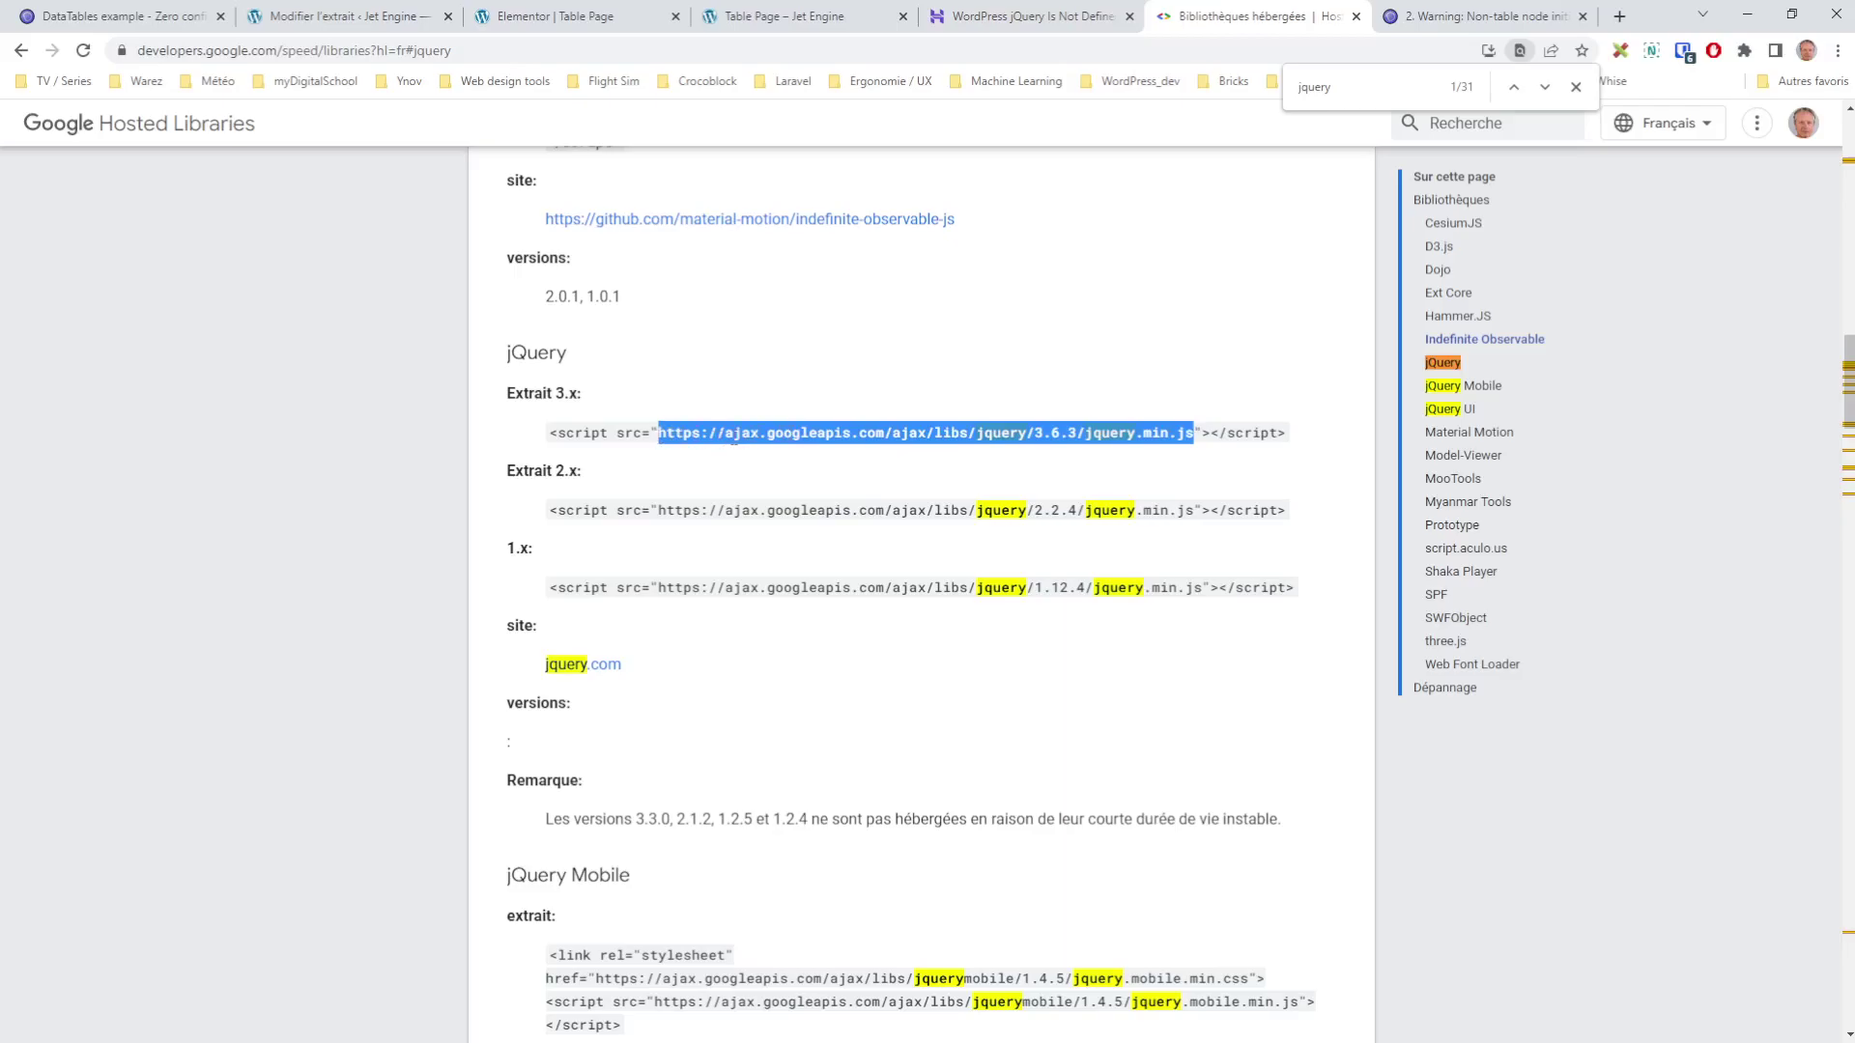
{"action": "left_click", "coordinate": [659, 433]}
{"action": "left_click_drag", "start_coordinate": [659, 434], "coordinate": [1195, 435]}
{"action": "left_click", "coordinate": [323, 21]}
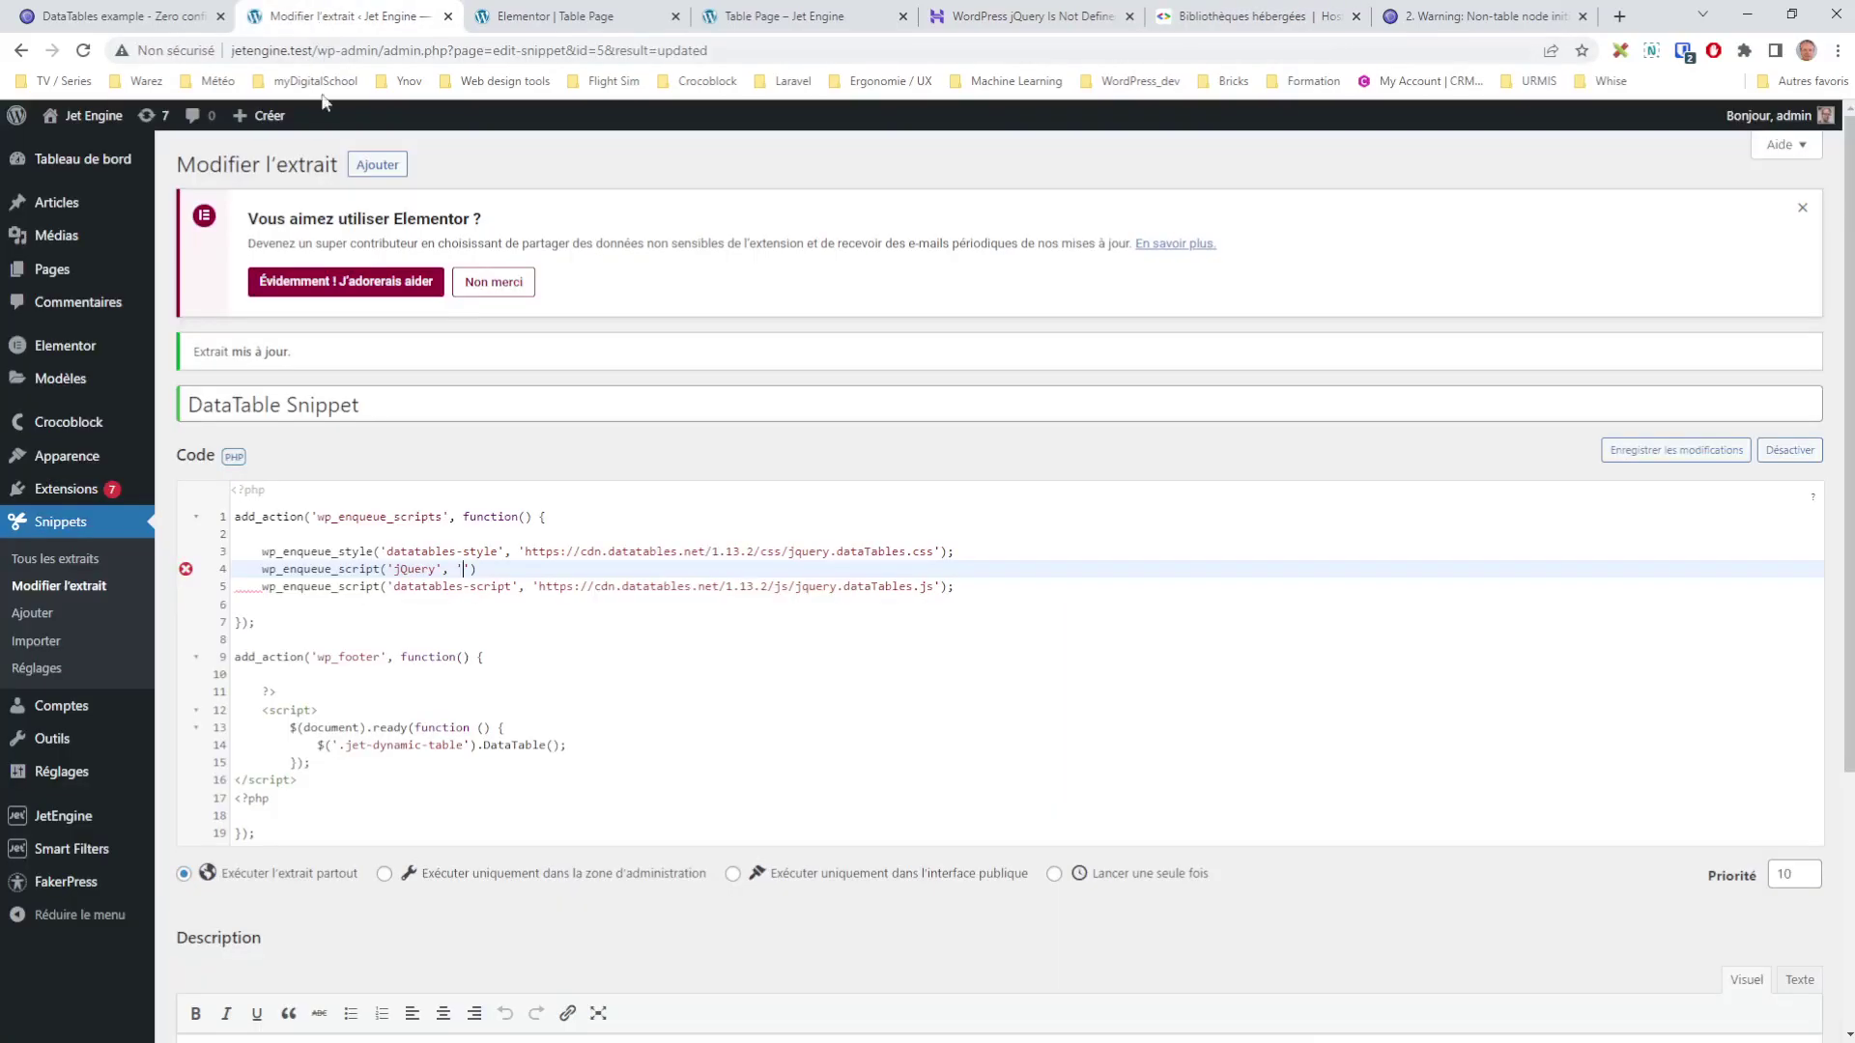
{"action": "key", "text": "ctrl+v"}
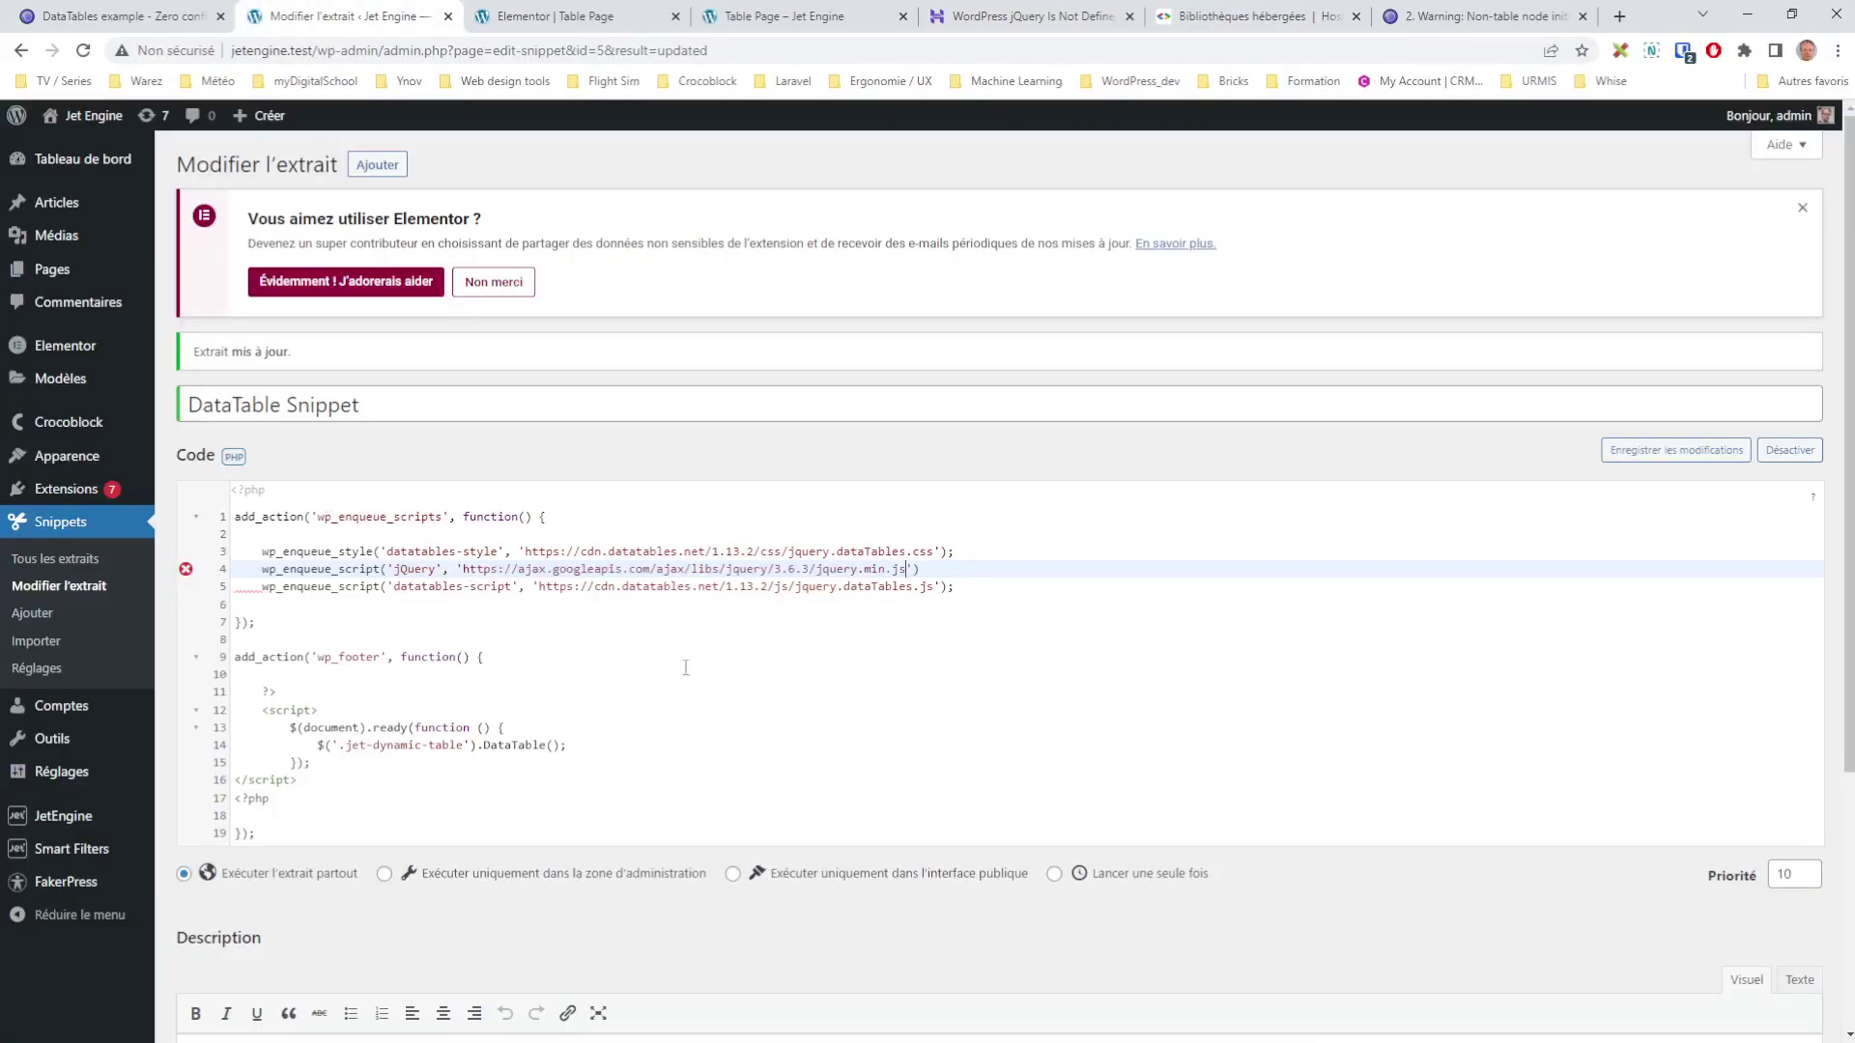
{"action": "left_click", "coordinate": [985, 566]}
{"action": "type", "text": ";"}
{"action": "key", "text": "ctrl+s"}
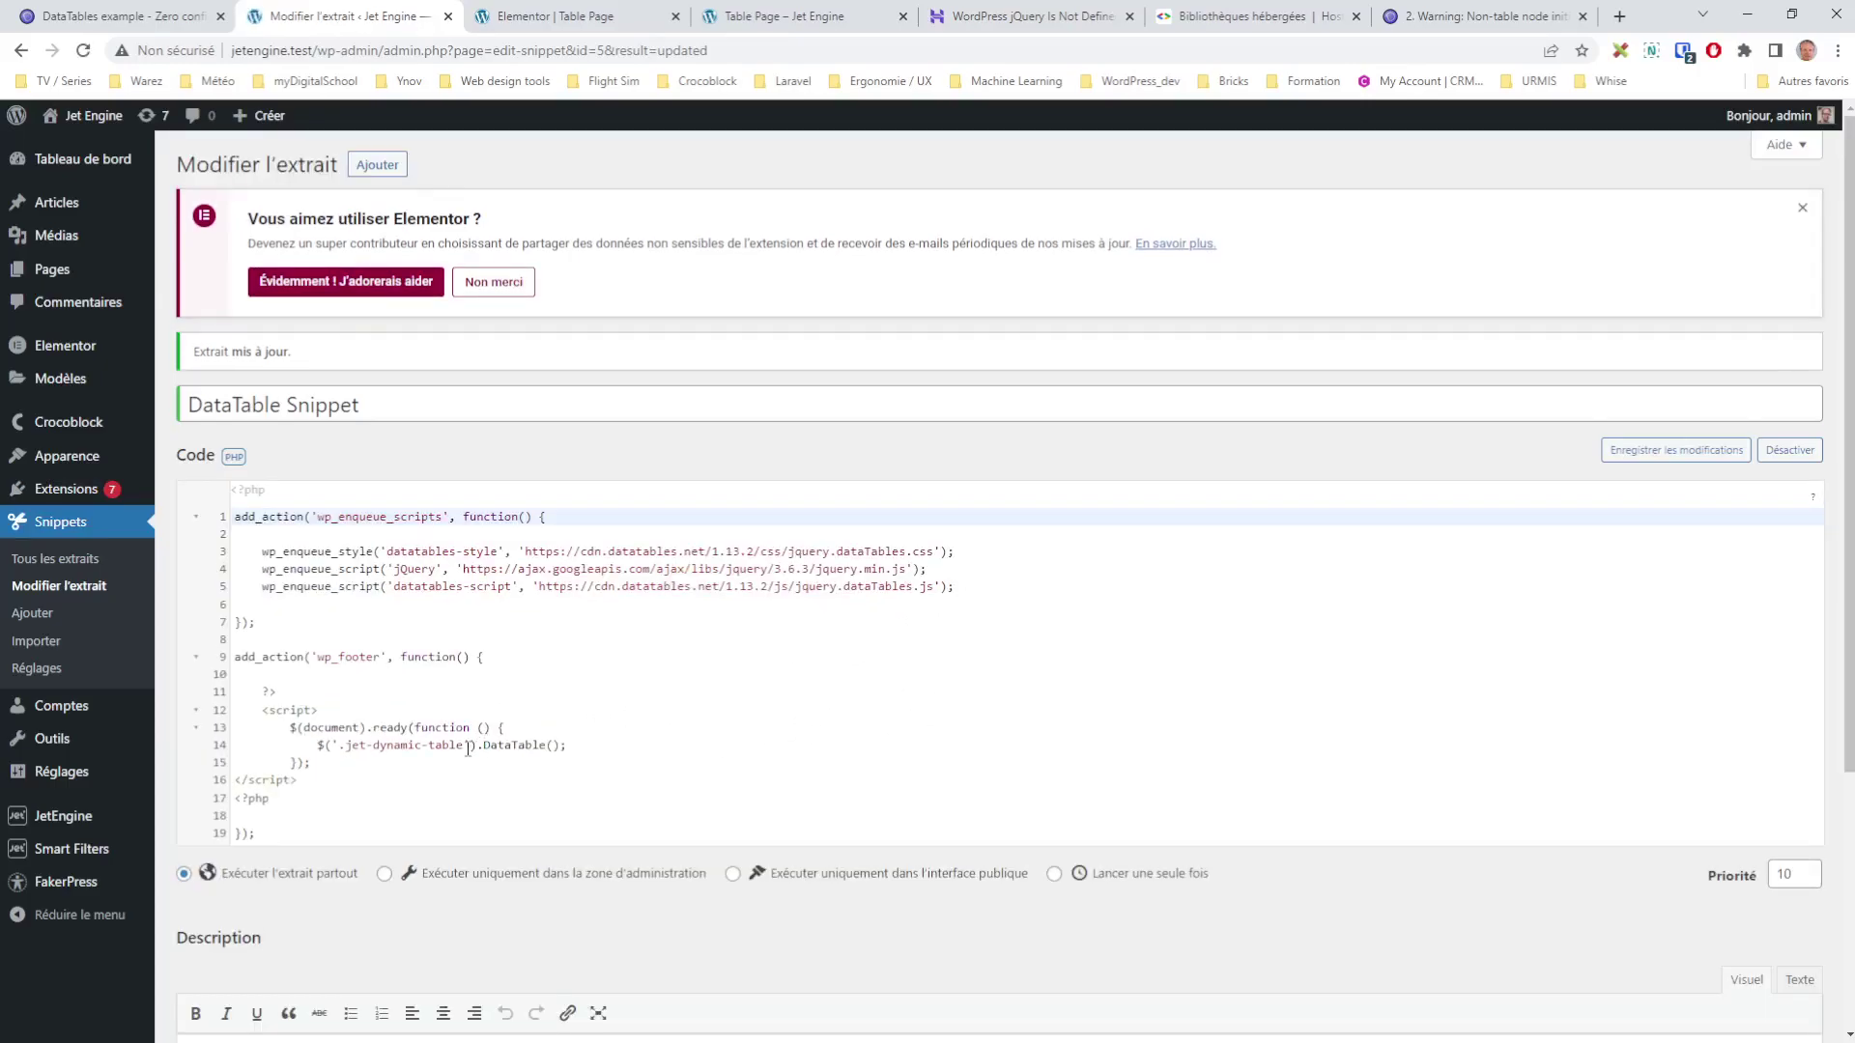
Copy the Dynamic Table widget's CSS ID in Elementor, replace the snippet's .jet-dynamic-table selector with #post_table and save the snippet
{"action": "left_click", "coordinate": [570, 16]}
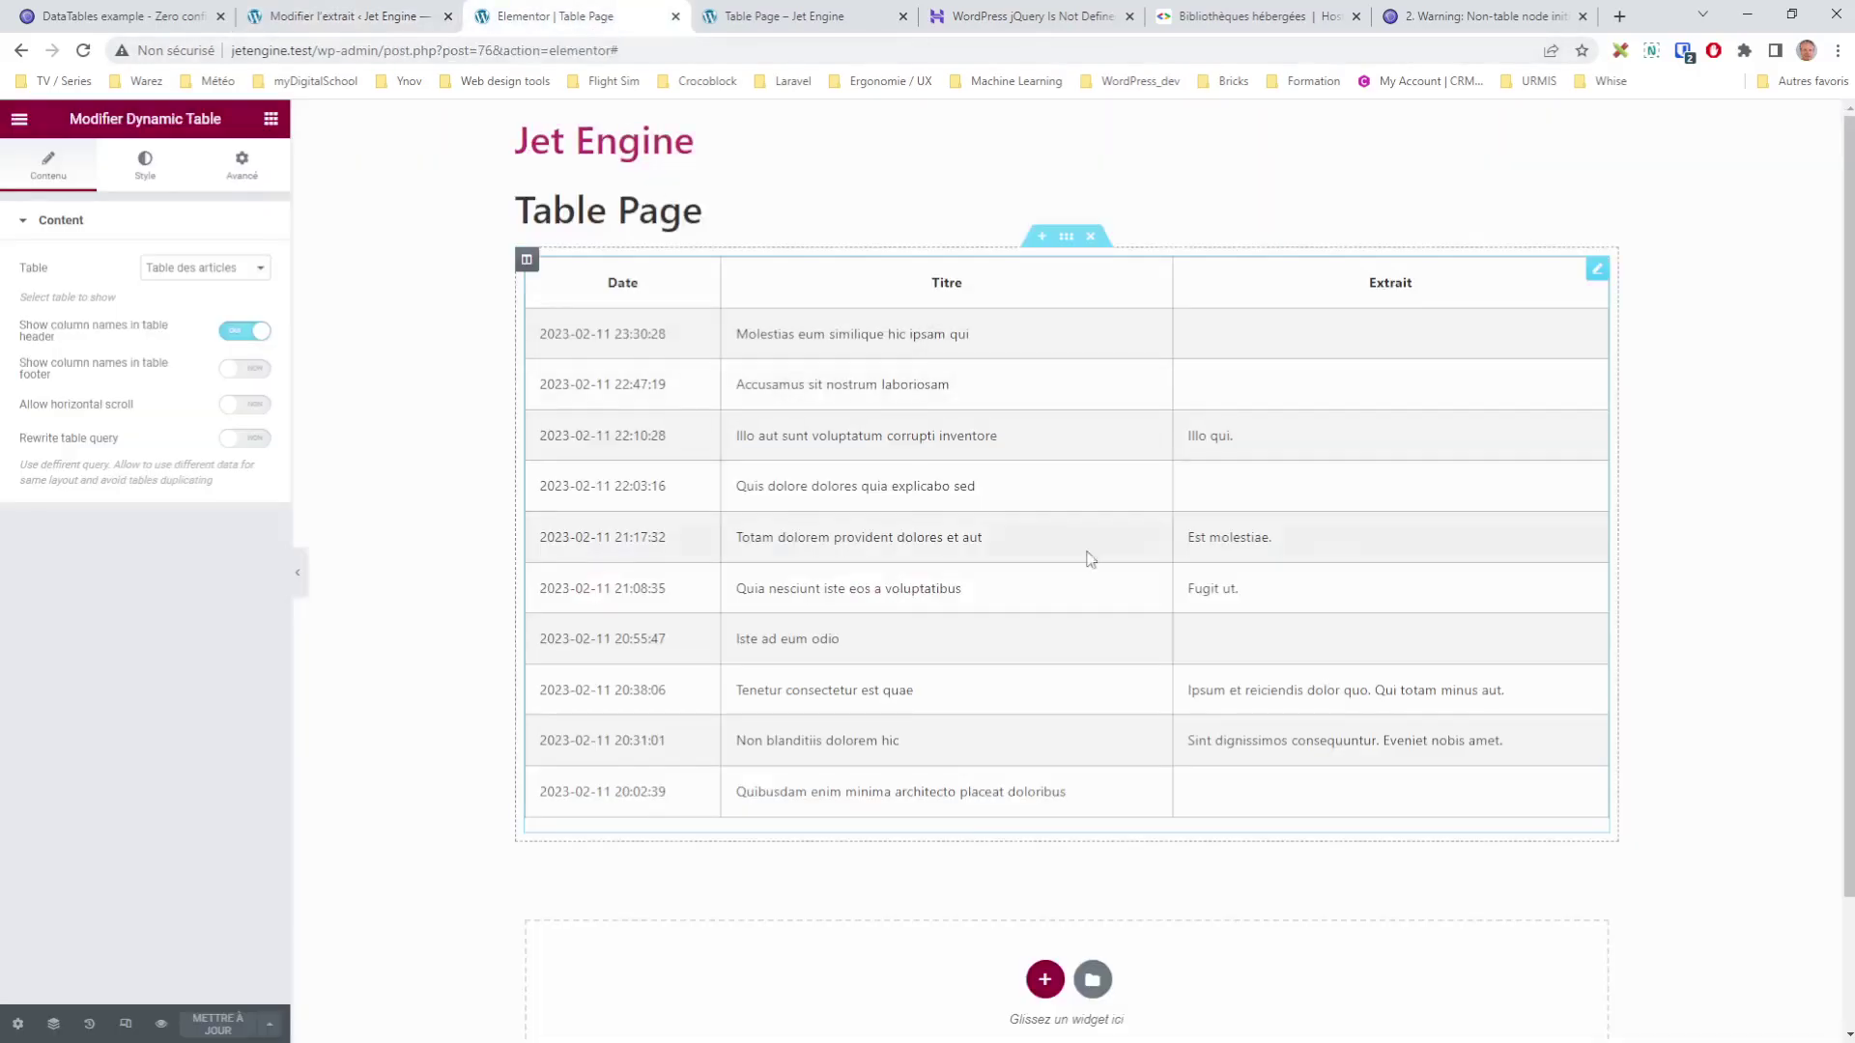
{"action": "left_click", "coordinate": [266, 159]}
{"action": "left_click_drag", "start_coordinate": [203, 555], "coordinate": [70, 559]}
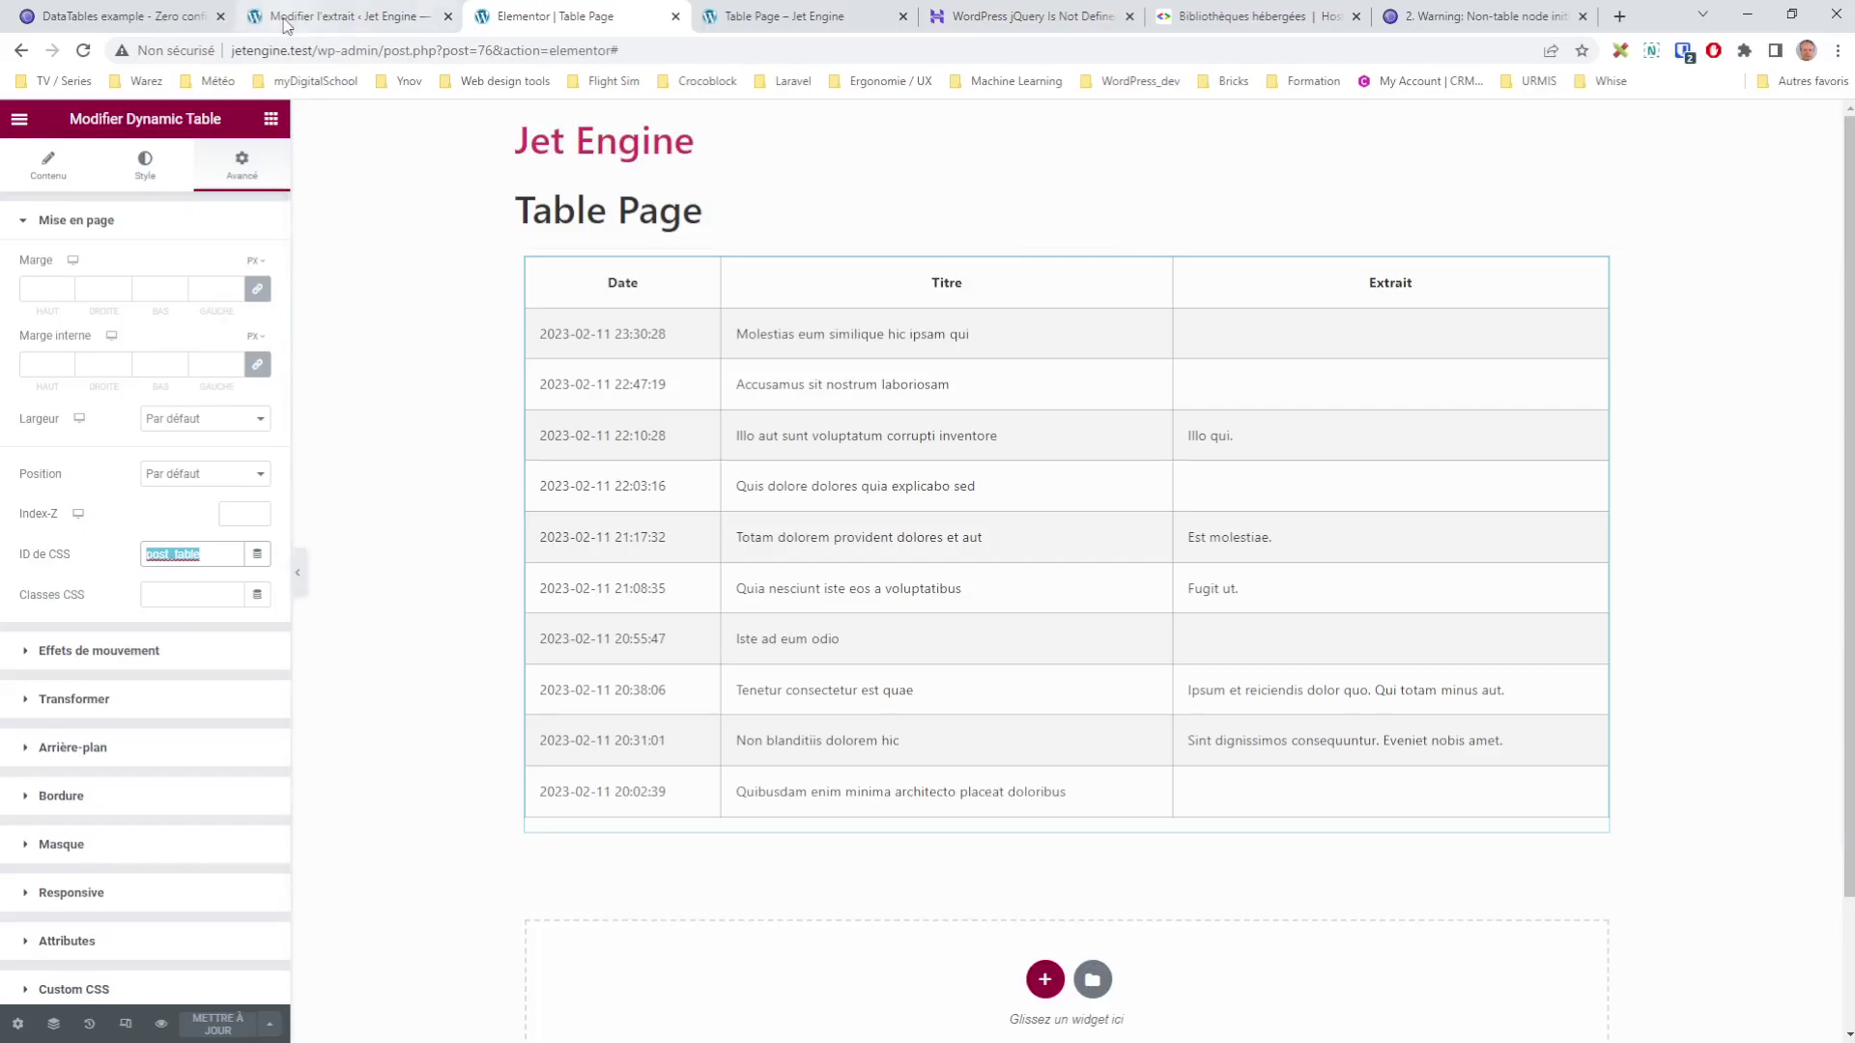
{"action": "left_click", "coordinate": [343, 16]}
{"action": "left_click_drag", "start_coordinate": [465, 745], "coordinate": [340, 753]}
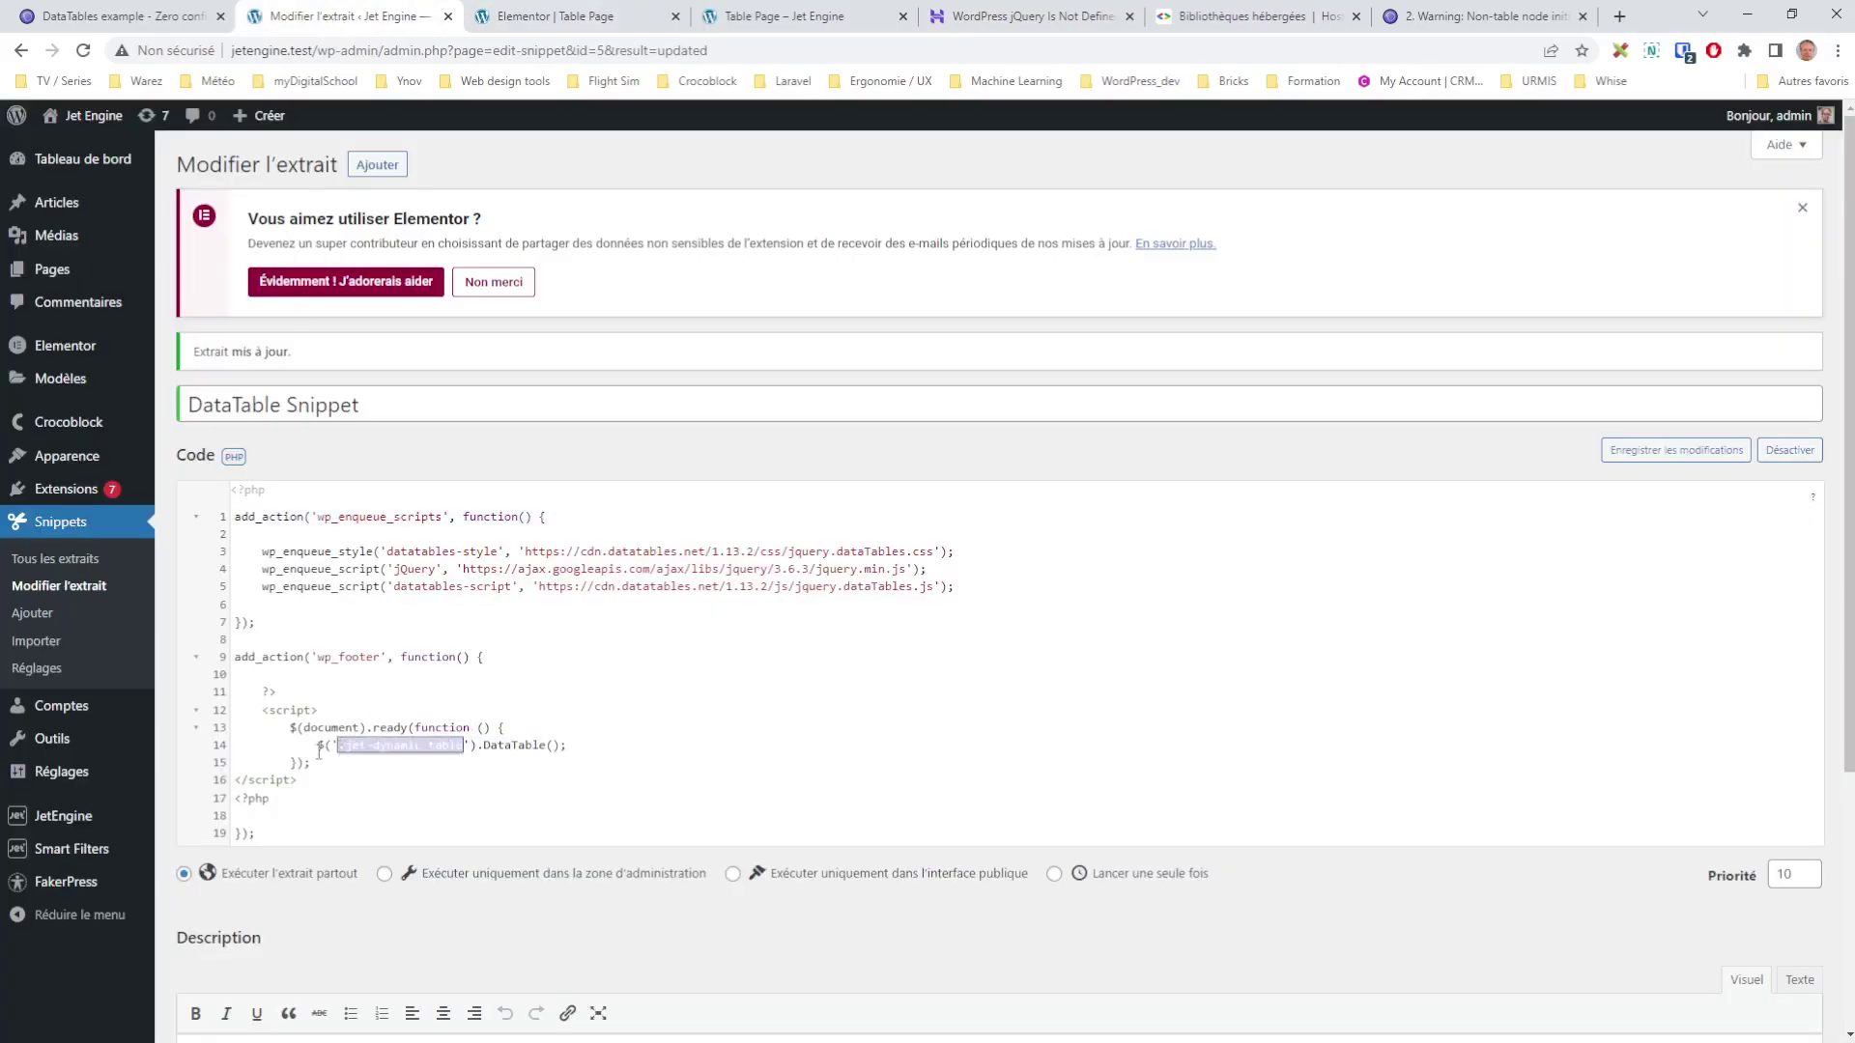
{"action": "type", "text": "#"}
{"action": "key", "text": "ctrl+v"}
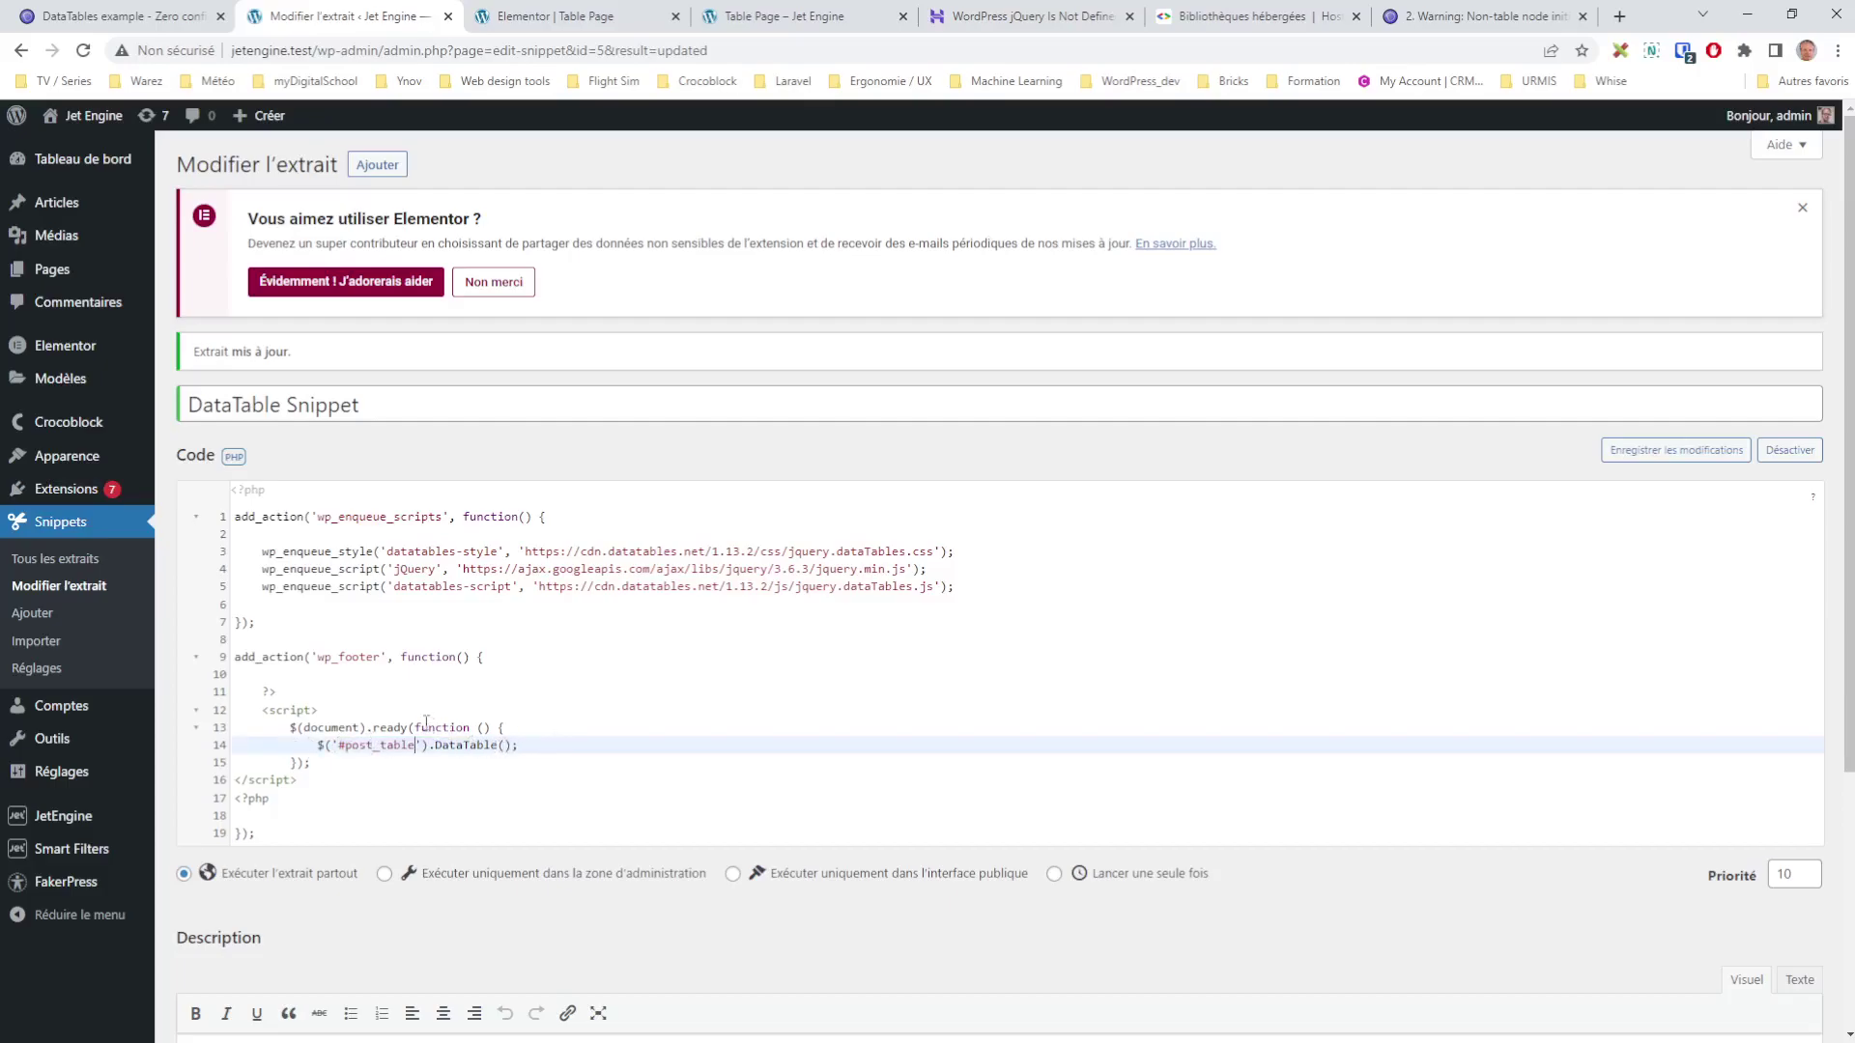
{"action": "left_click", "coordinate": [561, 731]}
{"action": "key", "text": "ctrl+s"}
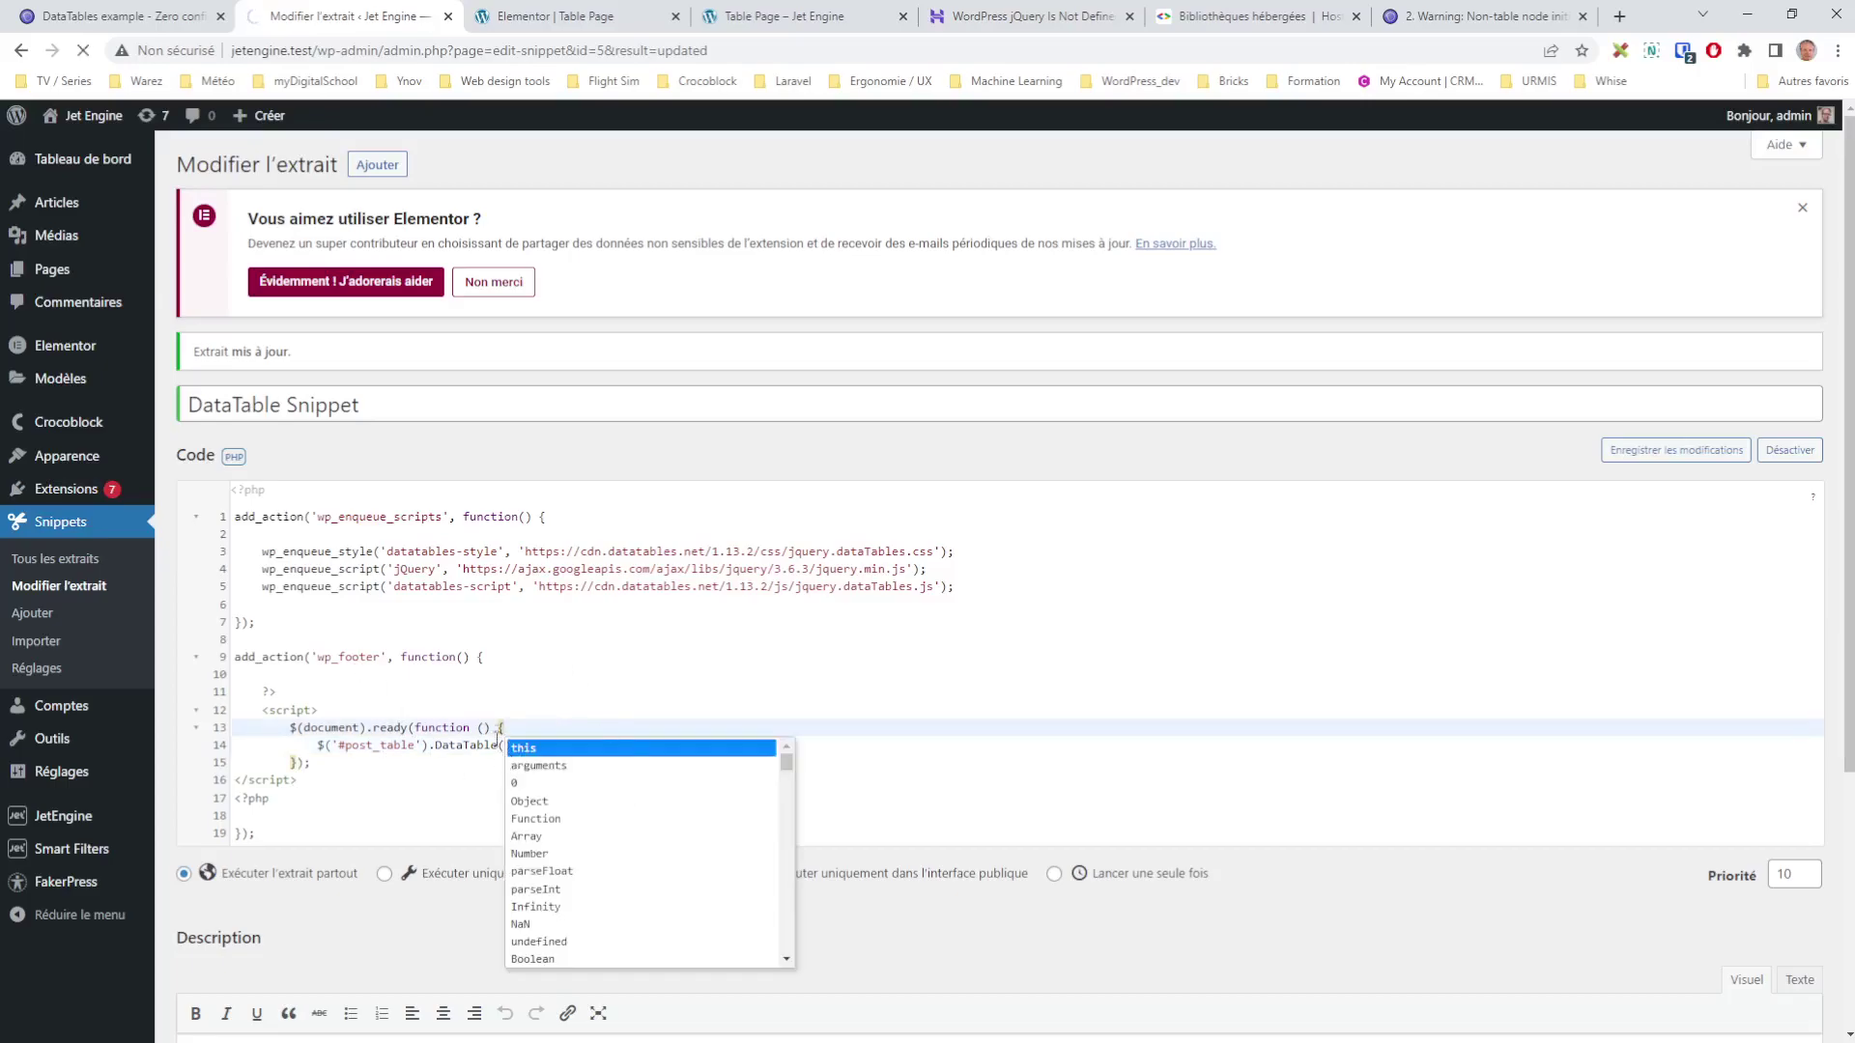
Reload the published Table Page, examine the DataTables alert's text about the node type and dismiss it
{"action": "left_click", "coordinate": [785, 16]}
{"action": "key", "text": "F5"}
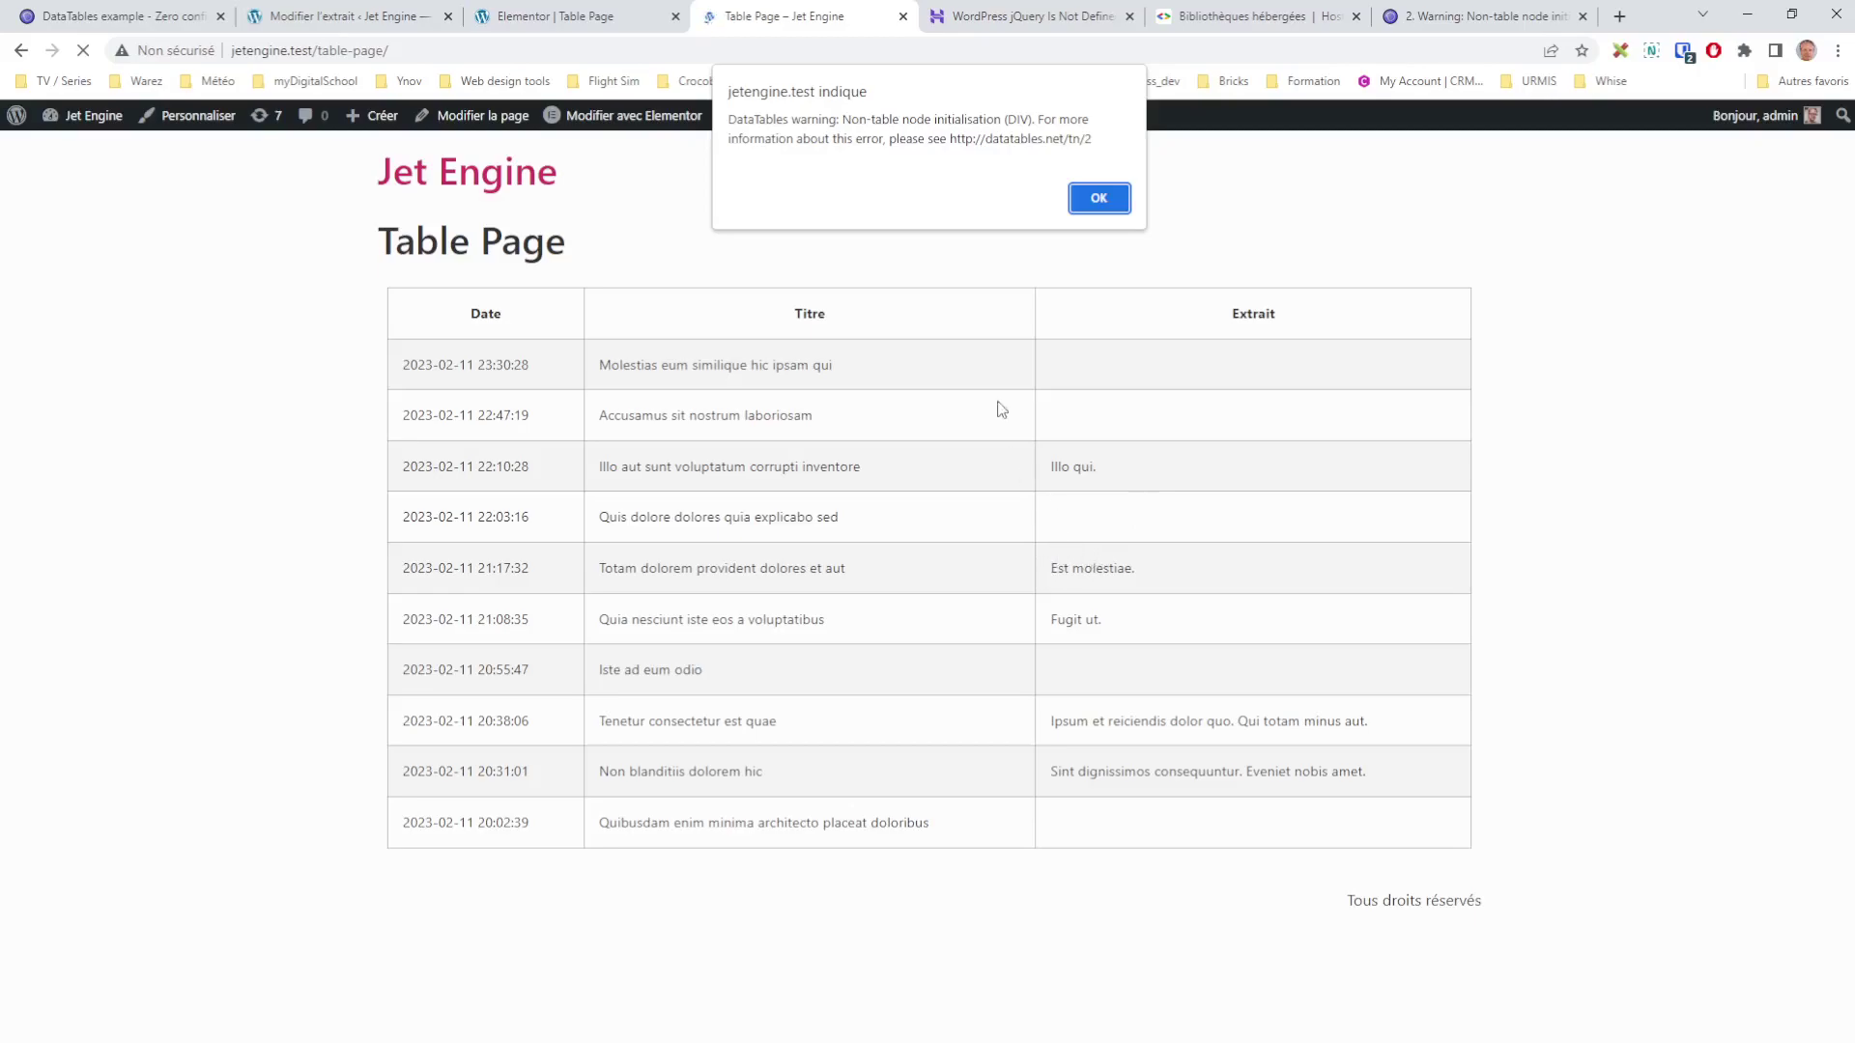
{"action": "double_click", "coordinate": [1019, 119]}
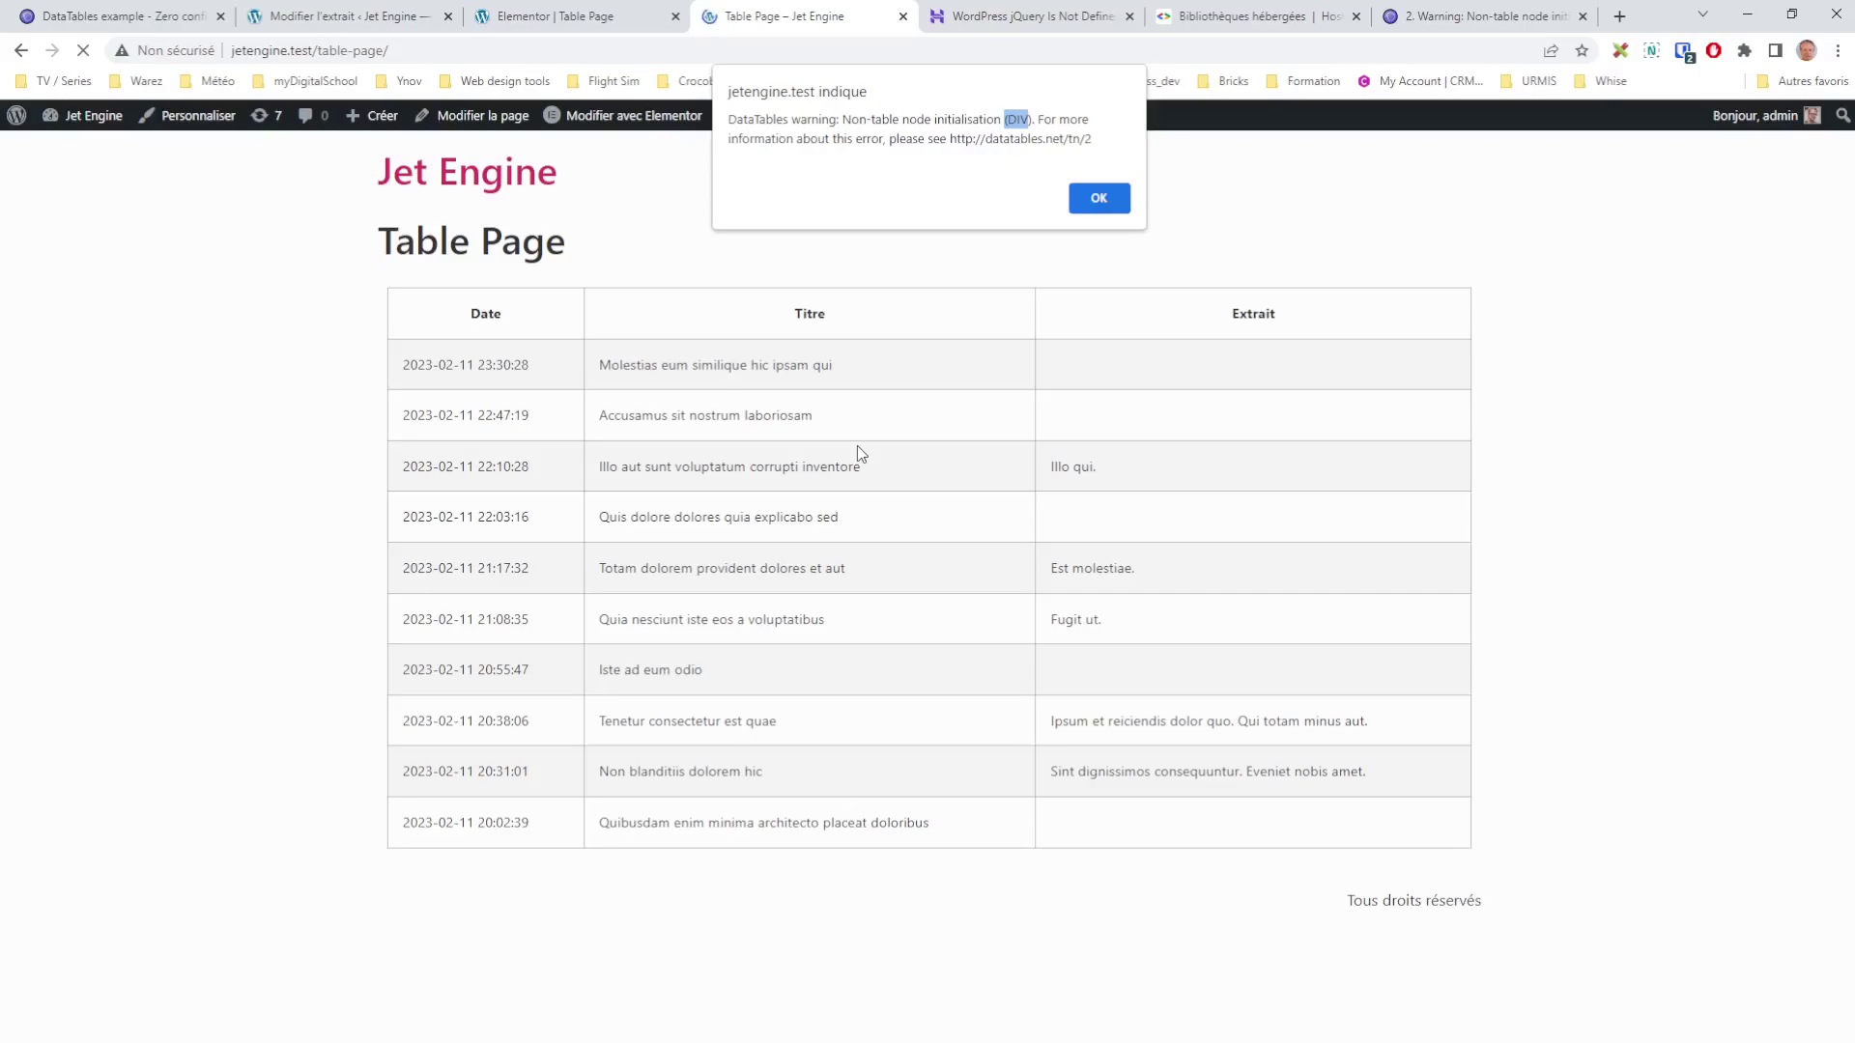
{"action": "left_click", "coordinate": [1096, 197]}
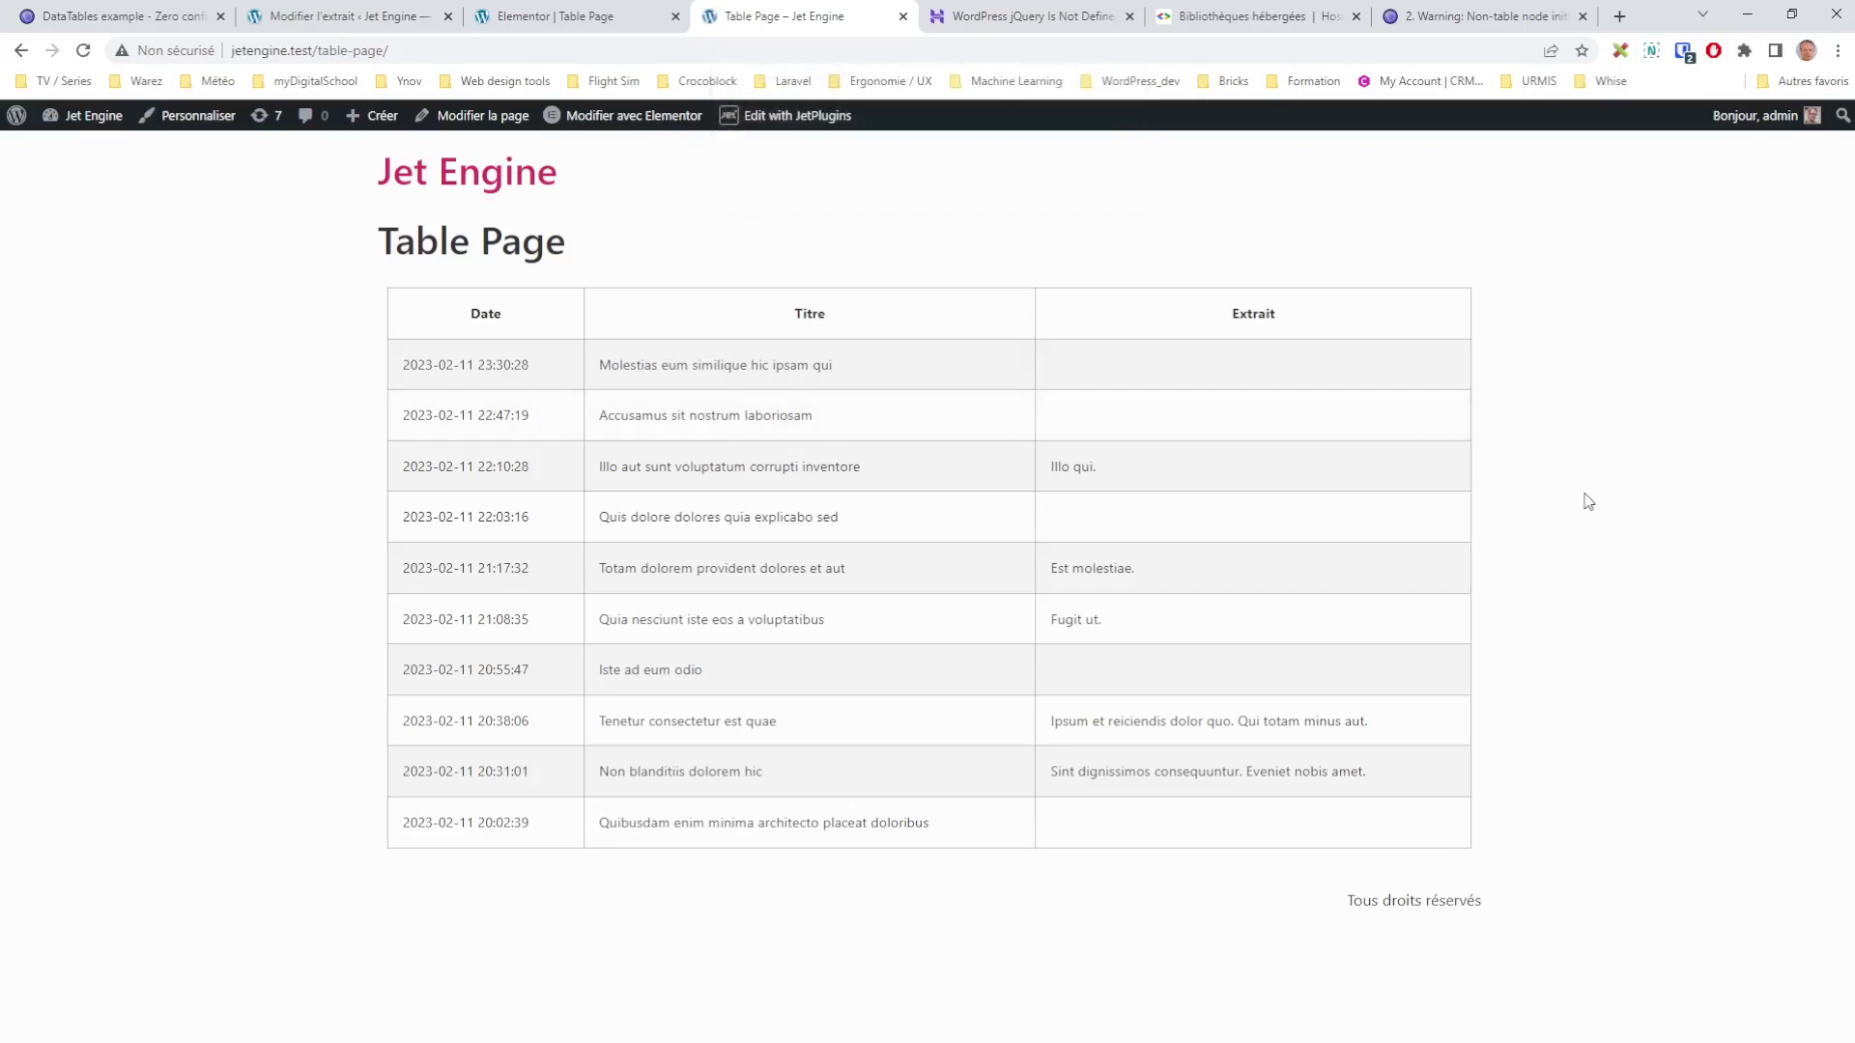